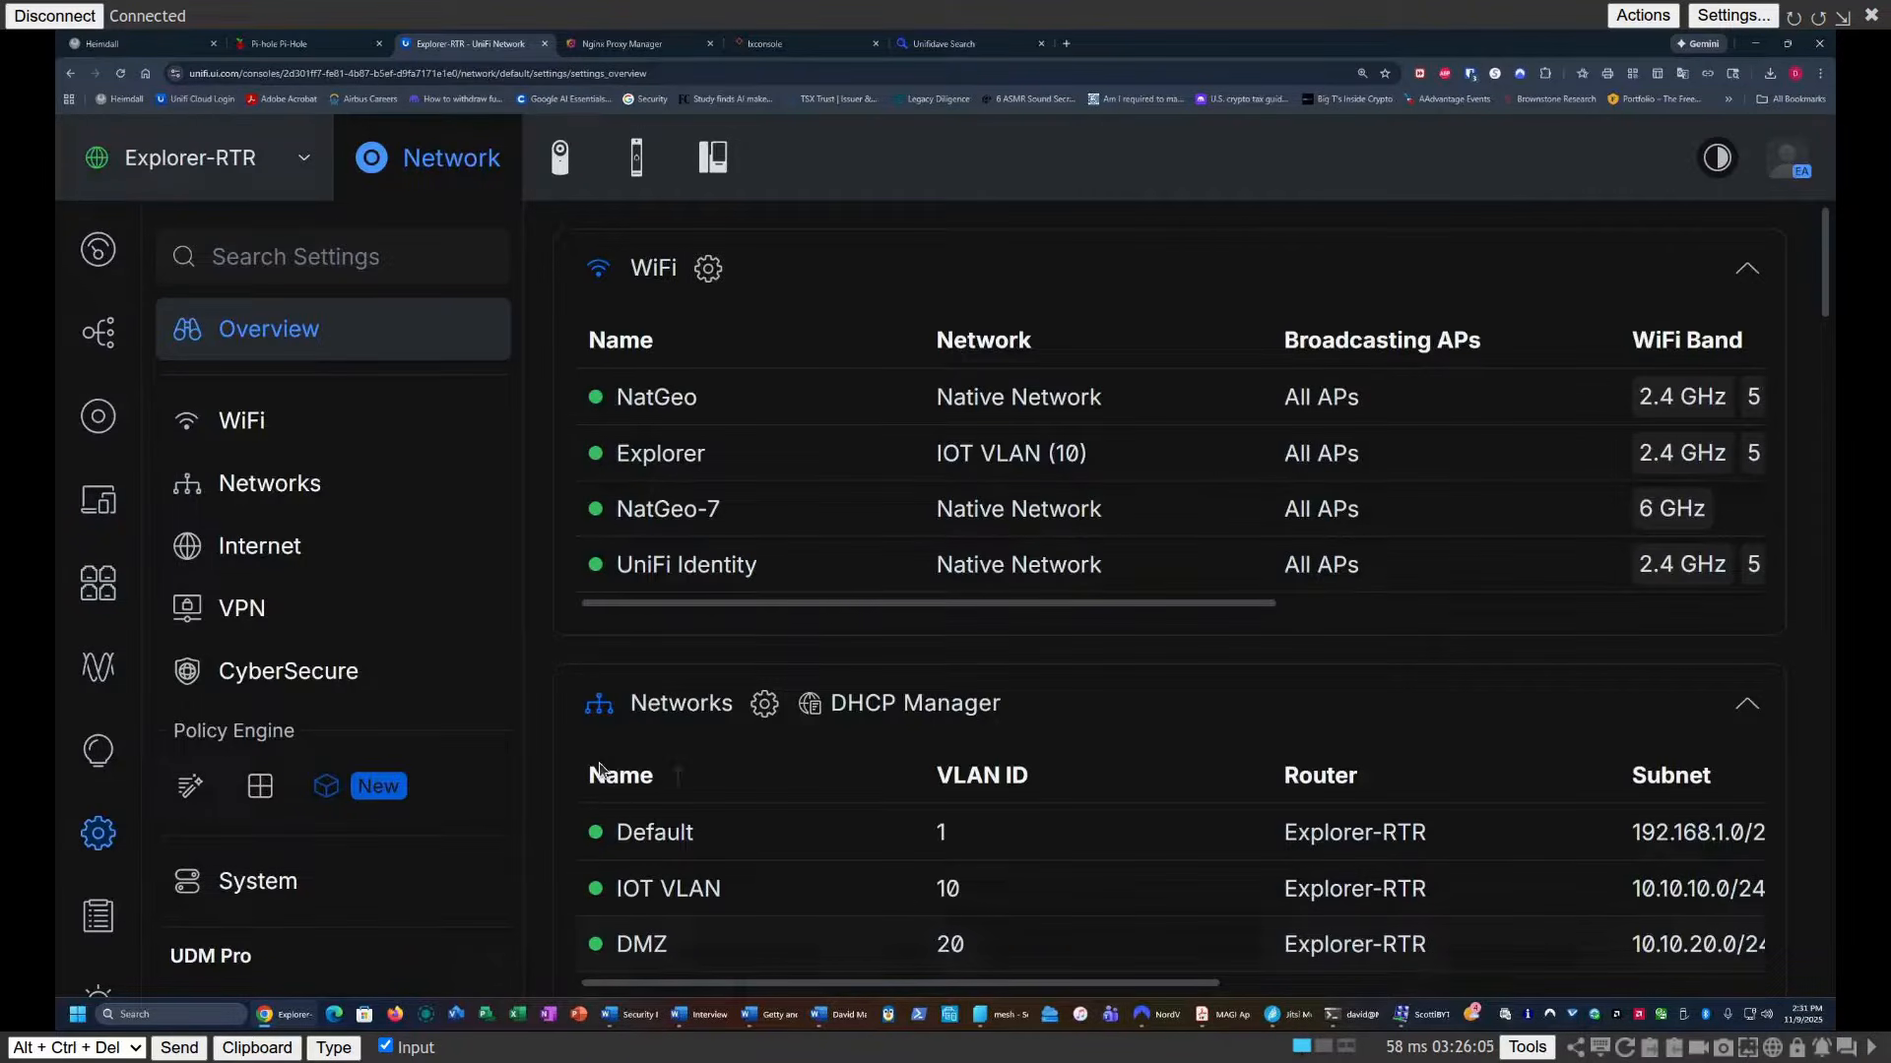
Step: Open the traffic and firewall rules and review the existing LAN rules
left_click(259, 787)
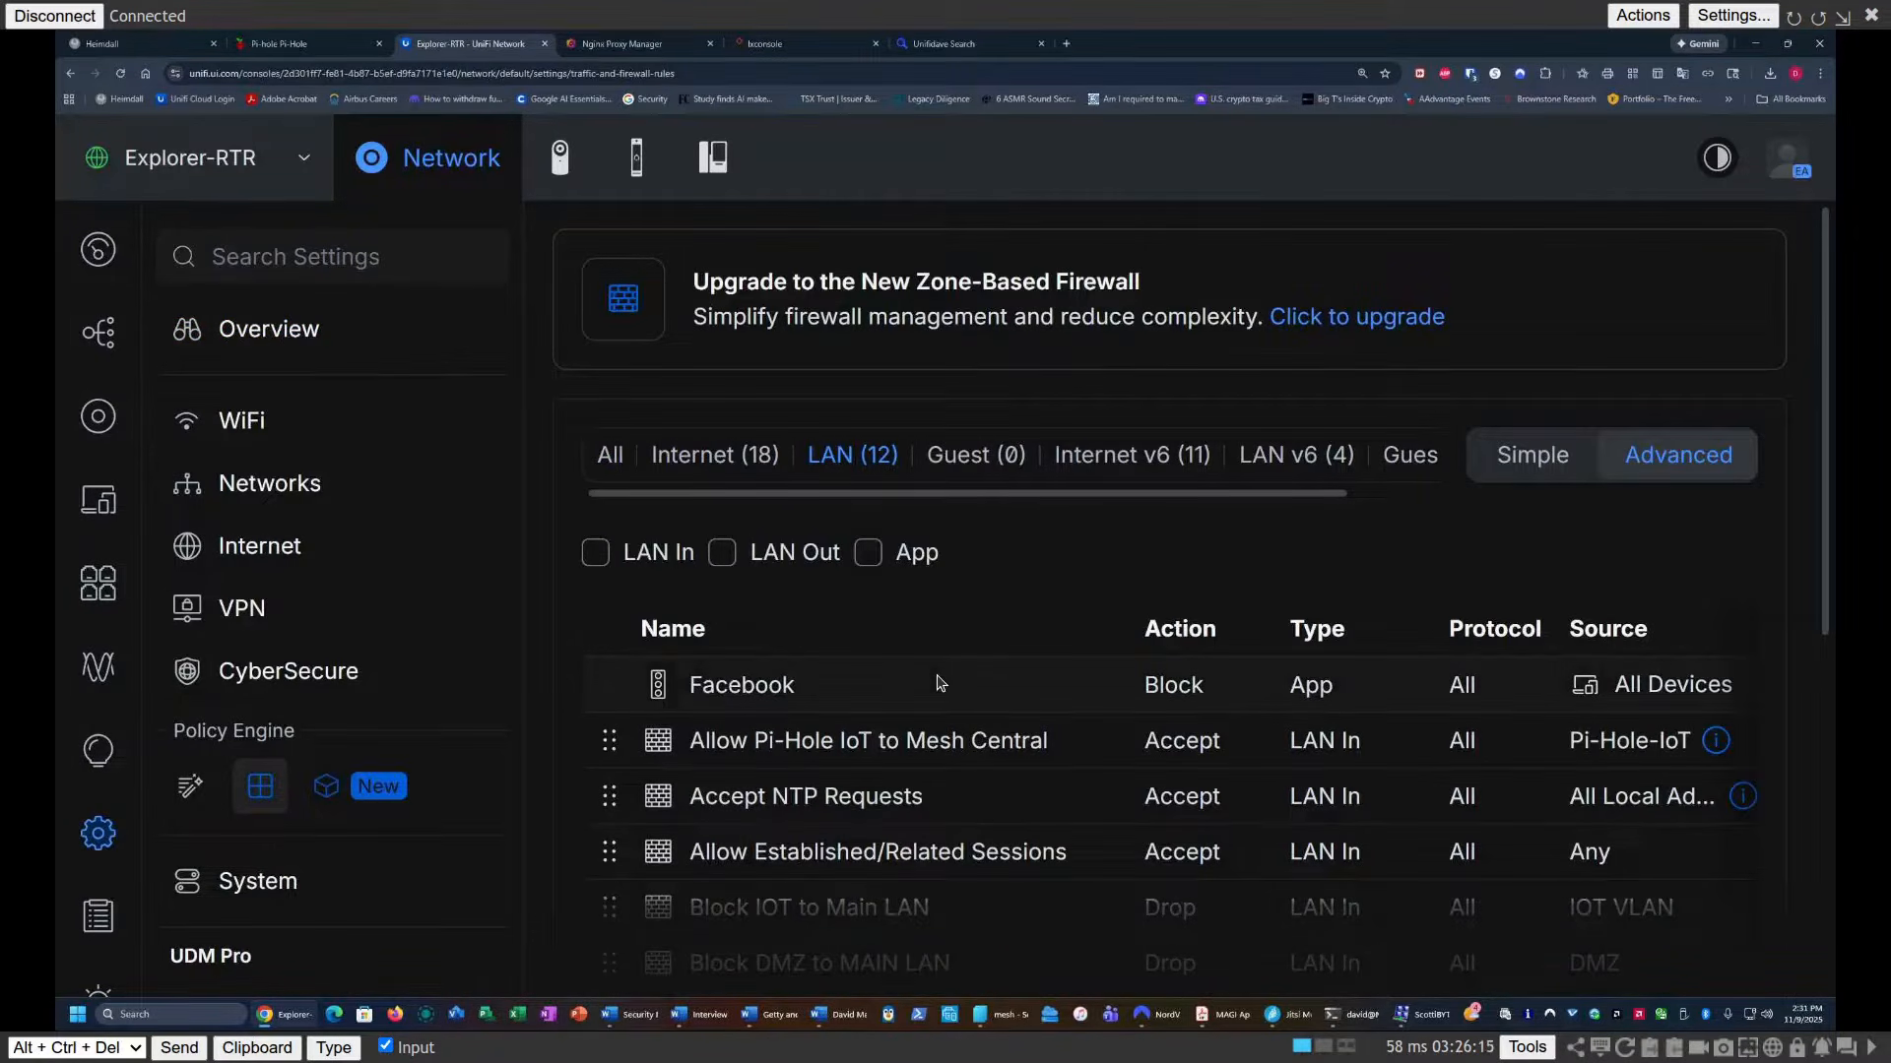
scroll(941, 683, "down", 2)
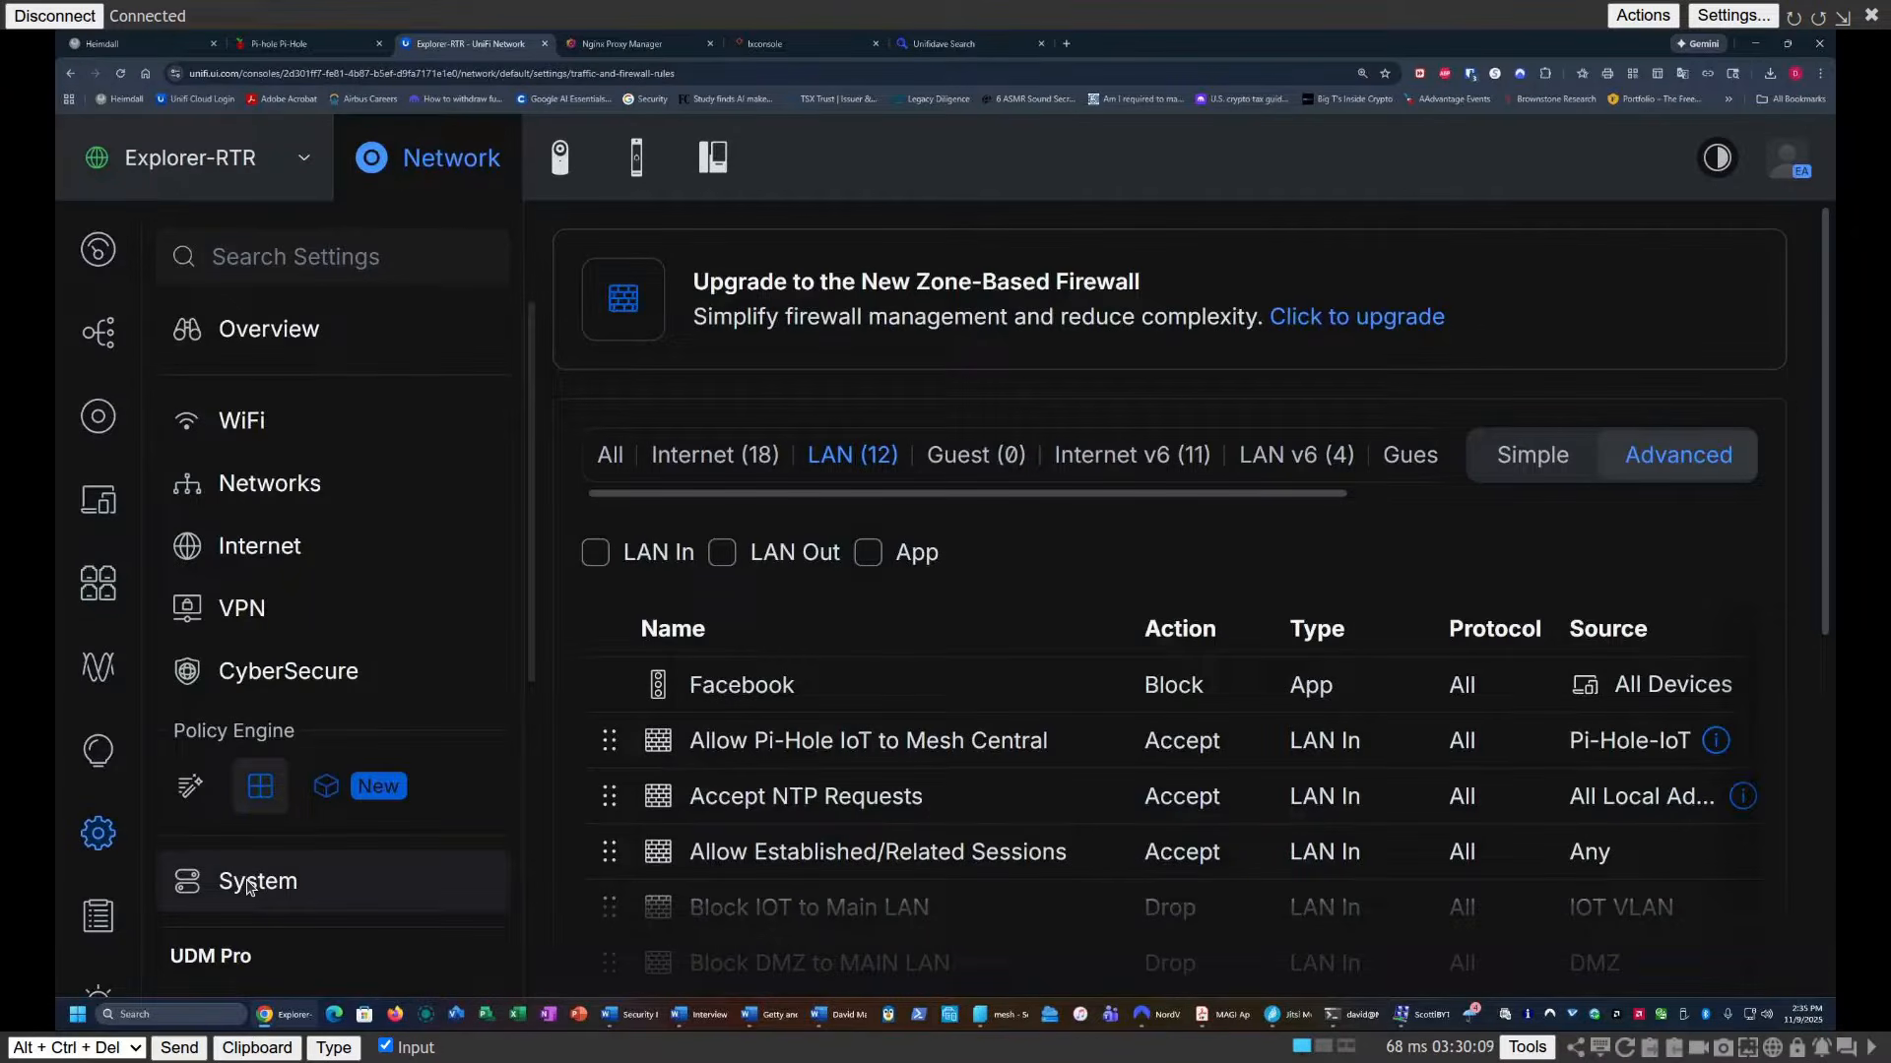
Step: Check the system's configuration backup download options, choosing the Last 7 days range for the current config backup
left_click(249, 884)
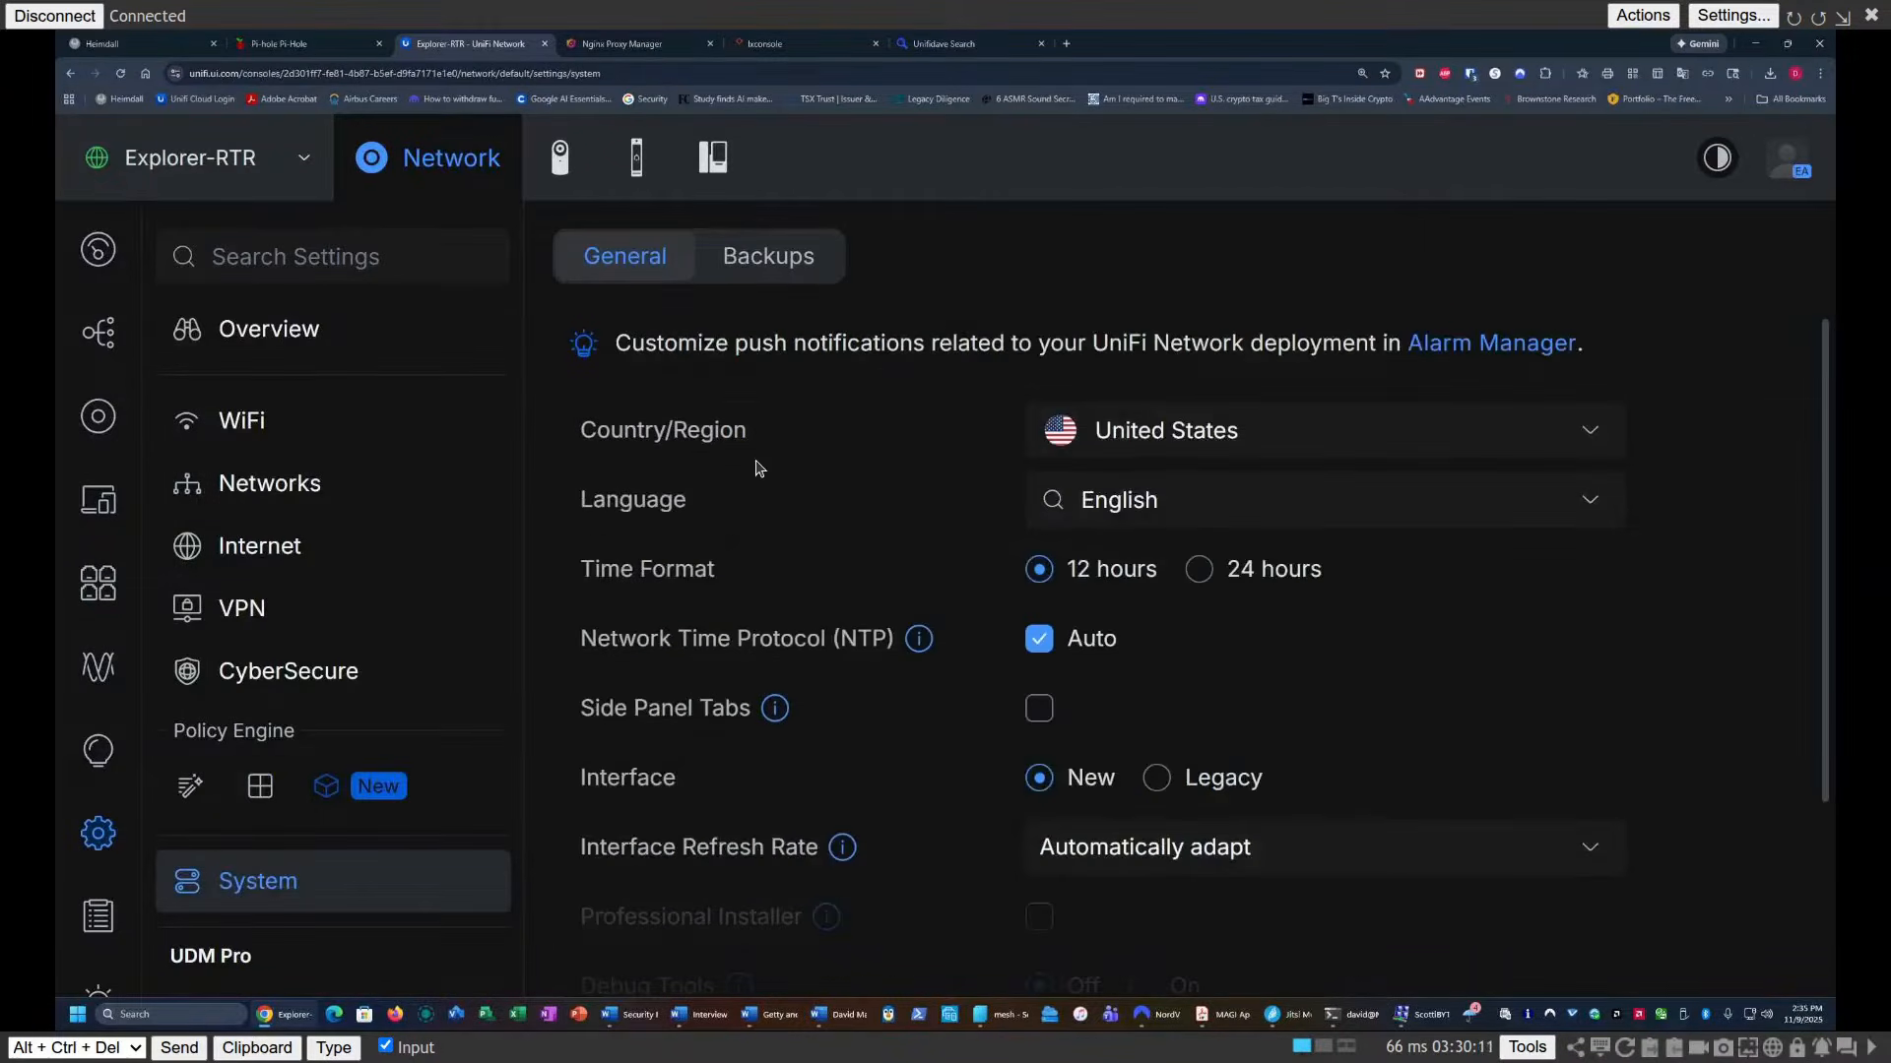
left_click(745, 258)
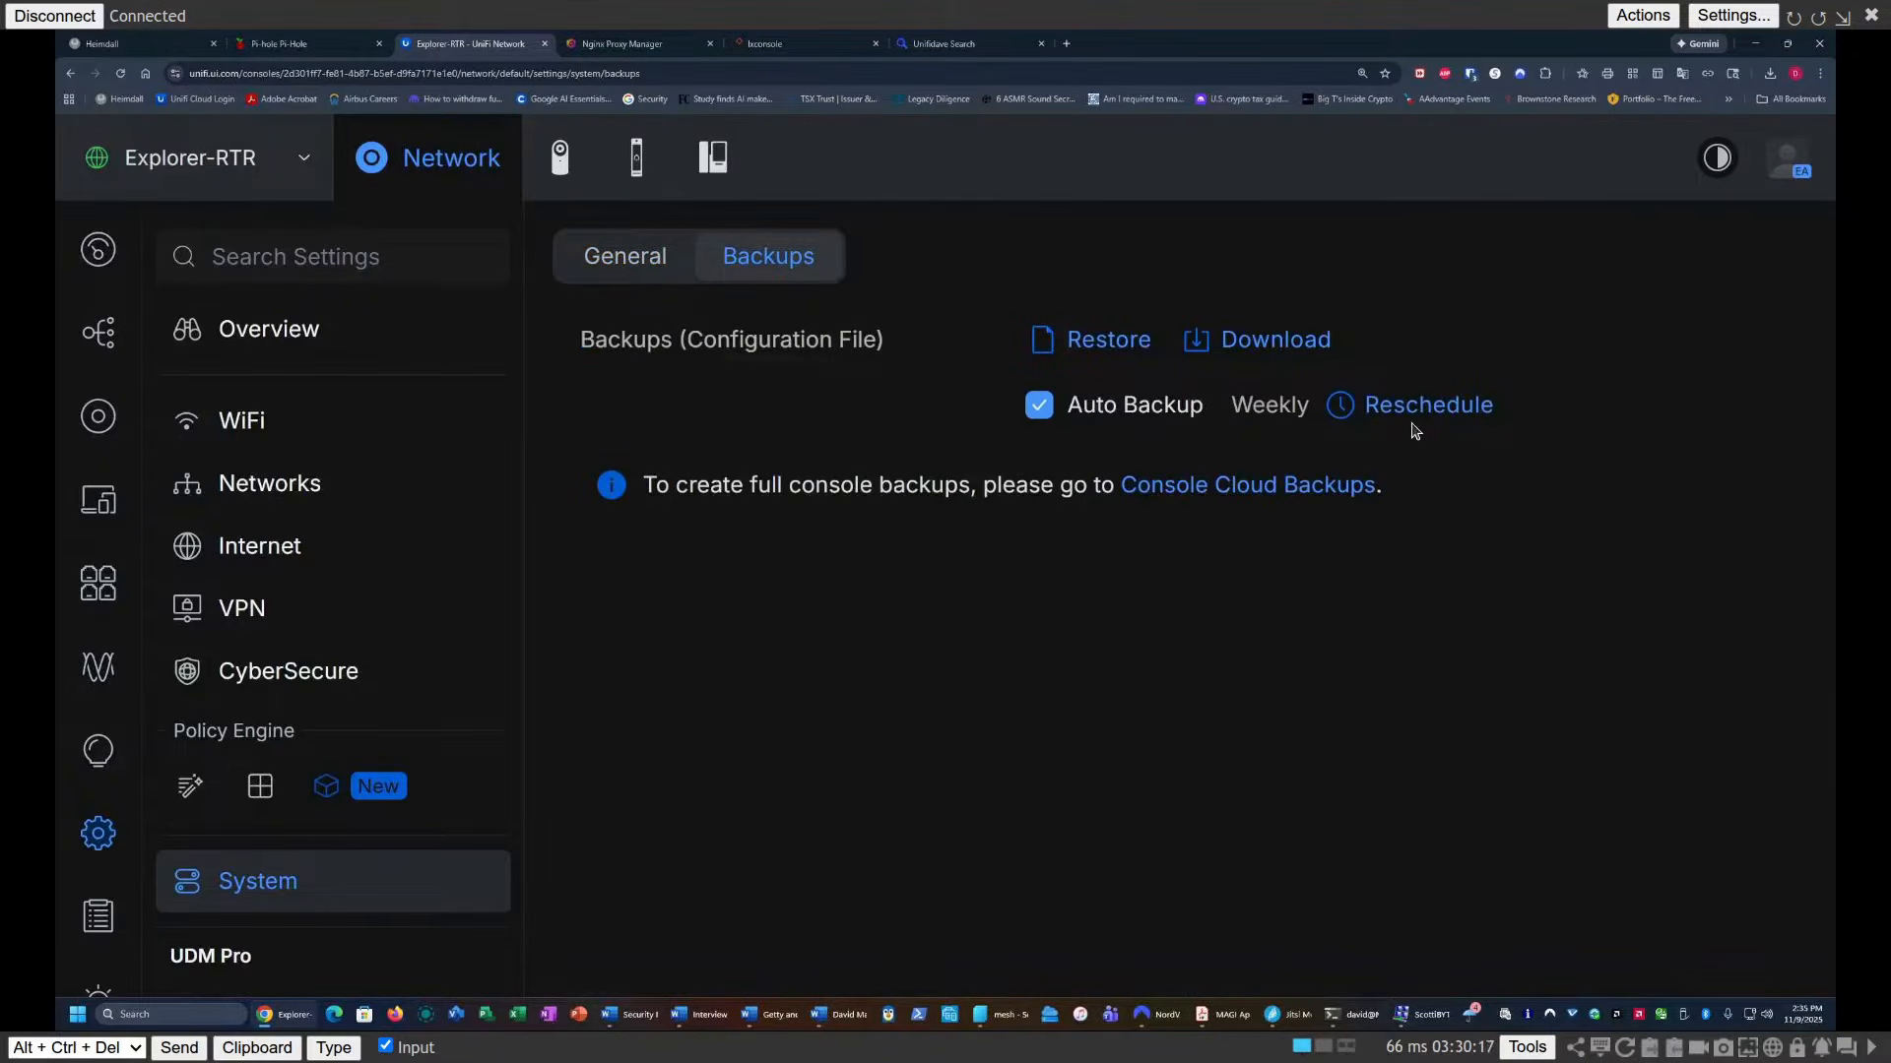
left_click(1243, 347)
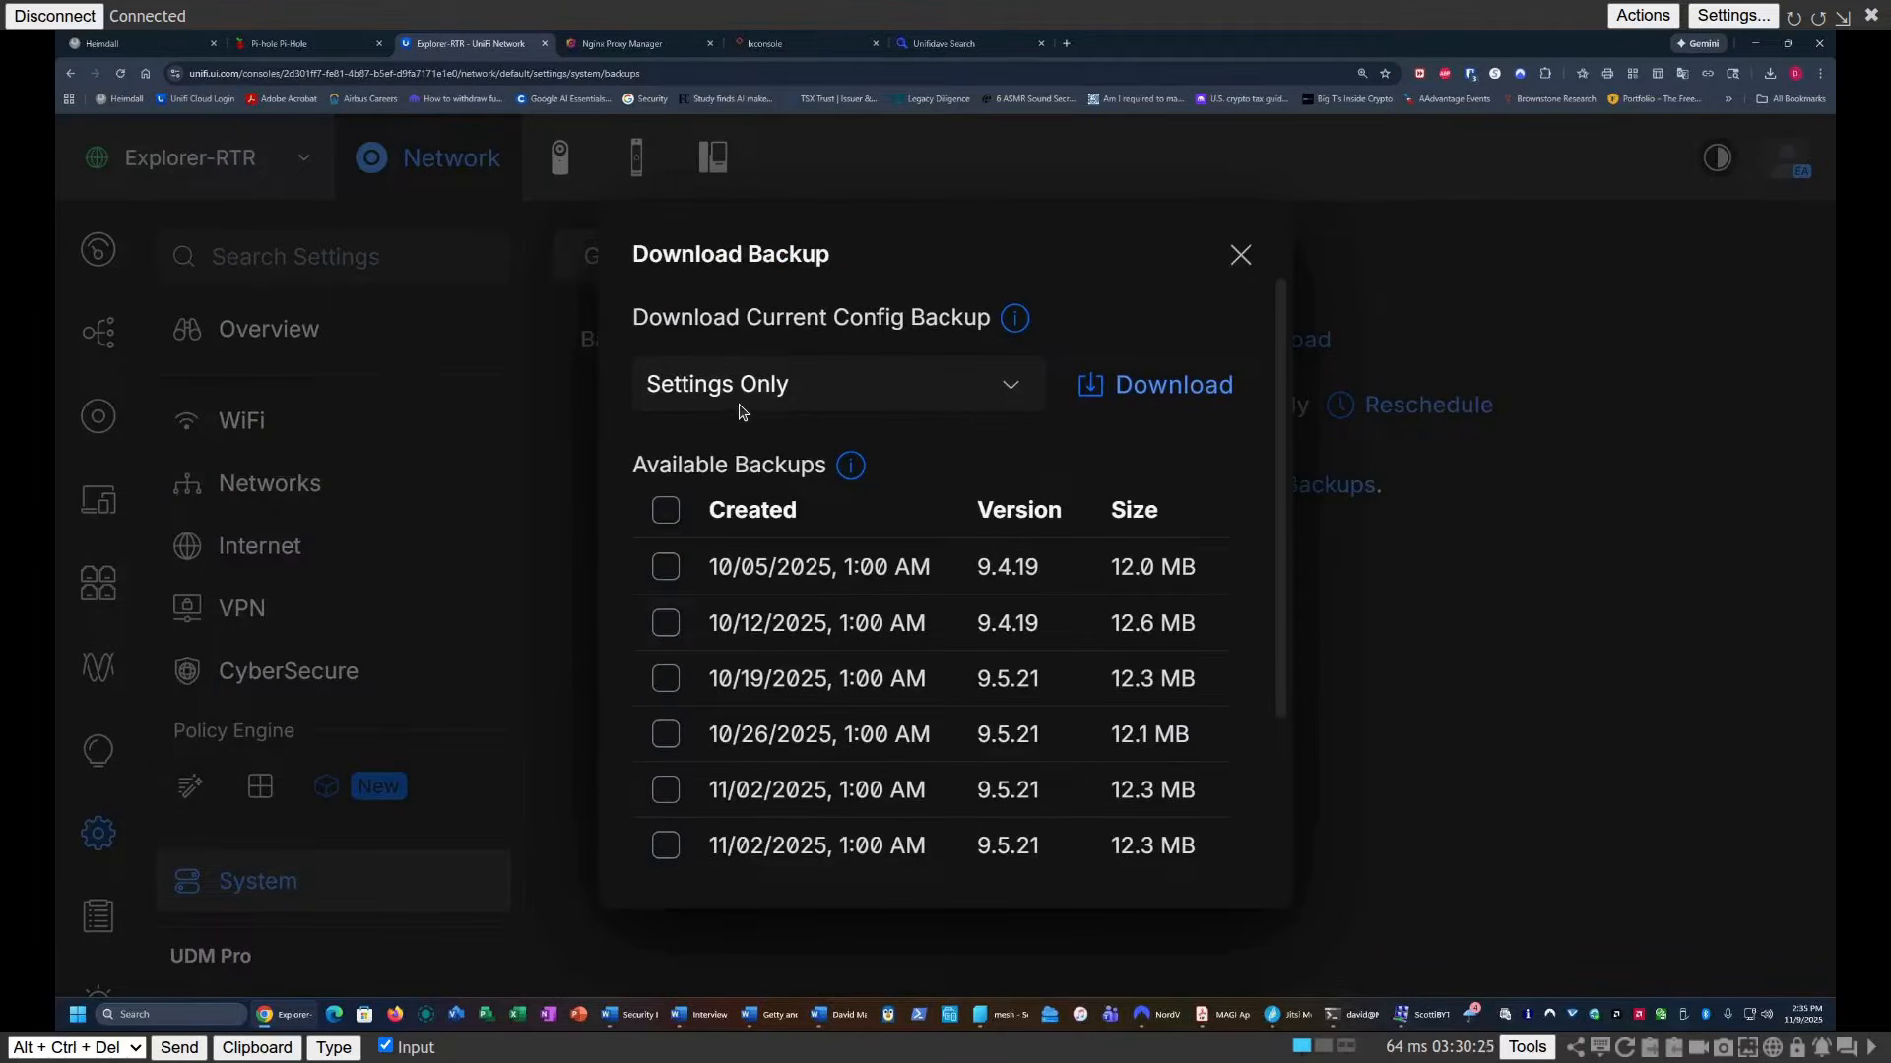
left_click(888, 390)
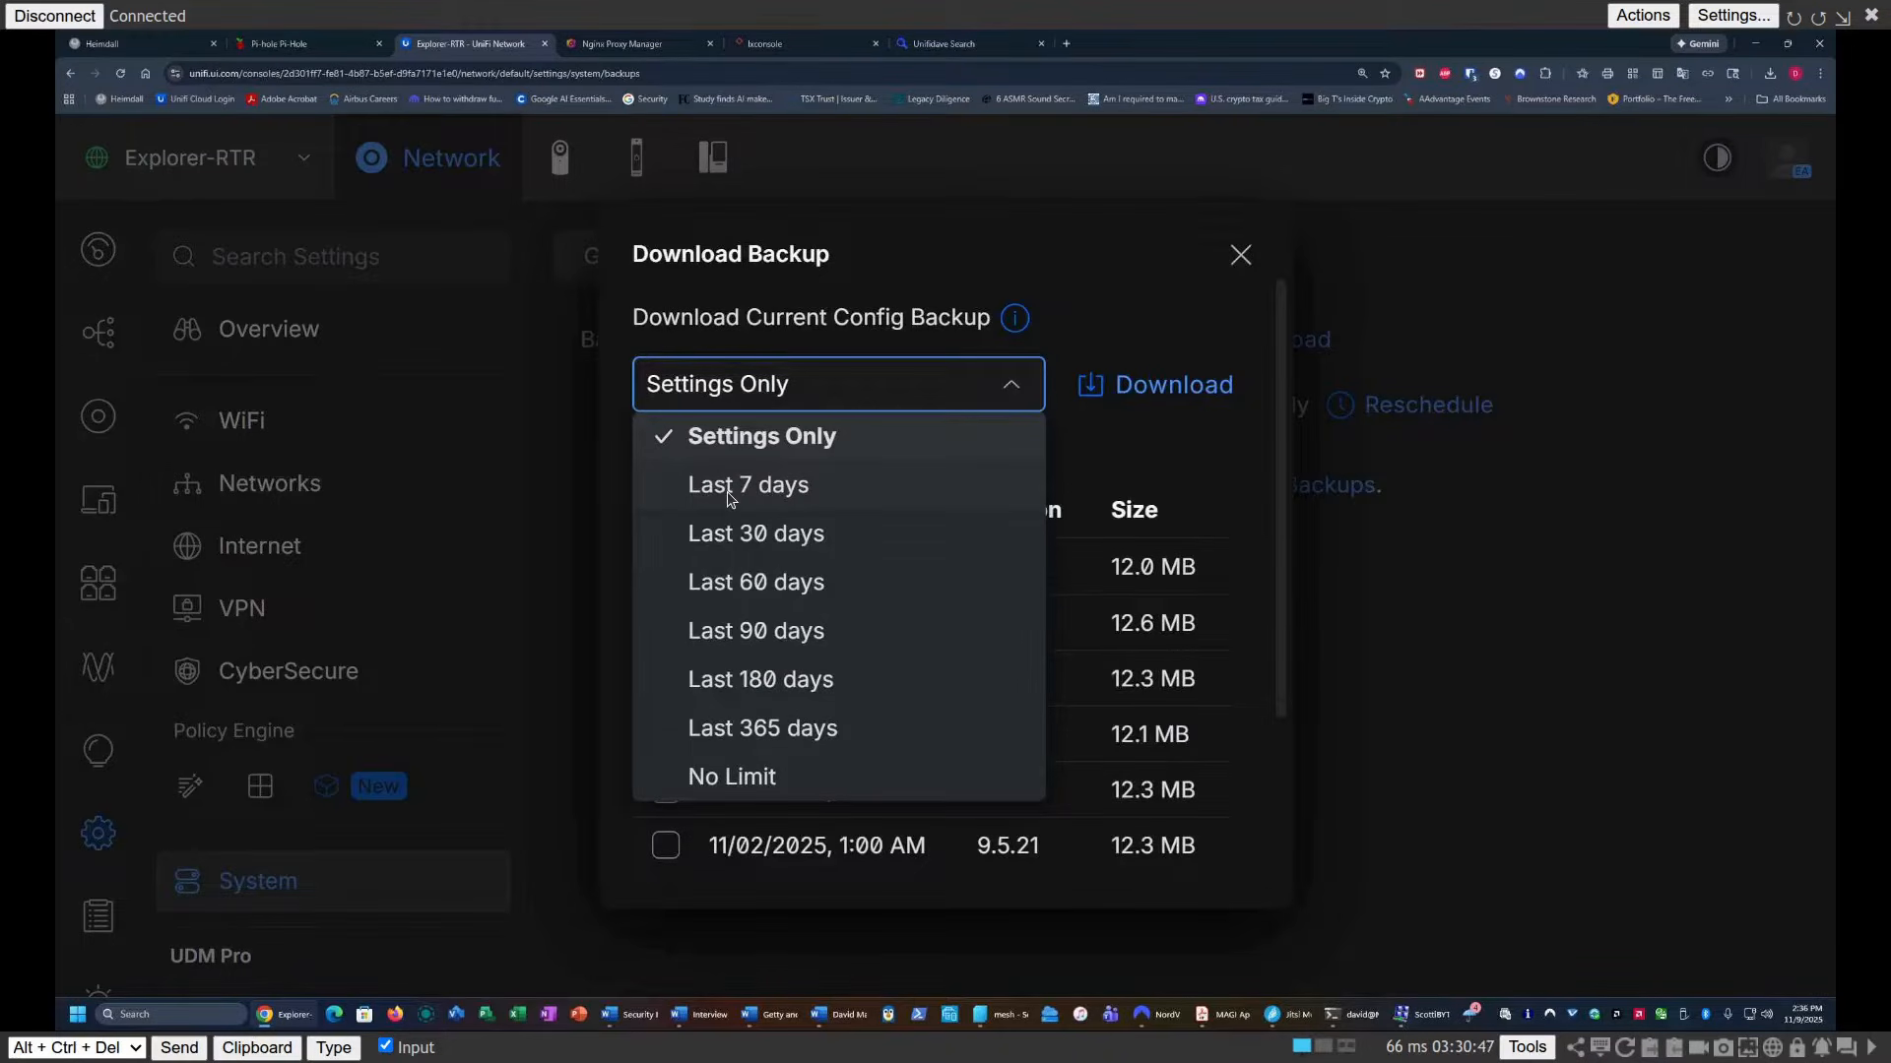
left_click(727, 492)
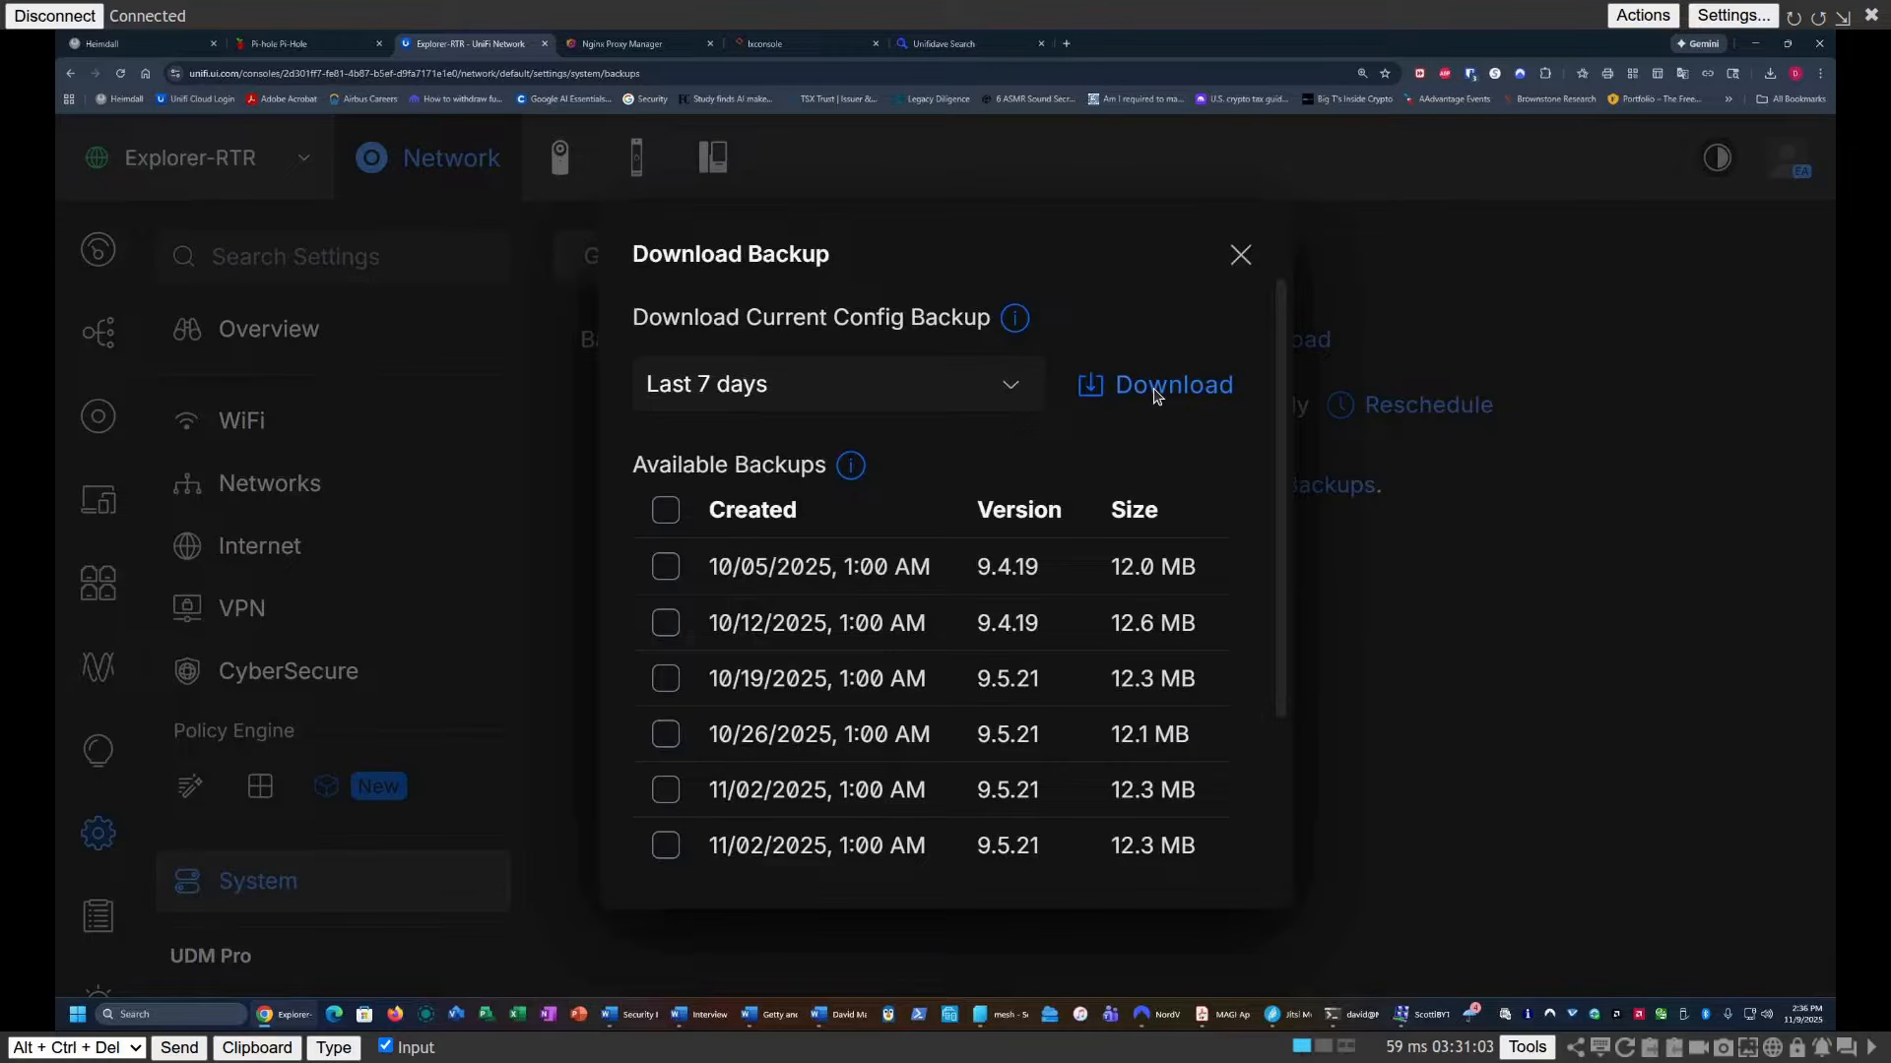
left_click(1240, 259)
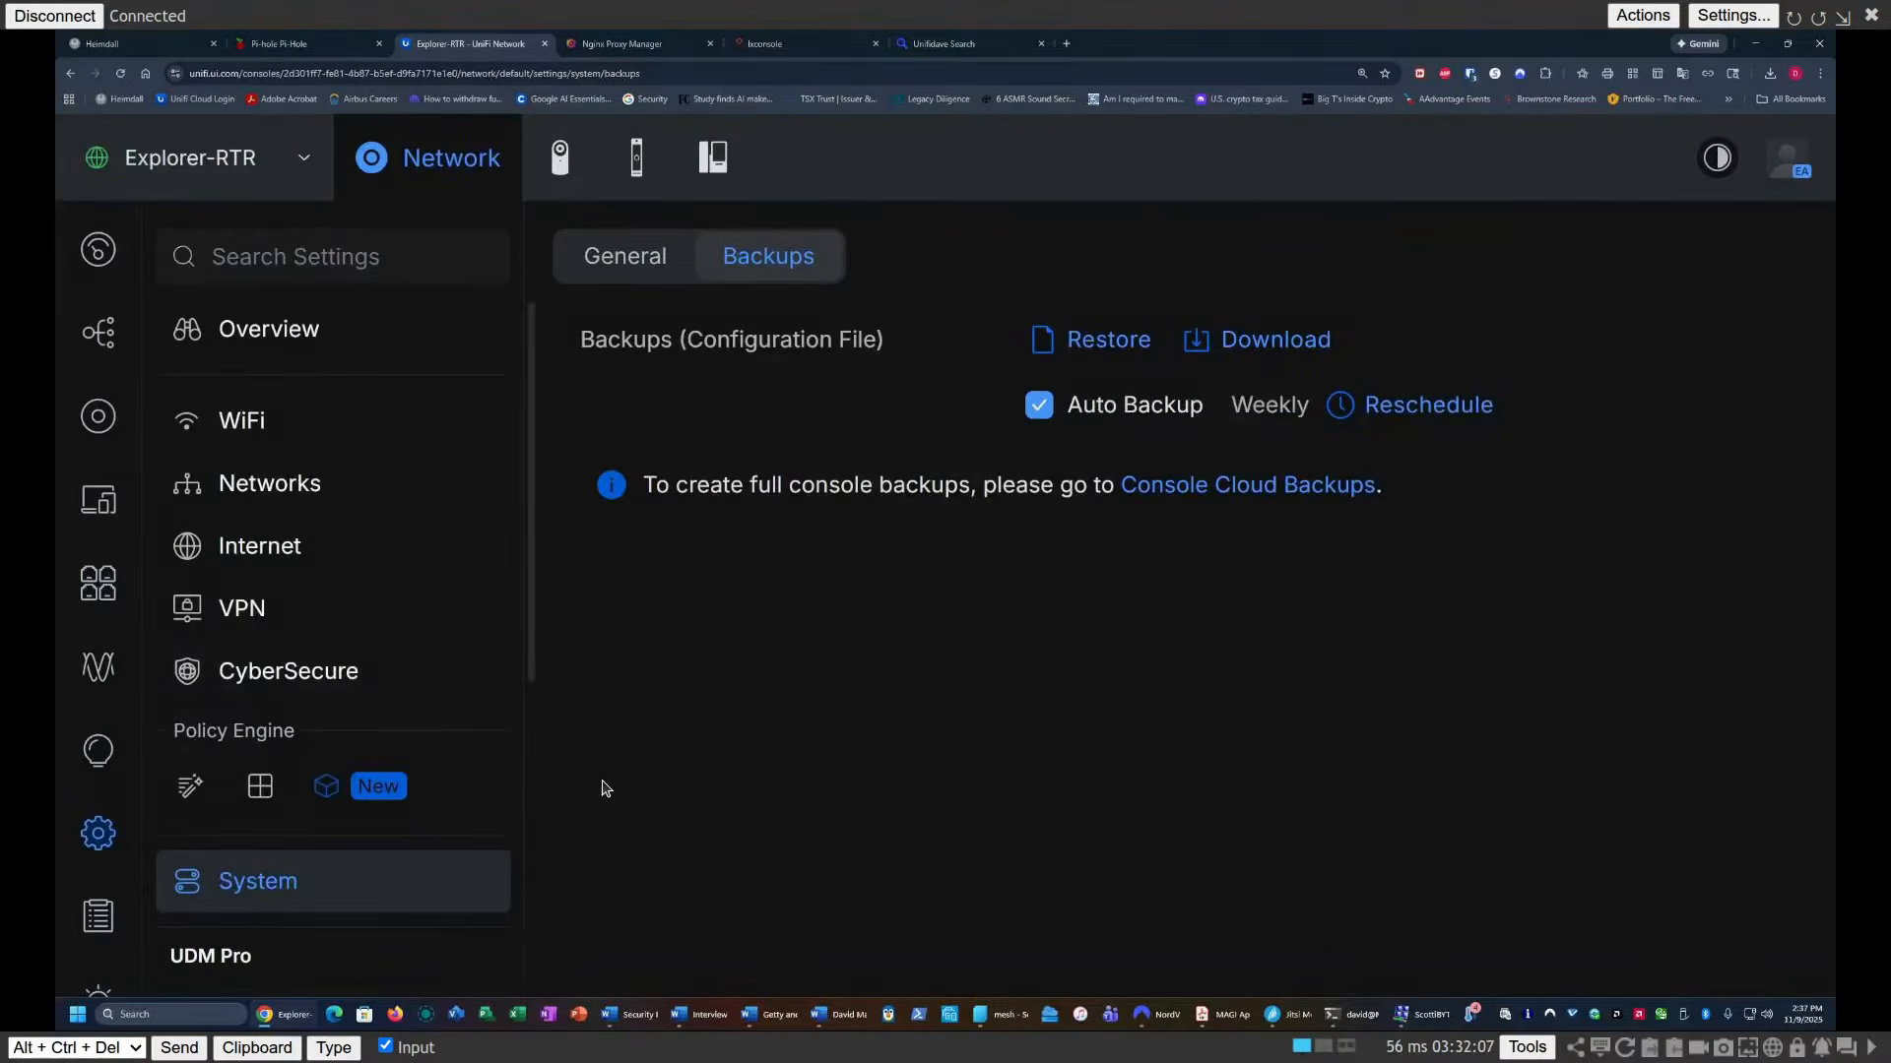
Step: View the UDM Pro's system backup options in the Control Plane settings
scroll(404, 844, "down", 5)
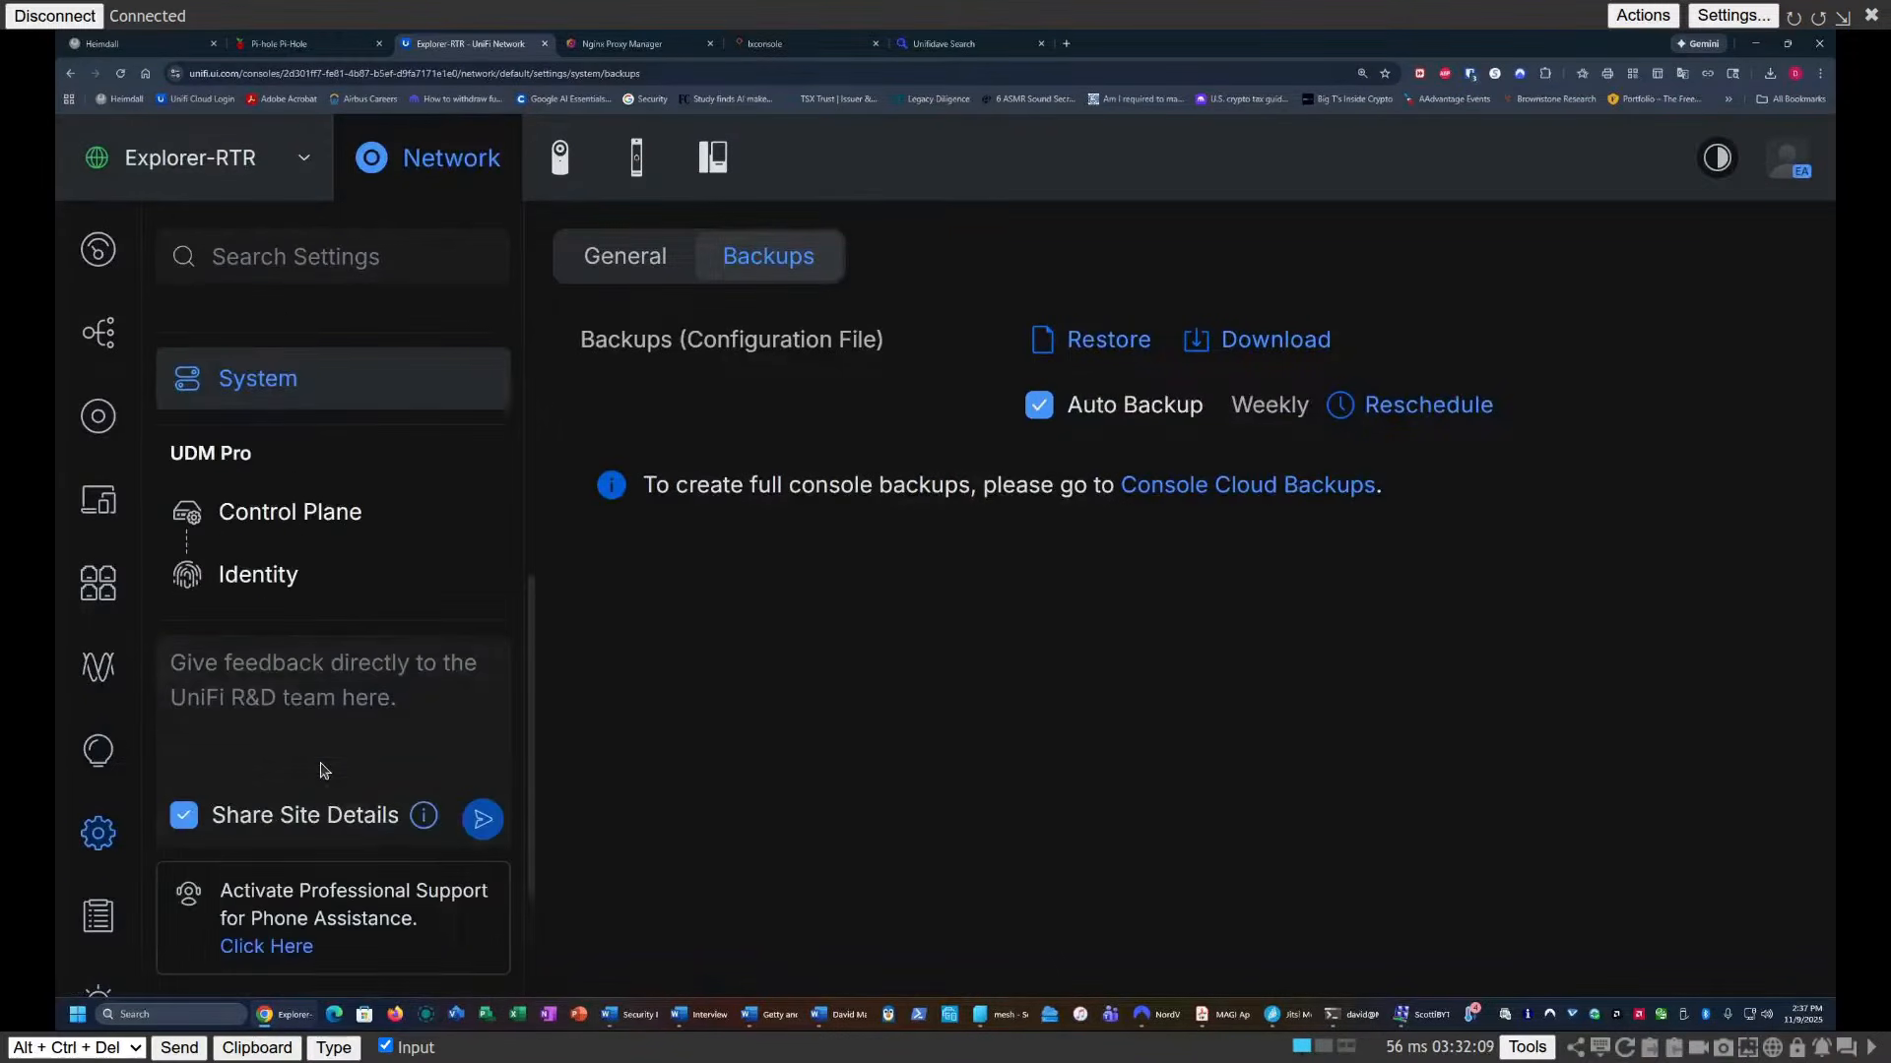
left_click(264, 535)
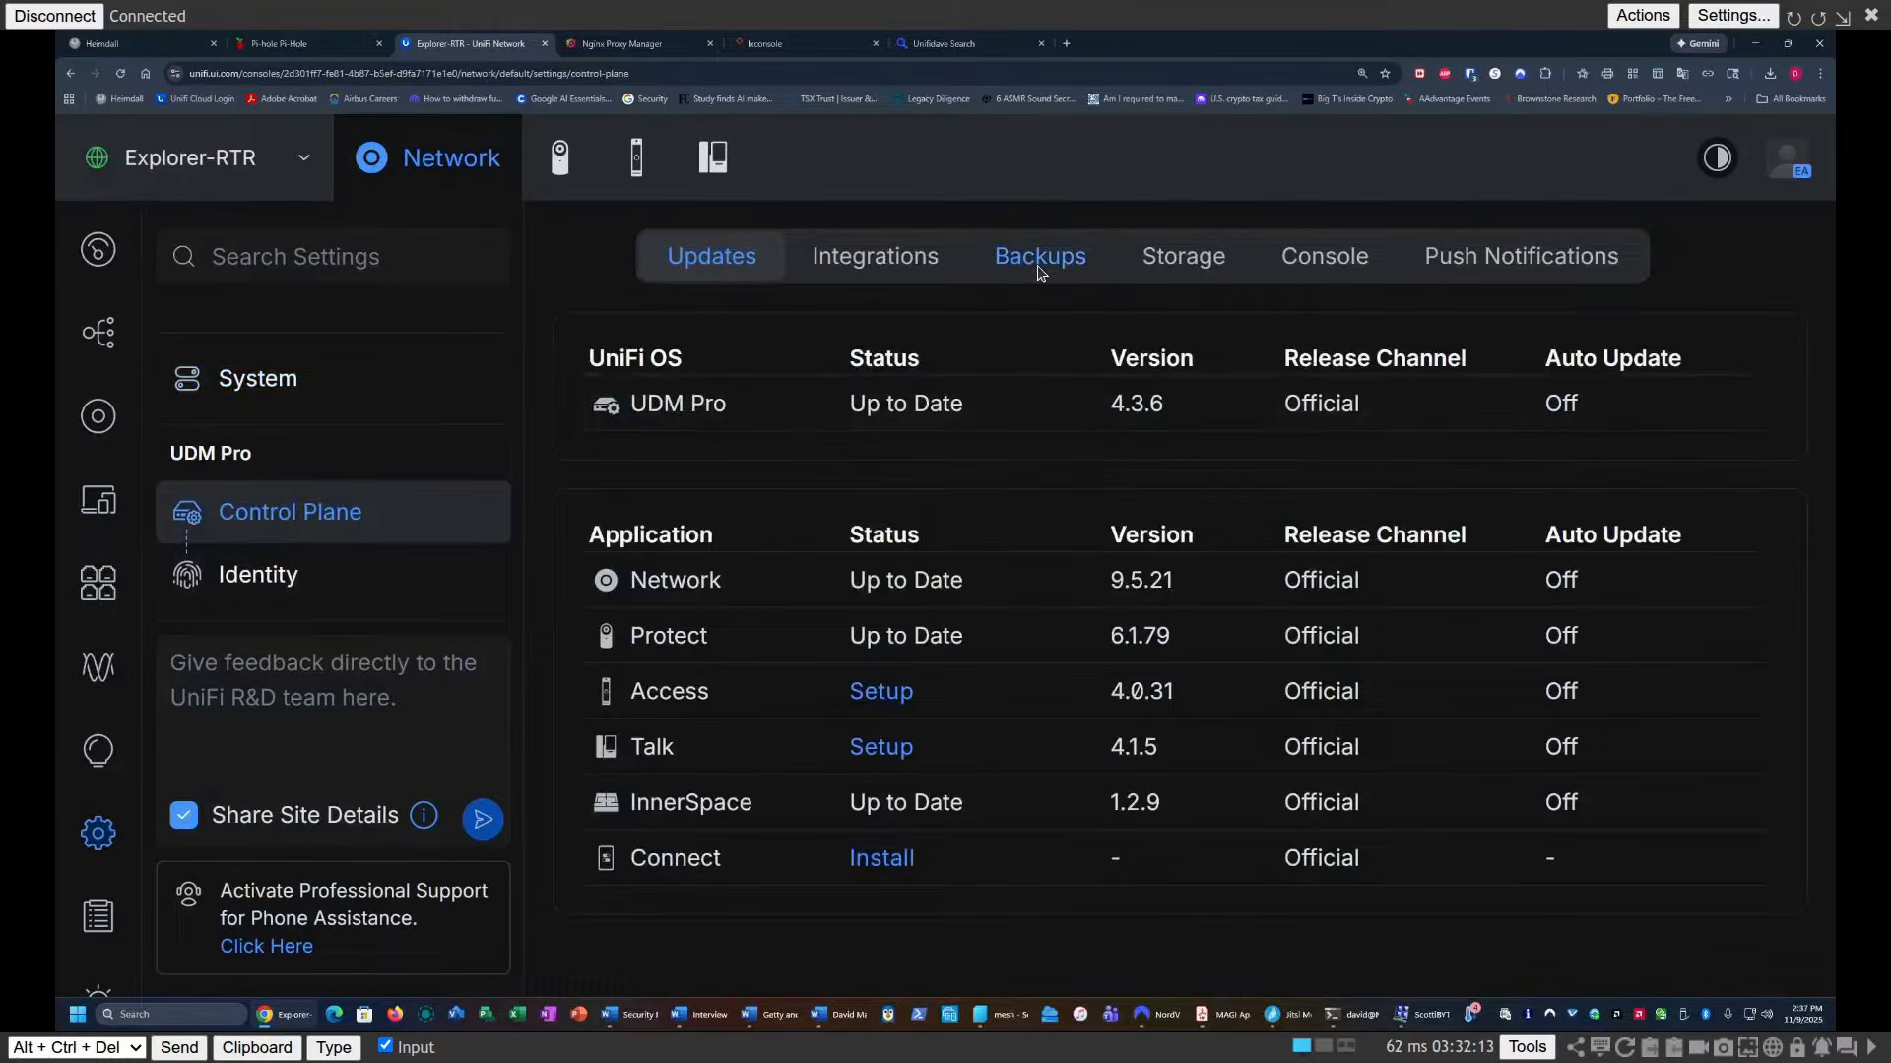
left_click(1037, 257)
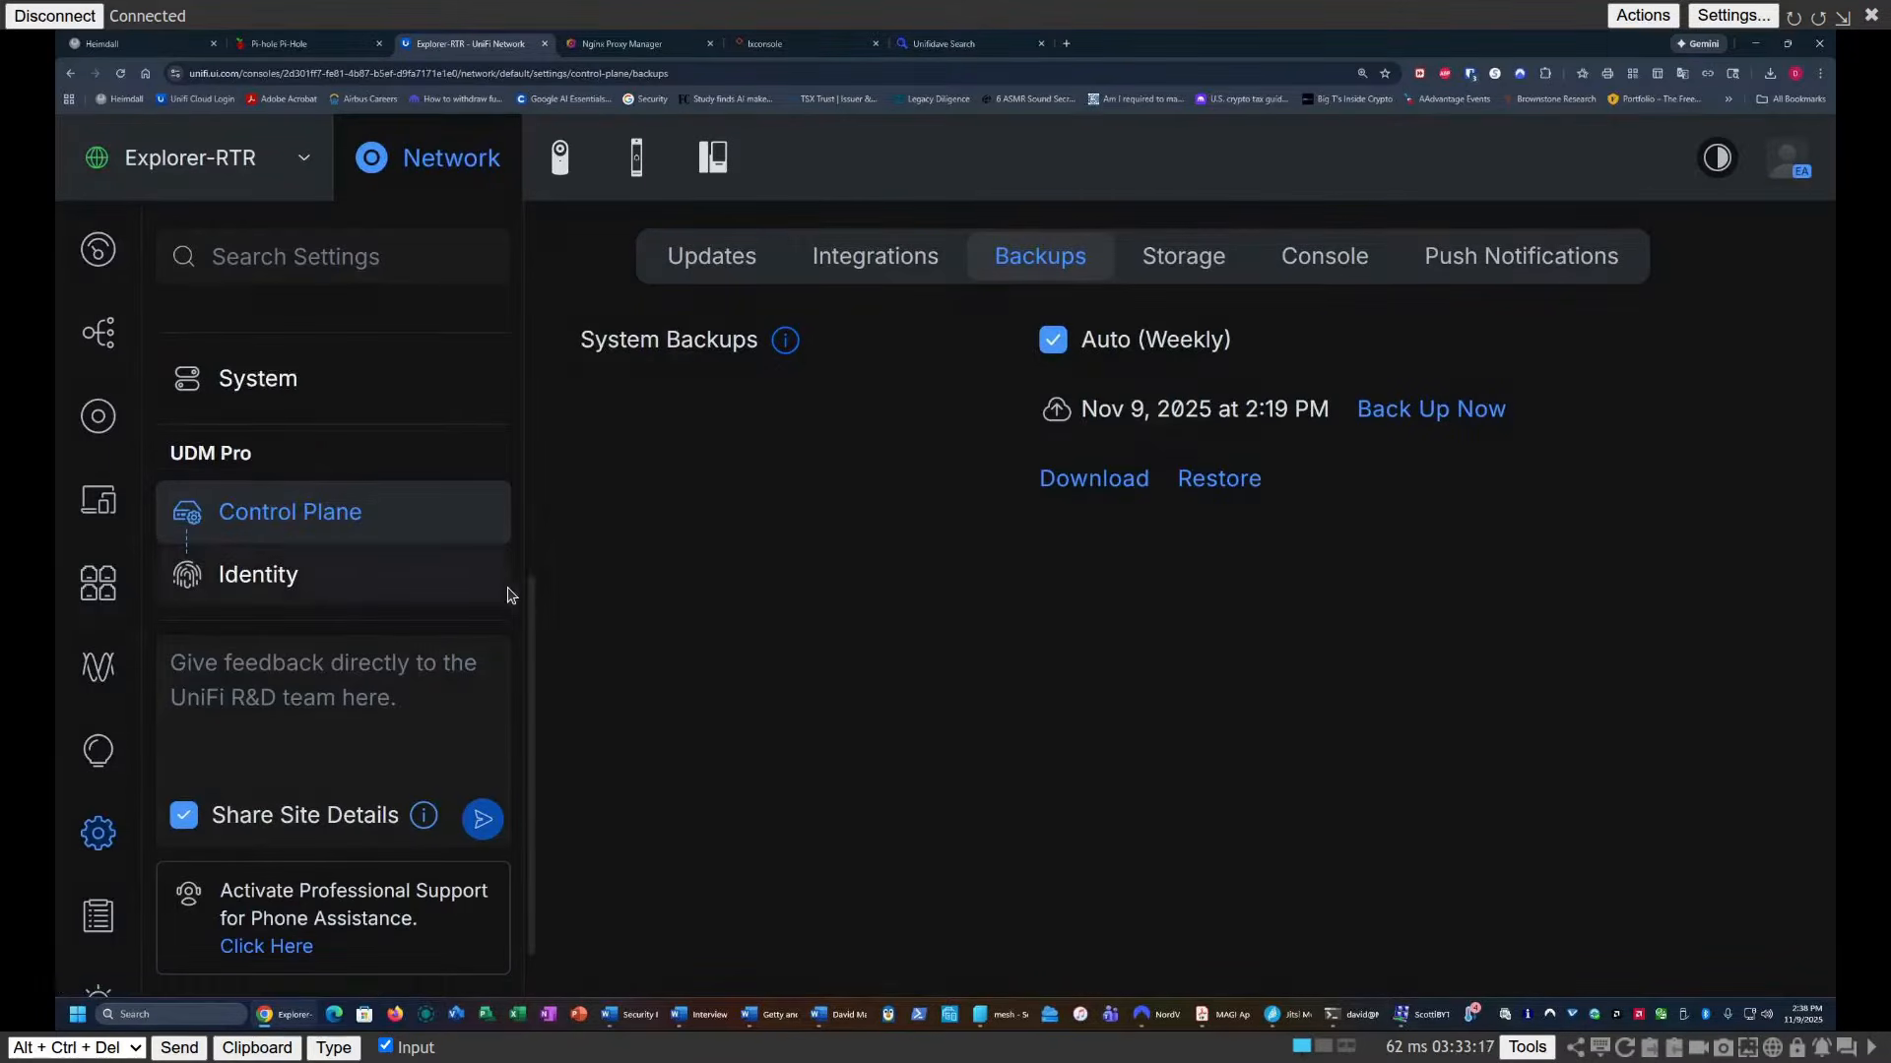
Step: Return to the firewall rules and upgrade them to the new Zone-Based Firewall
scroll(459, 580, "up", 5)
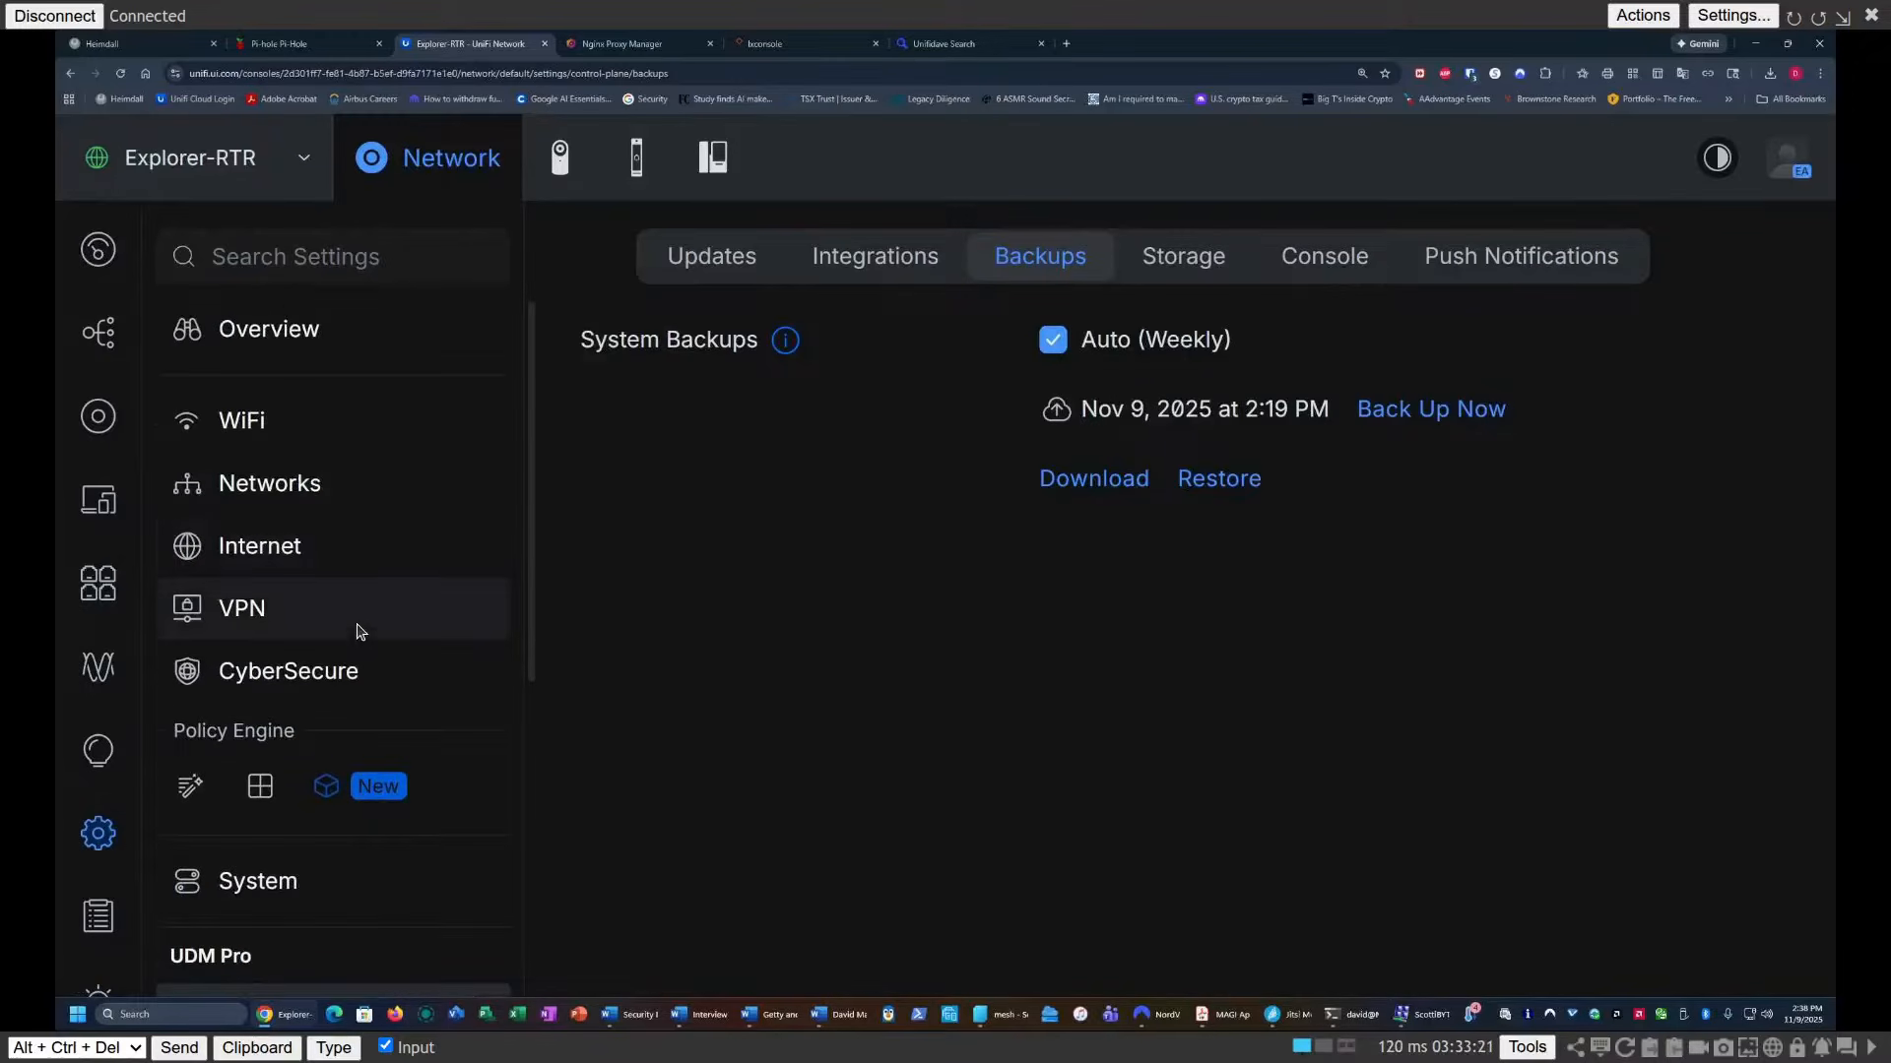
left_click(260, 788)
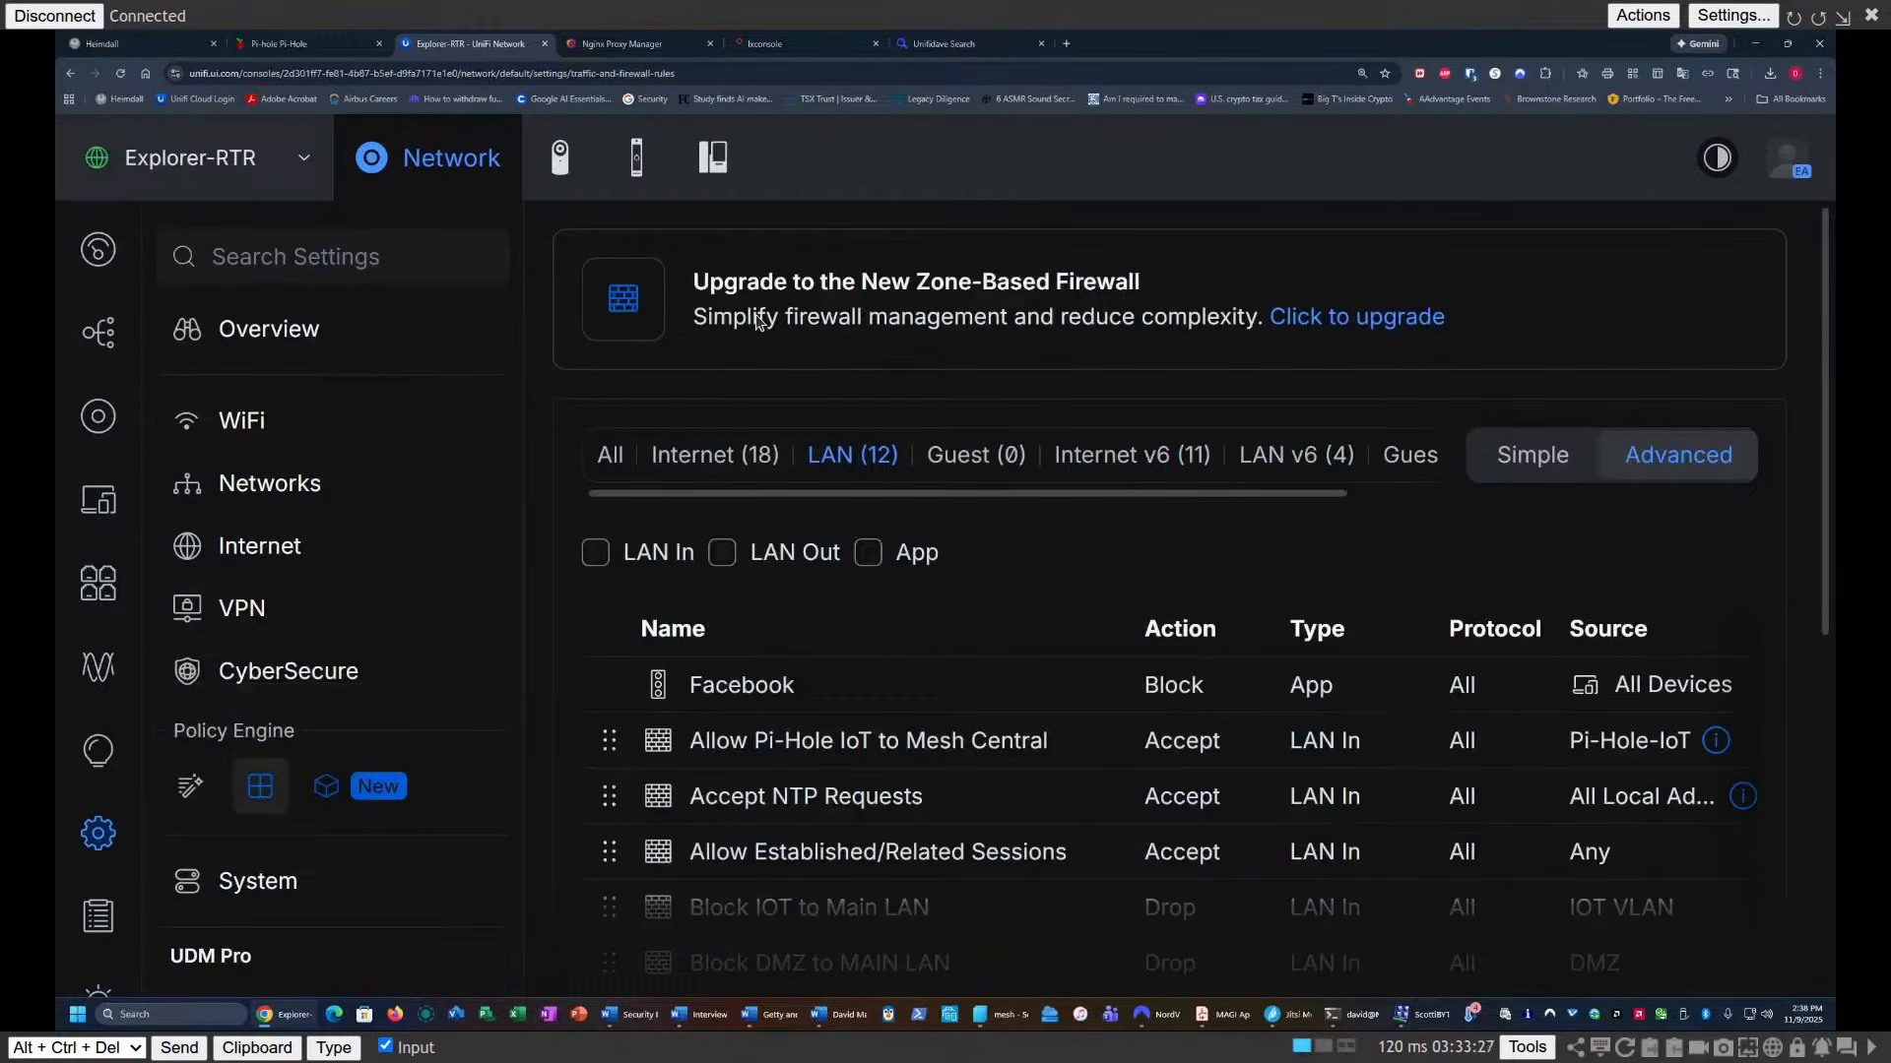
left_click(1392, 325)
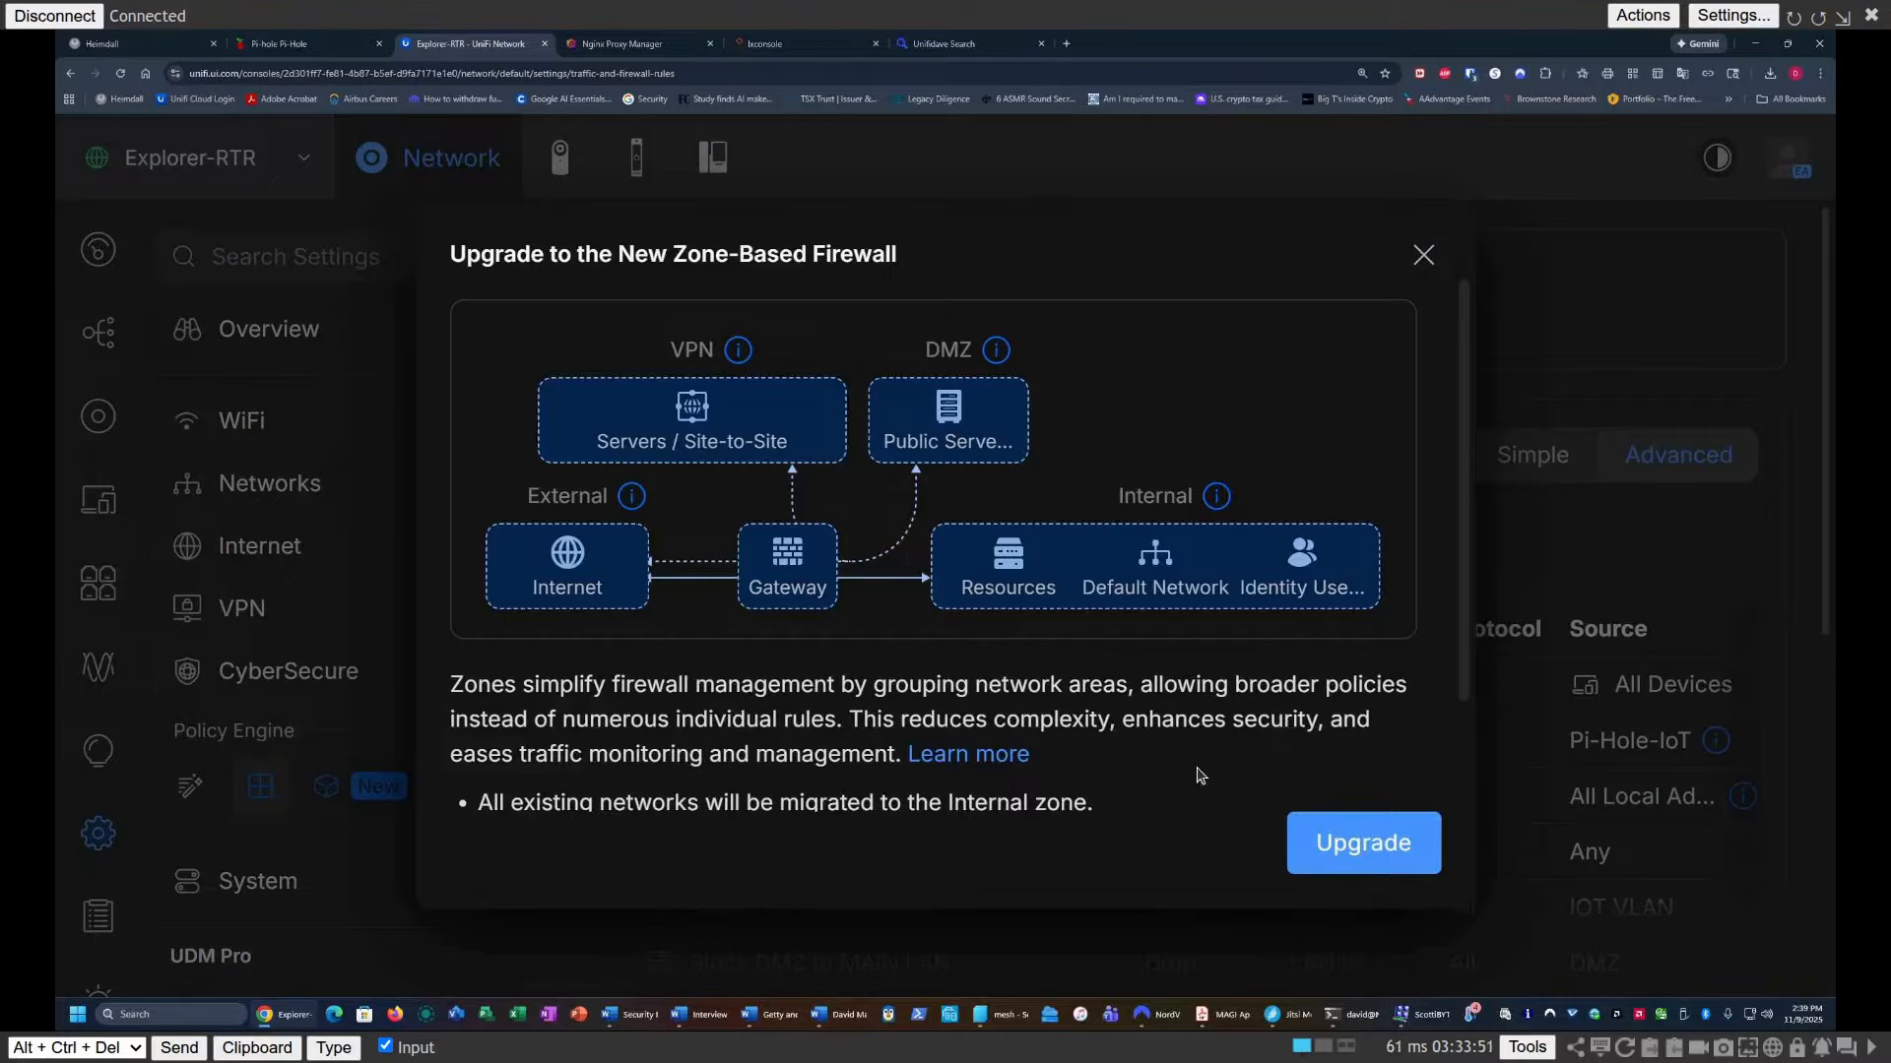
left_click(1340, 844)
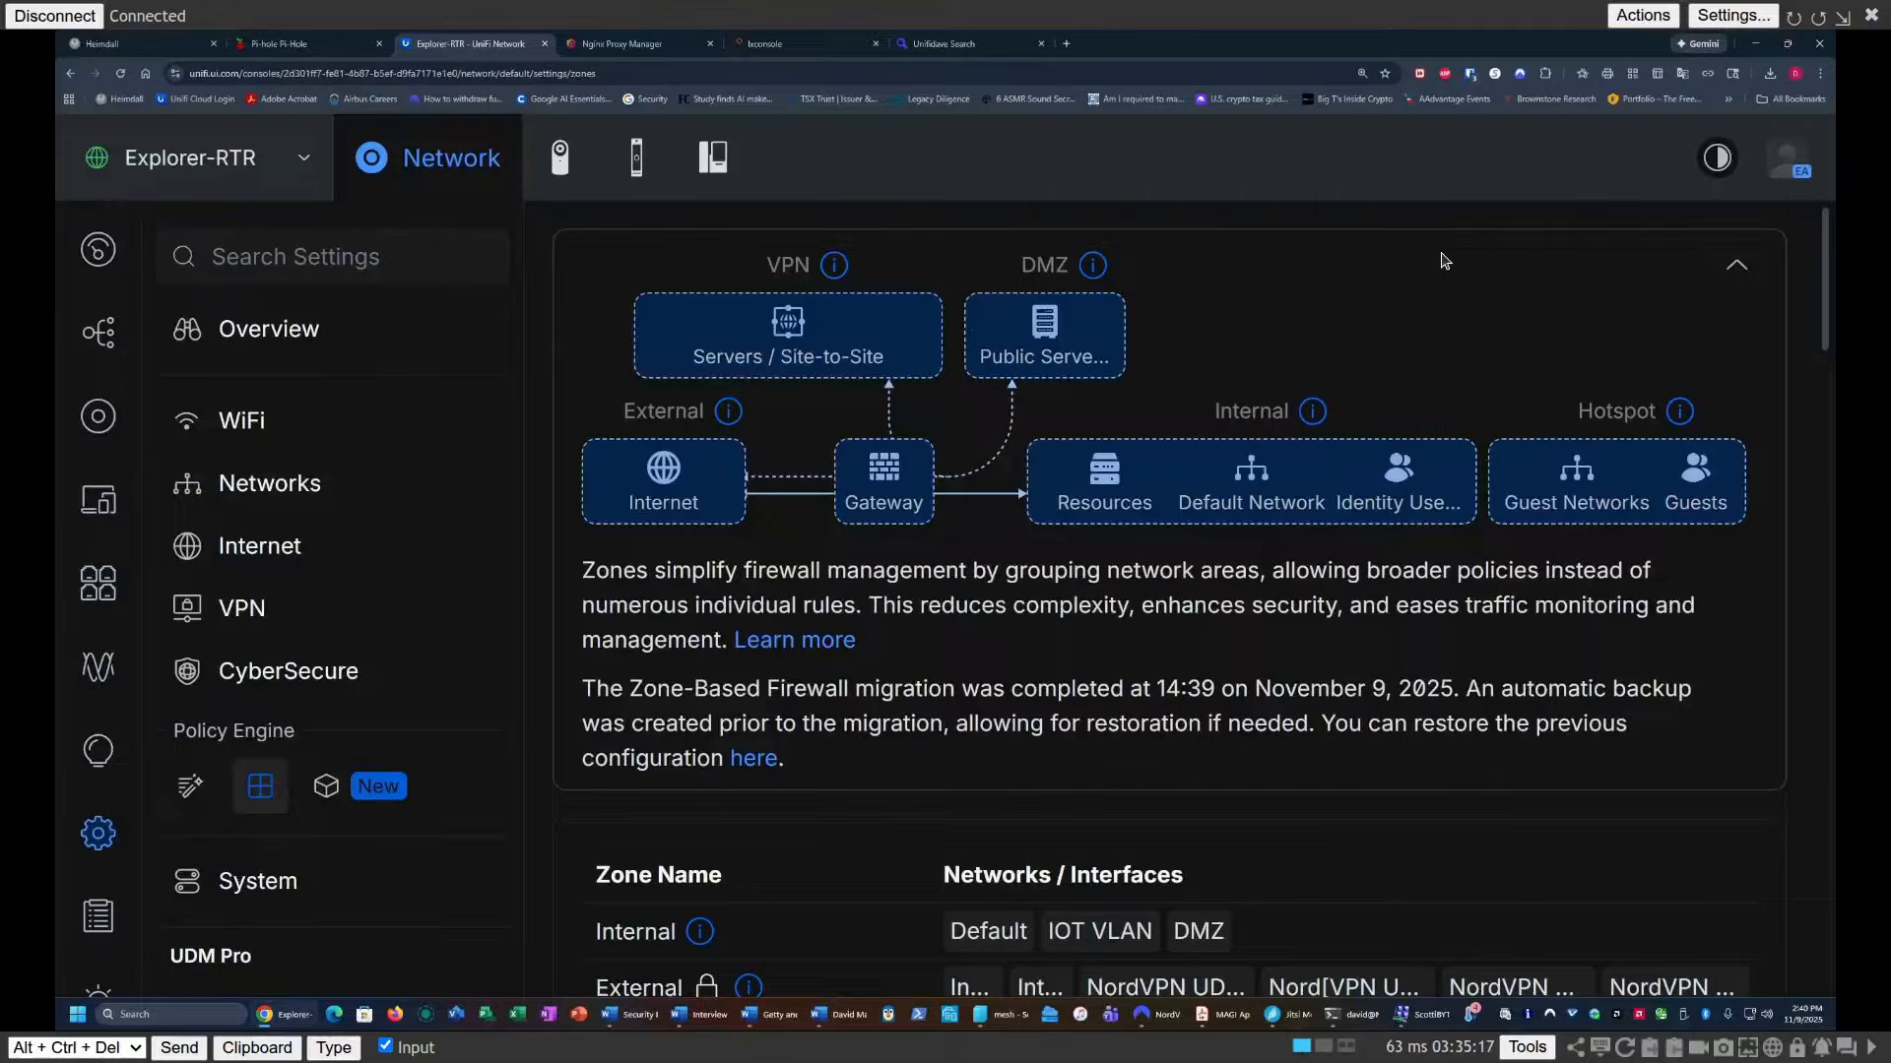
Step: Shrink the page display and examine the firewall zones, their descriptions and their assigned networks and interfaces
key("ctrl+minus")
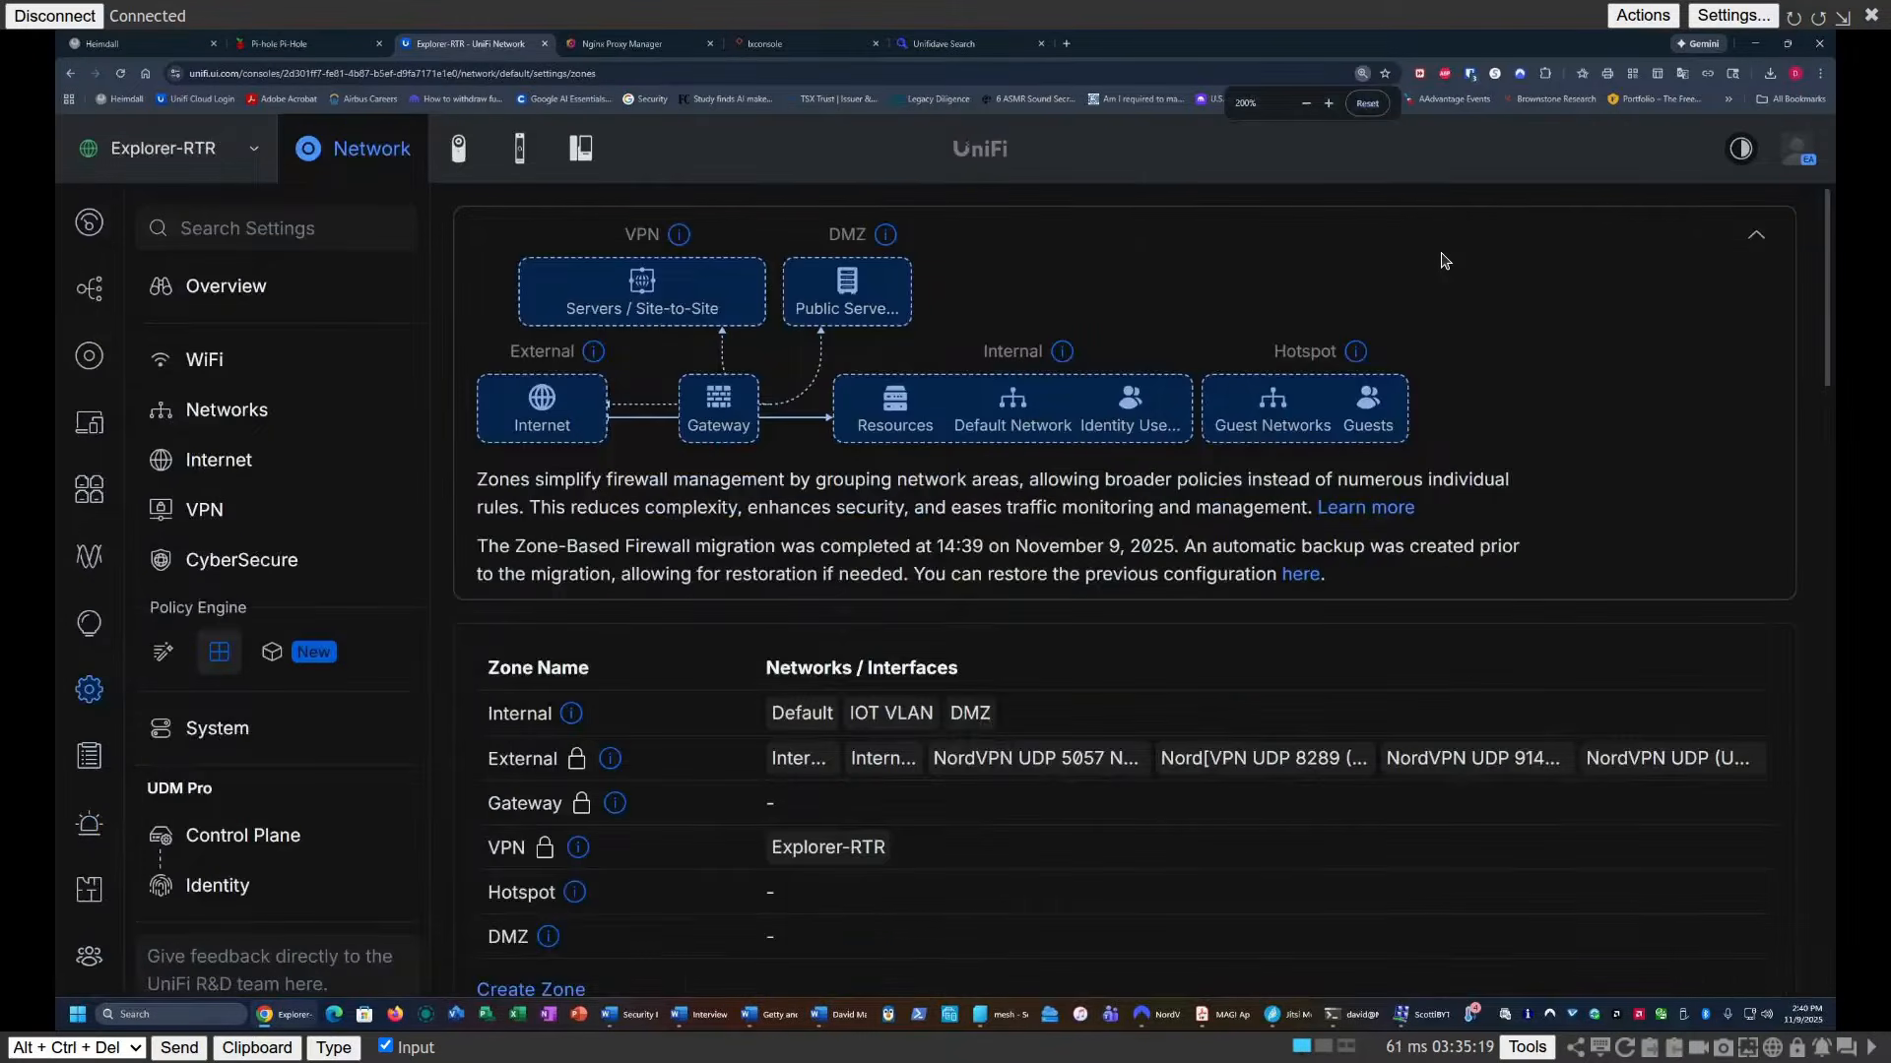
key("ctrl+minus")
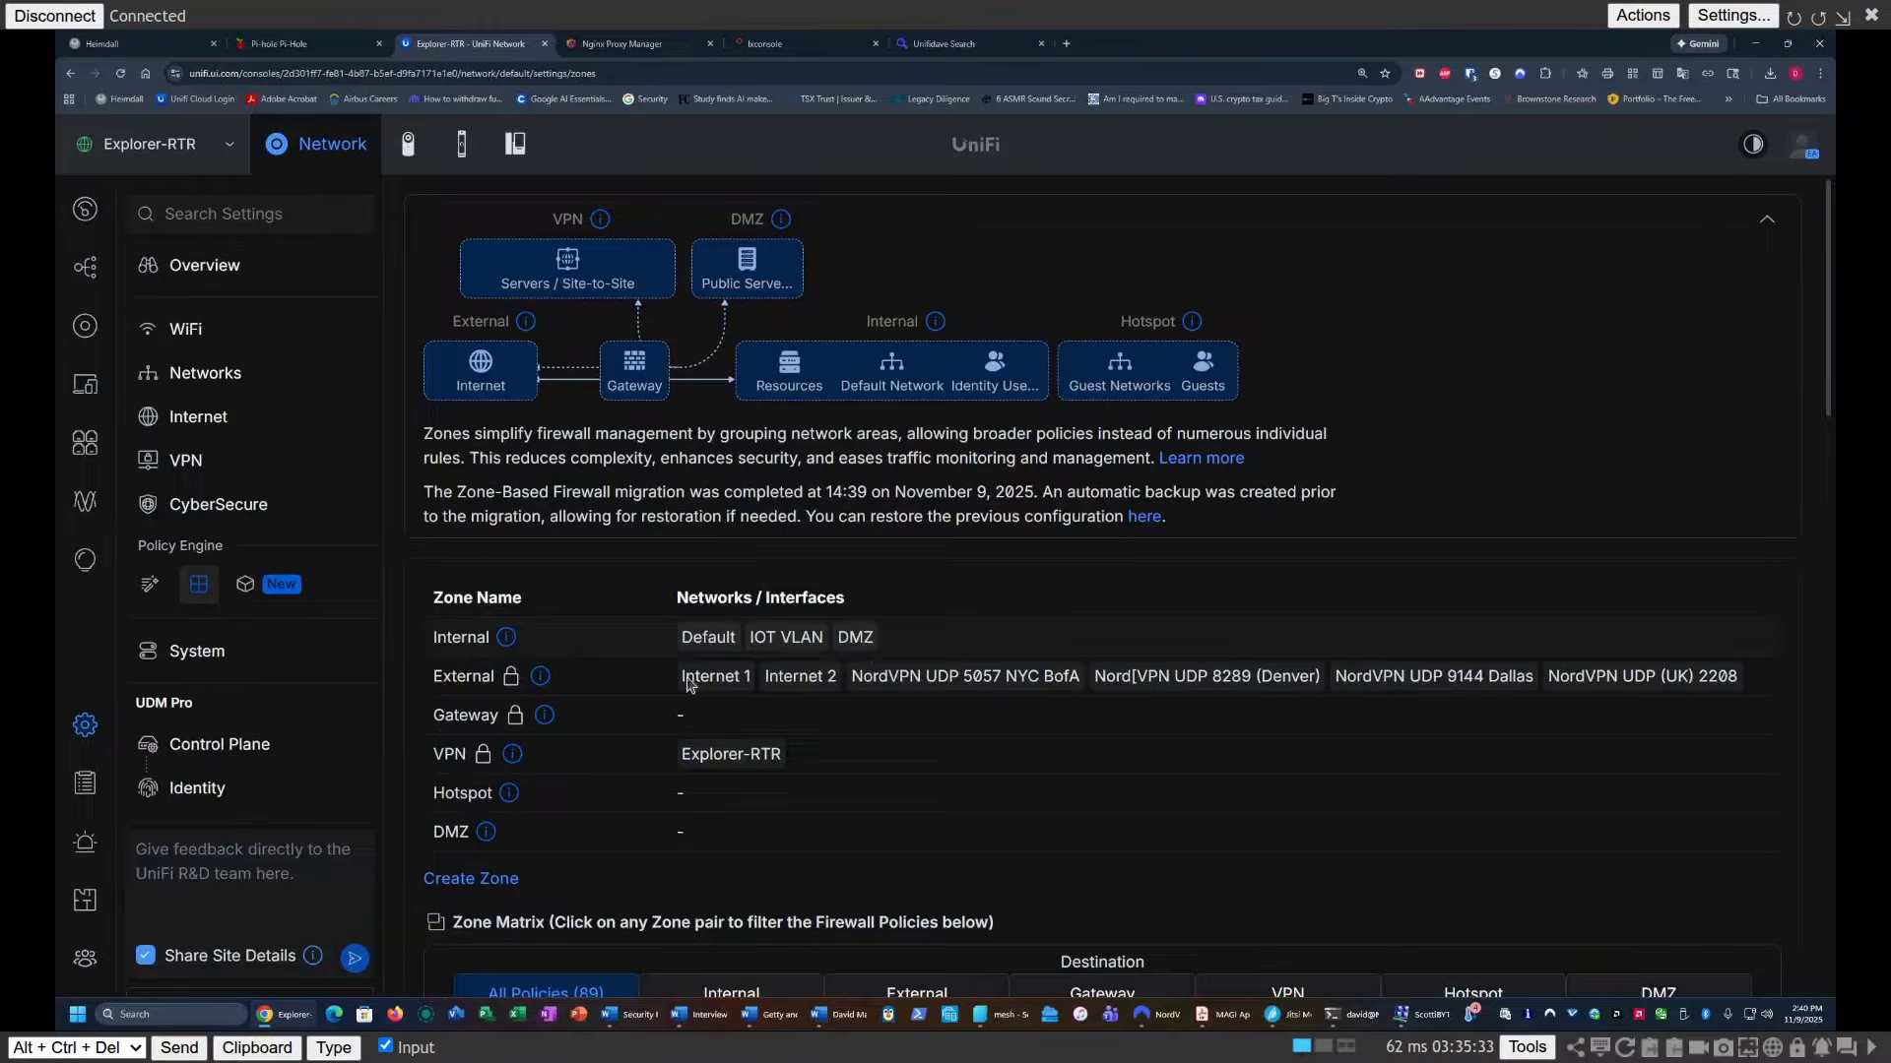
mouse_move(509, 640)
mouse_move(547, 727)
mouse_move(486, 834)
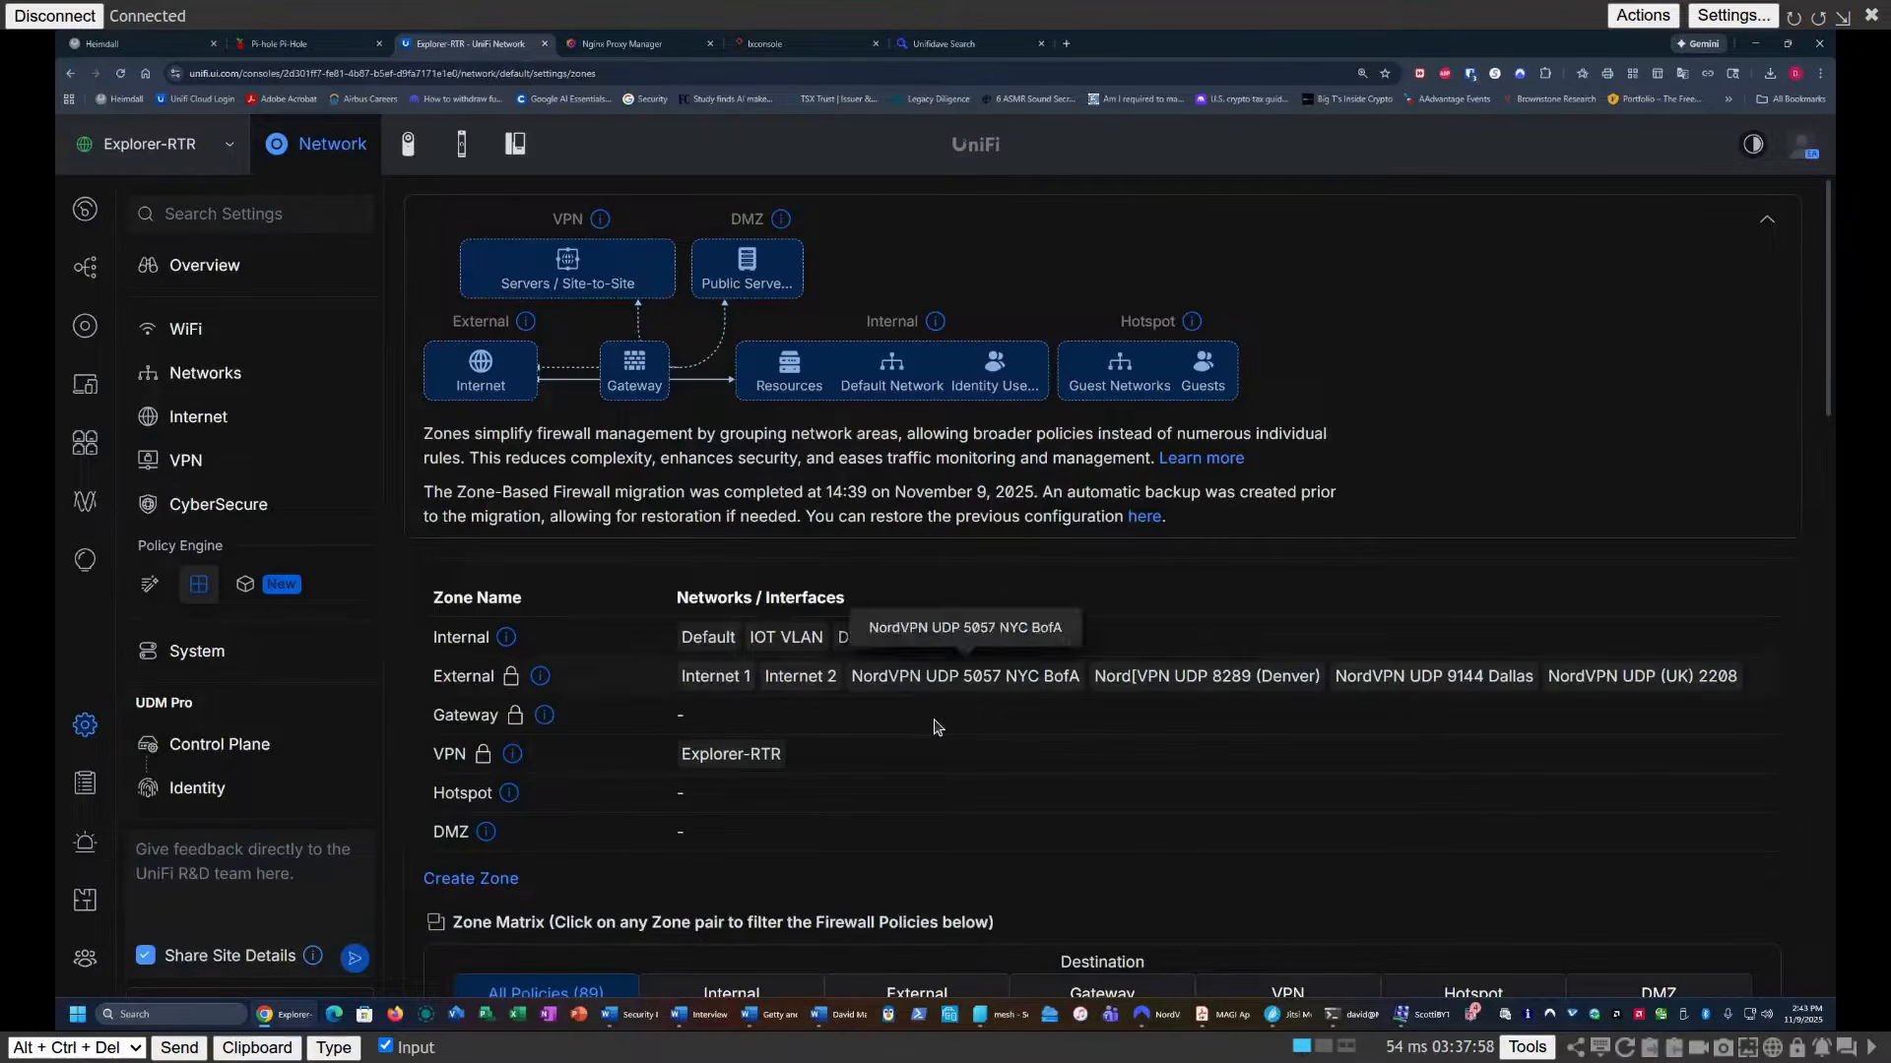
Step: Filter the zone matrix to Internal-to-External policies, review them, and return to the list of all policies
scroll(1007, 753, "down", 5)
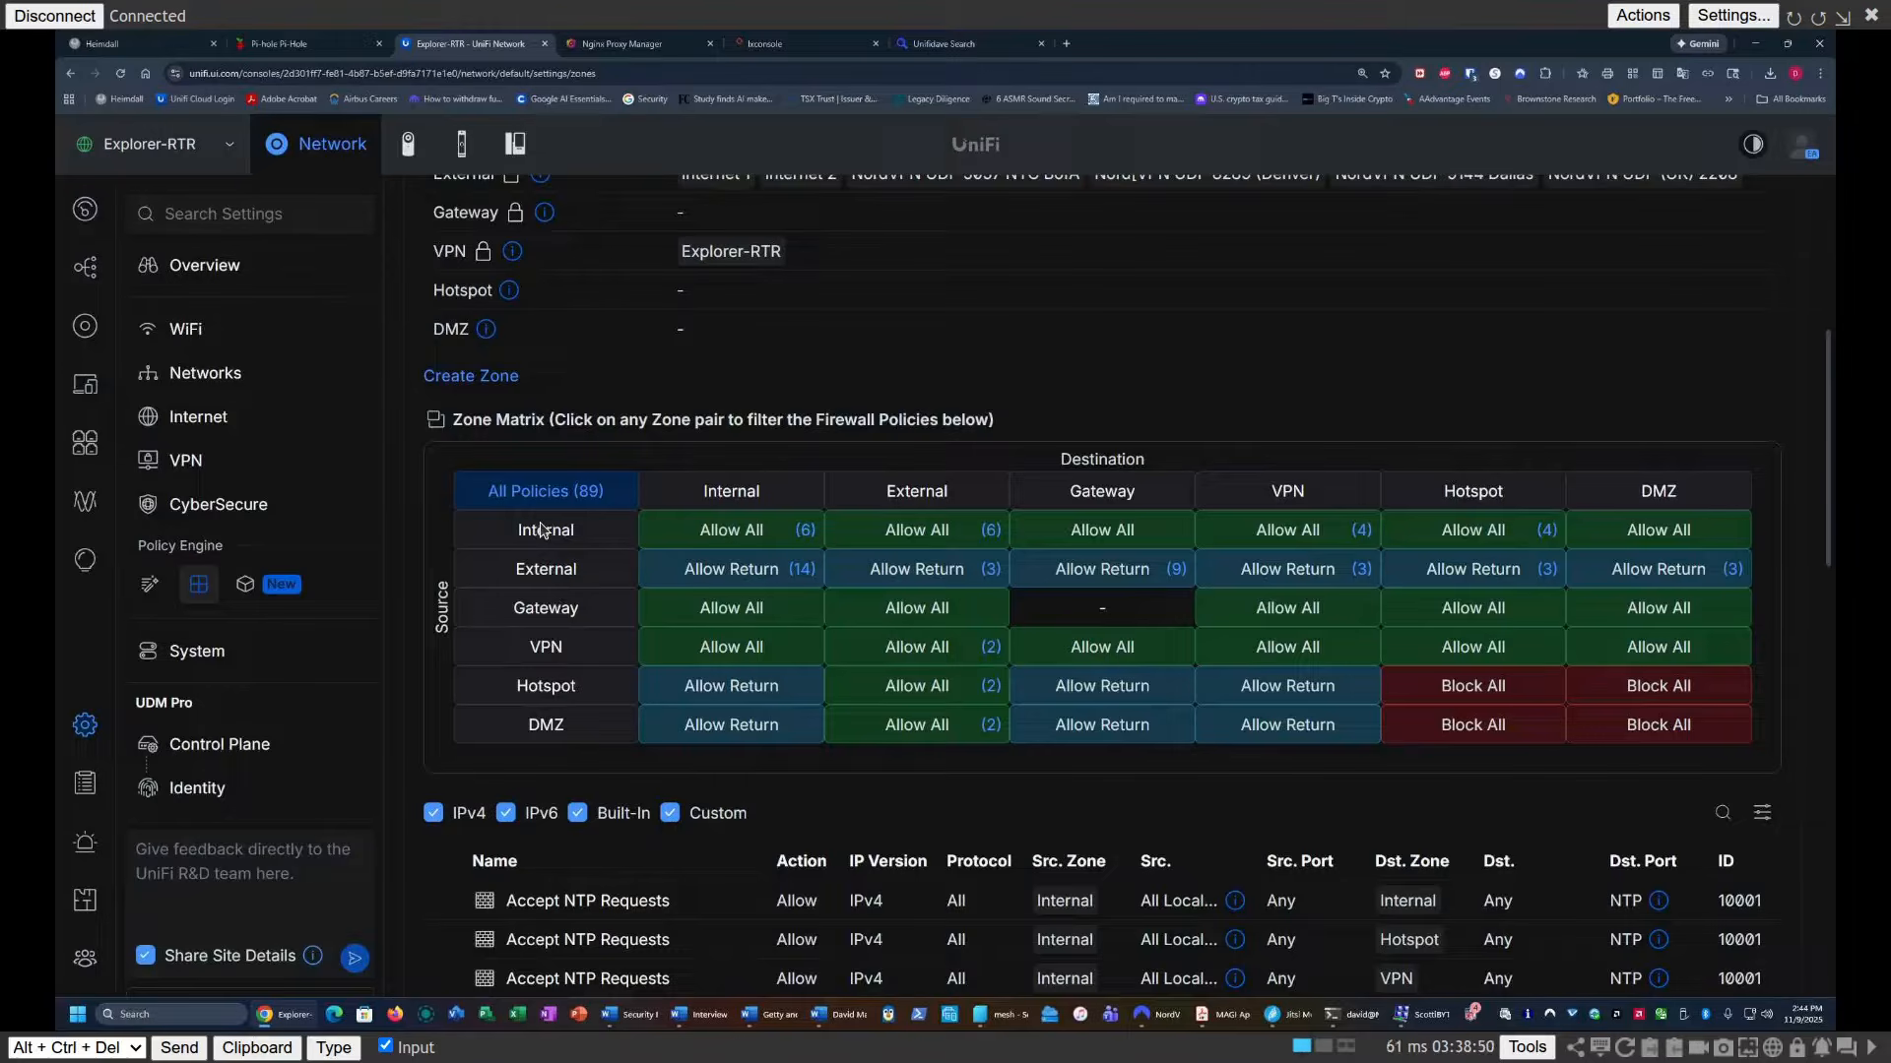
left_click(961, 528)
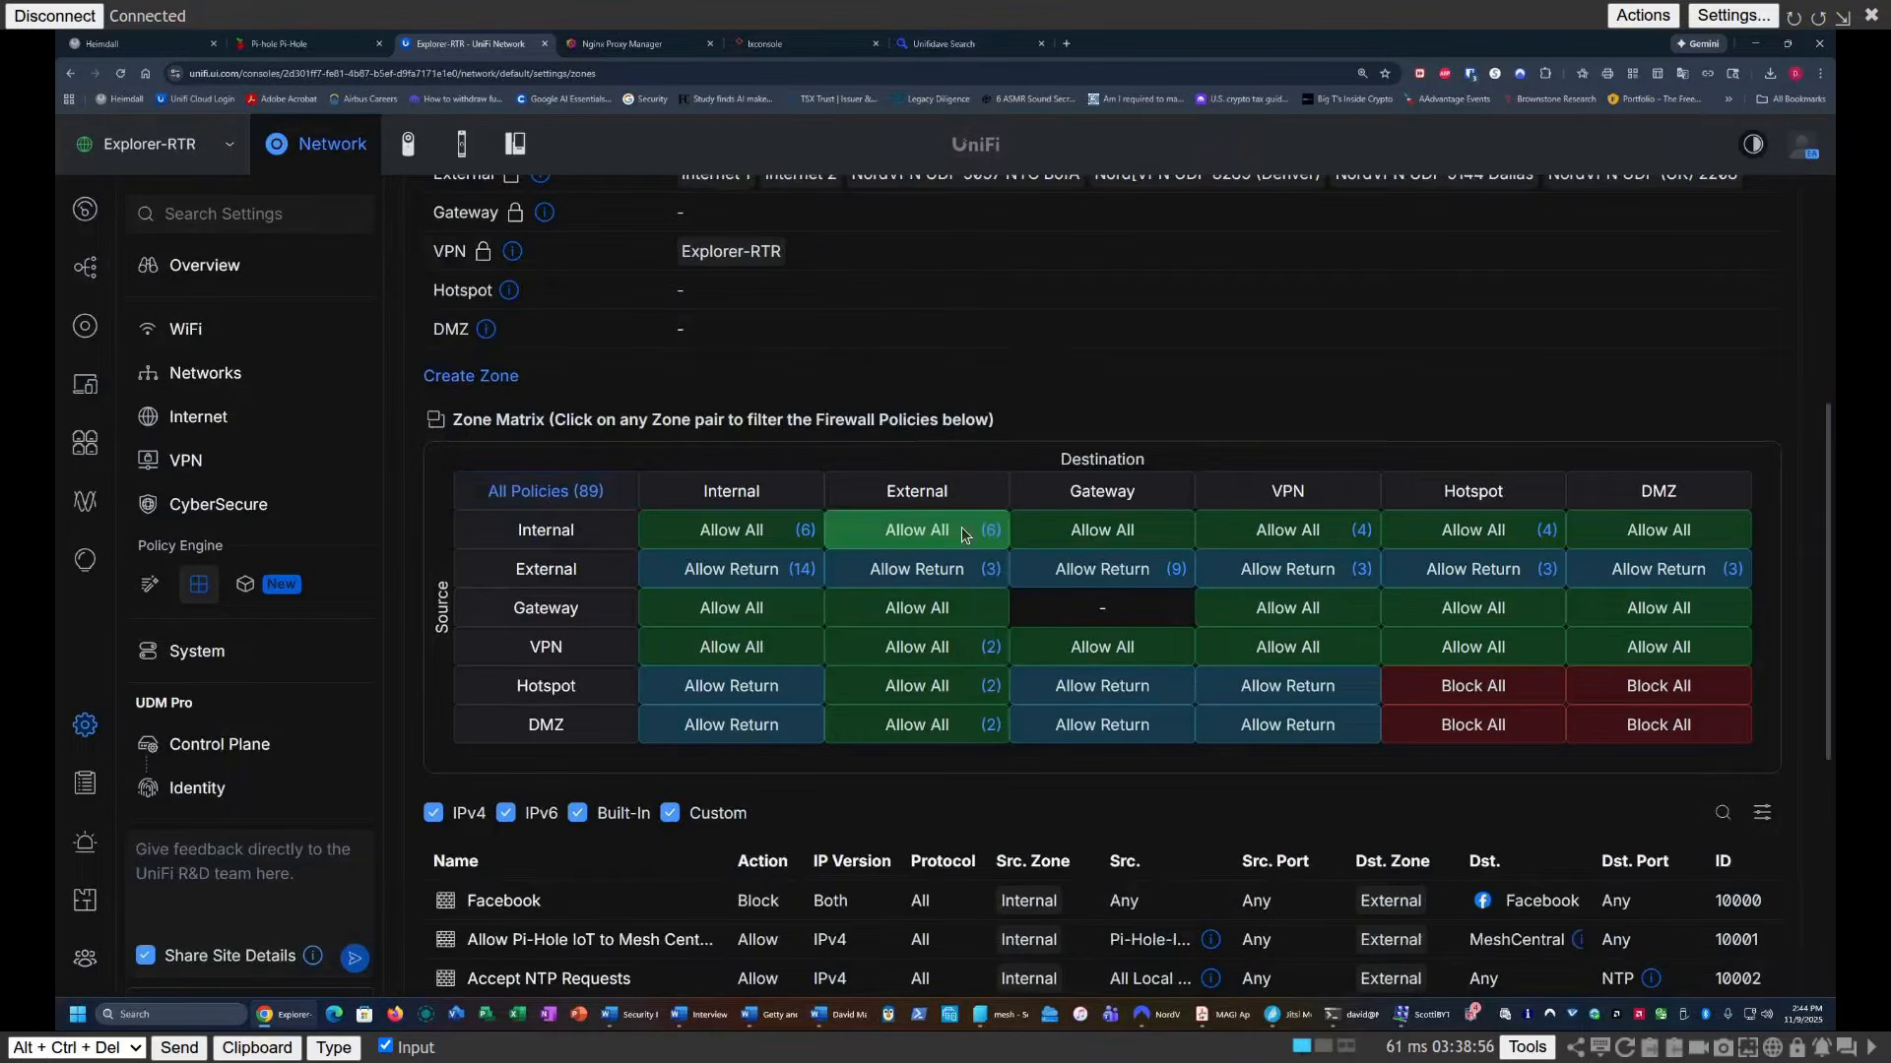
scroll(1034, 802, "down", 3)
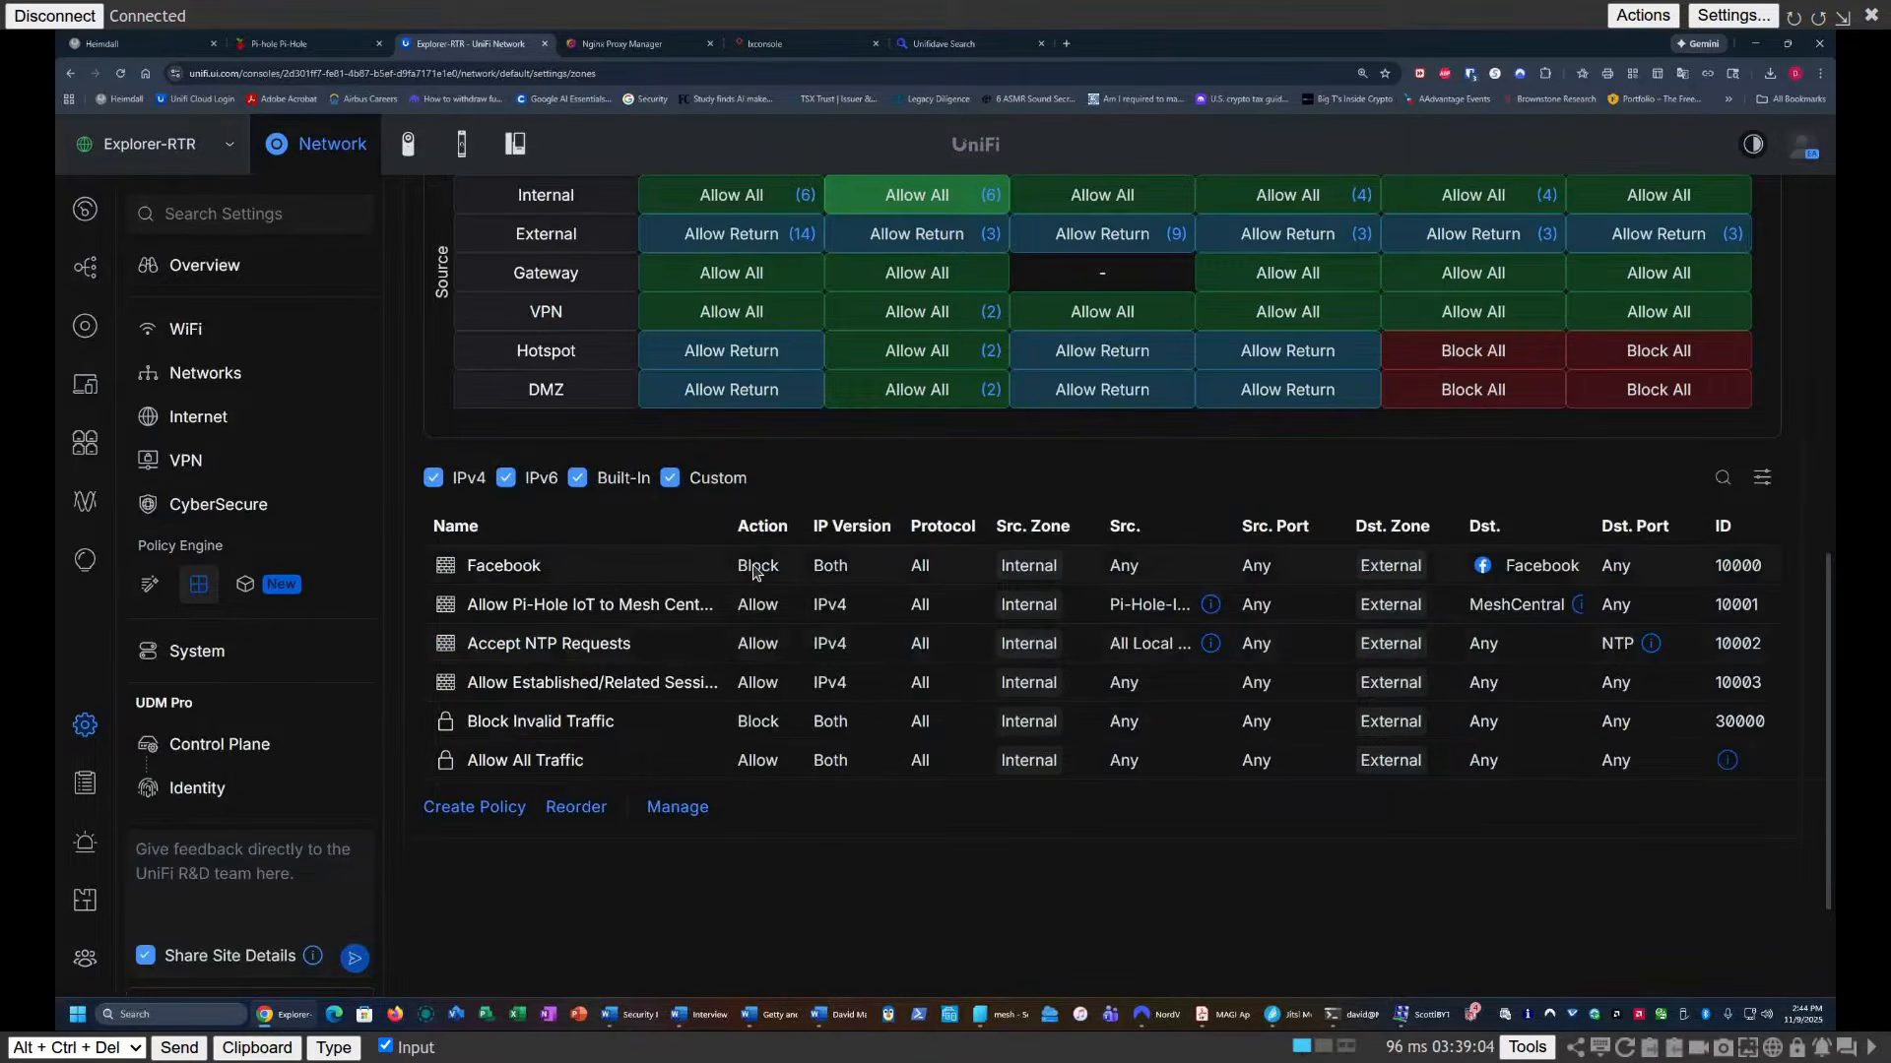
scroll(753, 556, "up", 3)
scroll(753, 540, "down", 2)
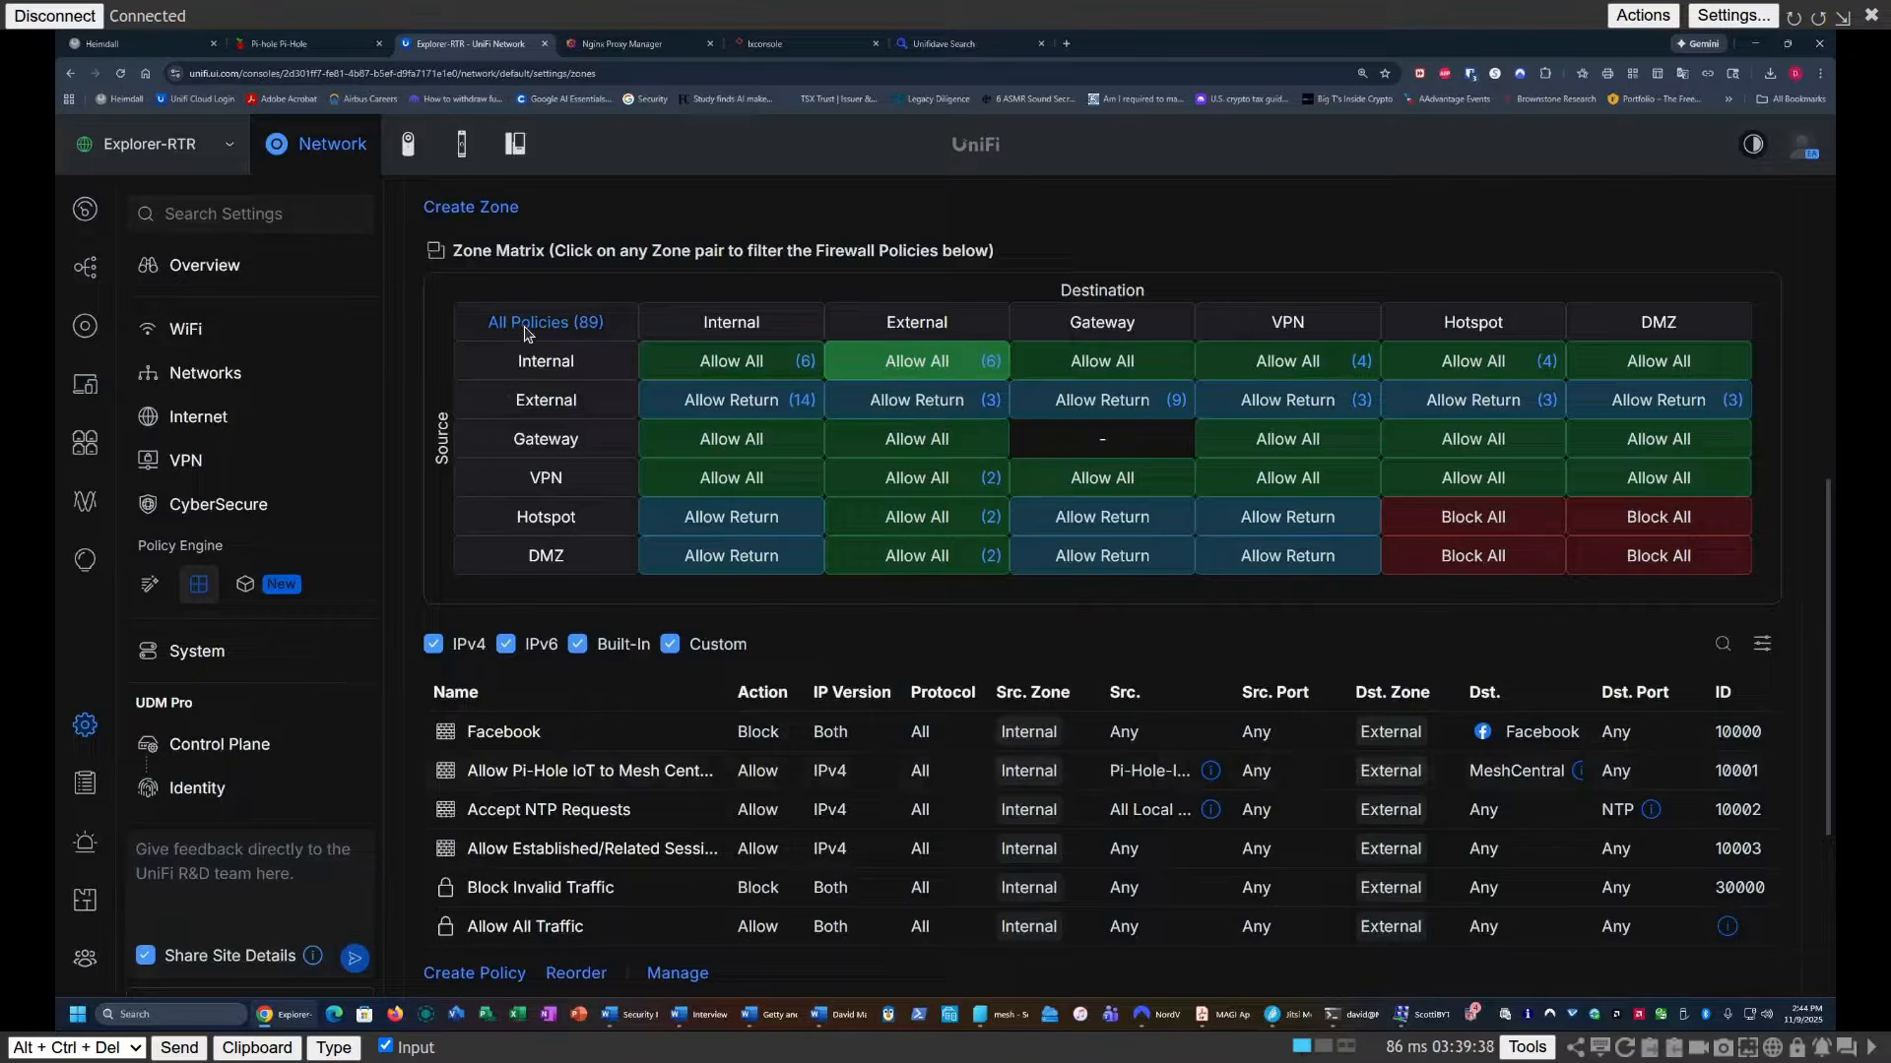
scroll(525, 333, "down", 2)
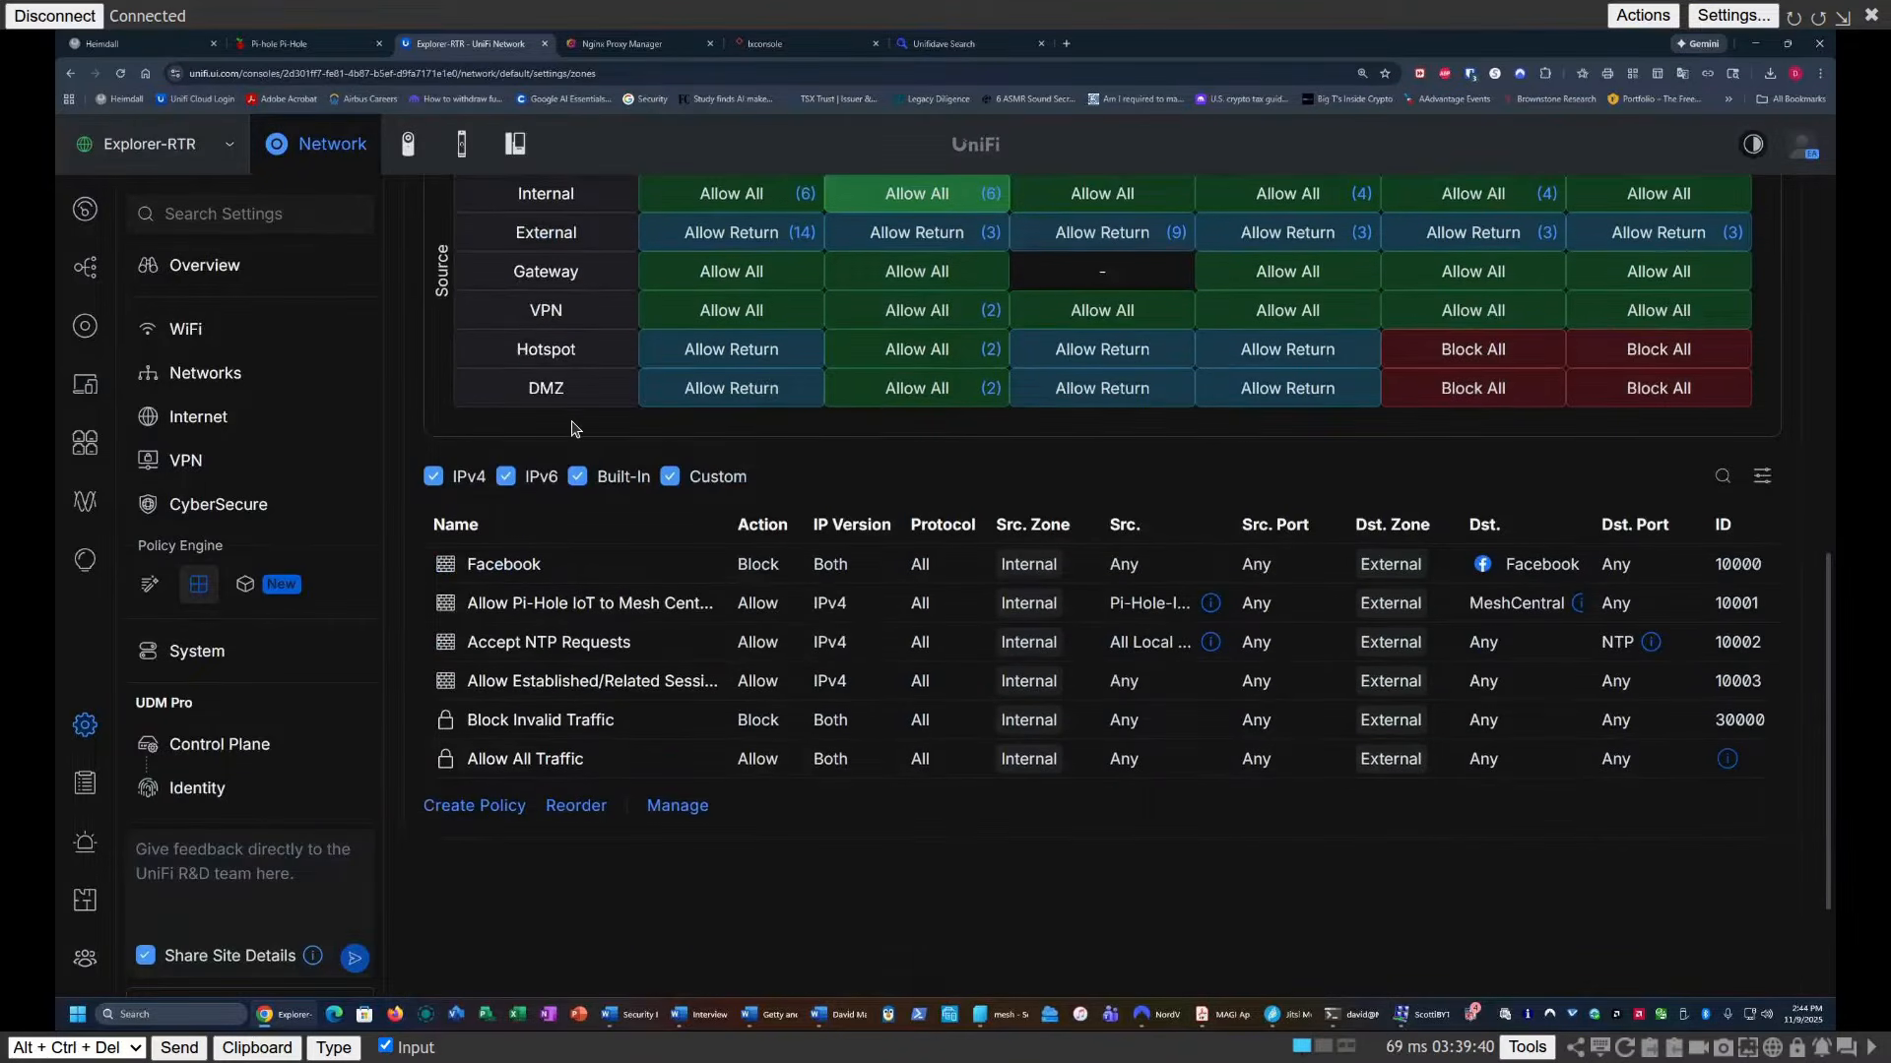
scroll(572, 425, "up", 2)
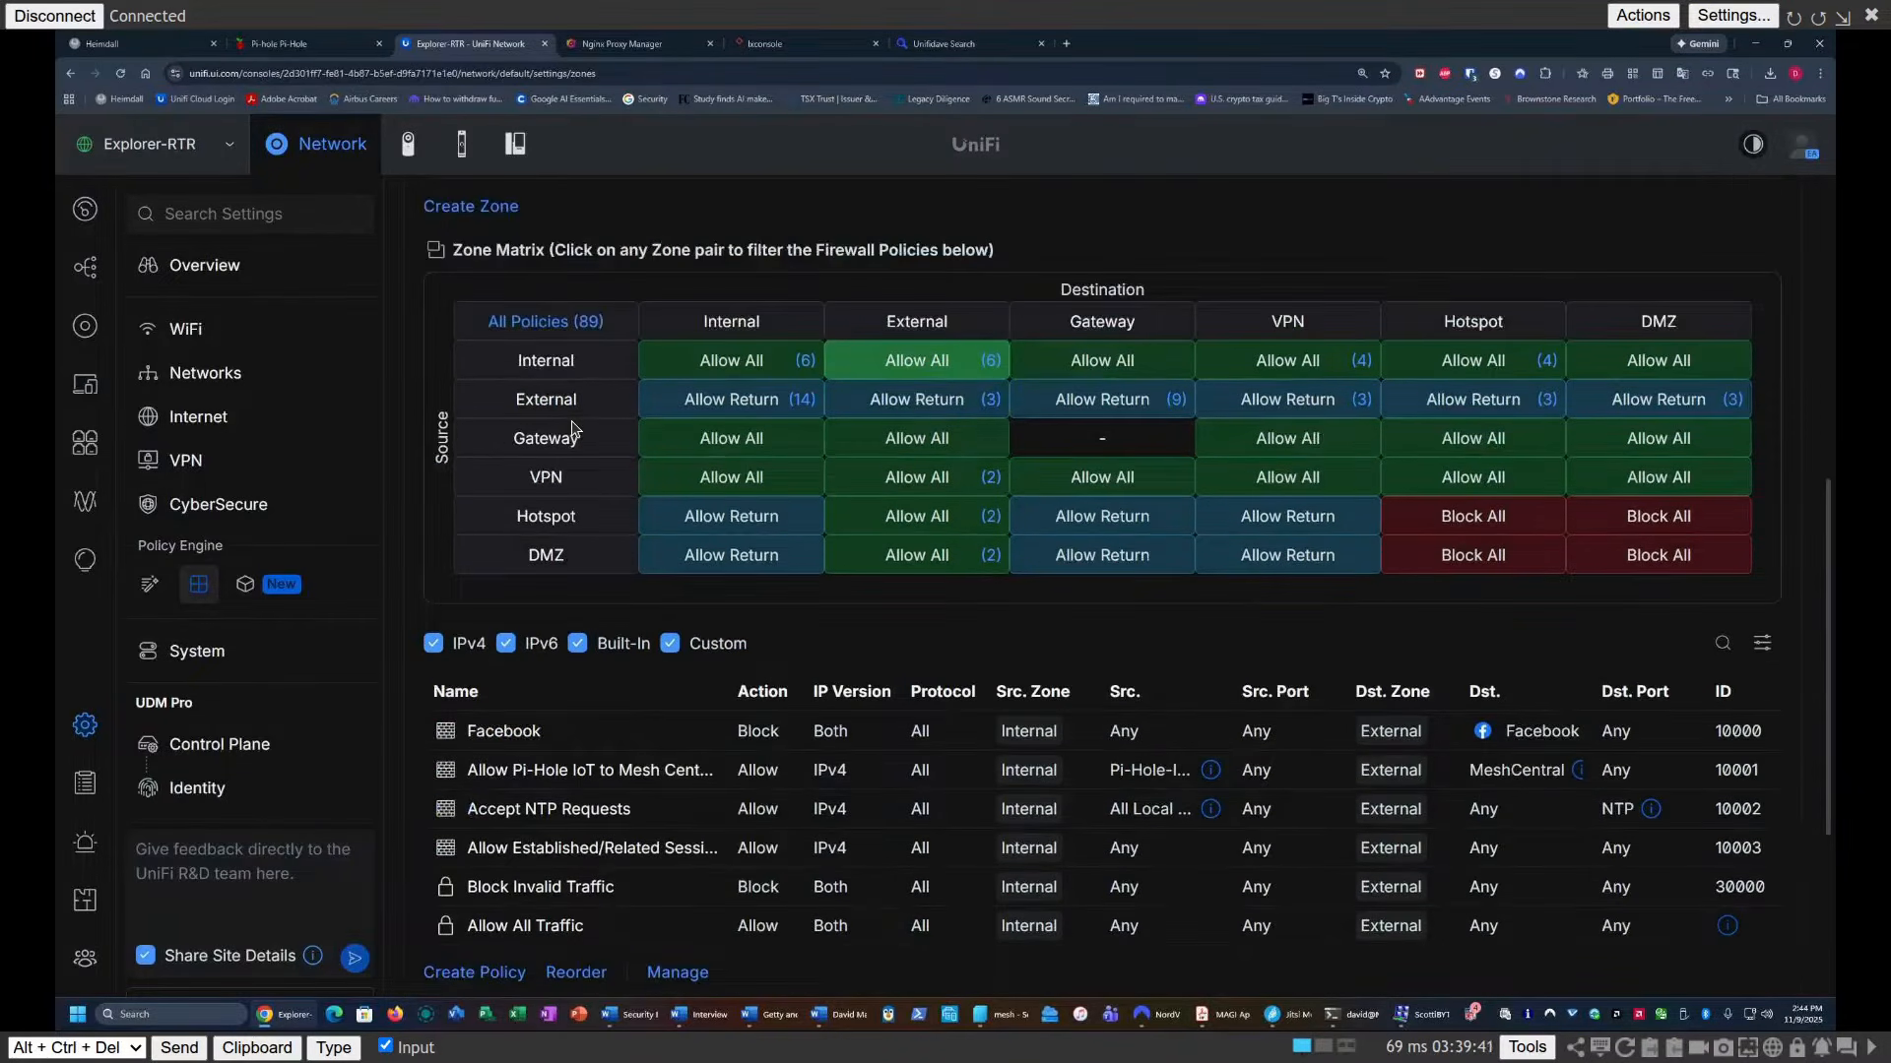
left_click(586, 325)
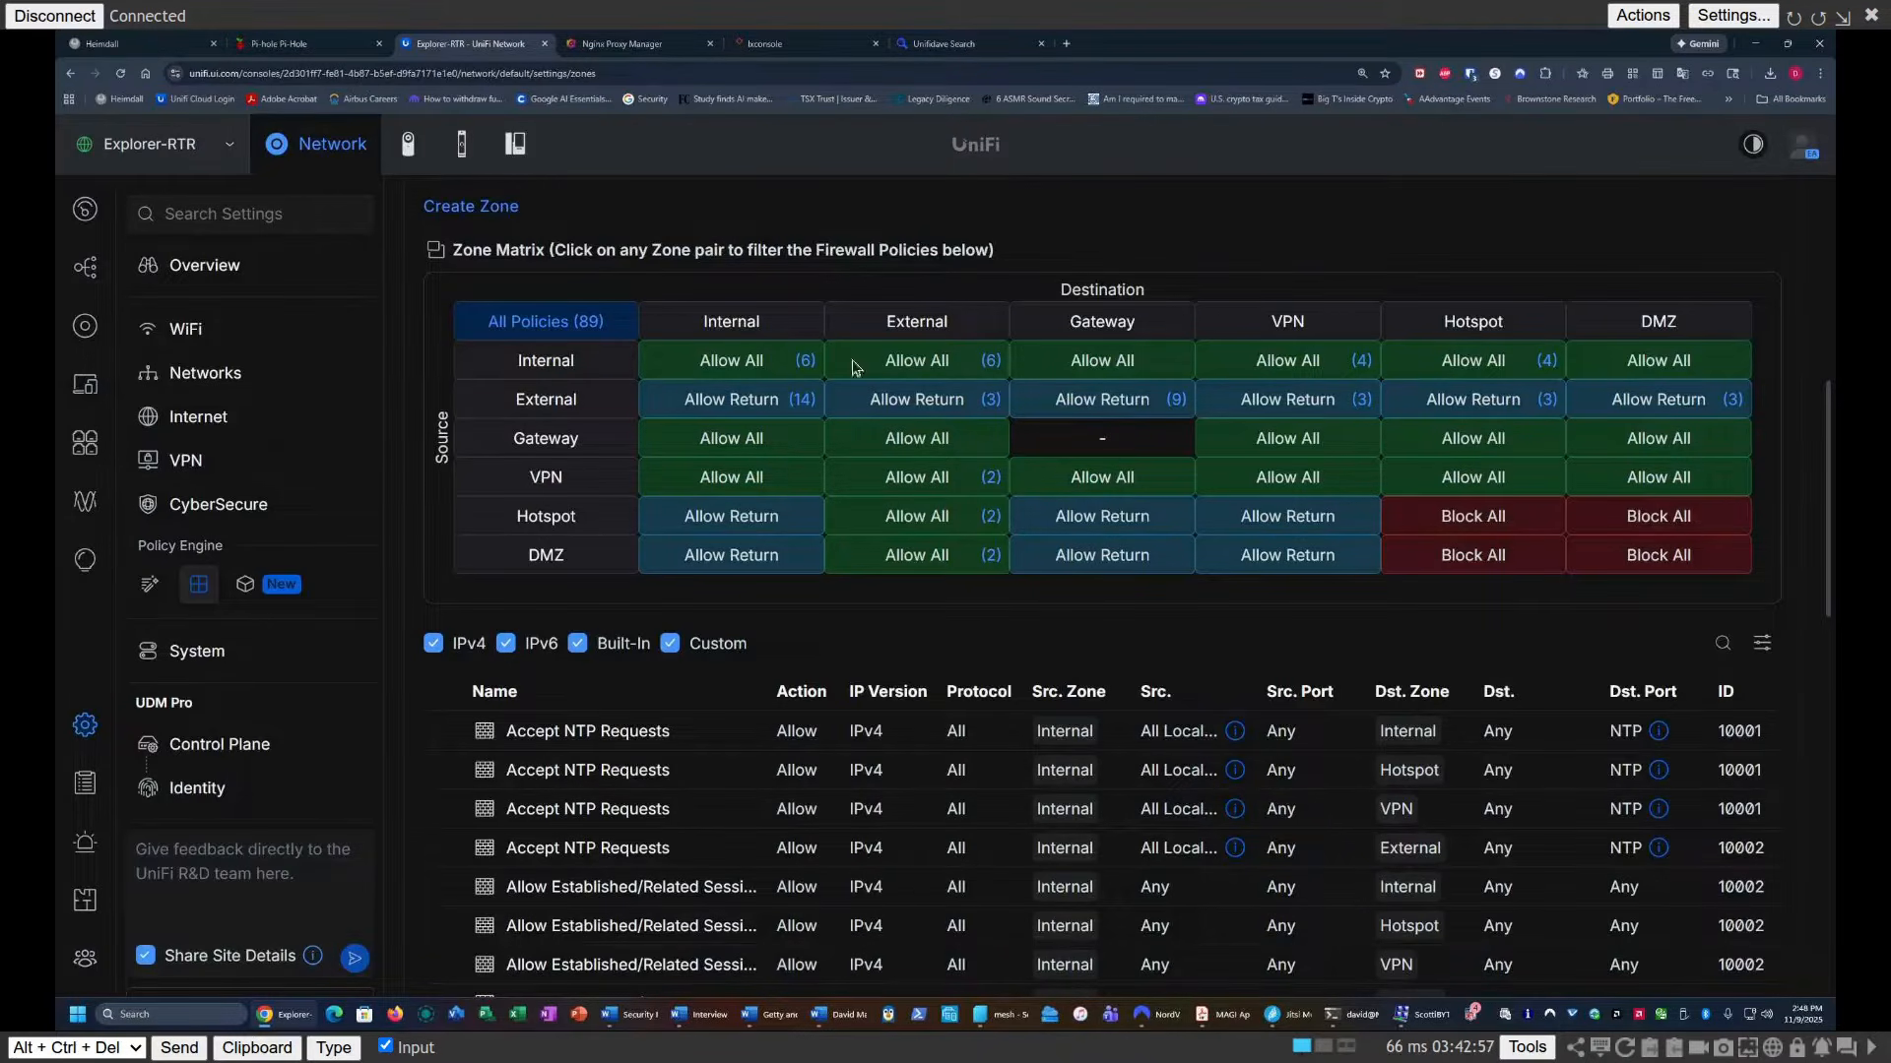
Step: Review the Accept NTP Requests policy for Internal-to-VPN traffic and remove it
left_click(1264, 359)
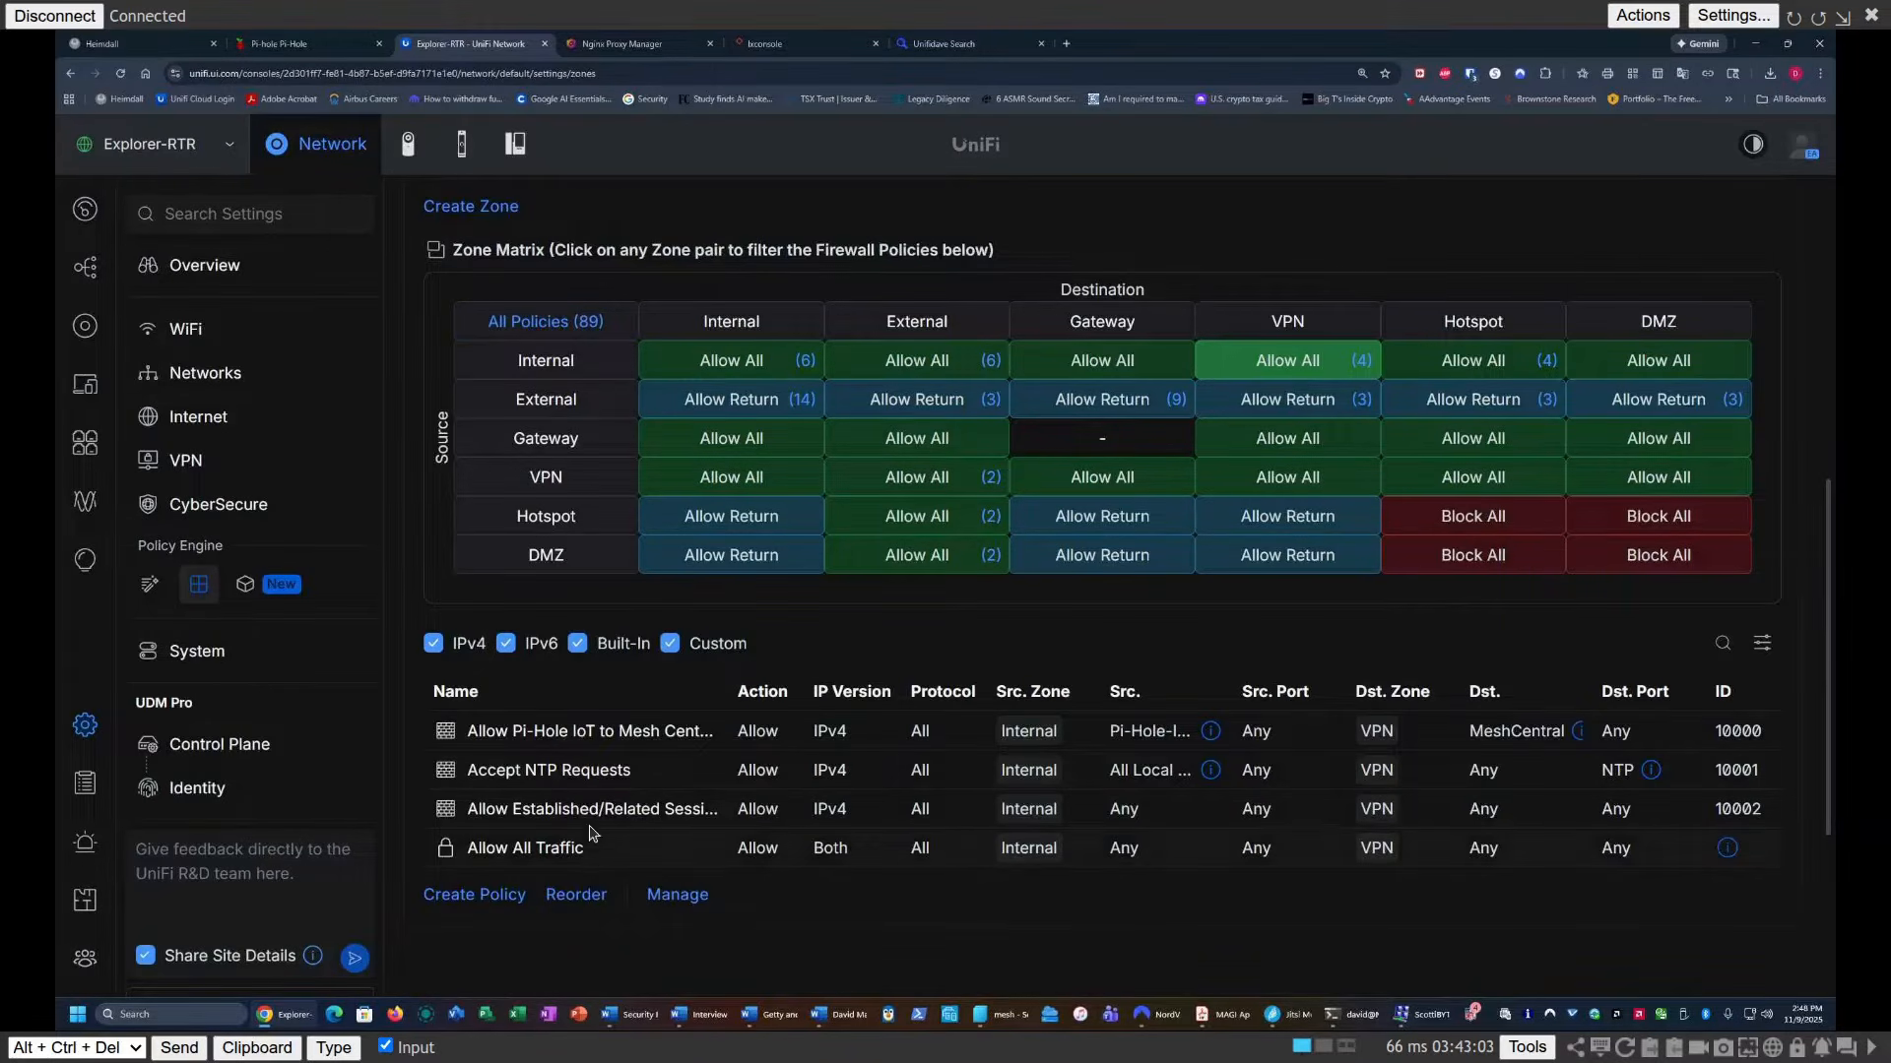
left_click(531, 775)
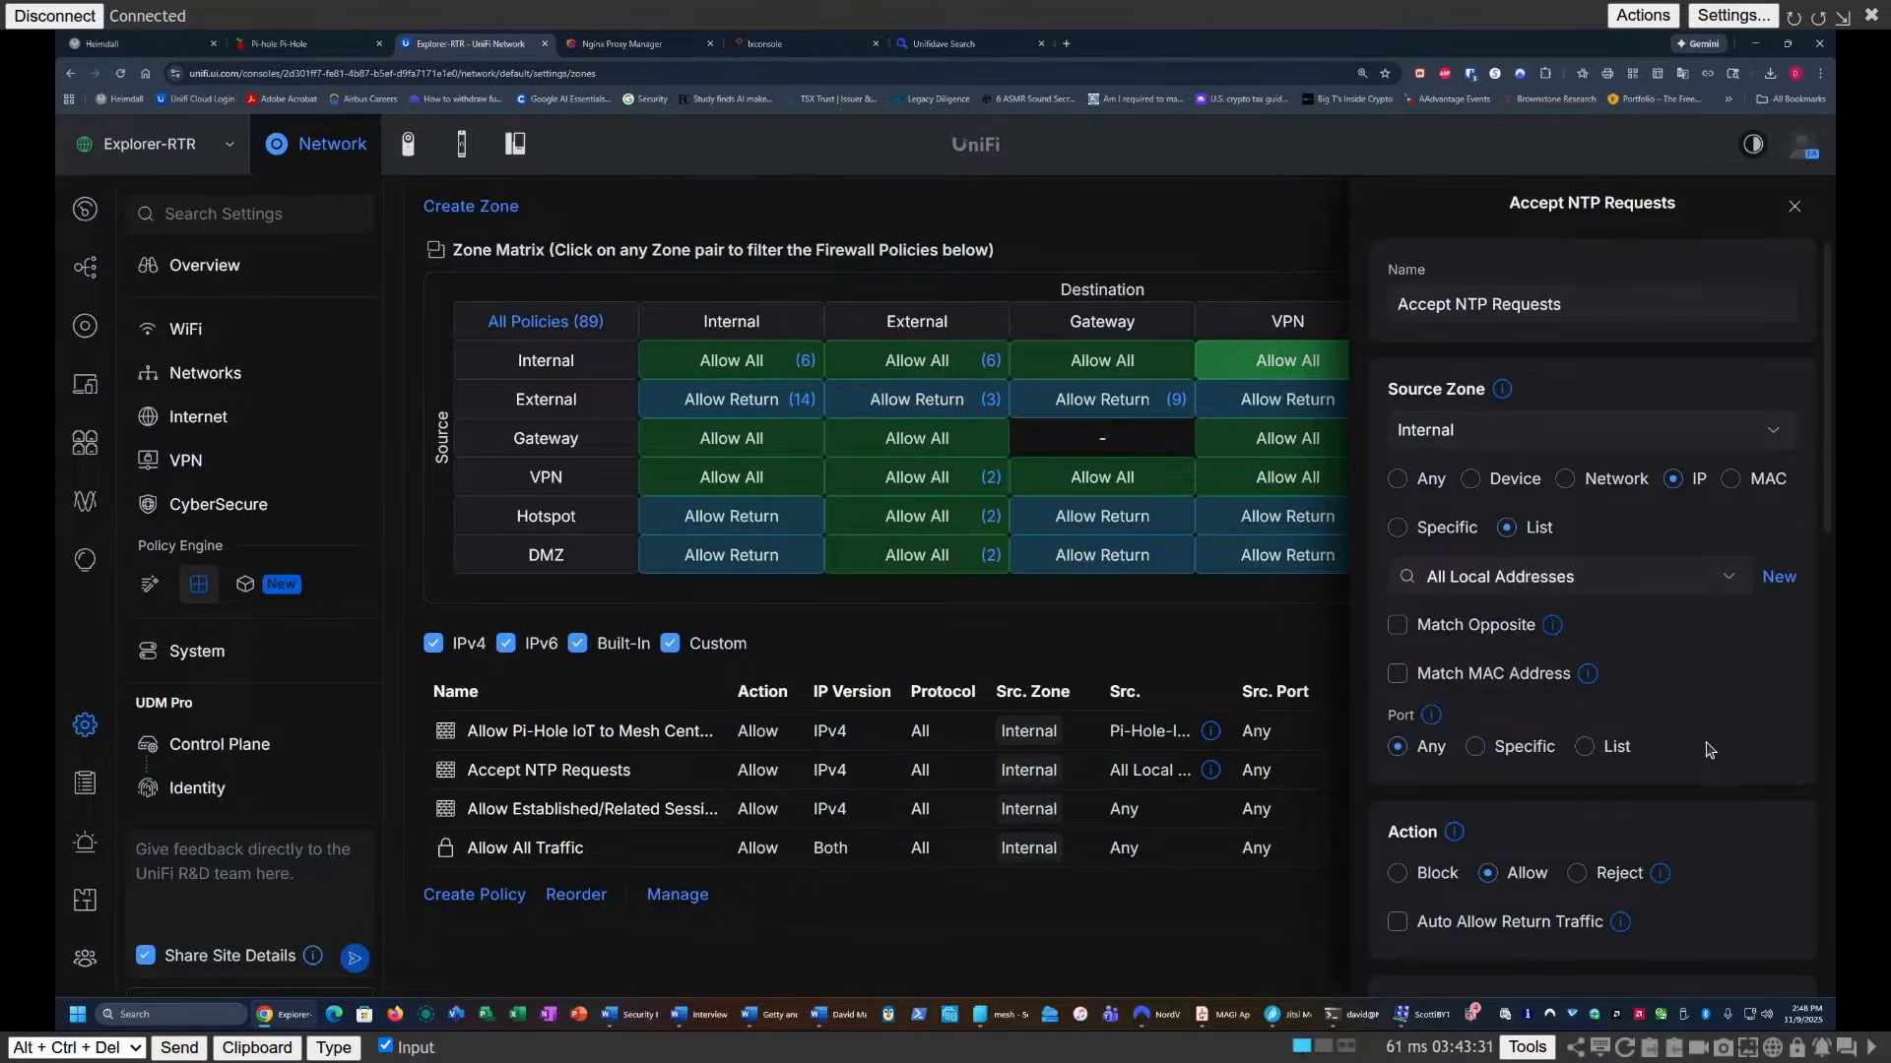
scroll(1708, 750, "down", 2)
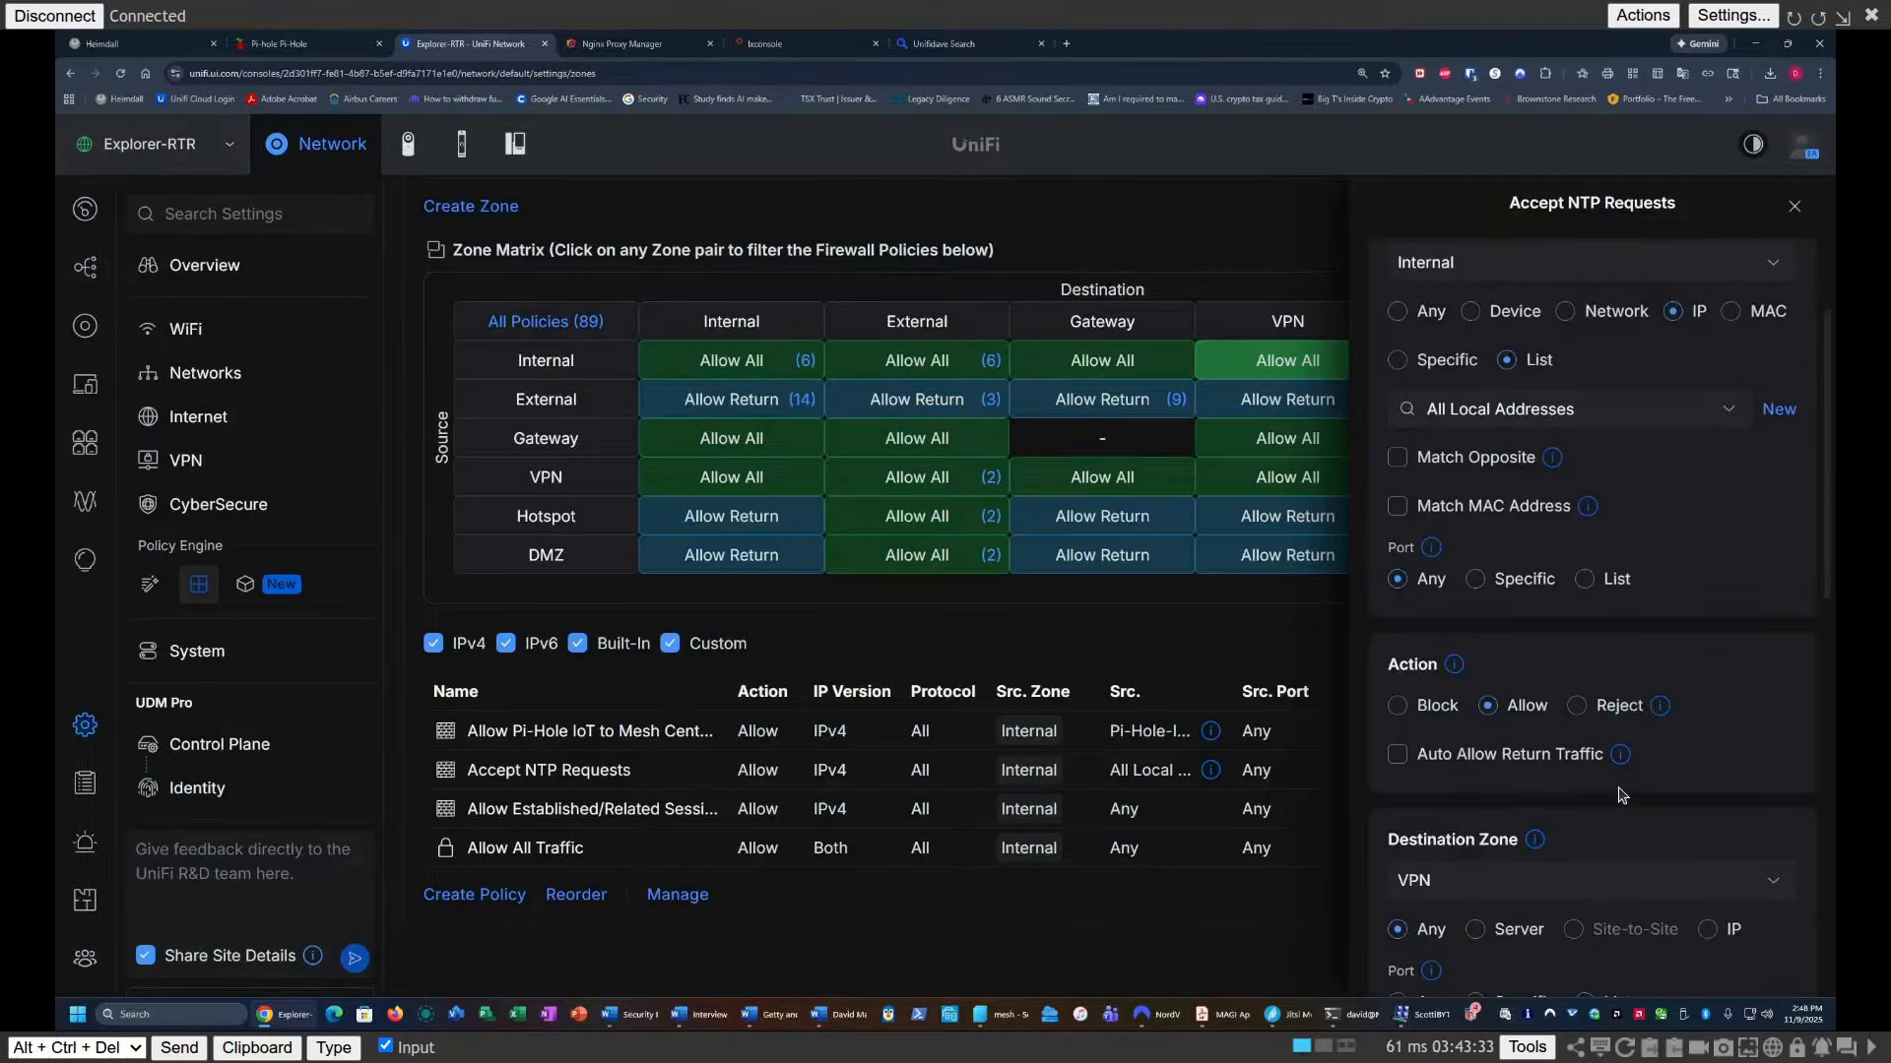
scroll(1620, 794, "down", 2)
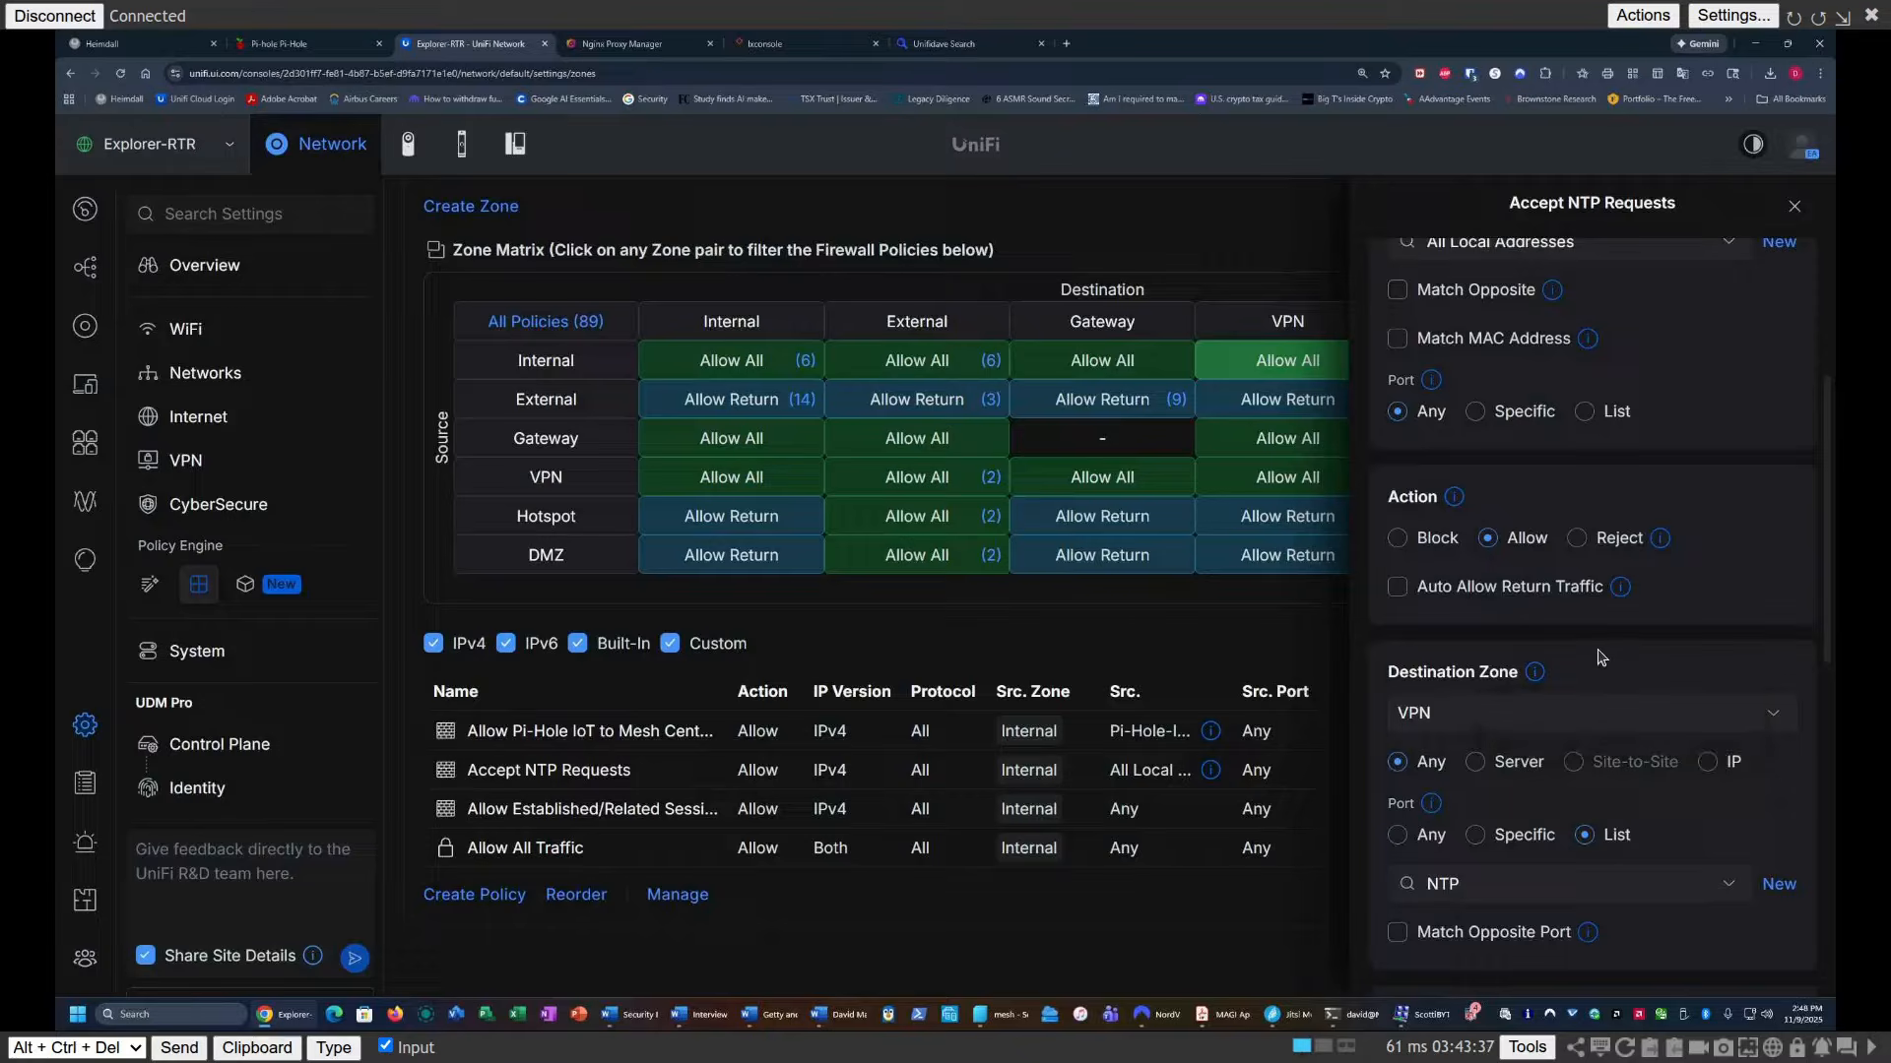
scroll(1600, 657, "up", 4)
scroll(1600, 658, "down", 8)
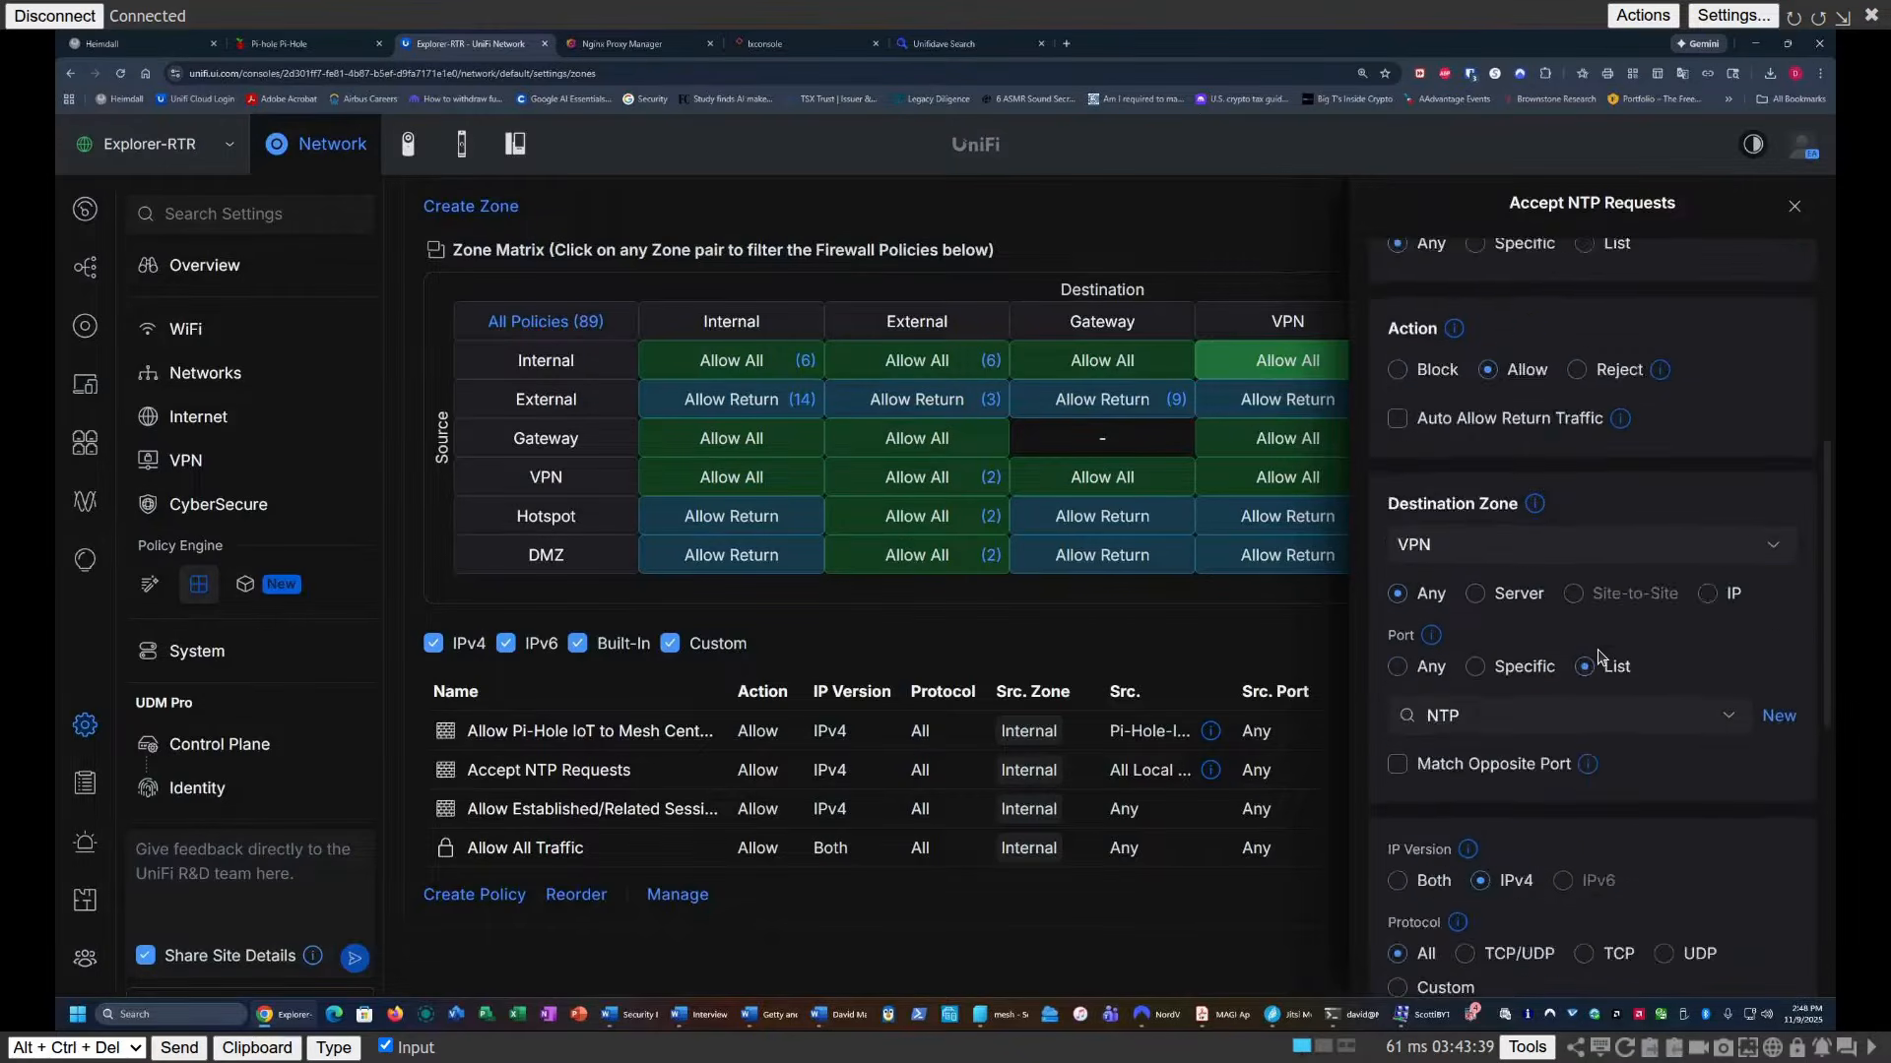
scroll(1600, 658, "down", 5)
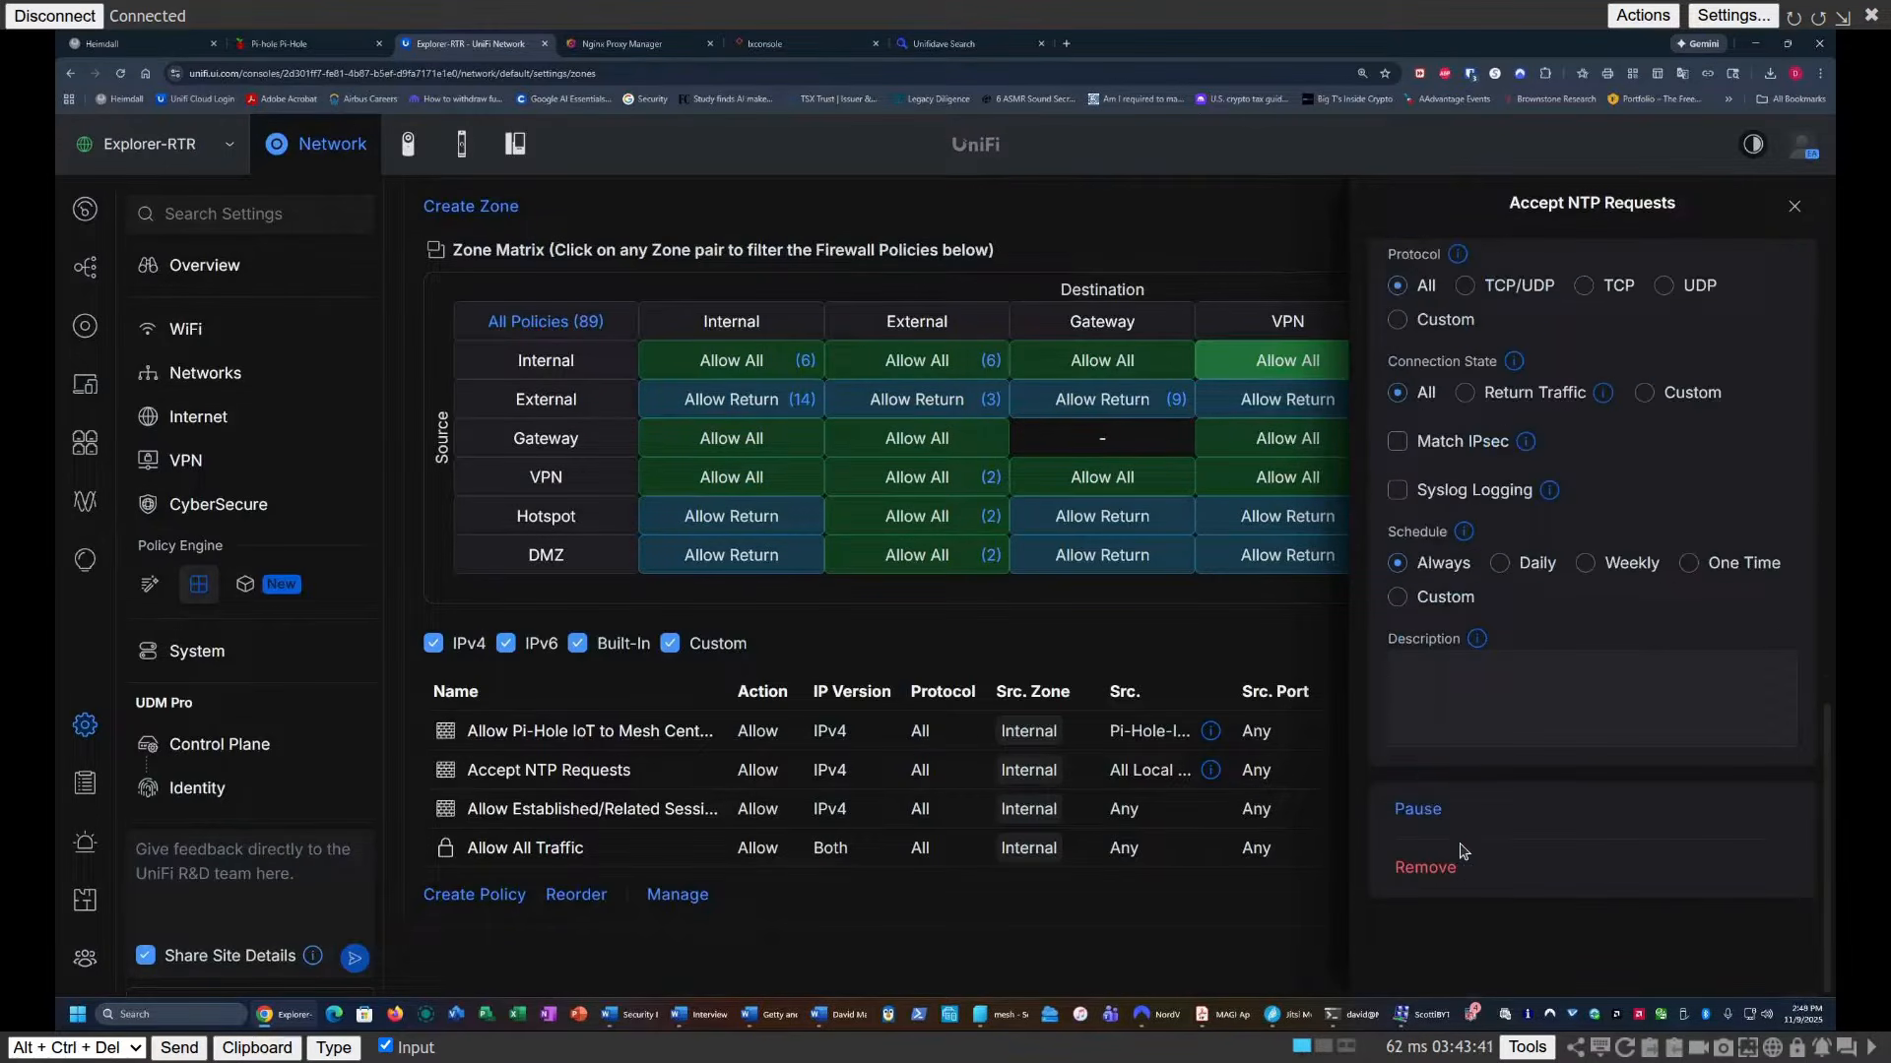
left_click(1413, 869)
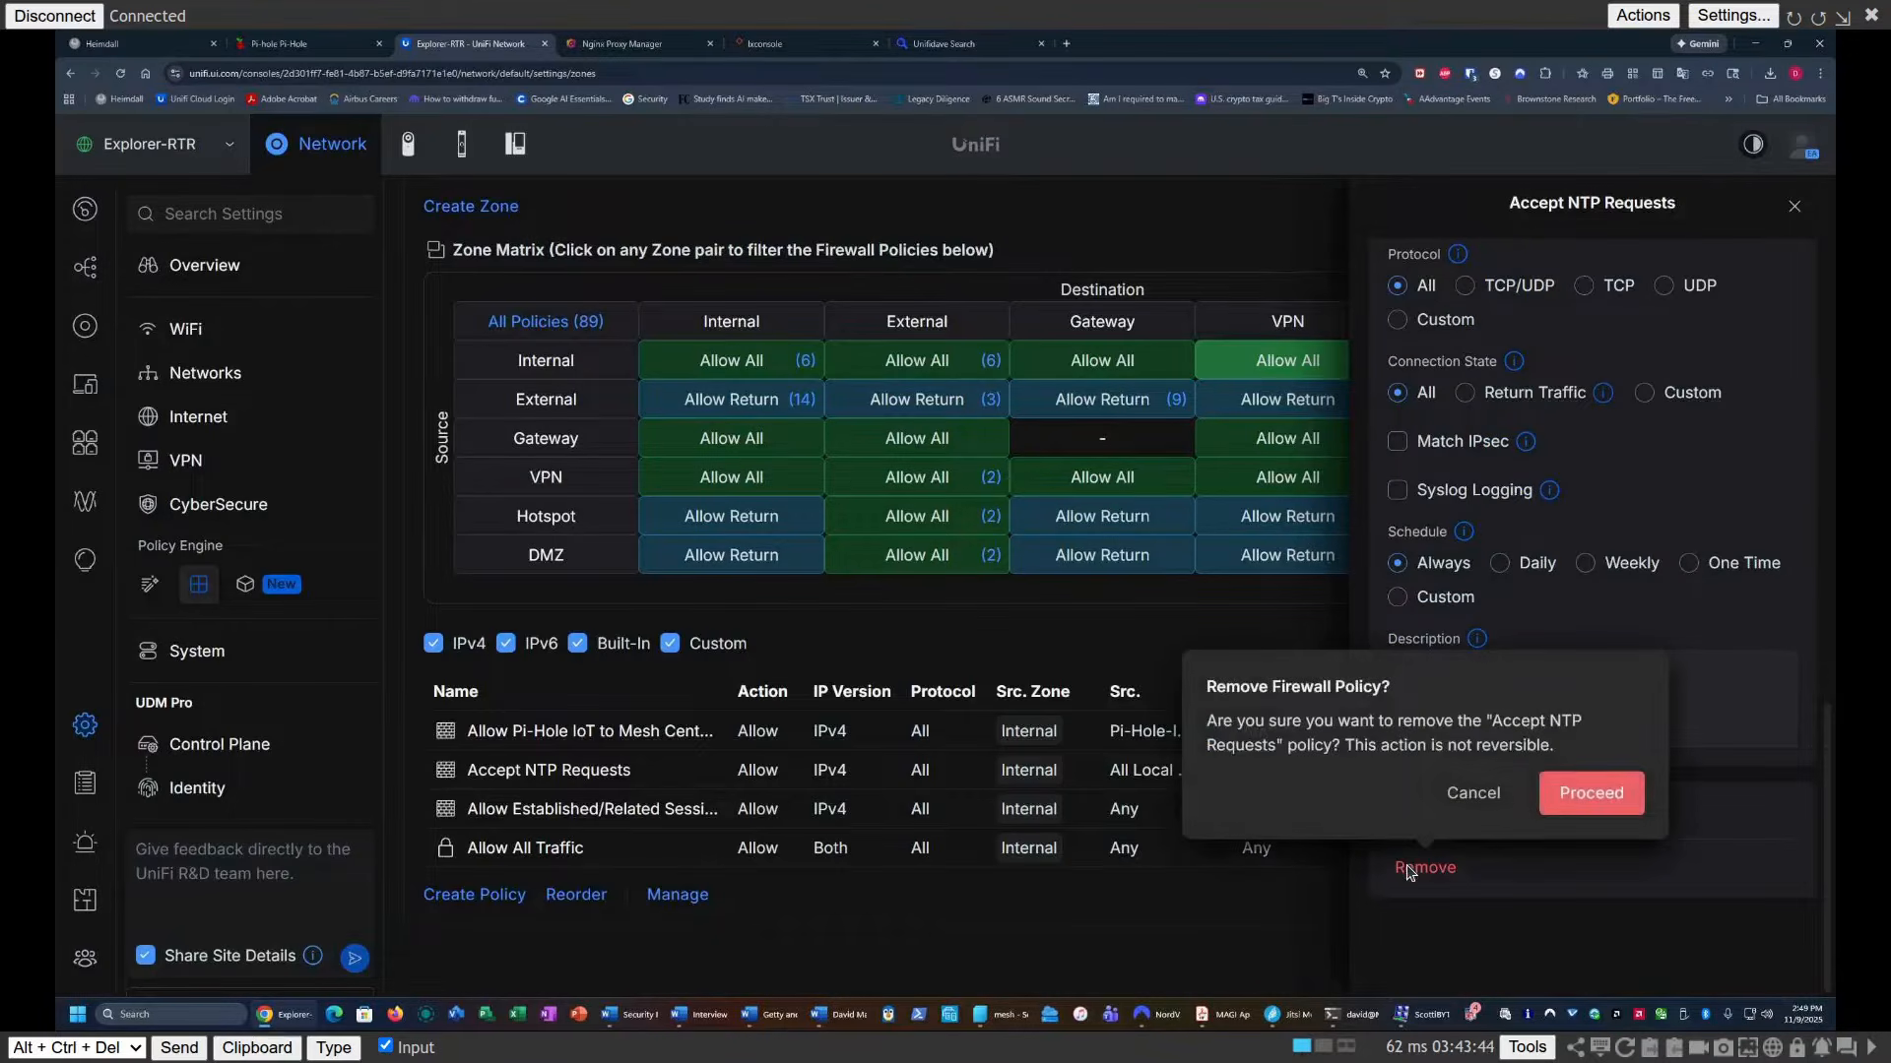
left_click(1616, 794)
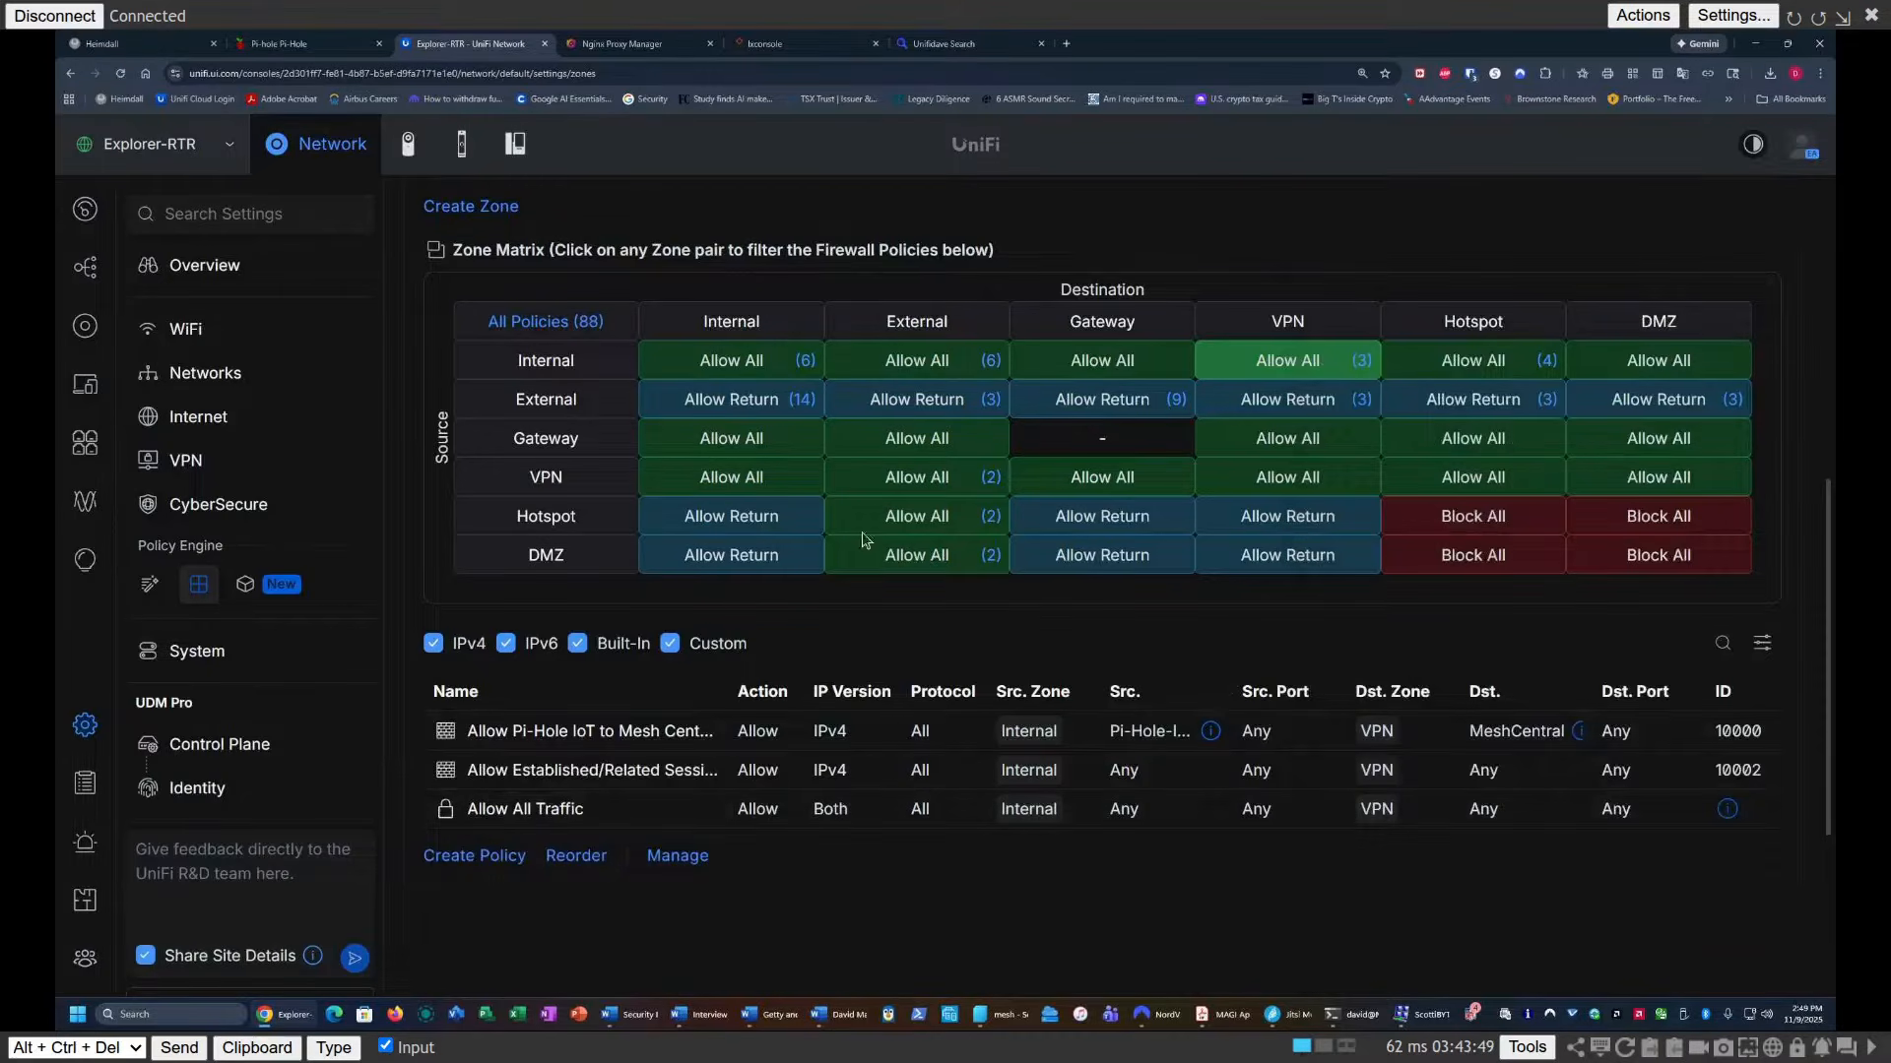
Step: Show all firewall policies across the zone matrix and open the full policy list for bulk management
left_click(537, 325)
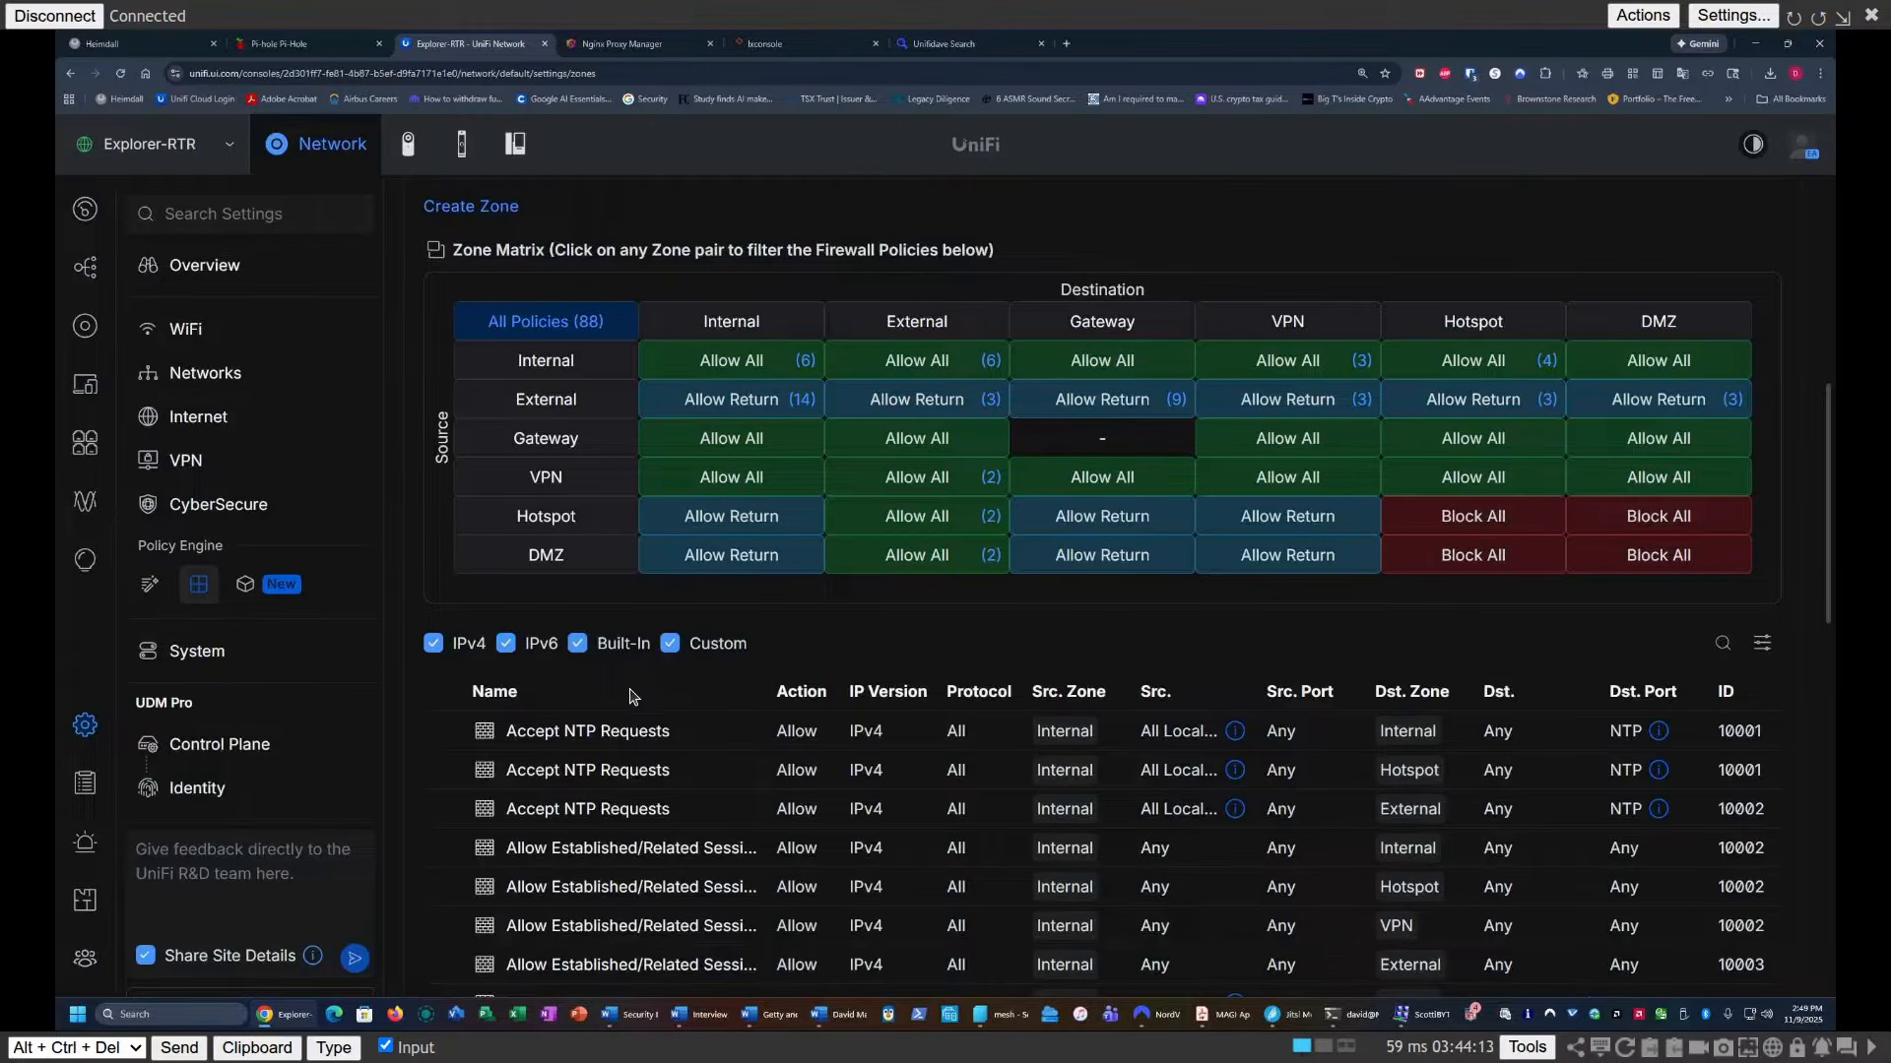
scroll(634, 722, "down", 9)
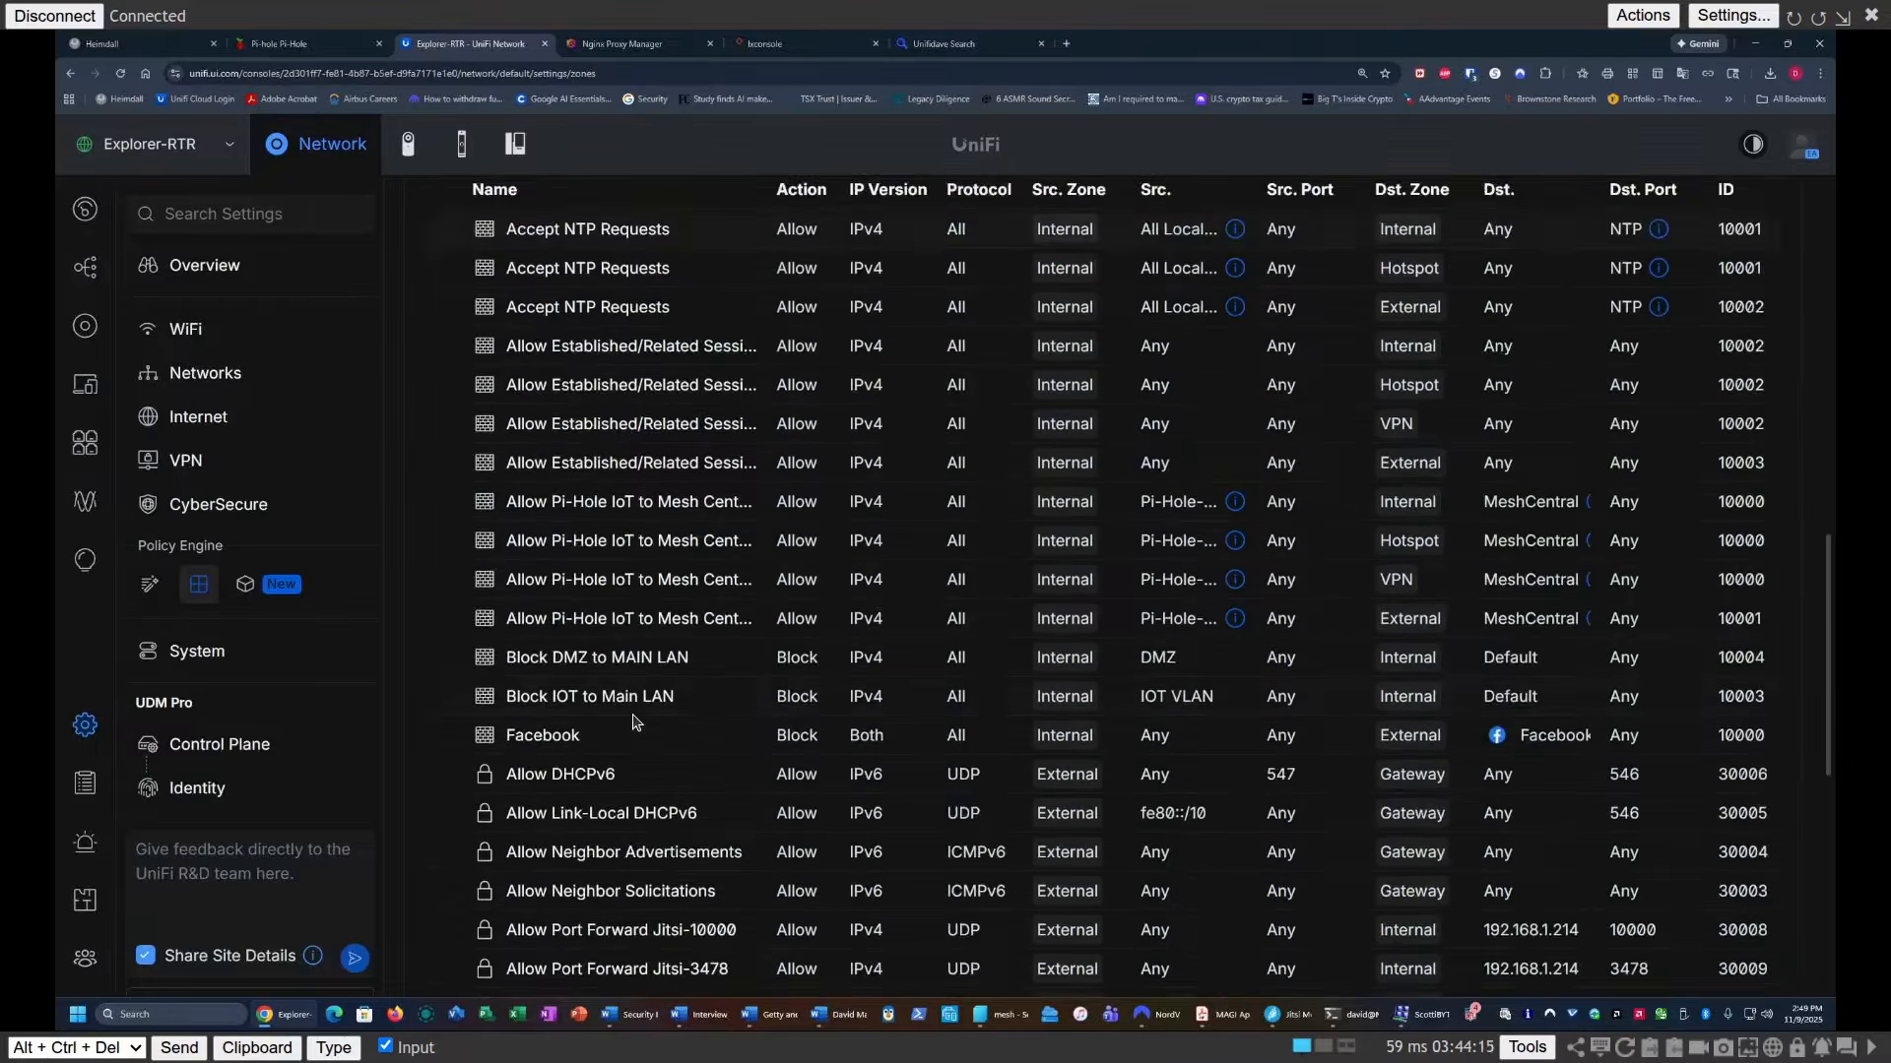
scroll(633, 722, "down", 3)
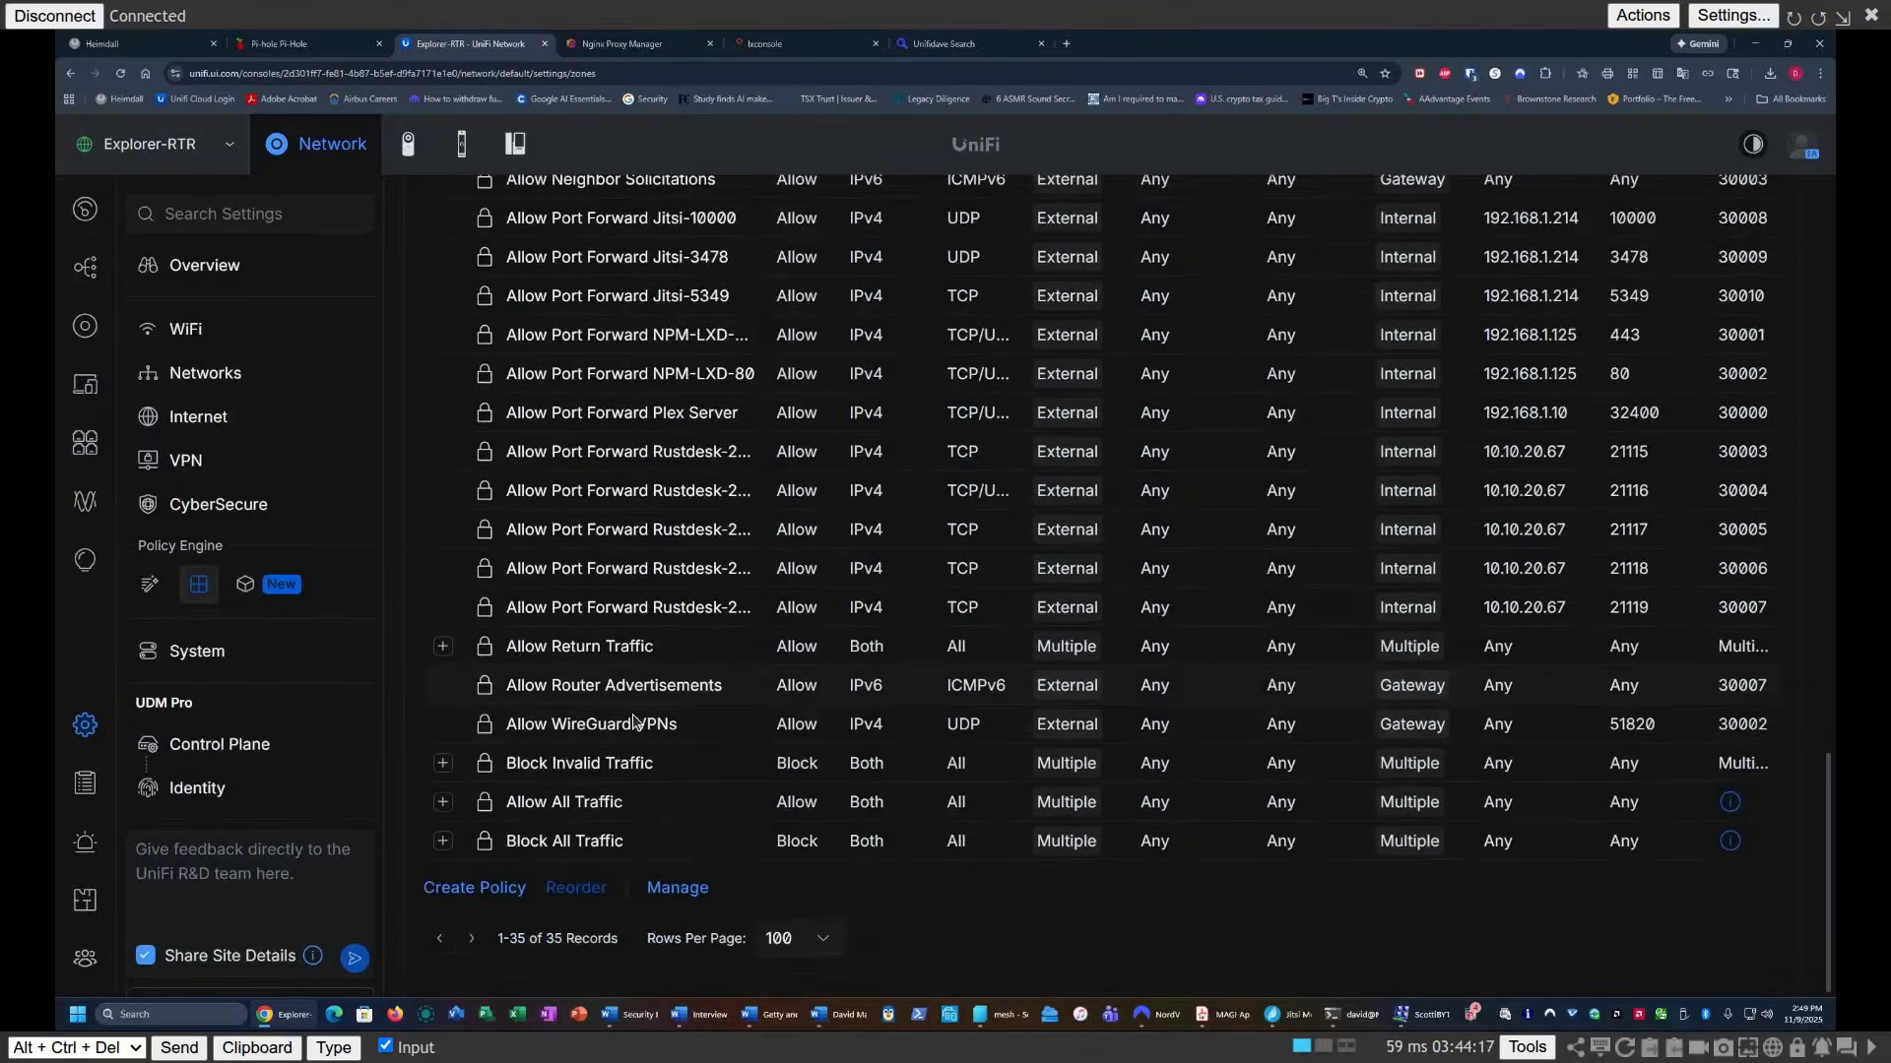
left_click(679, 889)
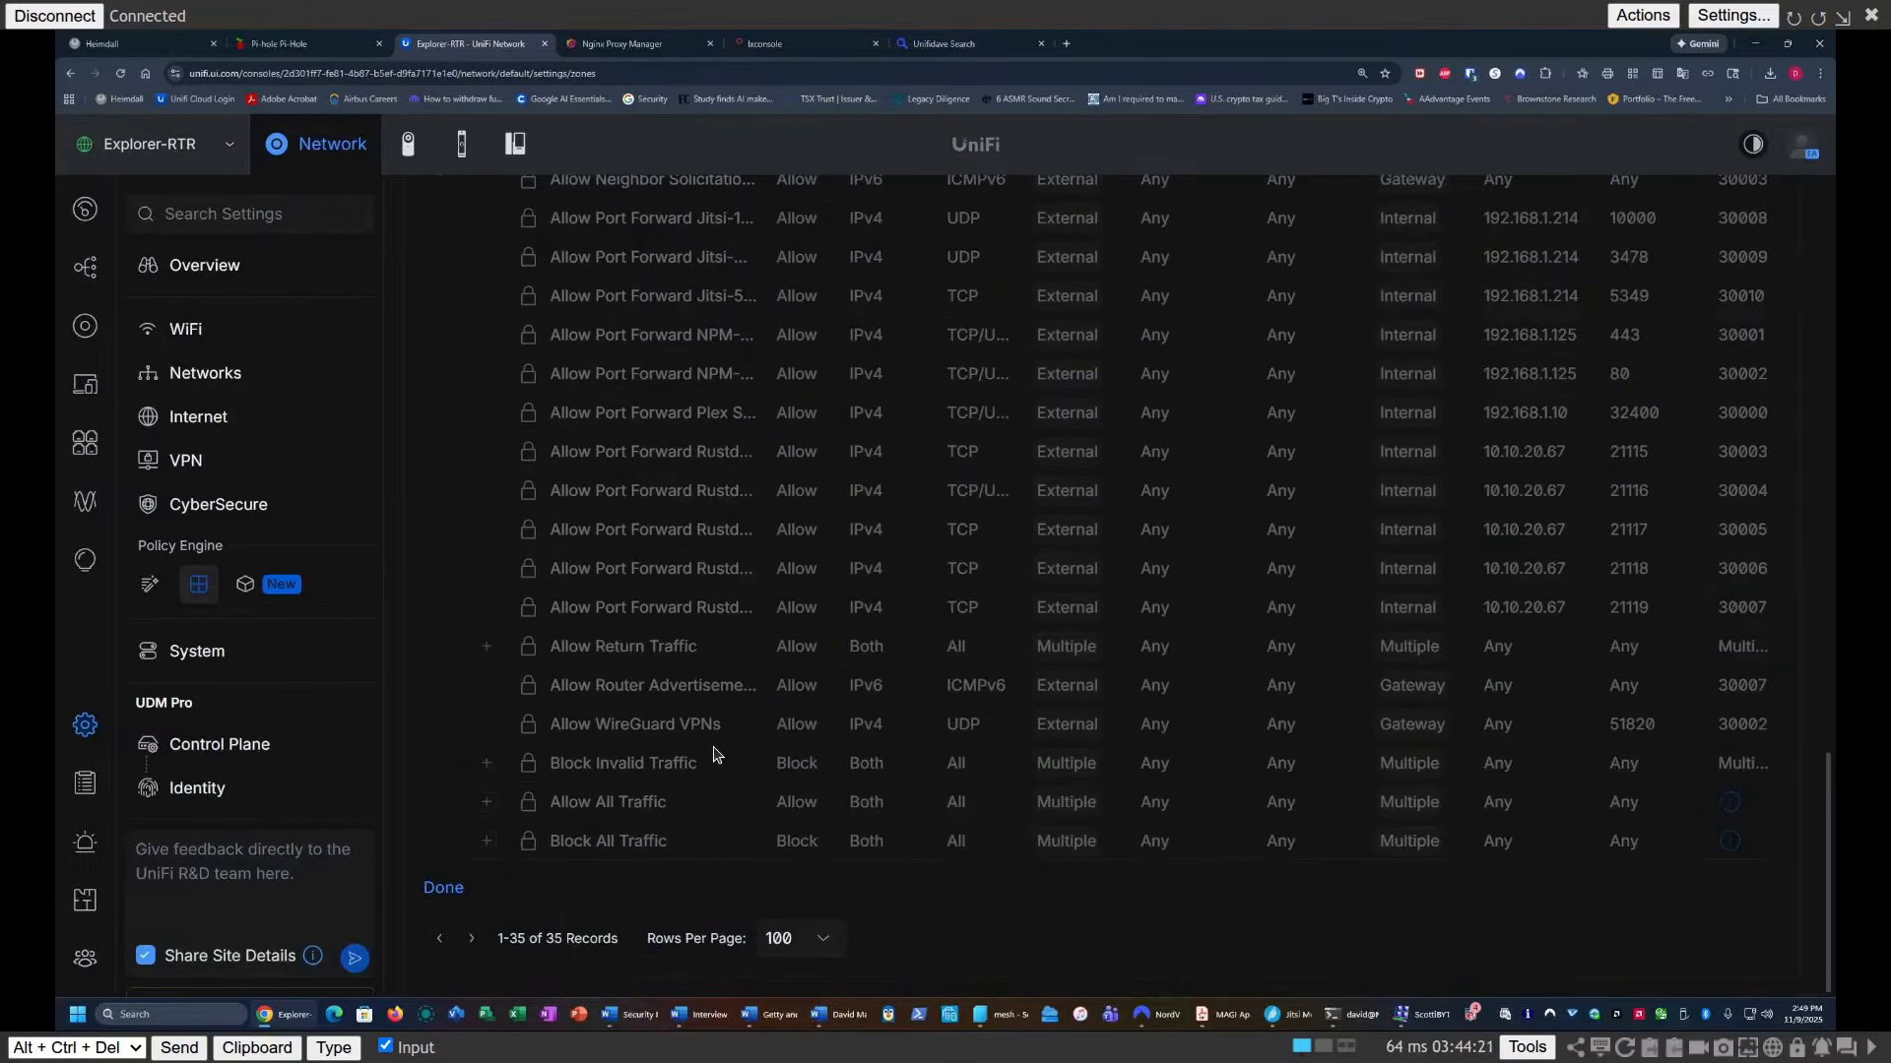
scroll(714, 755, "up", 10)
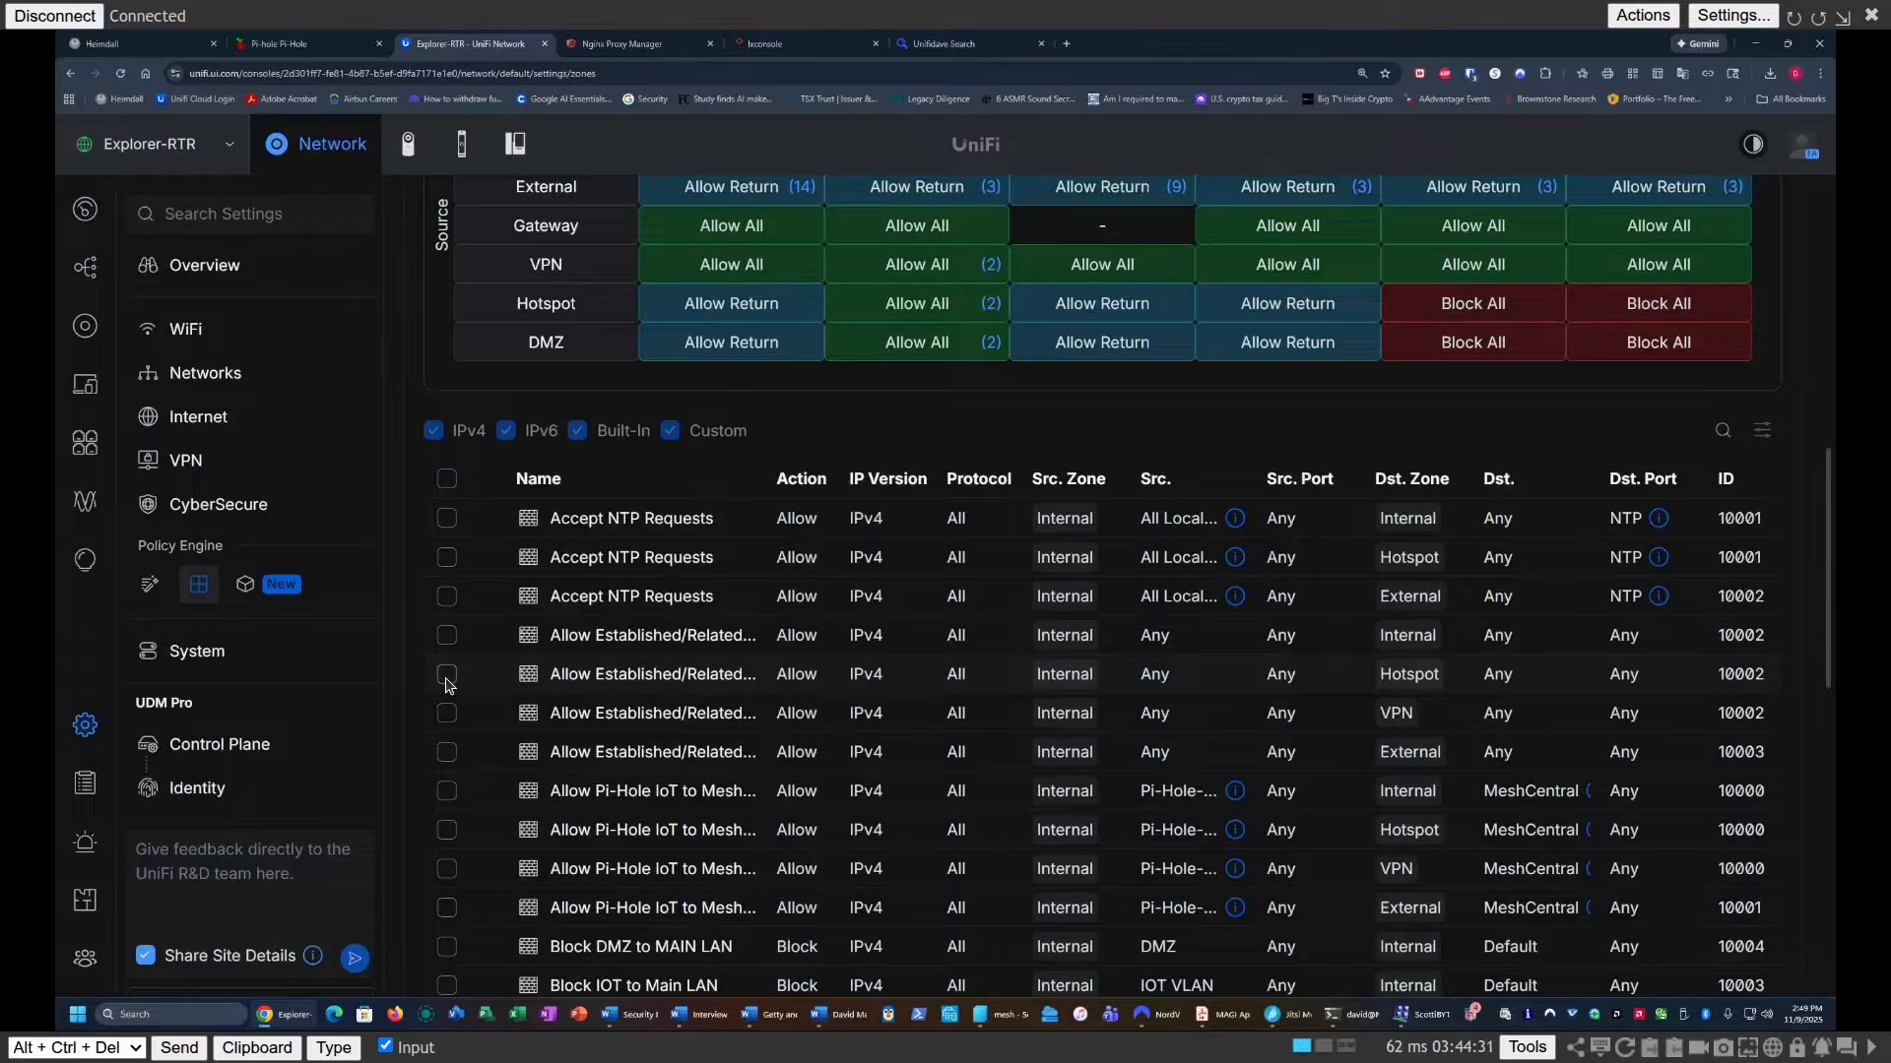
Step: Remove the Accept NTP Requests policies to Hotspot and External, all Allow Established/Related policies, and the Pi-Hole IoT to Mesh policies to Hotspot, VPN and External
left_click(446, 560)
left_click(448, 597)
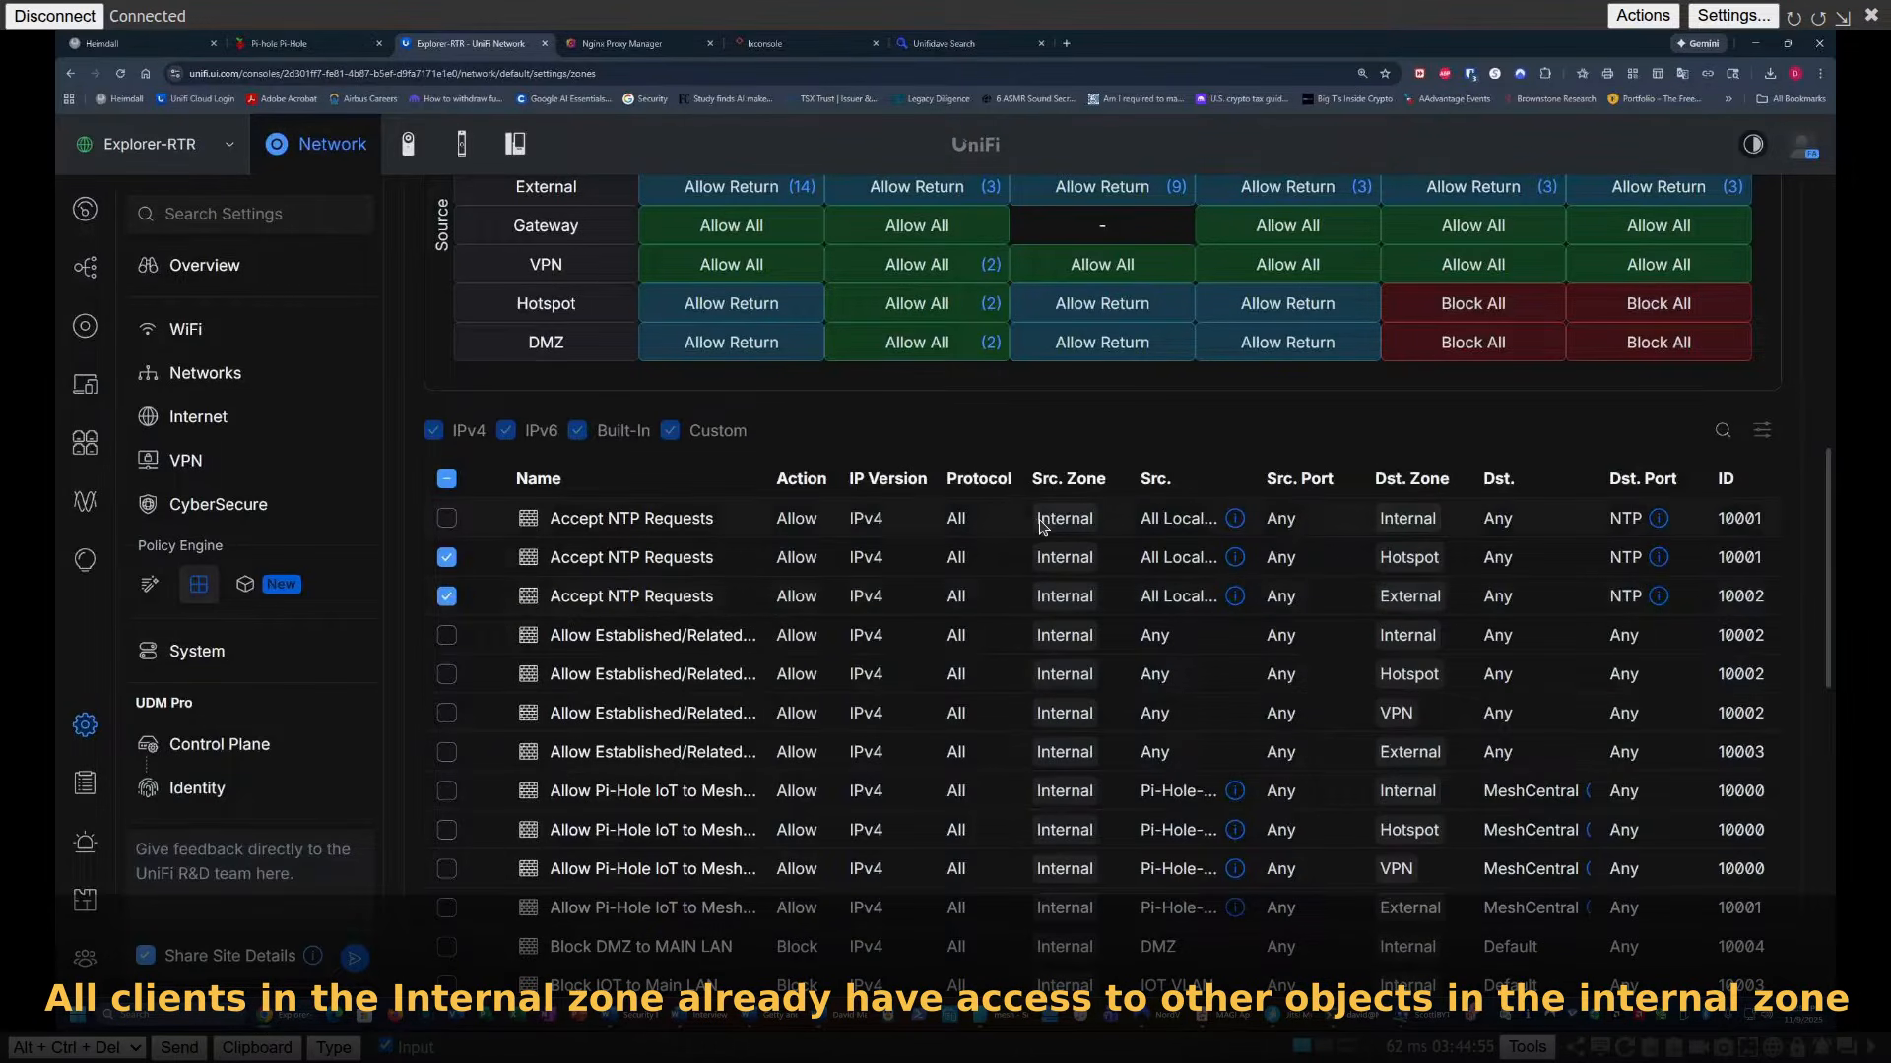
left_click(447, 675)
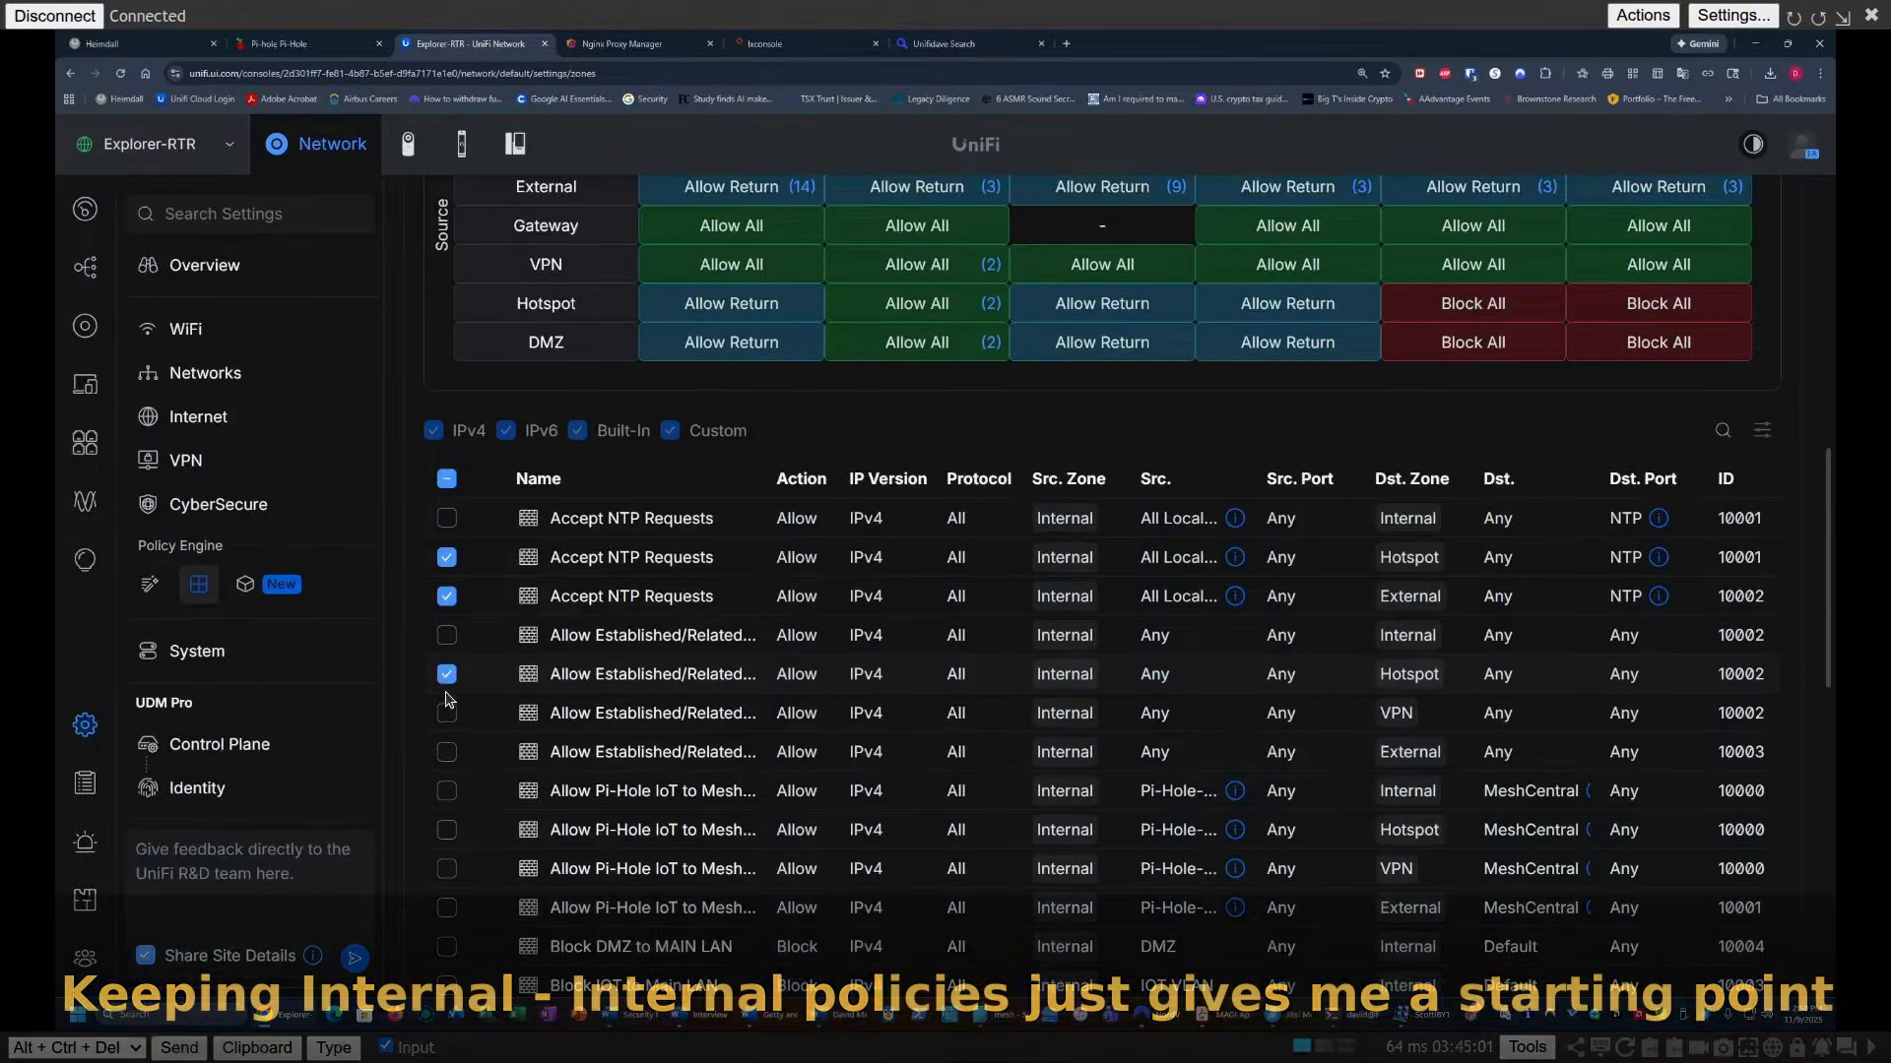
left_click(448, 719)
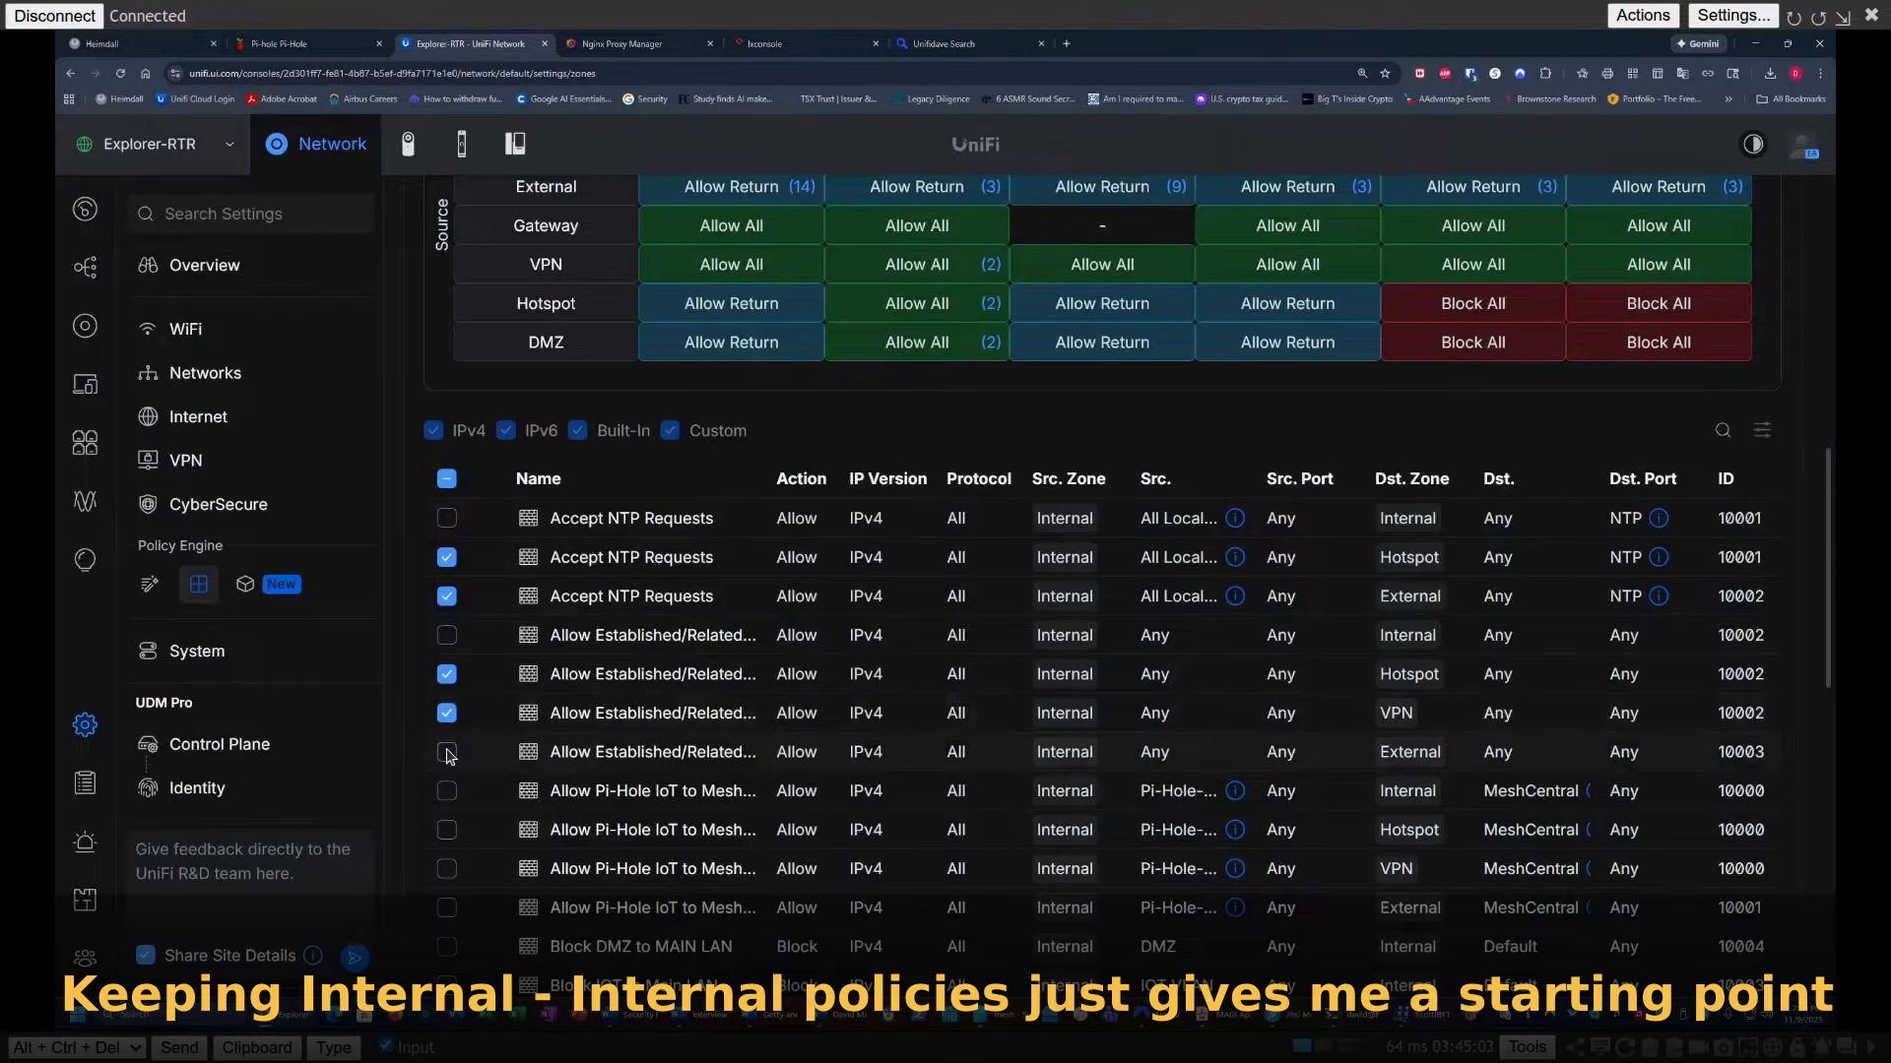
left_click(447, 753)
left_click(447, 640)
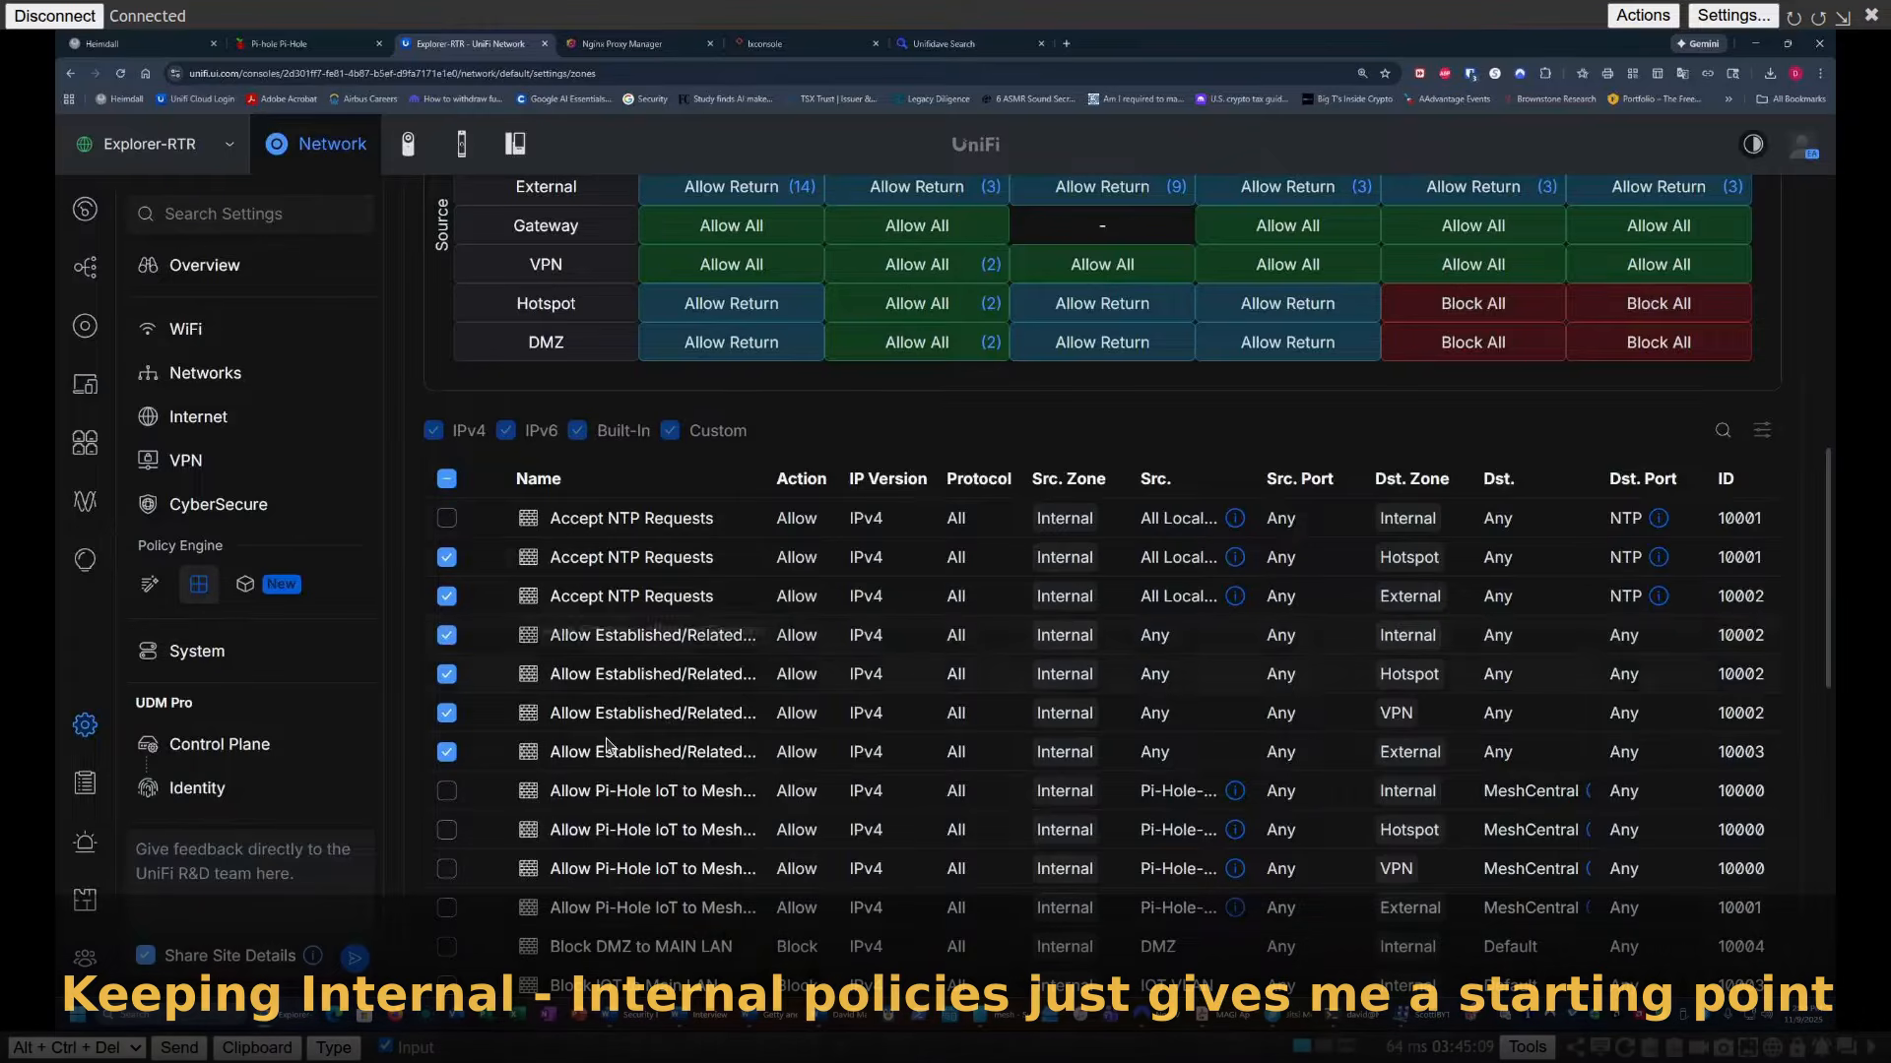
left_click(447, 831)
left_click(448, 870)
left_click(448, 908)
scroll(755, 846, "down", 3)
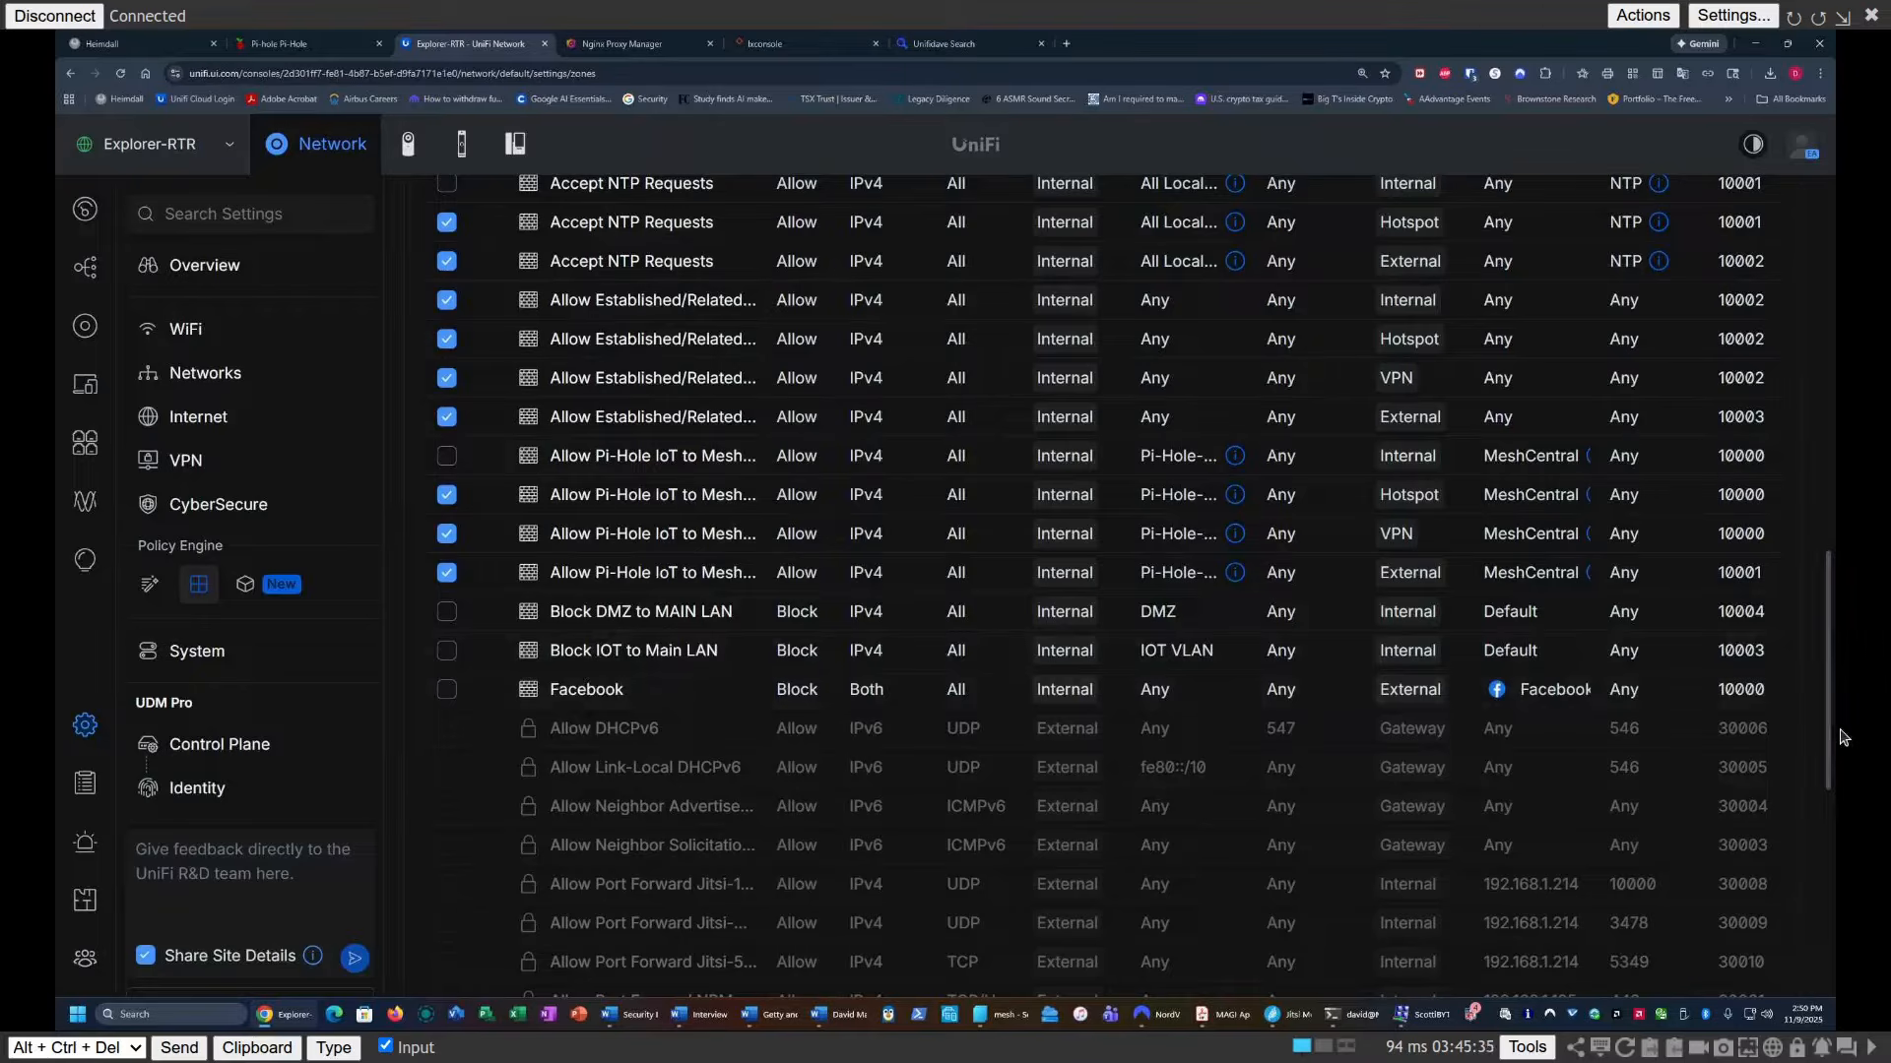
left_click_drag(1835, 729, 1825, 941)
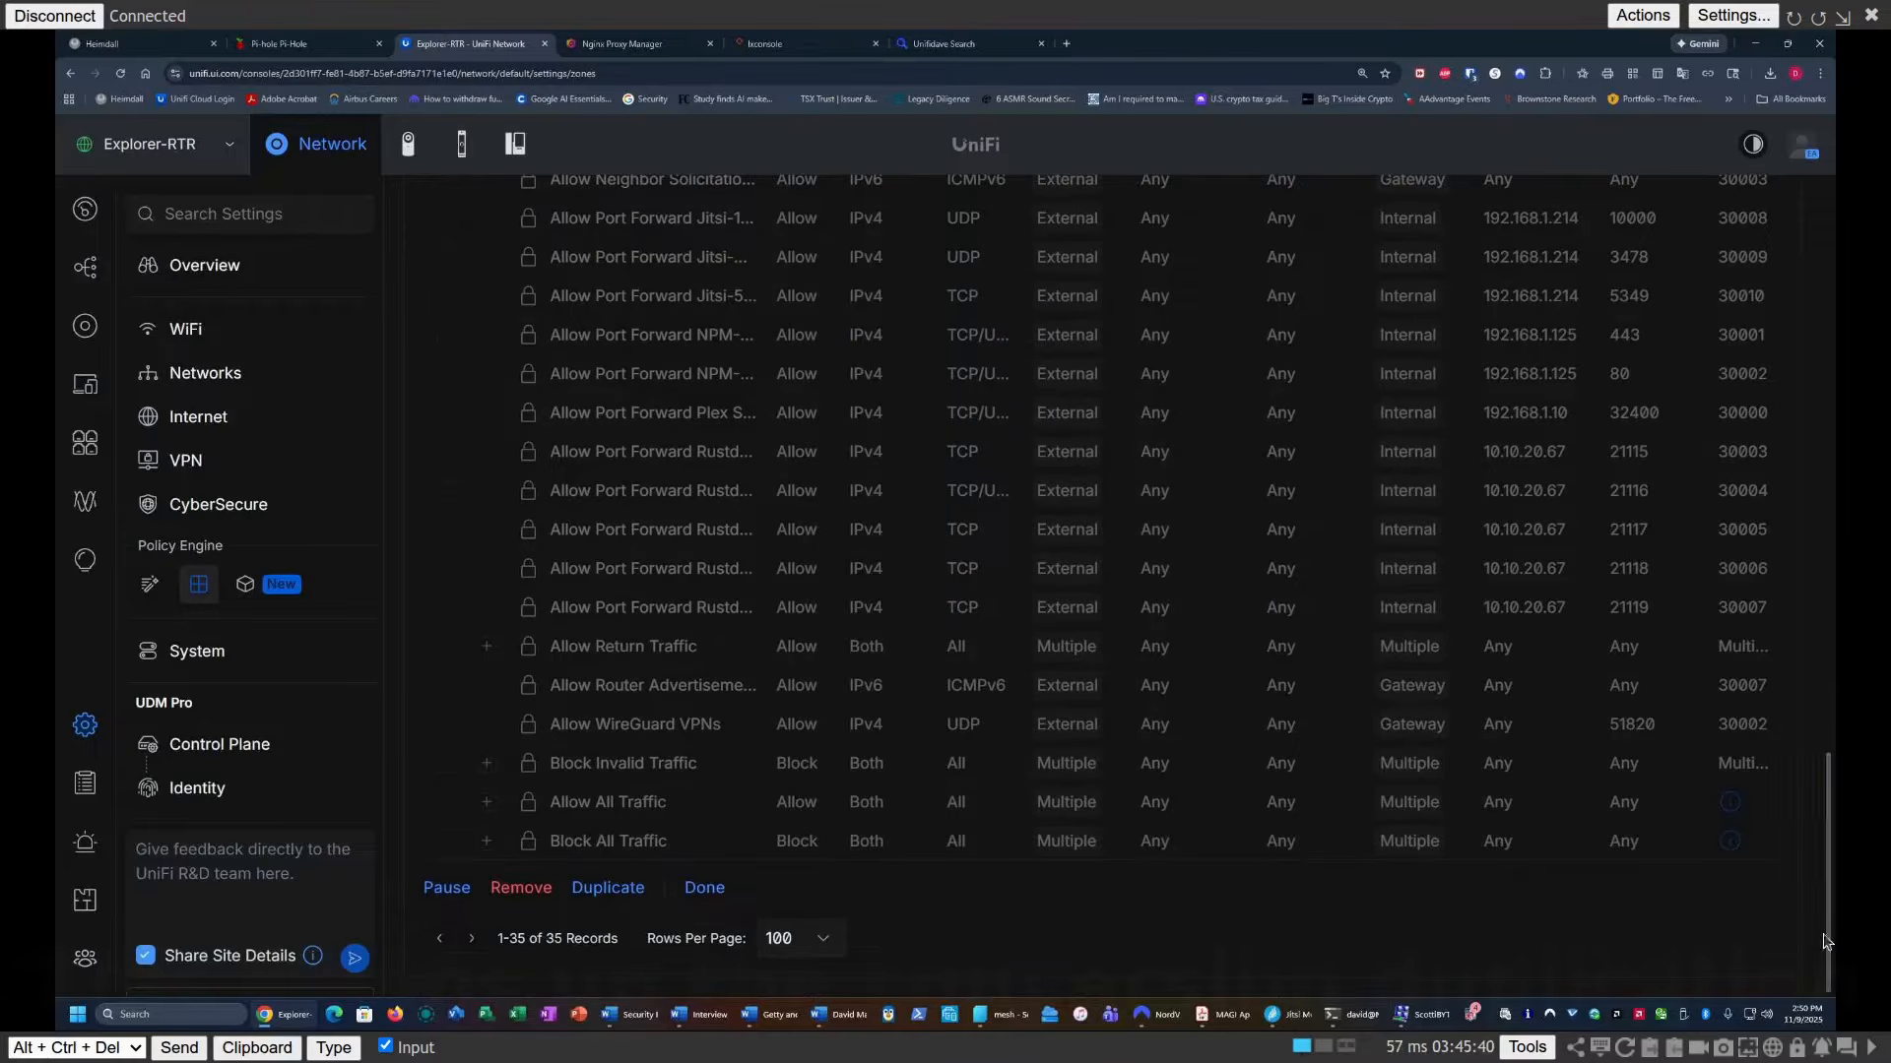
left_click(520, 888)
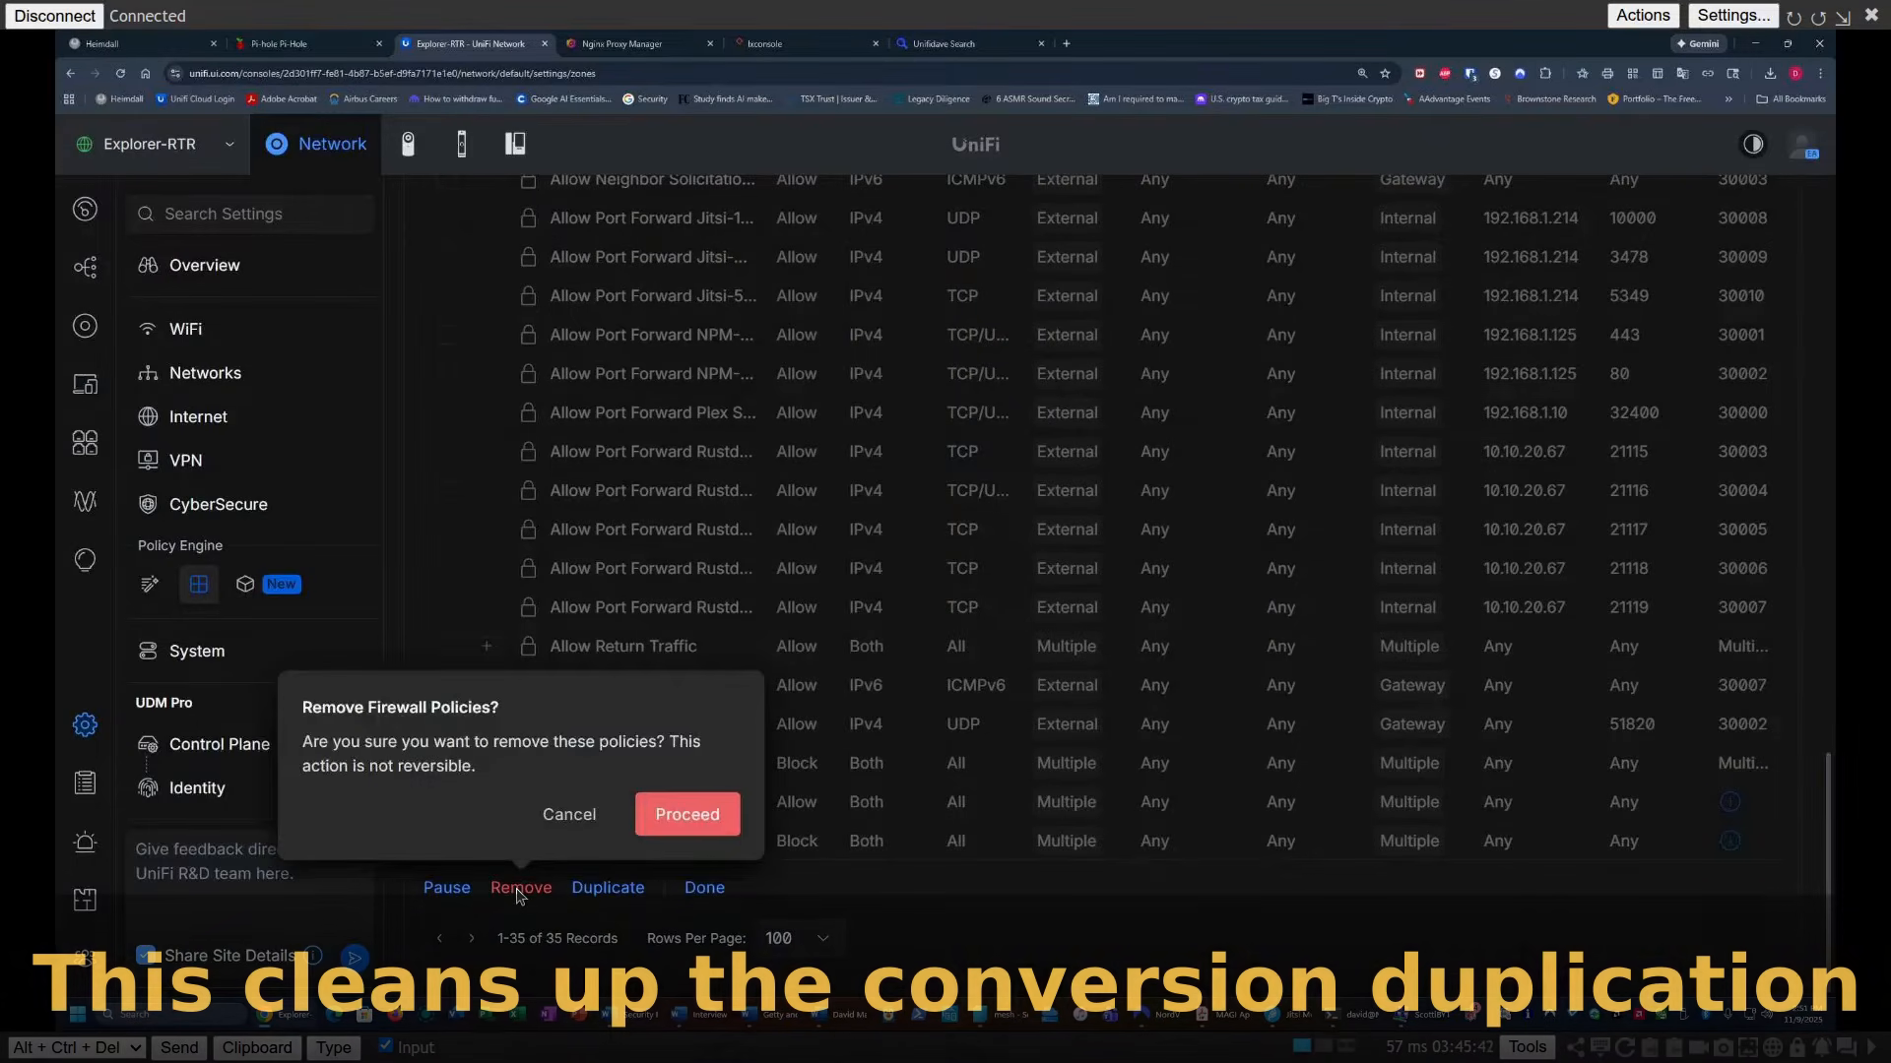
left_click(659, 814)
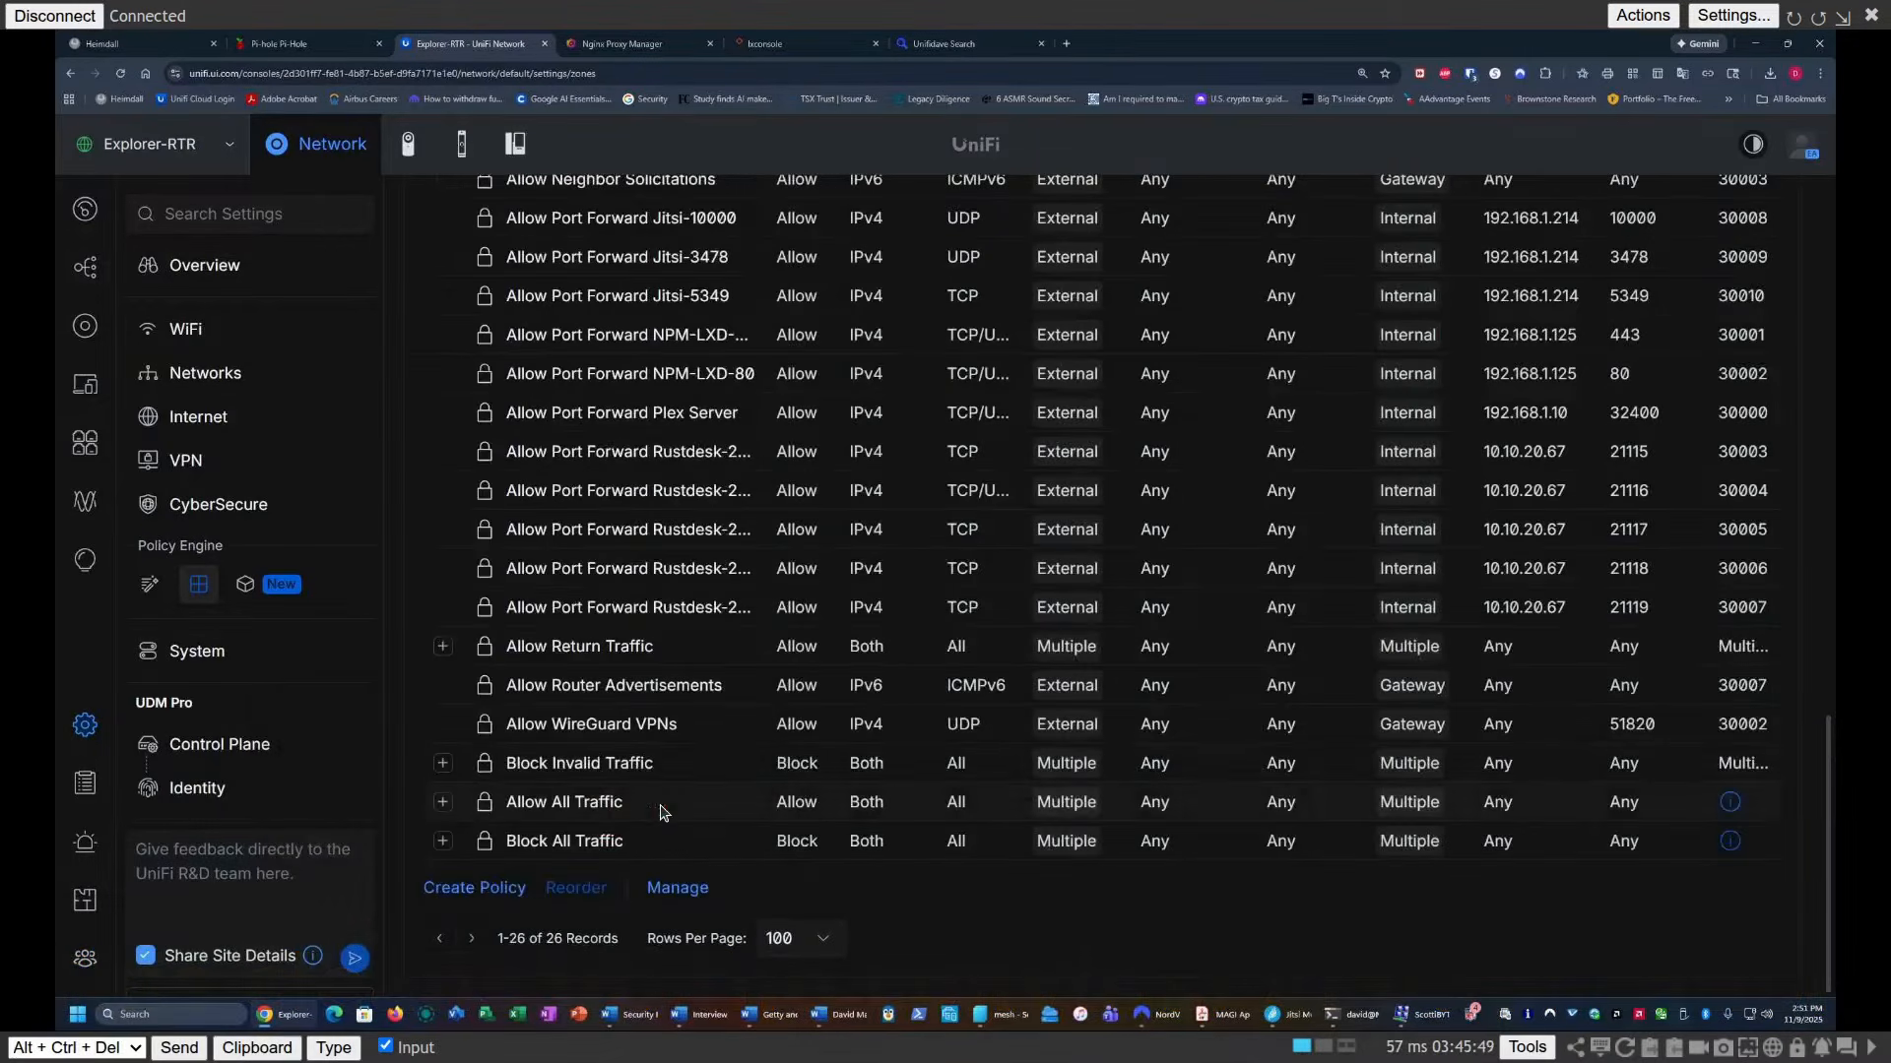
Step: Create a firewall zone named IoT containing the IOT VLAN network, and accept moving the network into it
scroll(1084, 743, "up", 1)
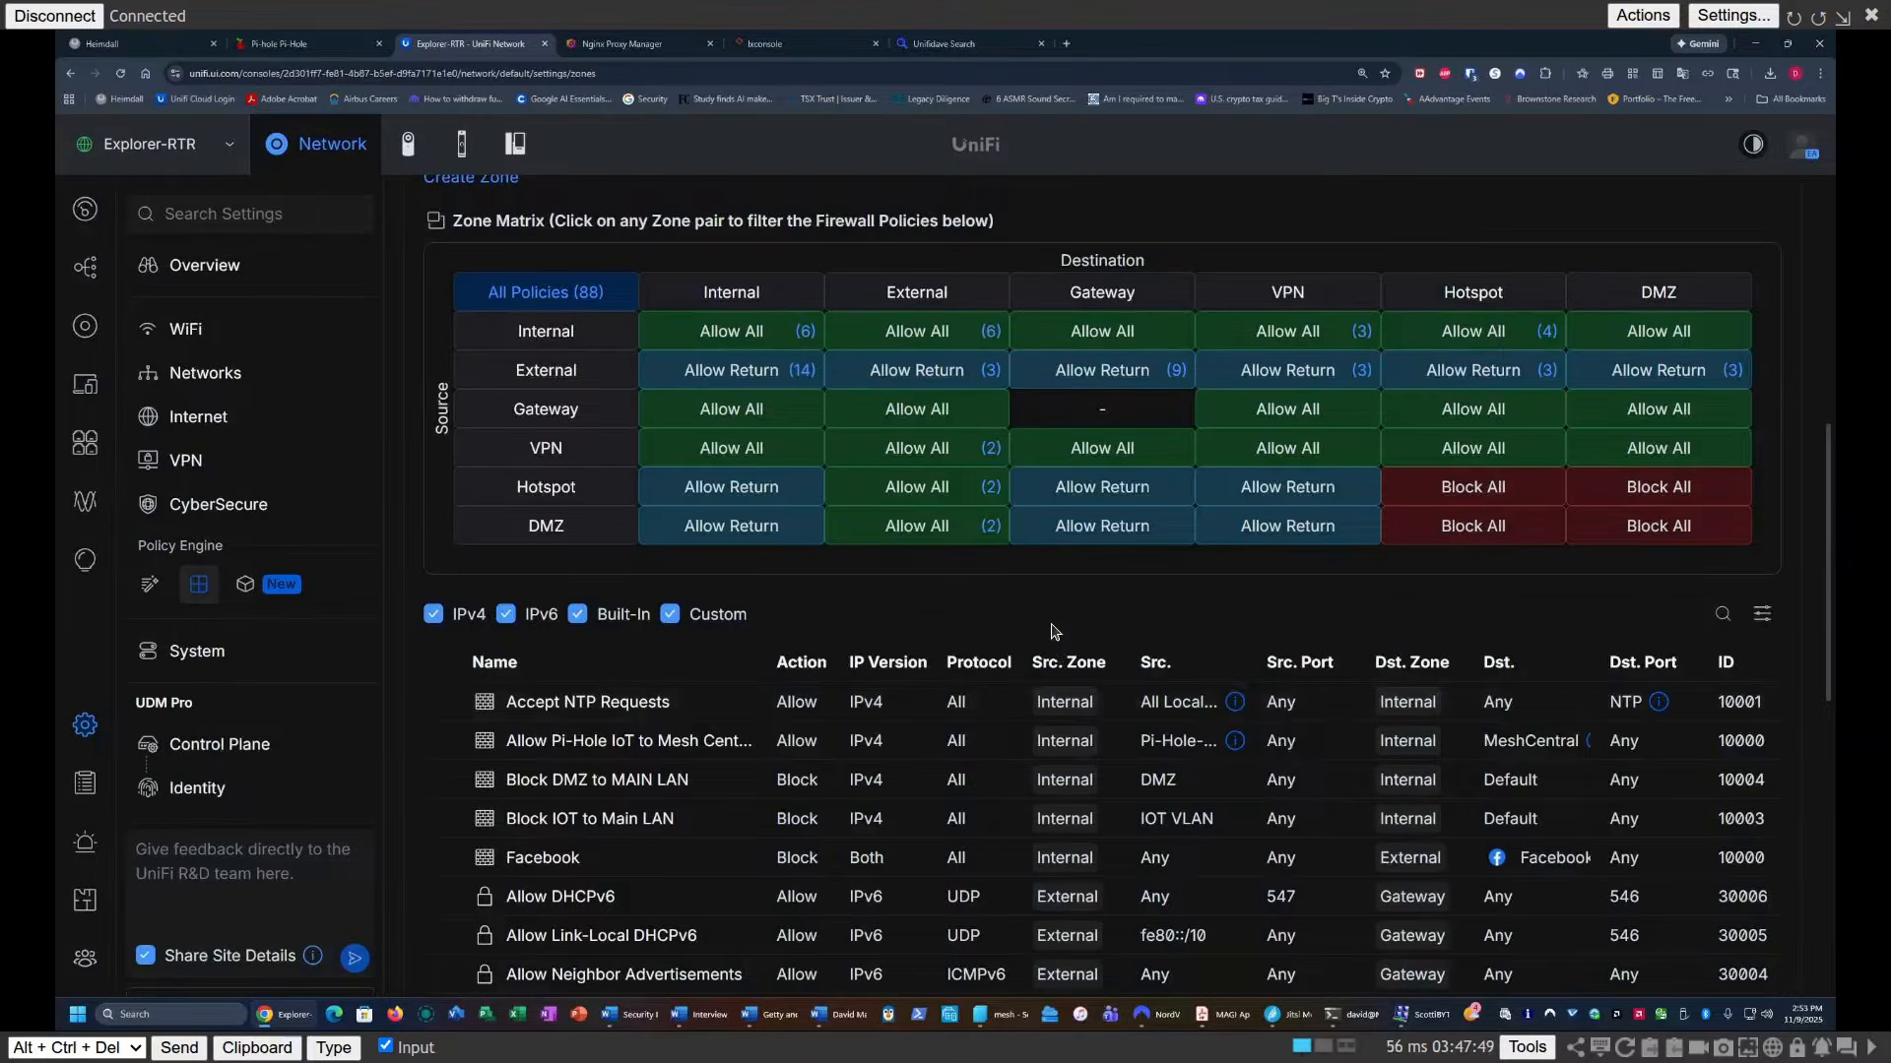
scroll(1050, 626, "up", 5)
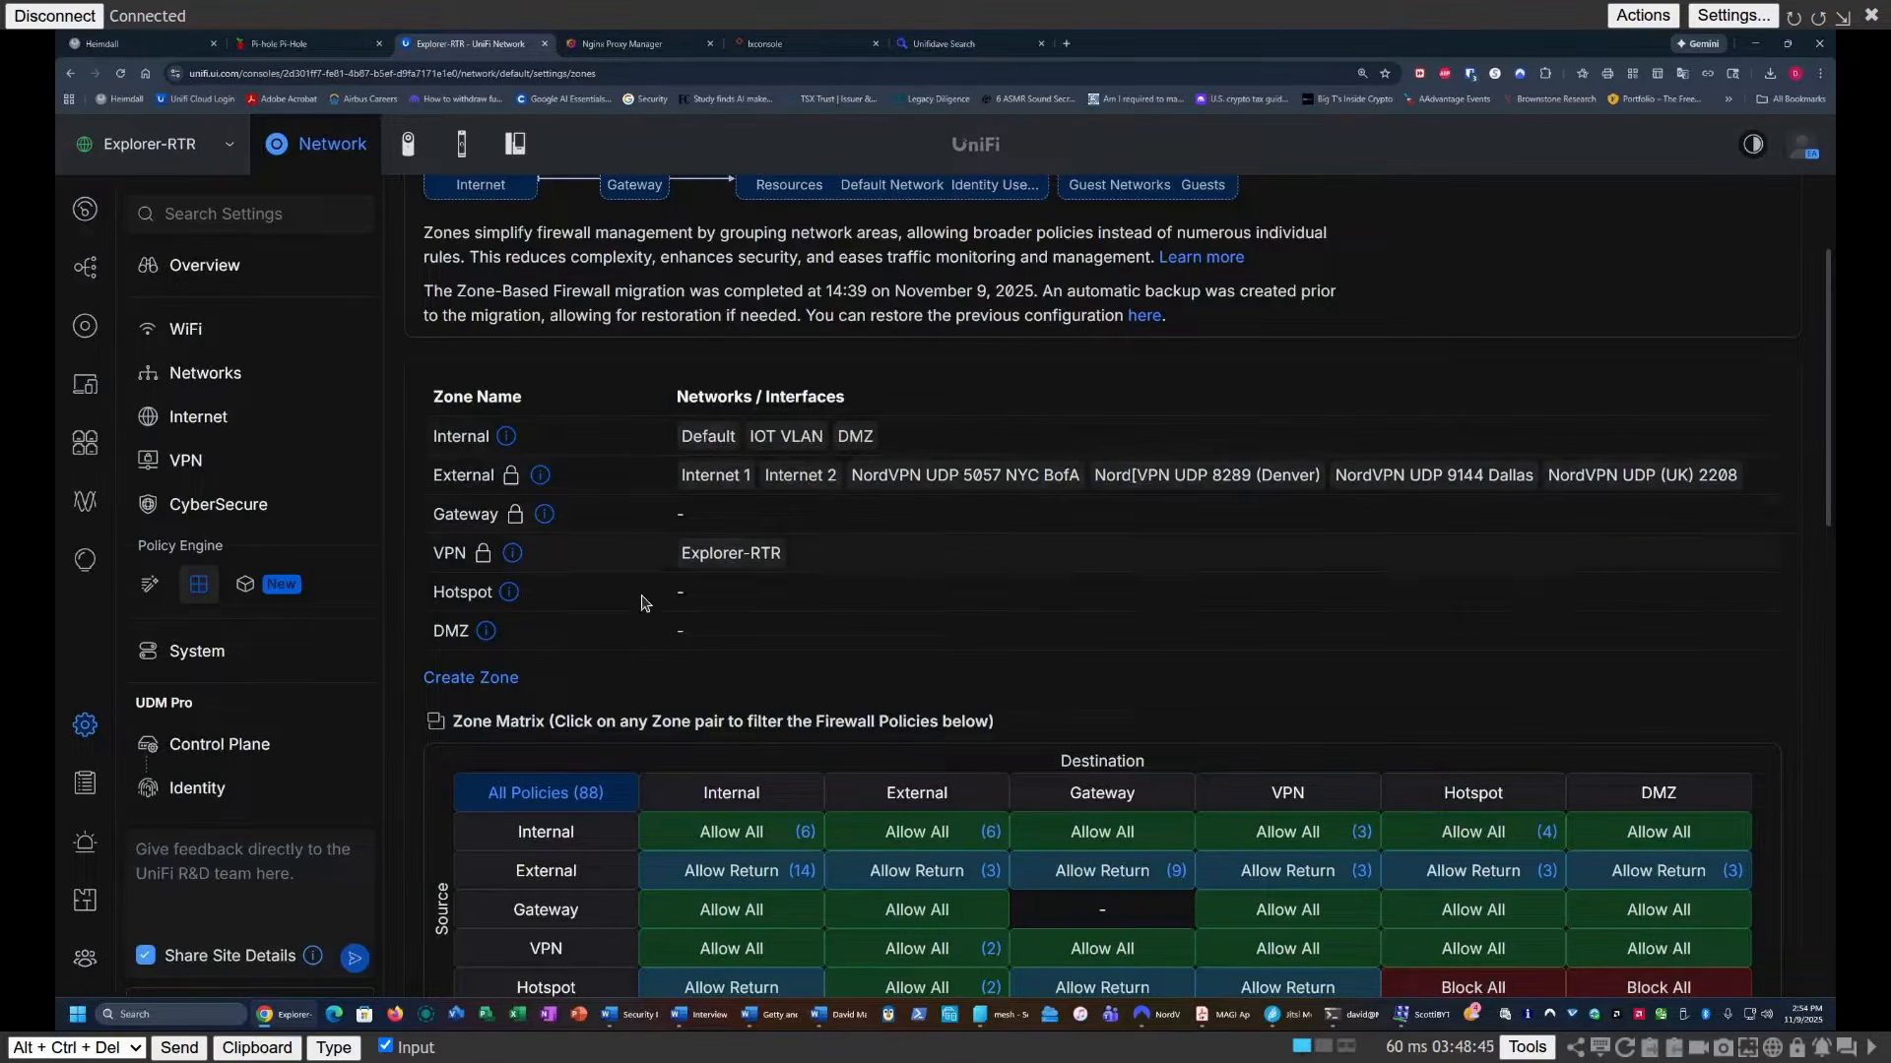
left_click(468, 682)
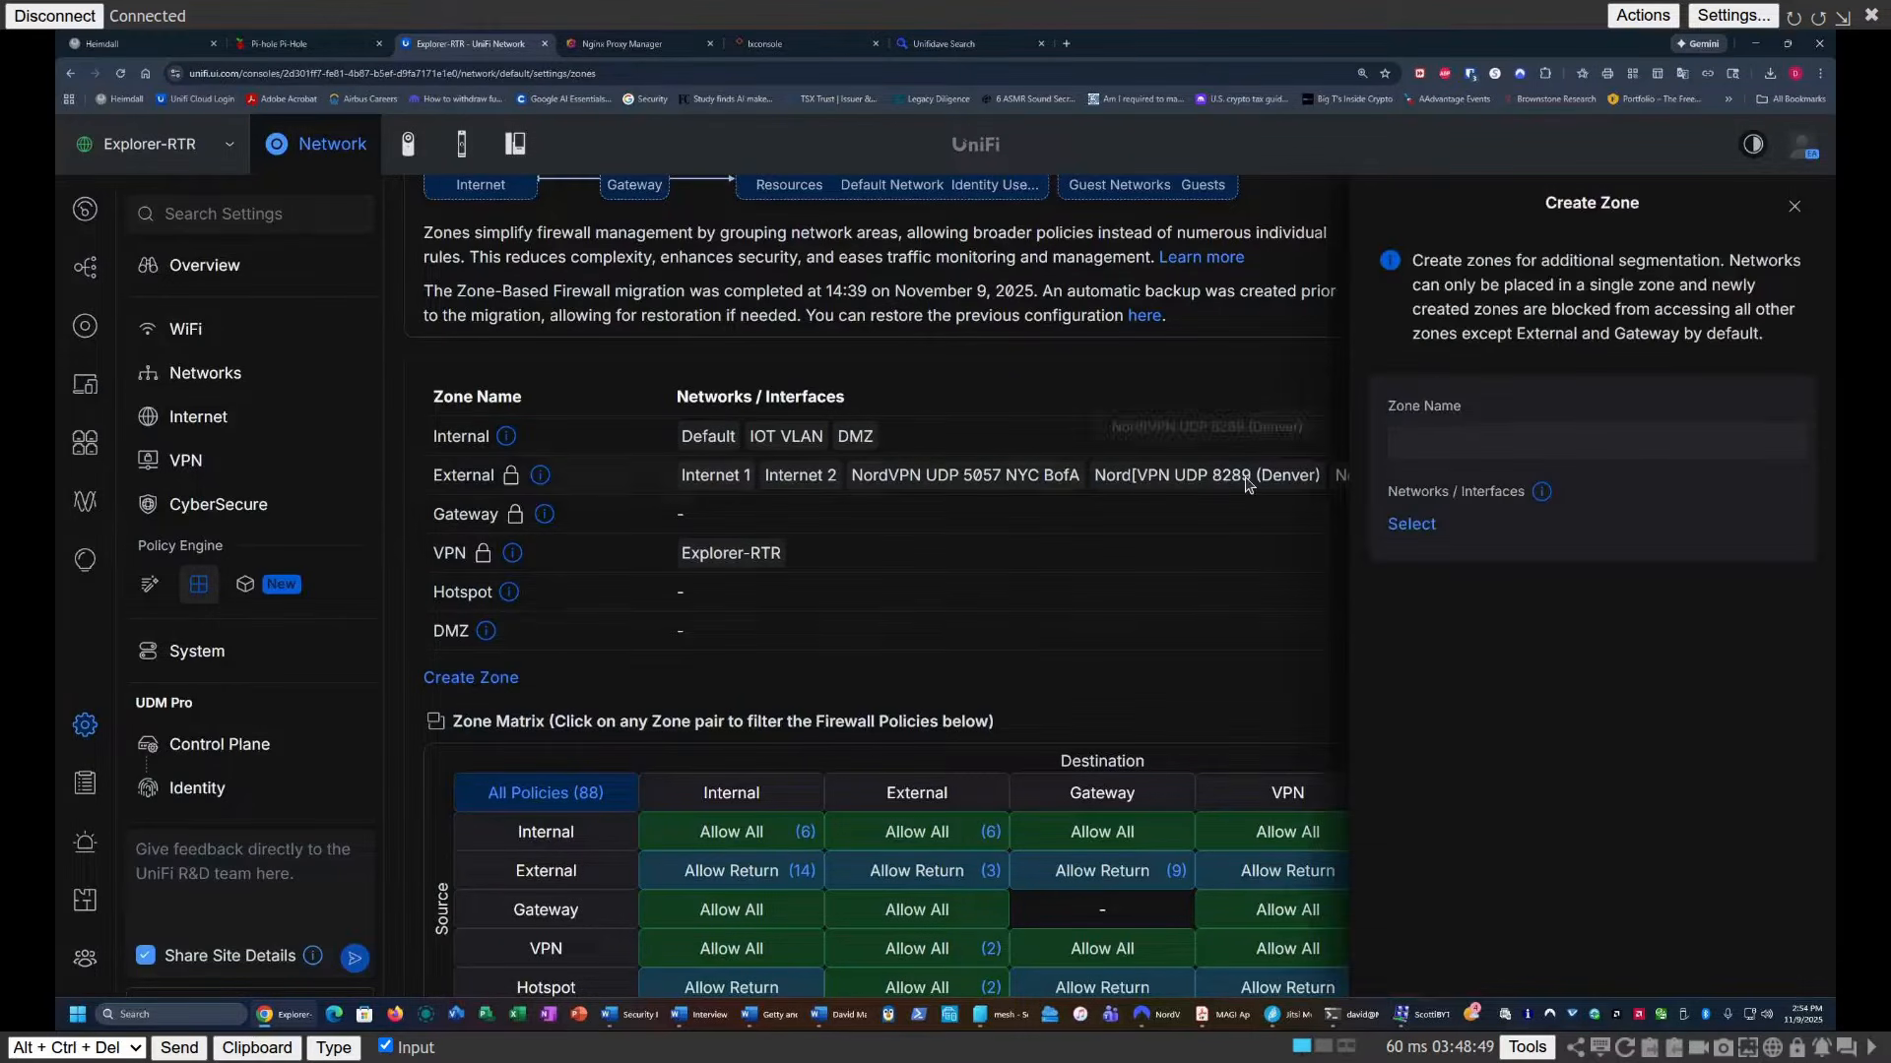
left_click(1454, 437)
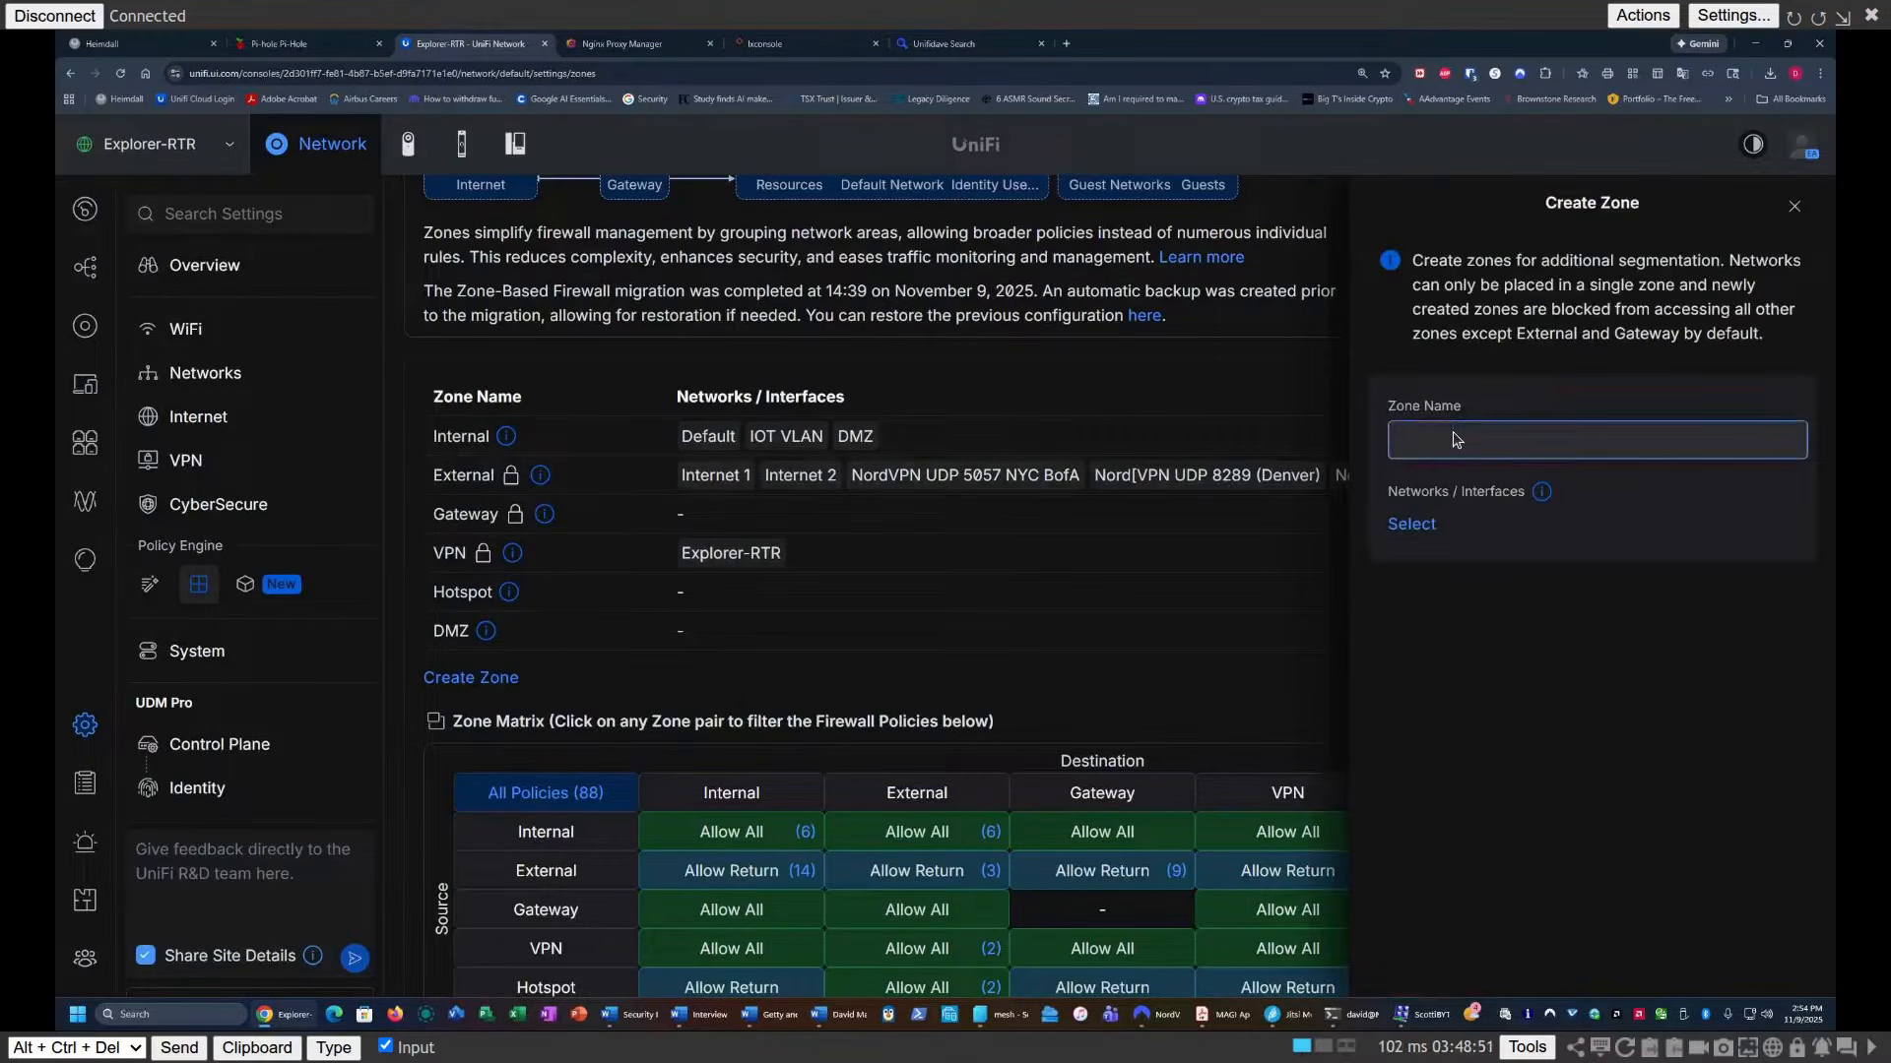
type("Io")
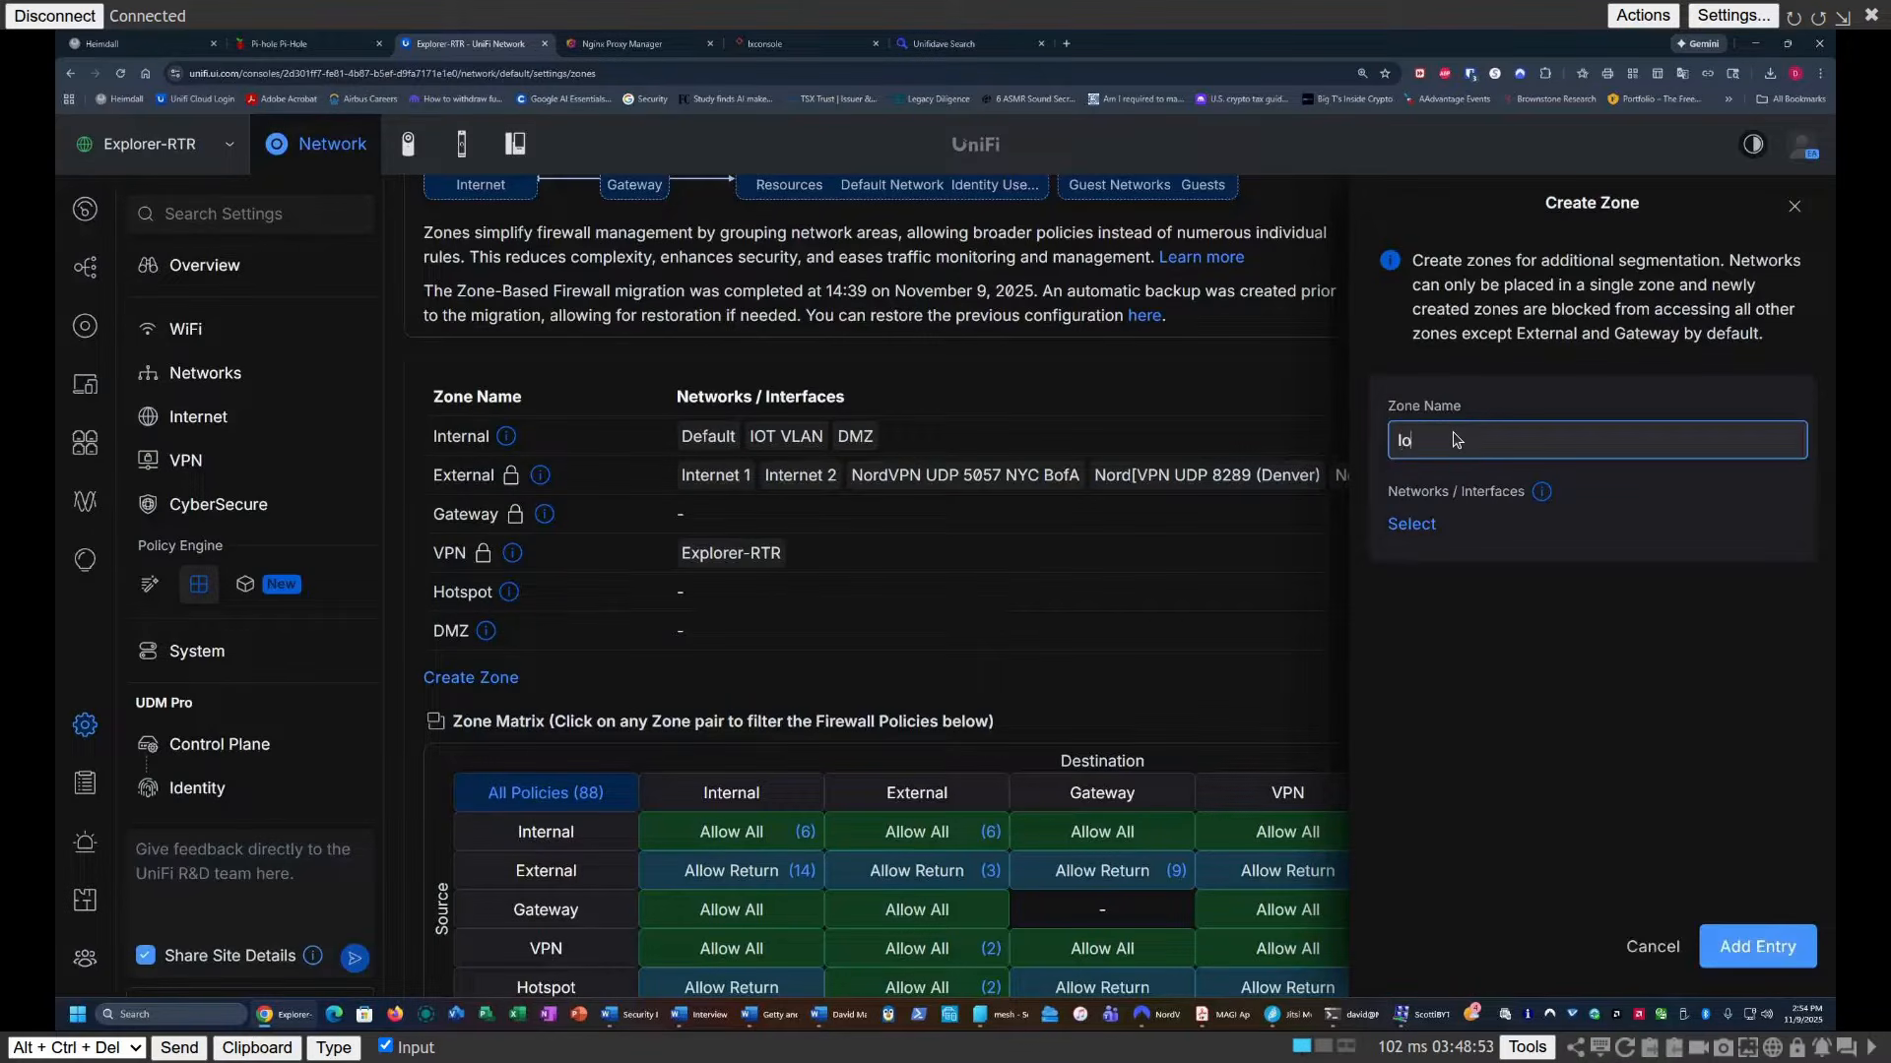
type("T")
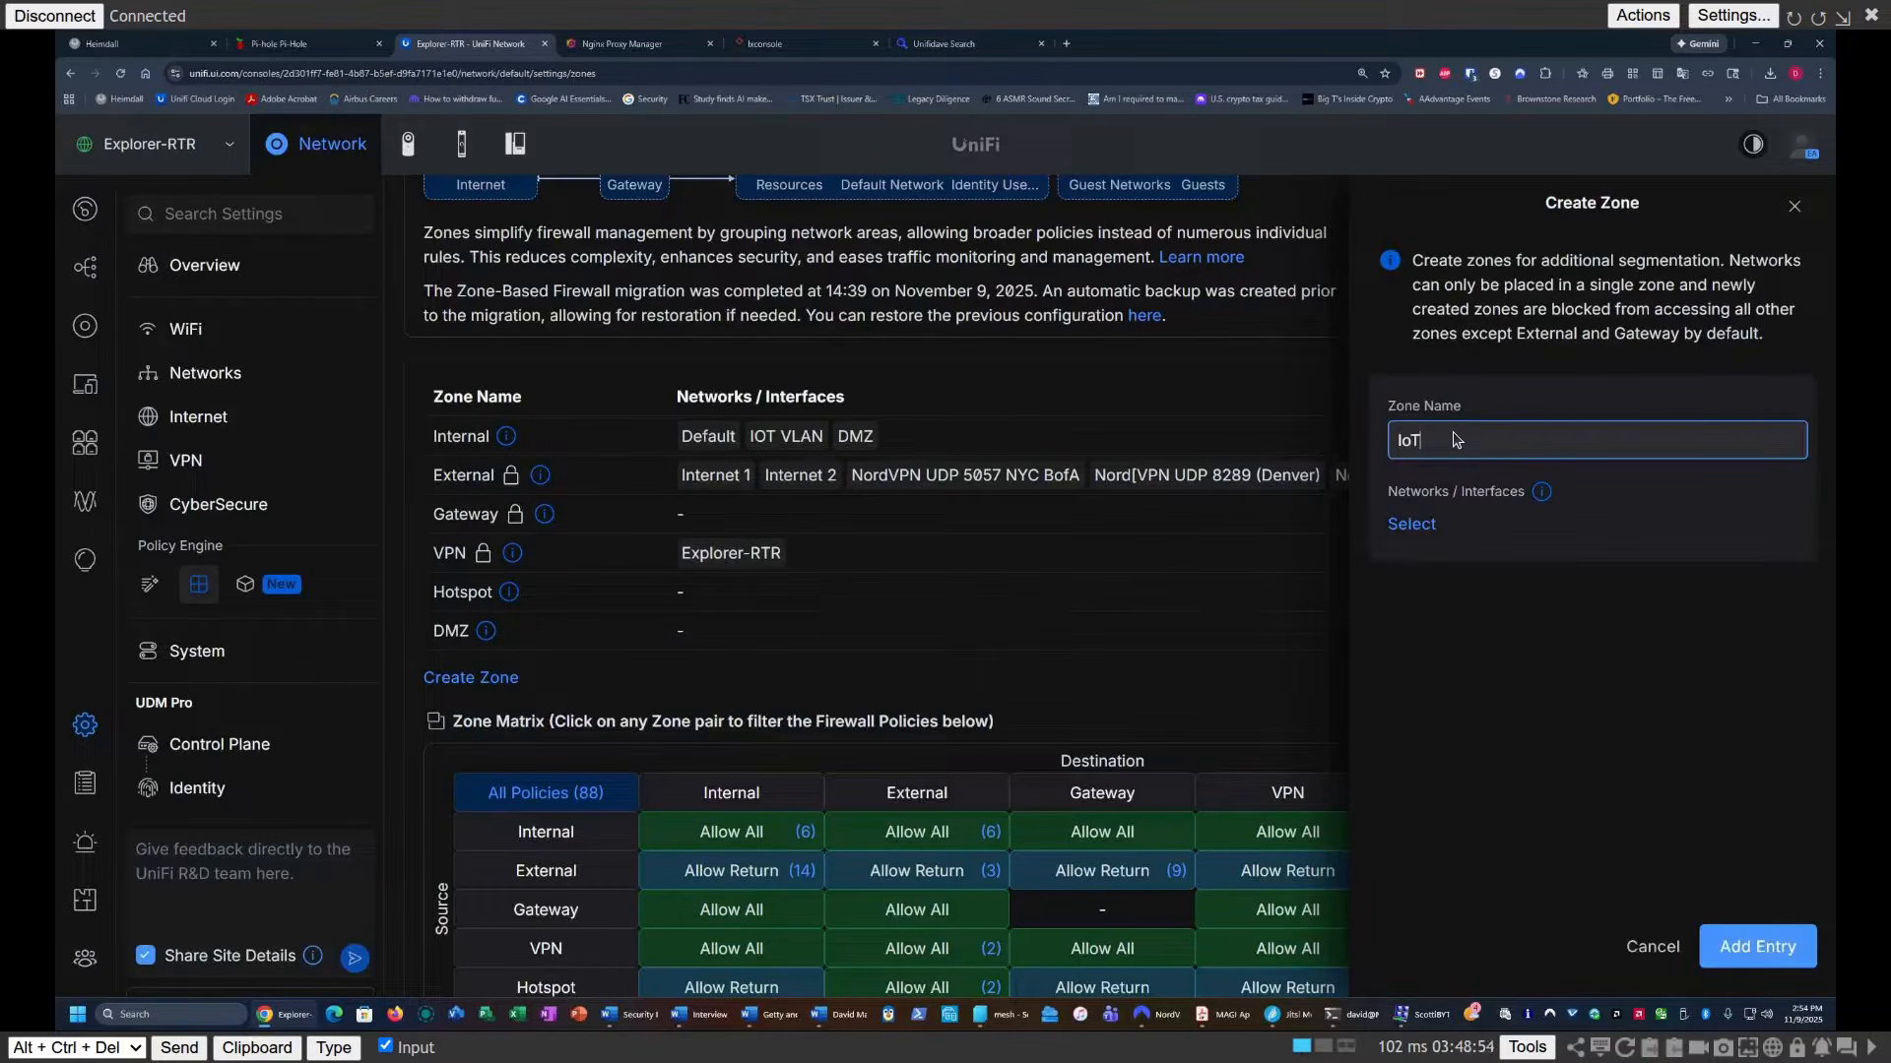
left_click(1413, 525)
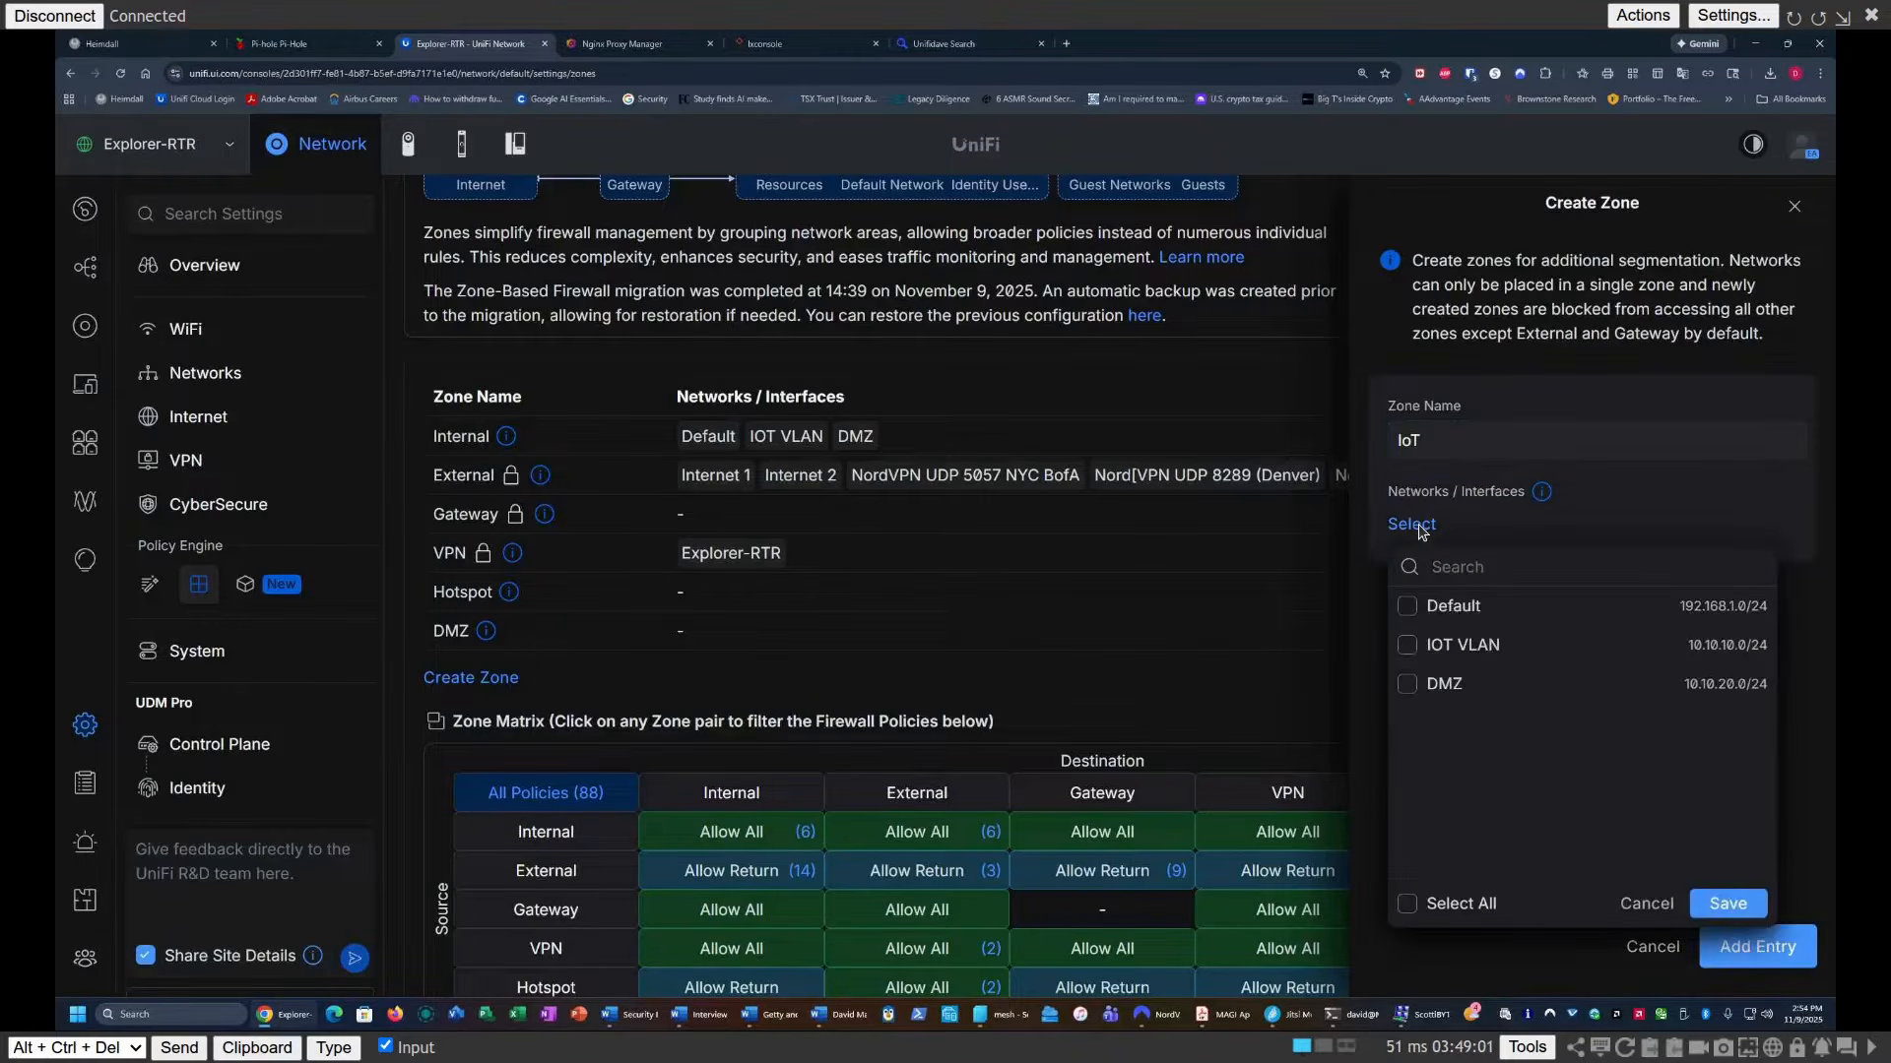
left_click(1406, 647)
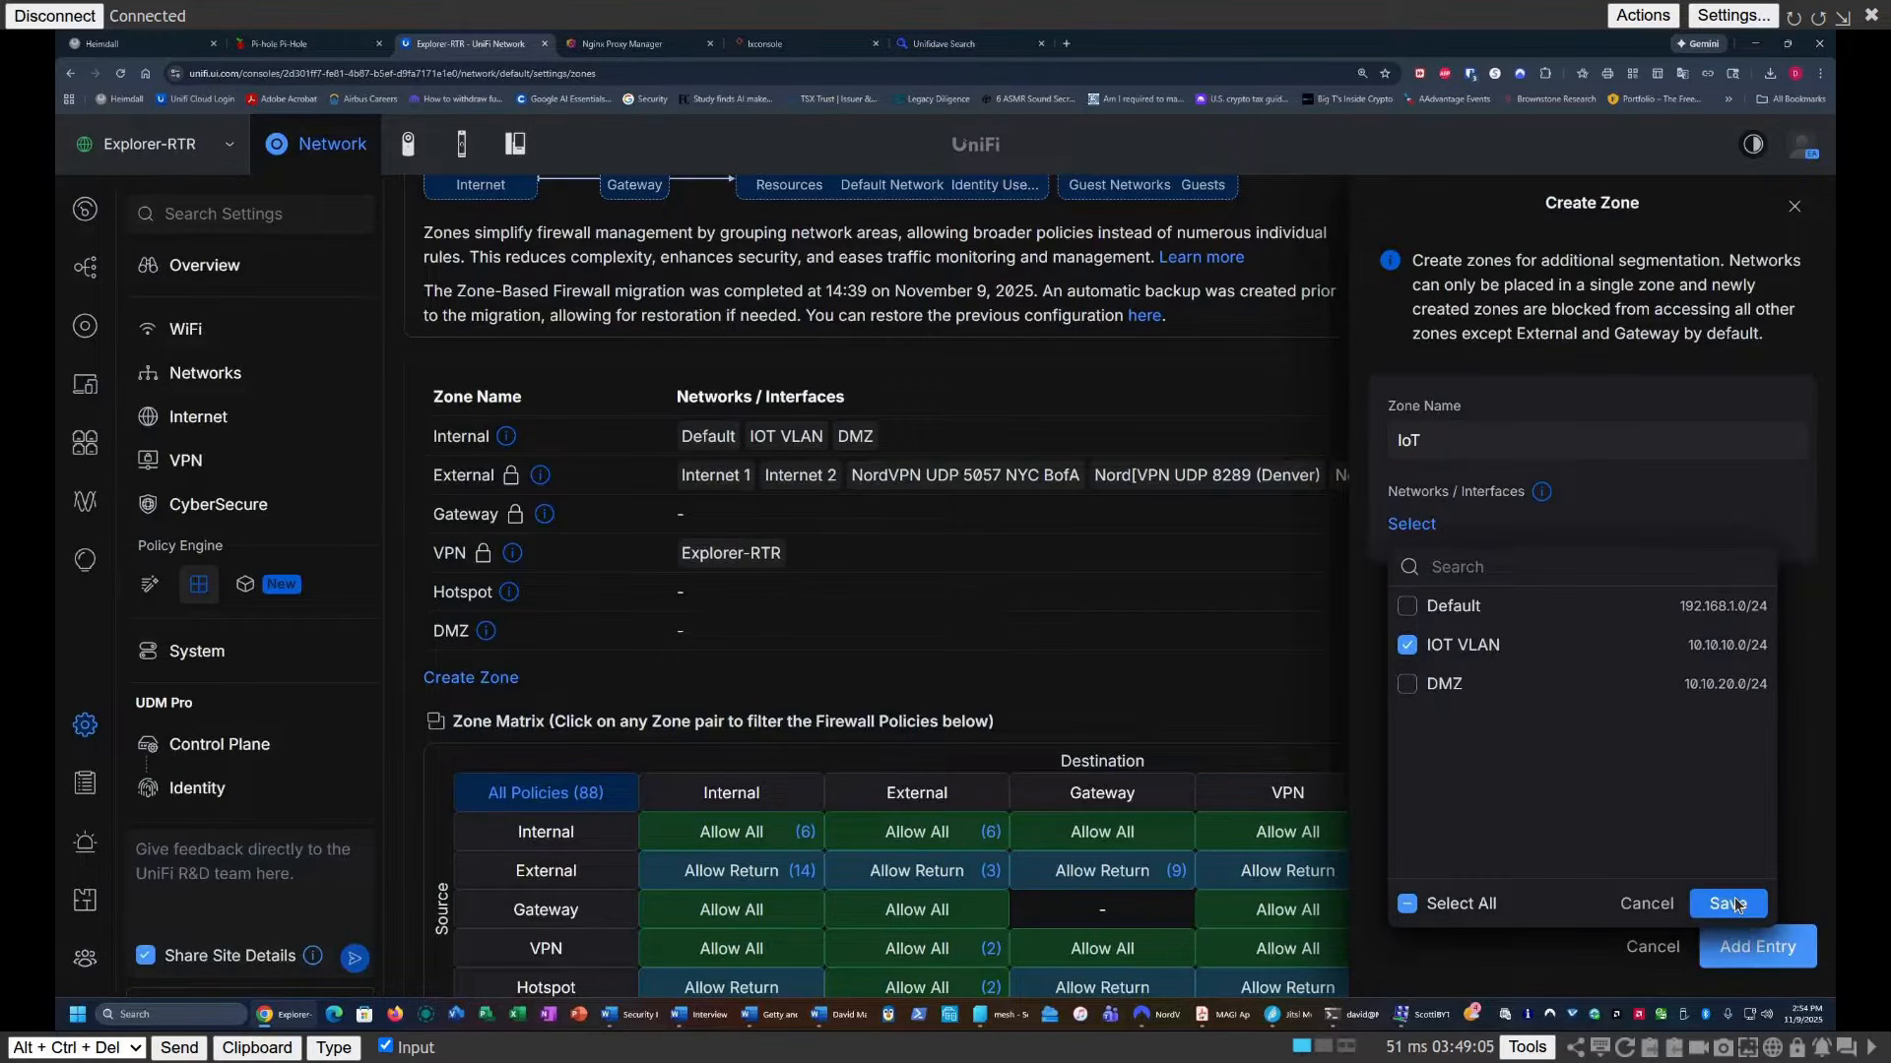
left_click(1731, 903)
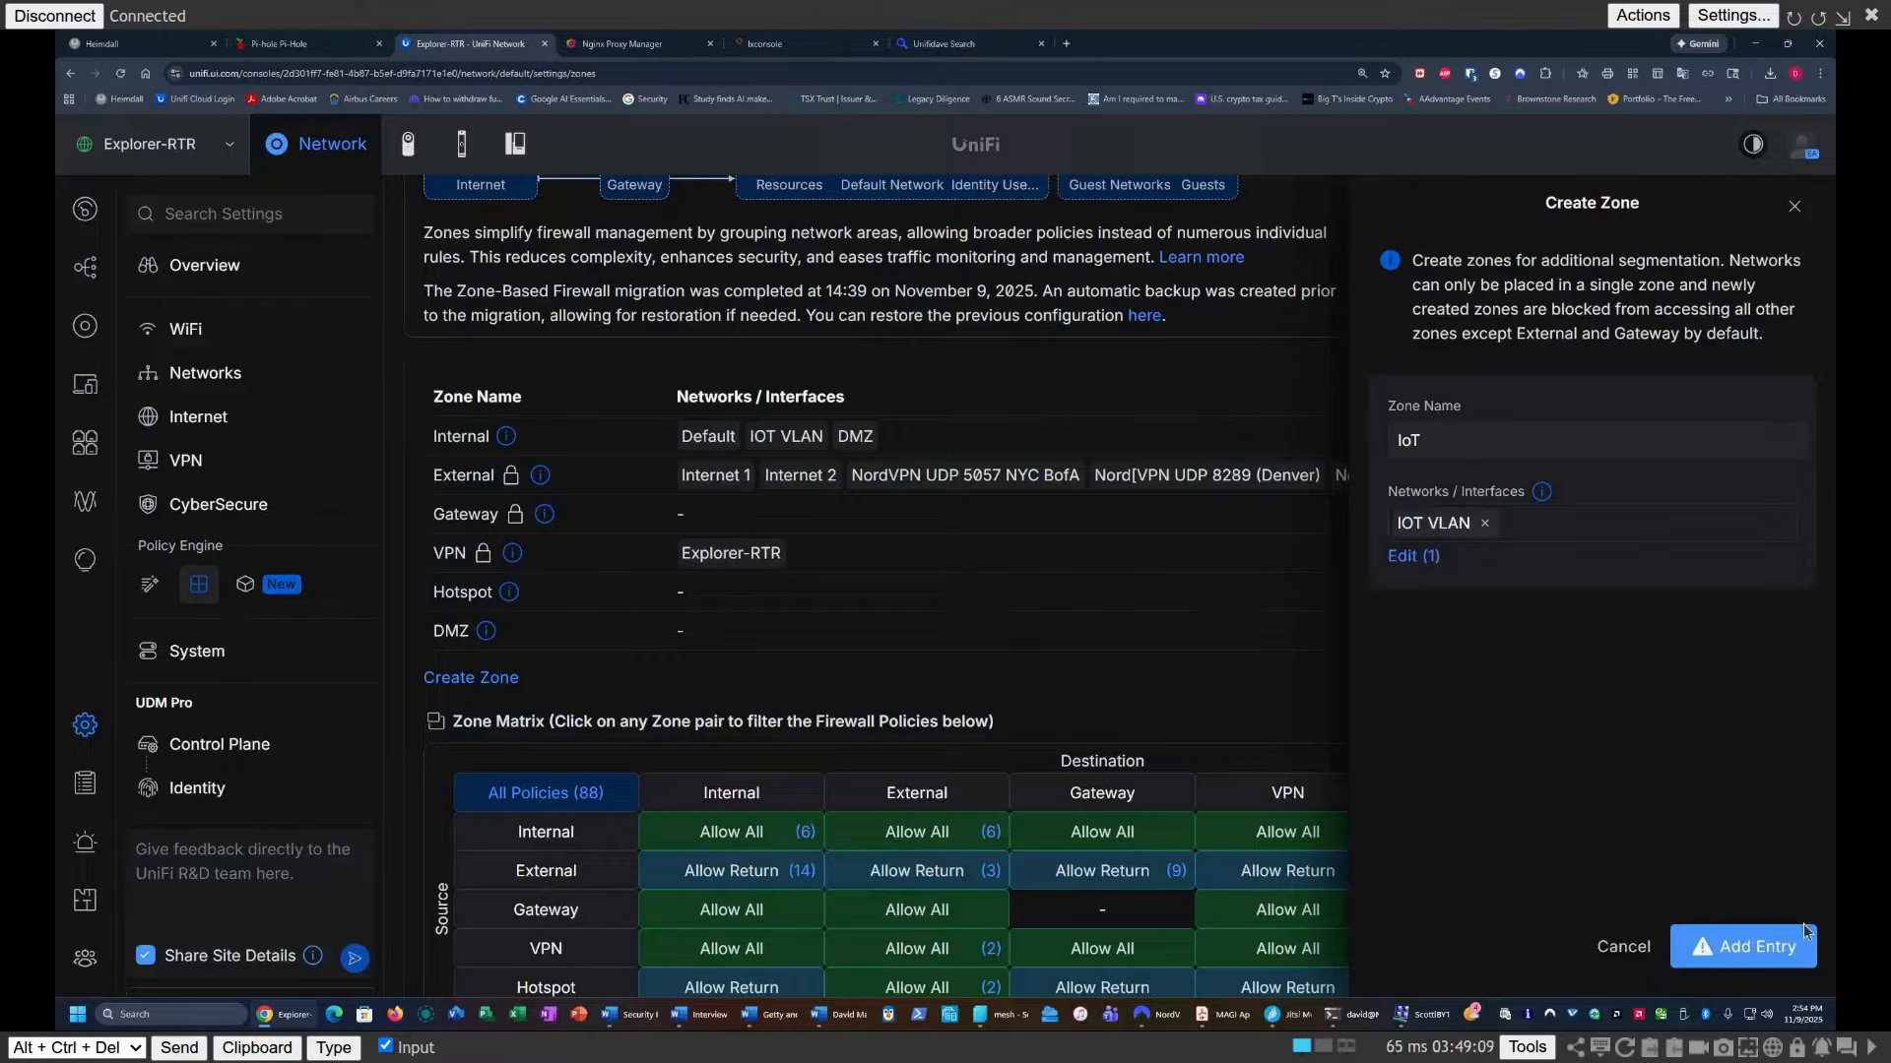
left_click(1758, 944)
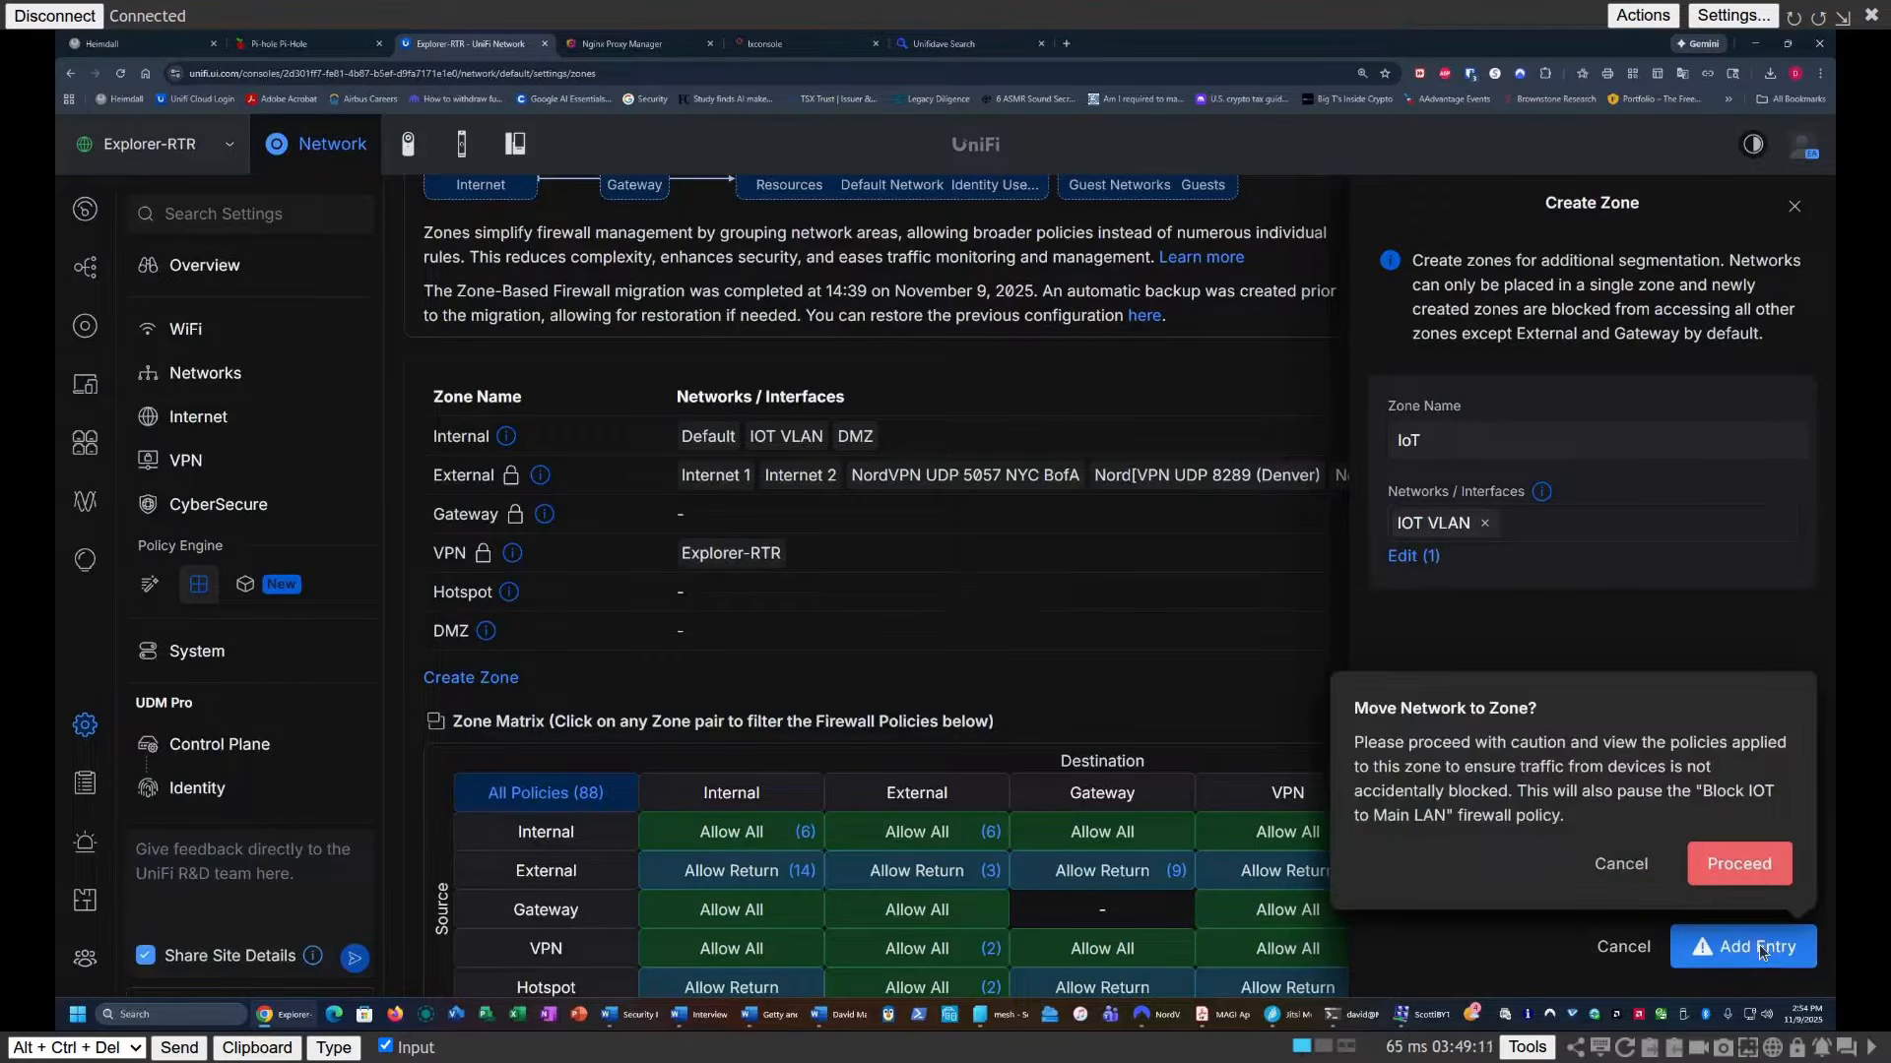
left_click(1727, 865)
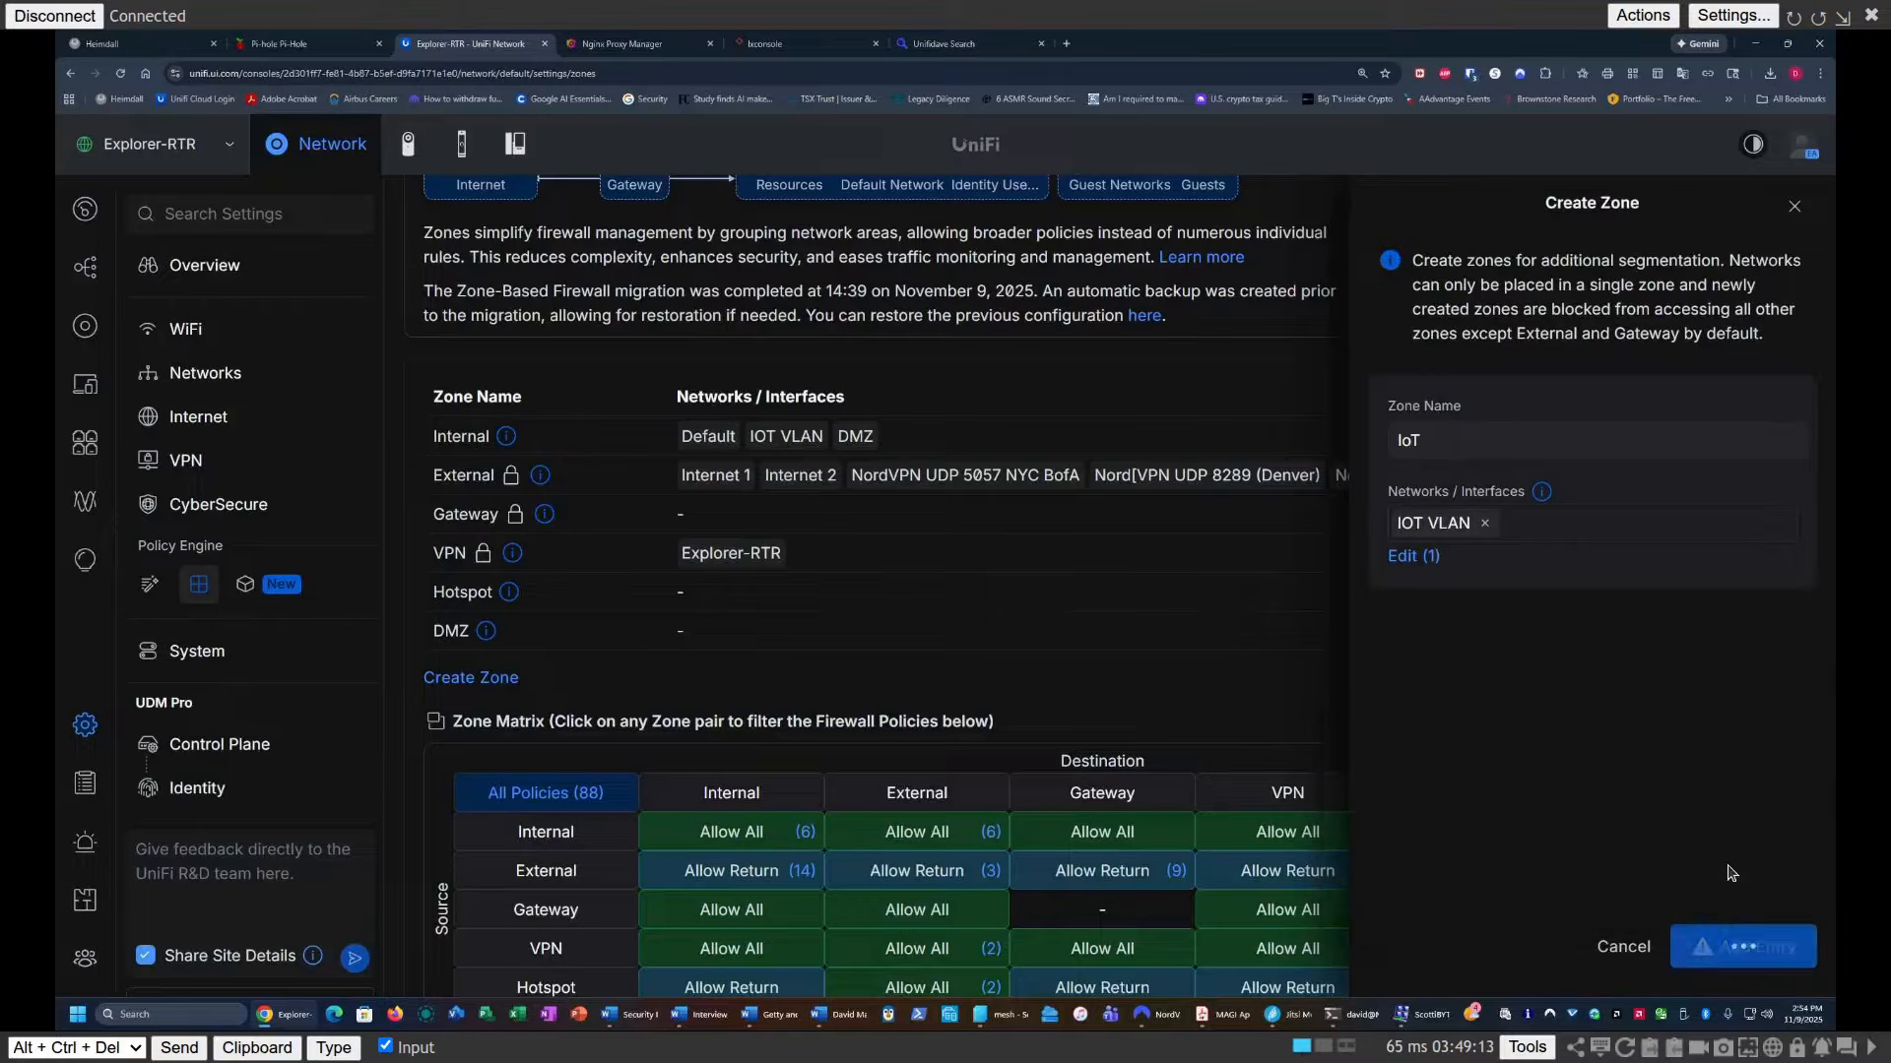
left_click(1793, 206)
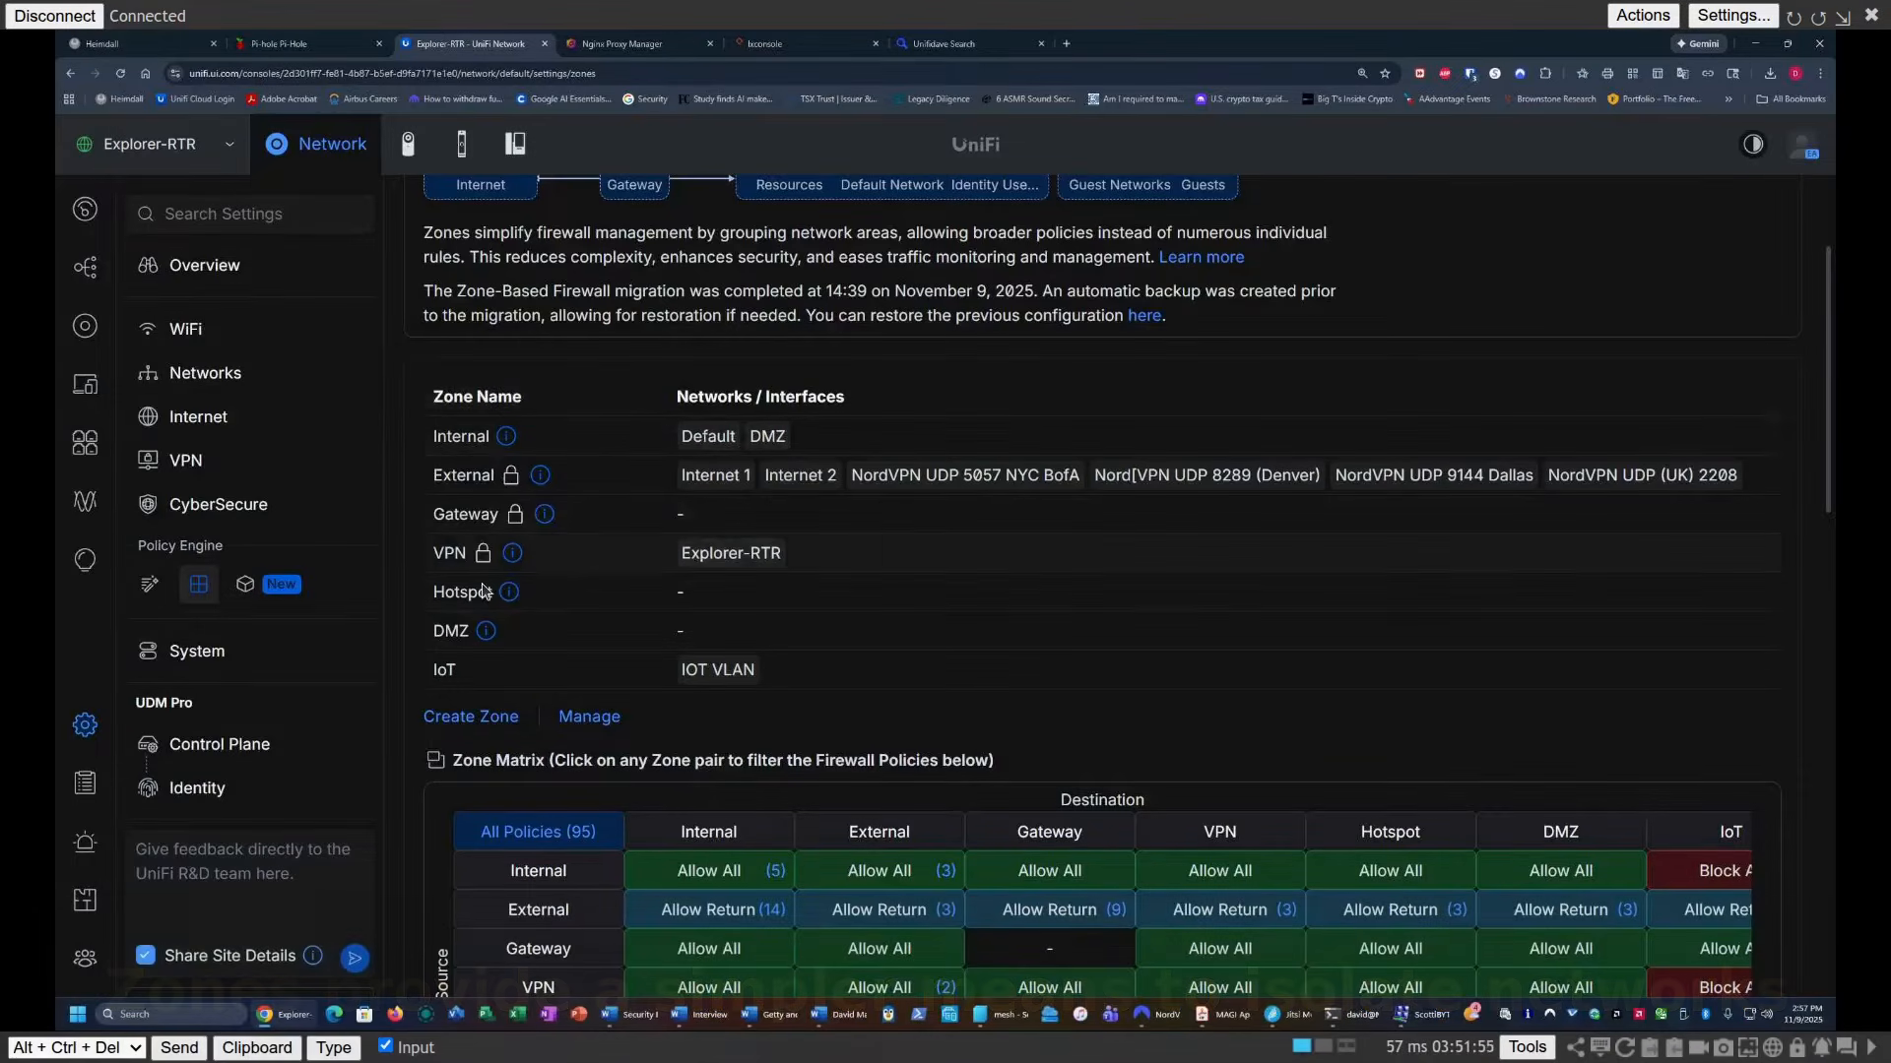
Step: Open the paused Block IOT to Main LAN policy and set its source zone to IoT
scroll(847, 707, "down", 2)
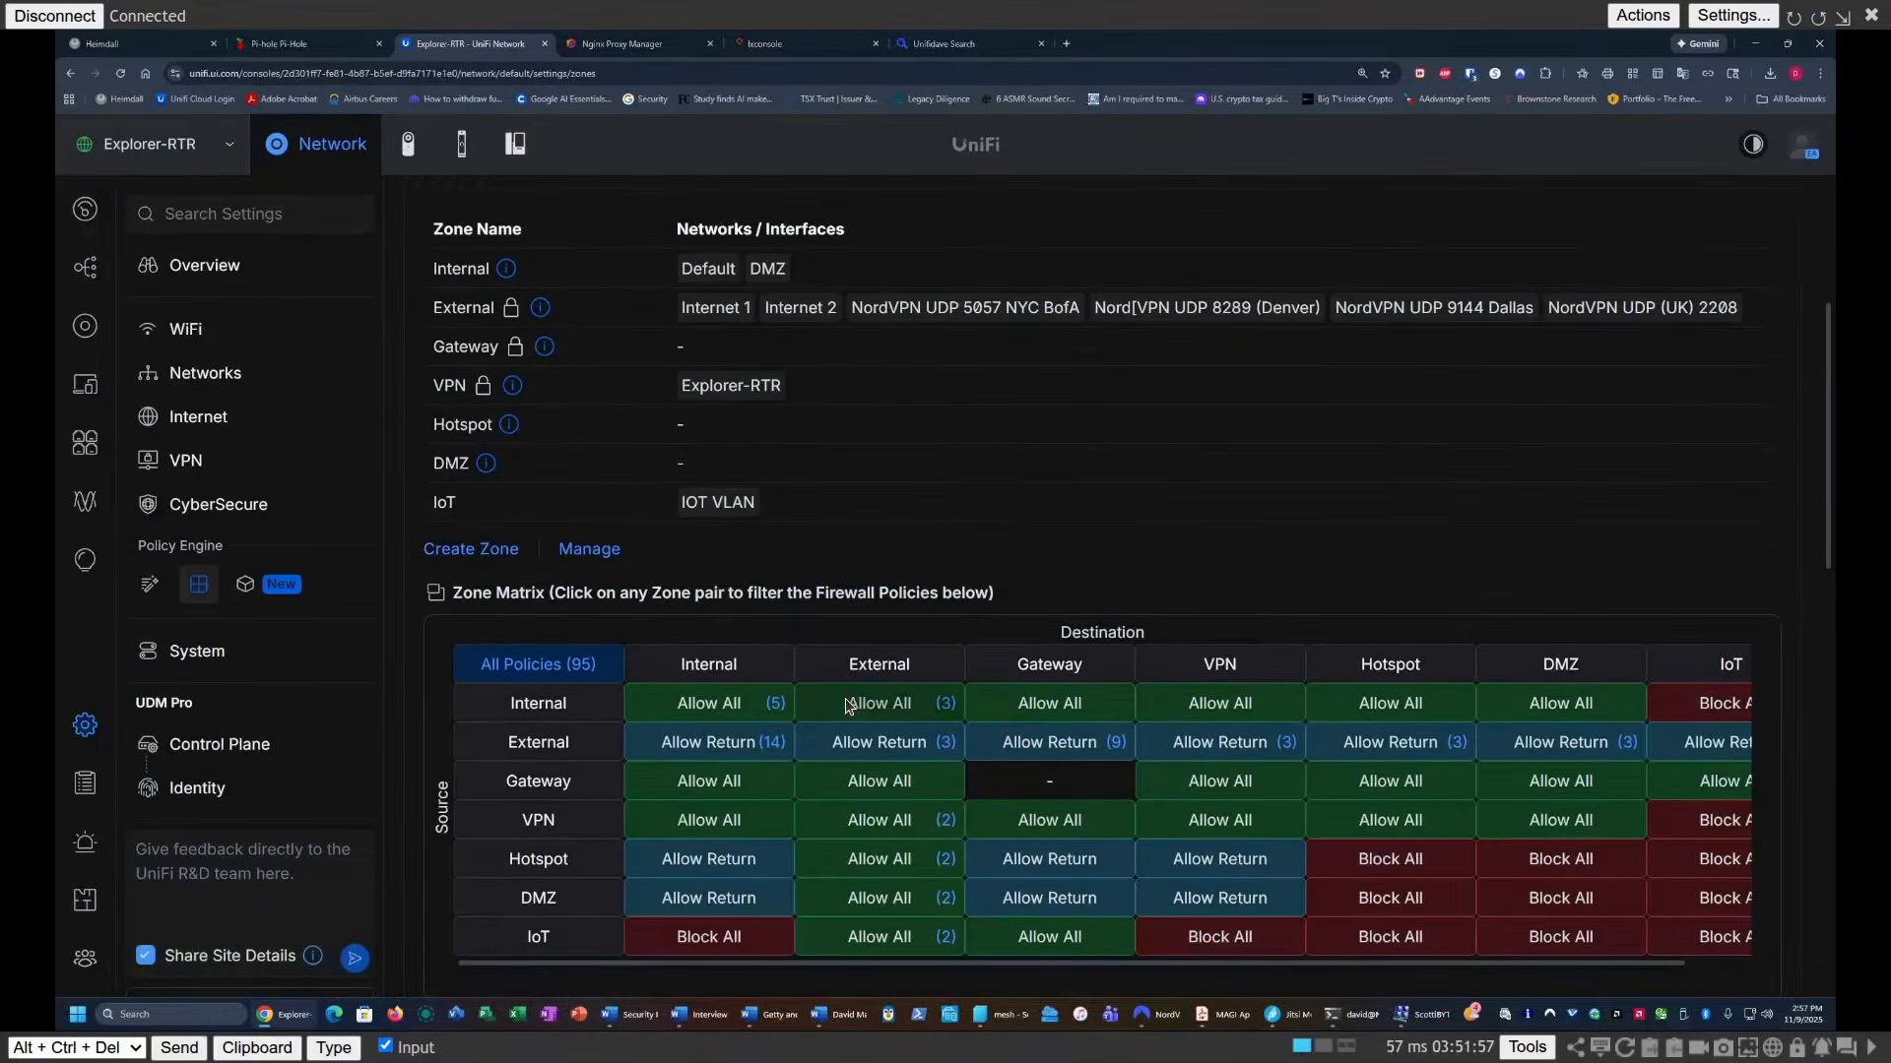
scroll(847, 707, "down", 4)
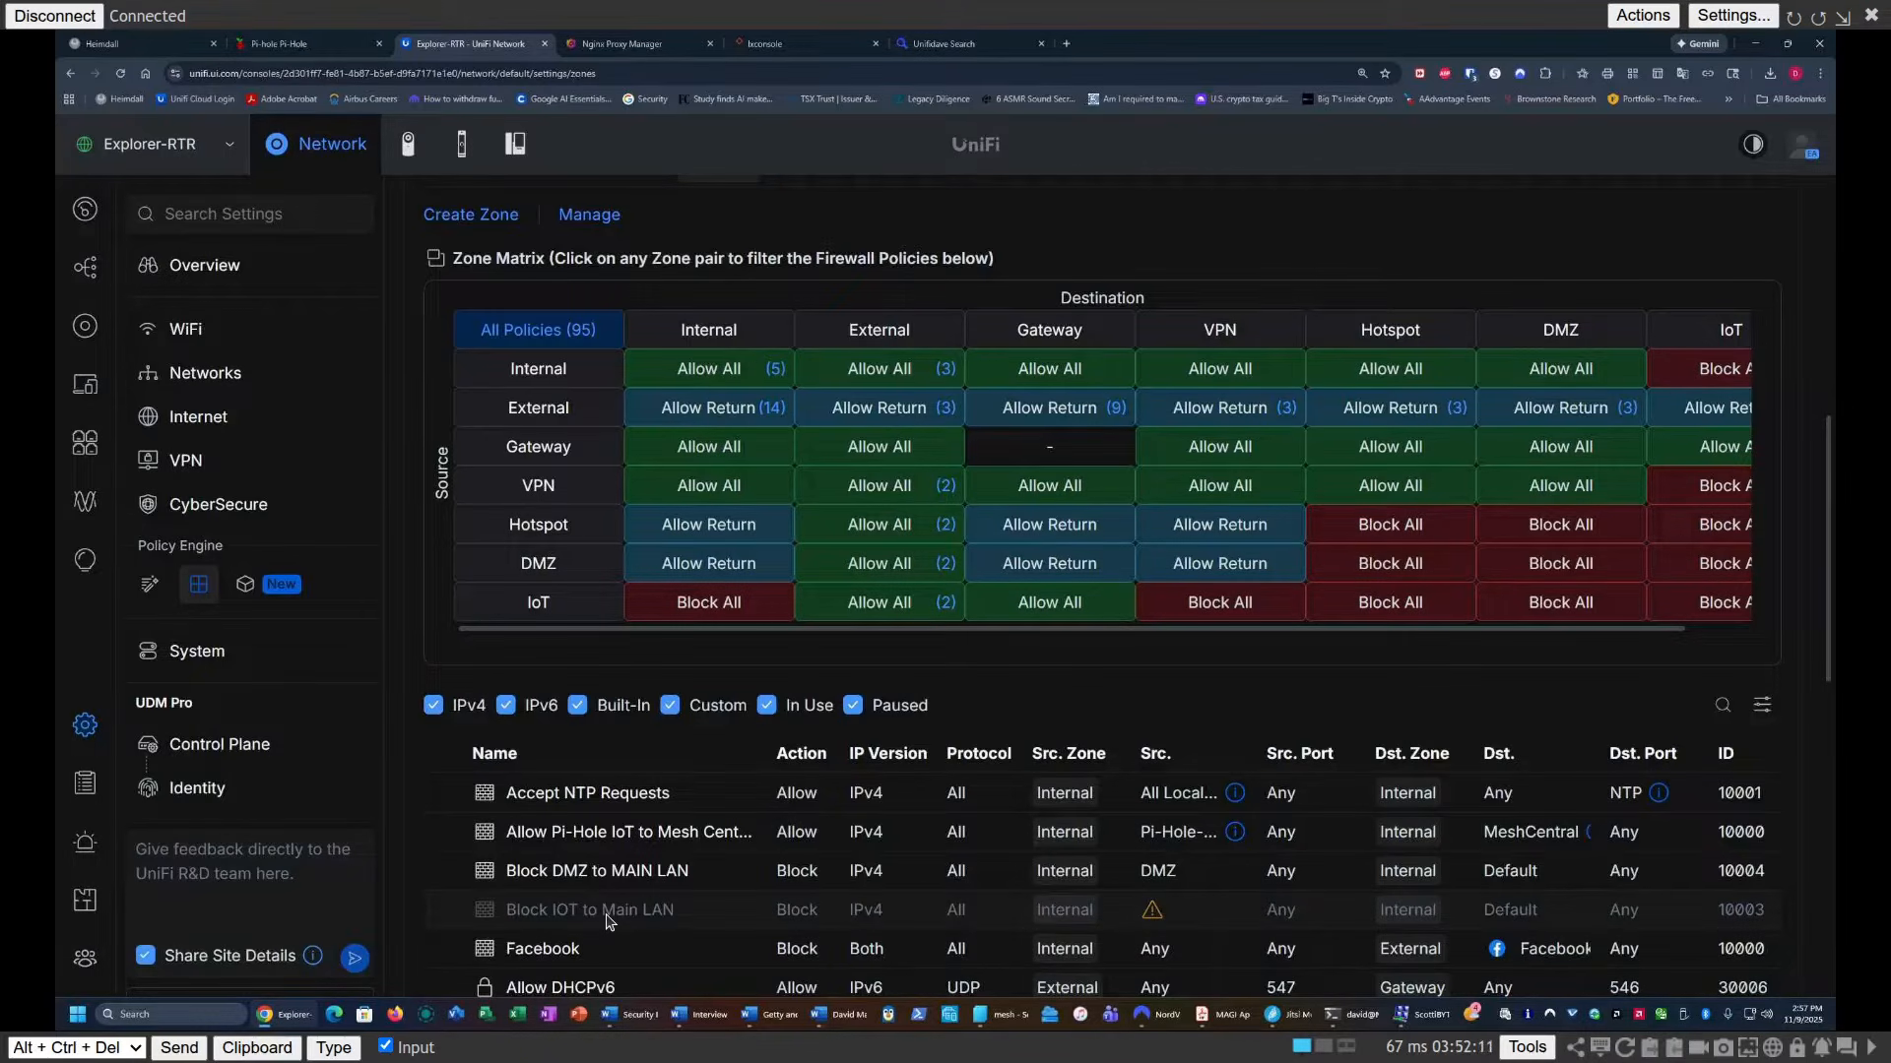
mouse_move(1147, 918)
left_click(588, 917)
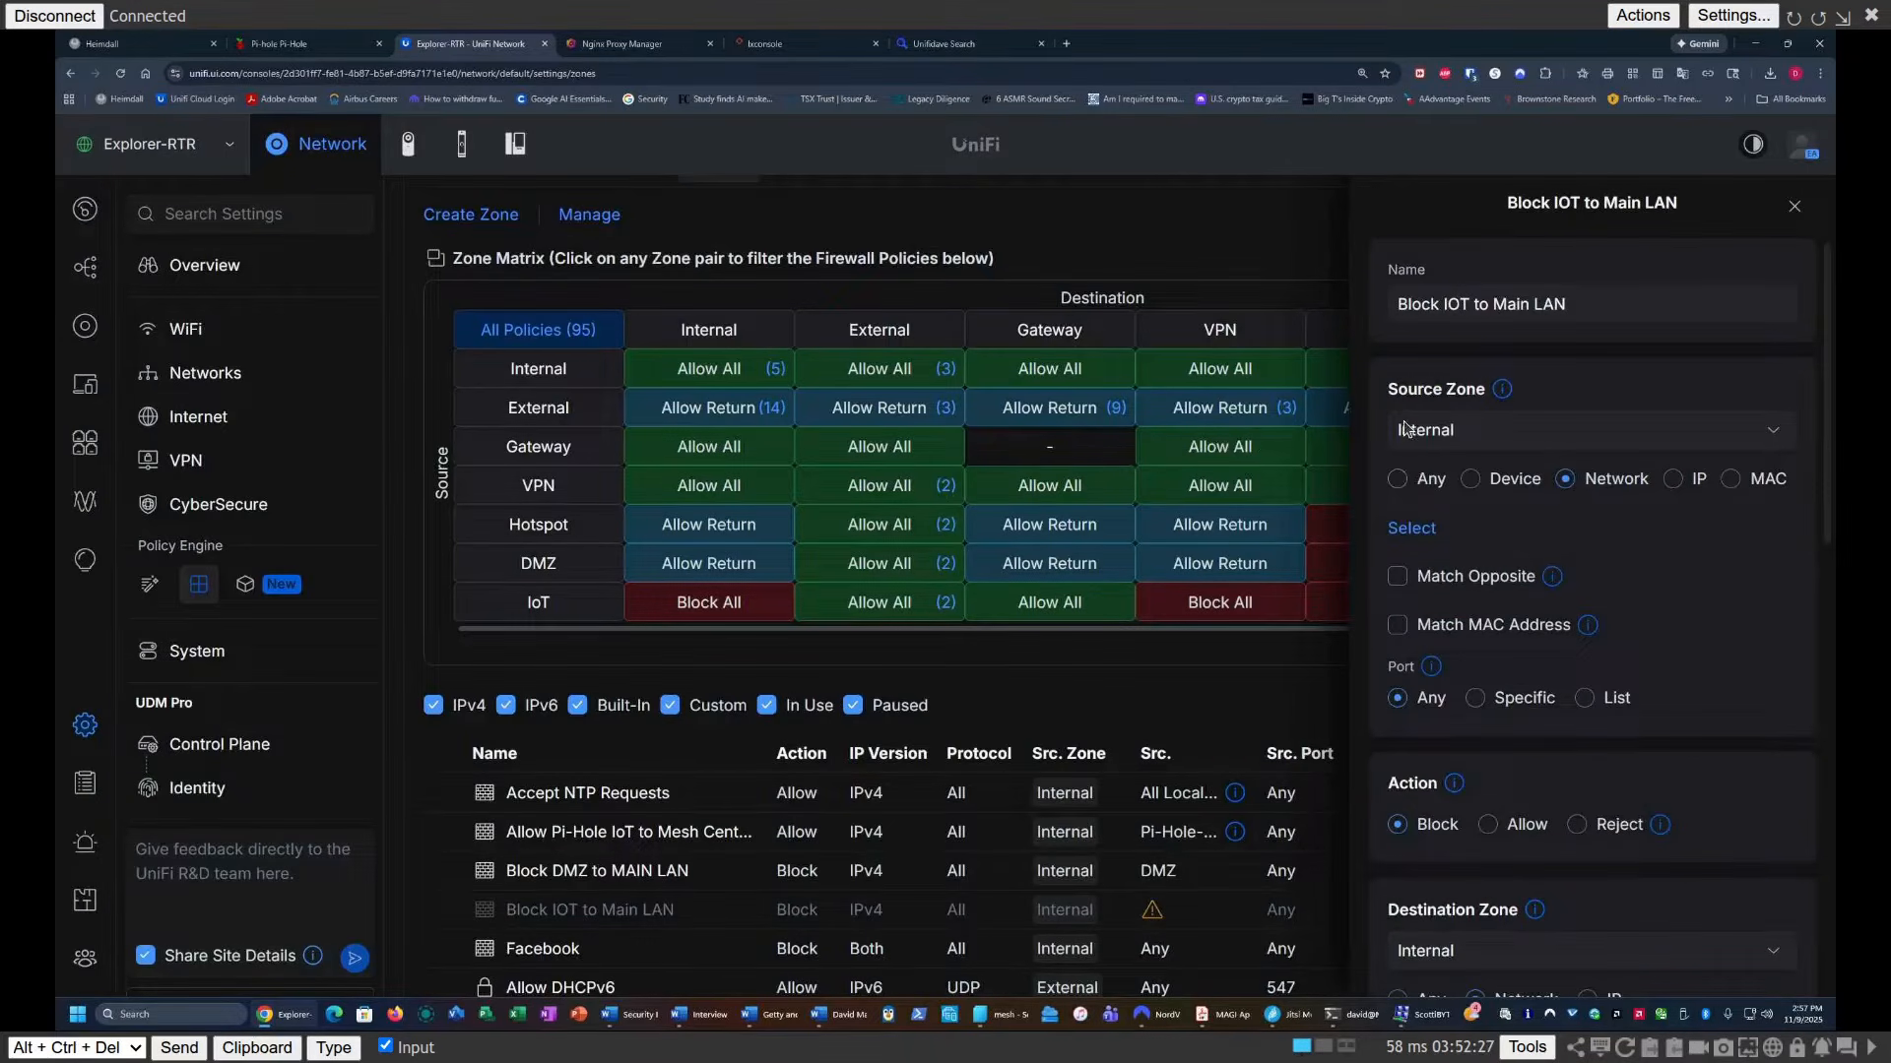
left_click(1686, 430)
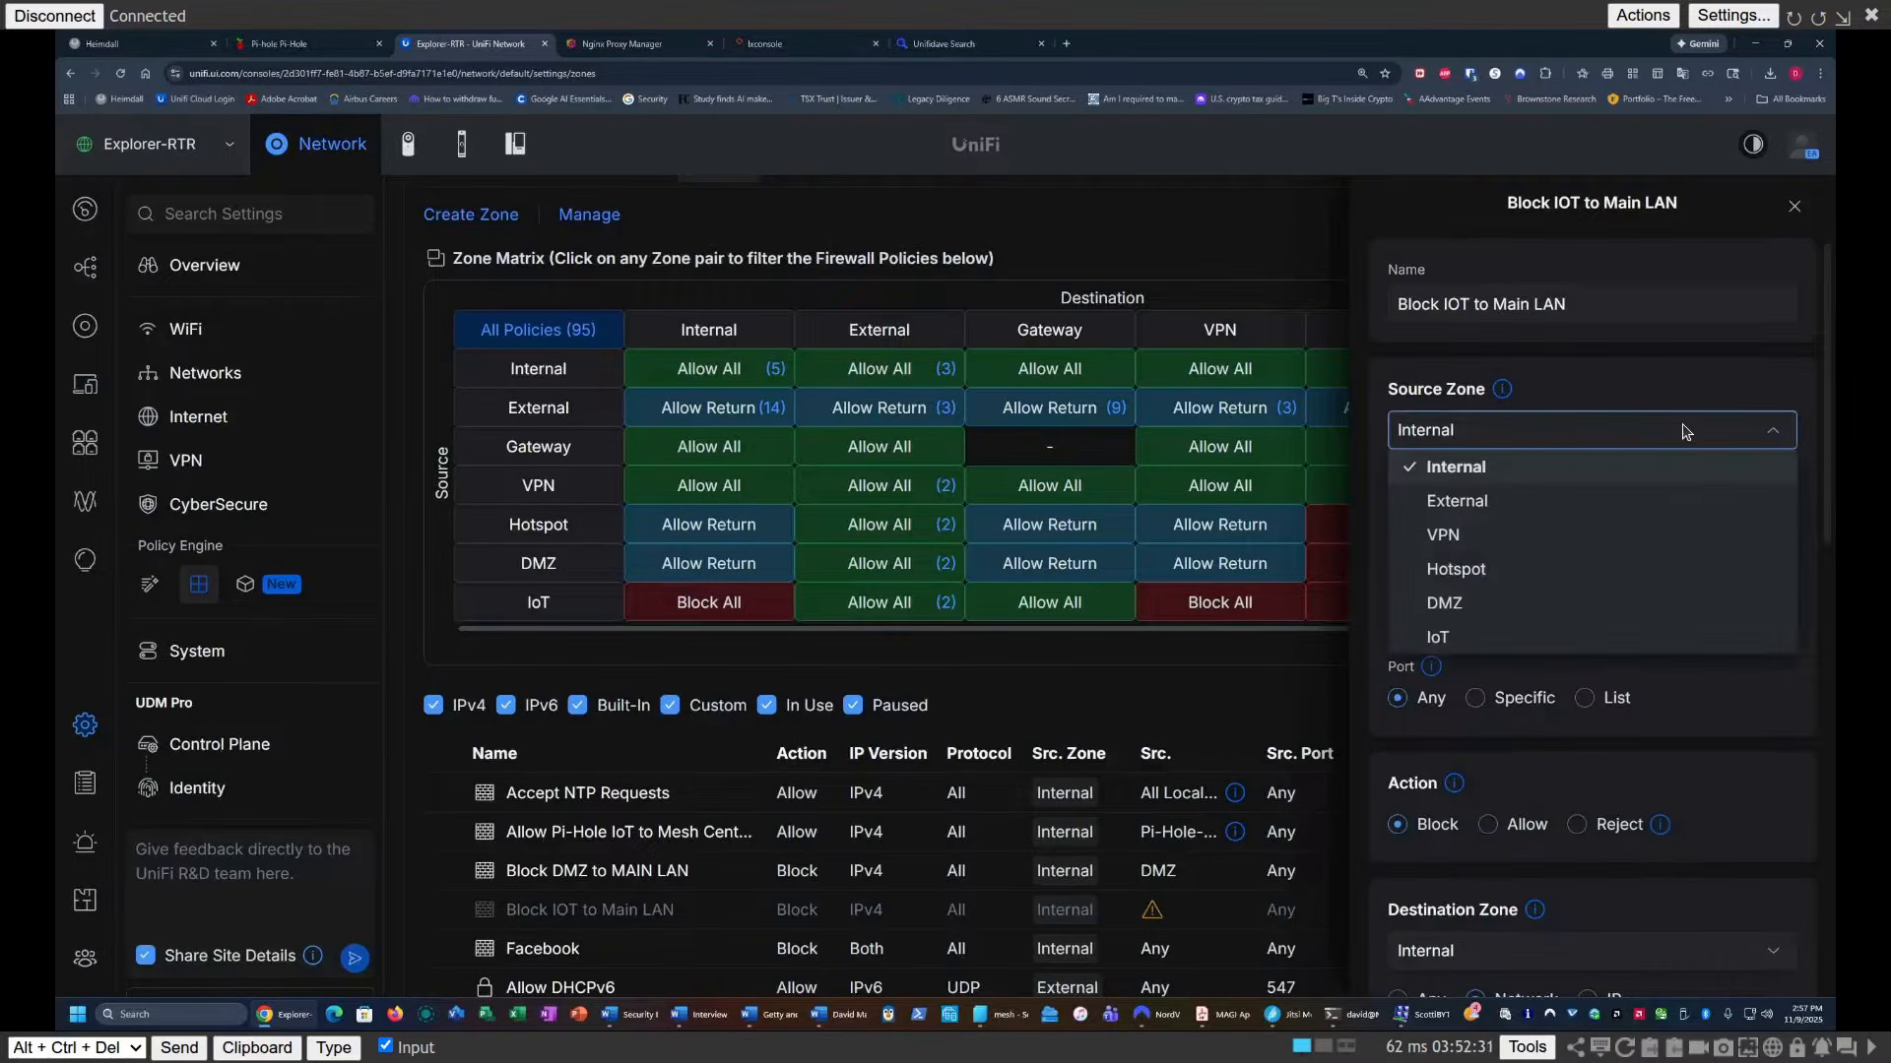
left_click(1467, 633)
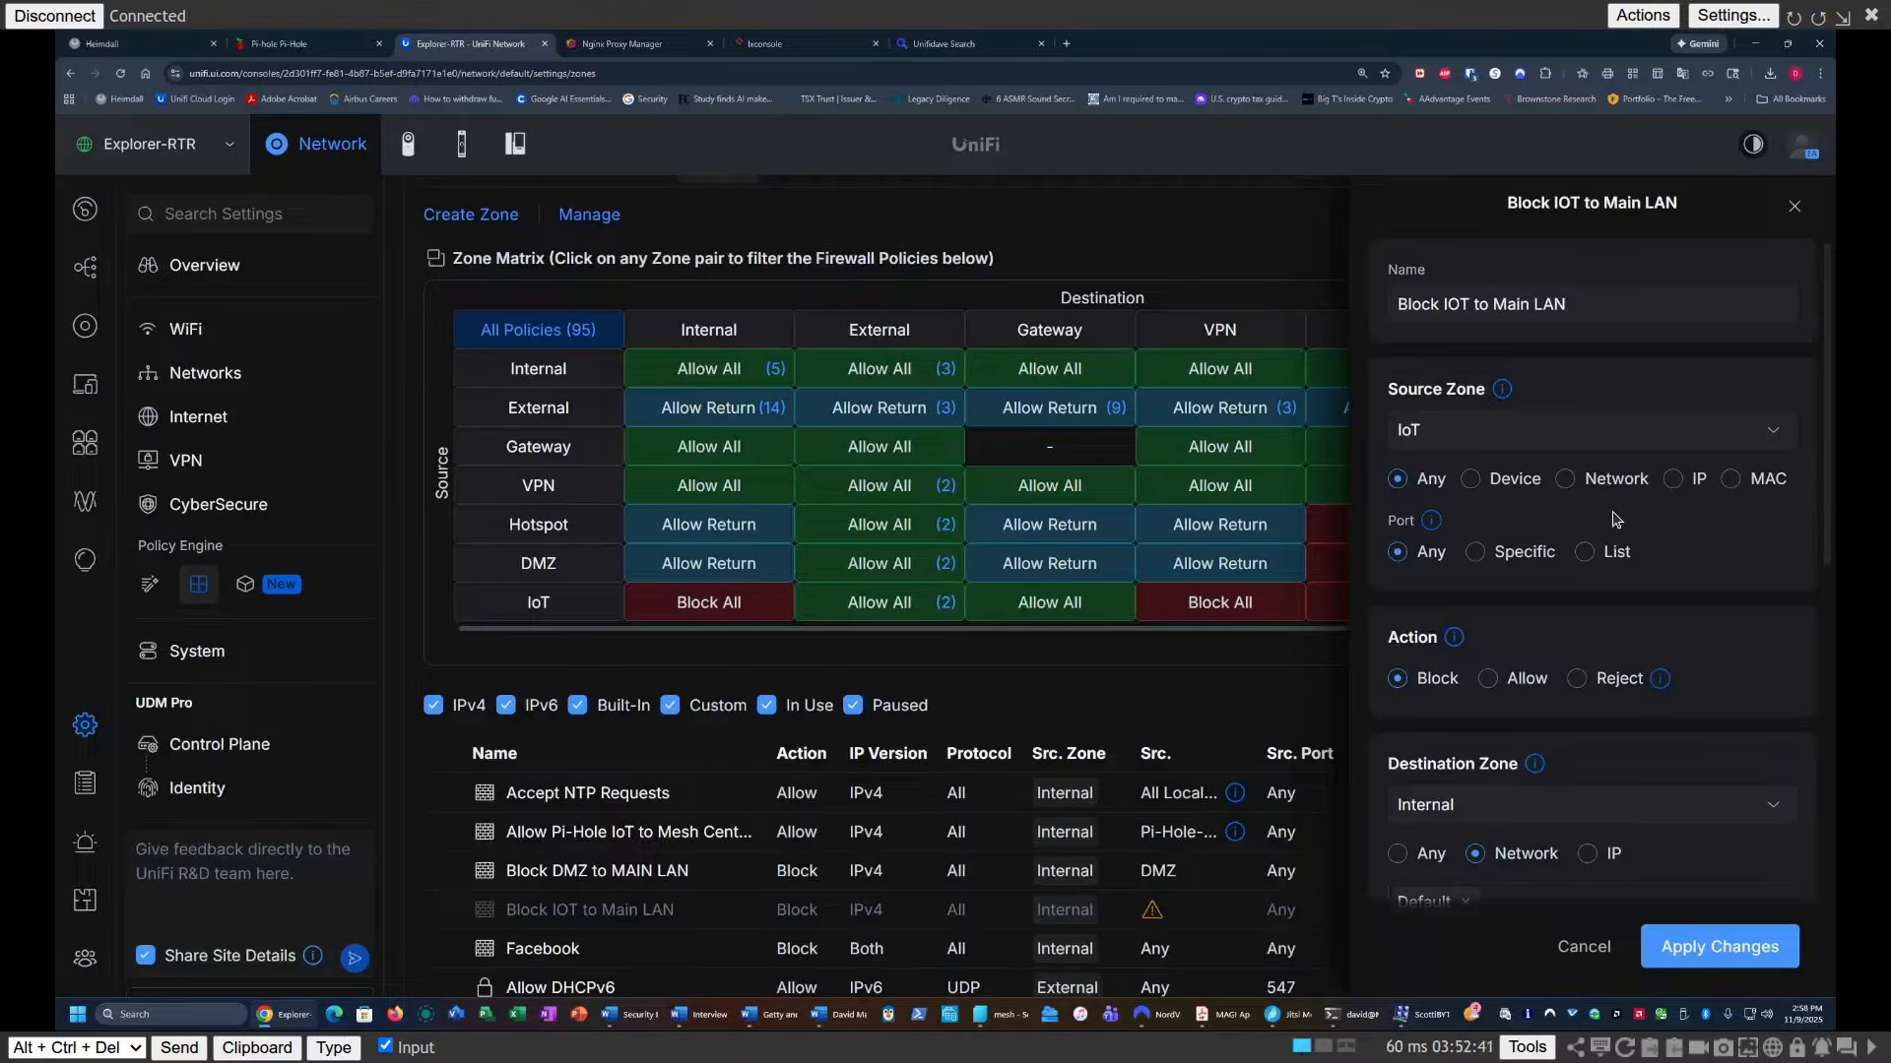
Step: Limit the Block IOT to Main LAN policy's source to the IOT VLAN network, review its remaining settings and apply the changes
left_click(1564, 483)
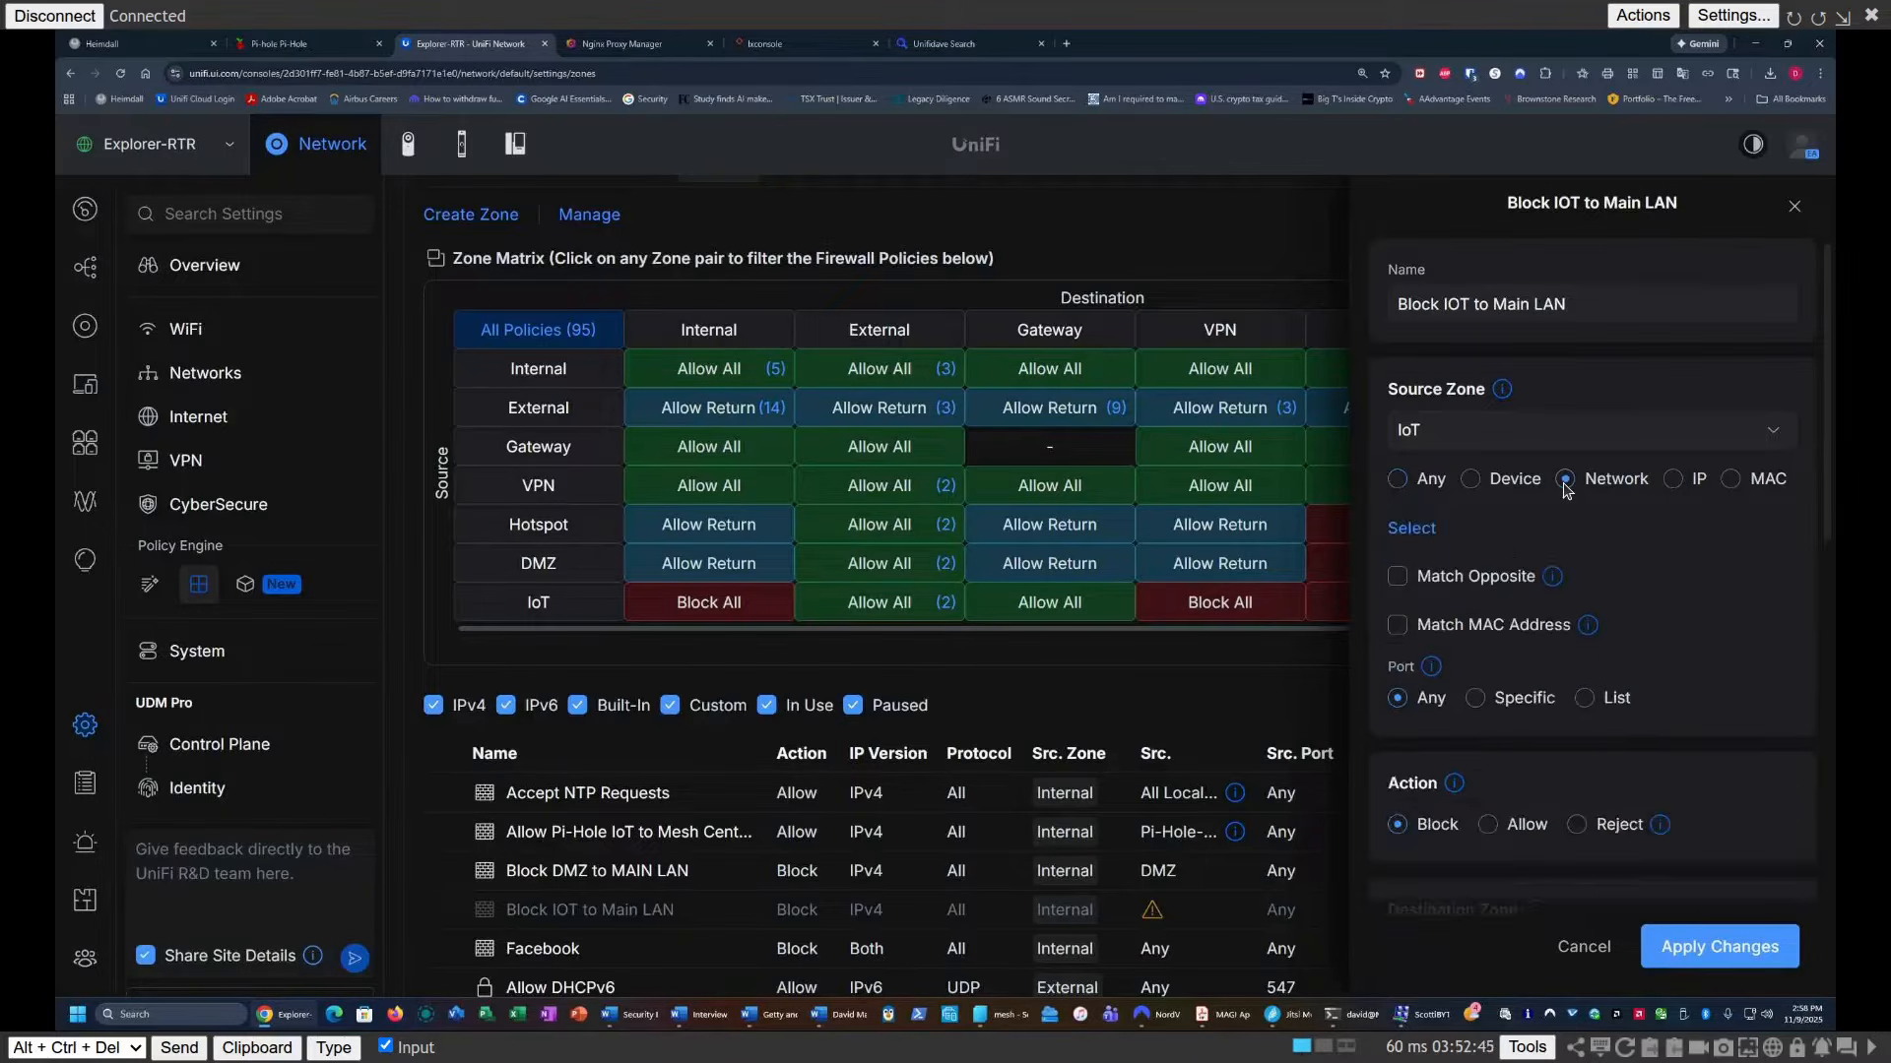
left_click(1406, 531)
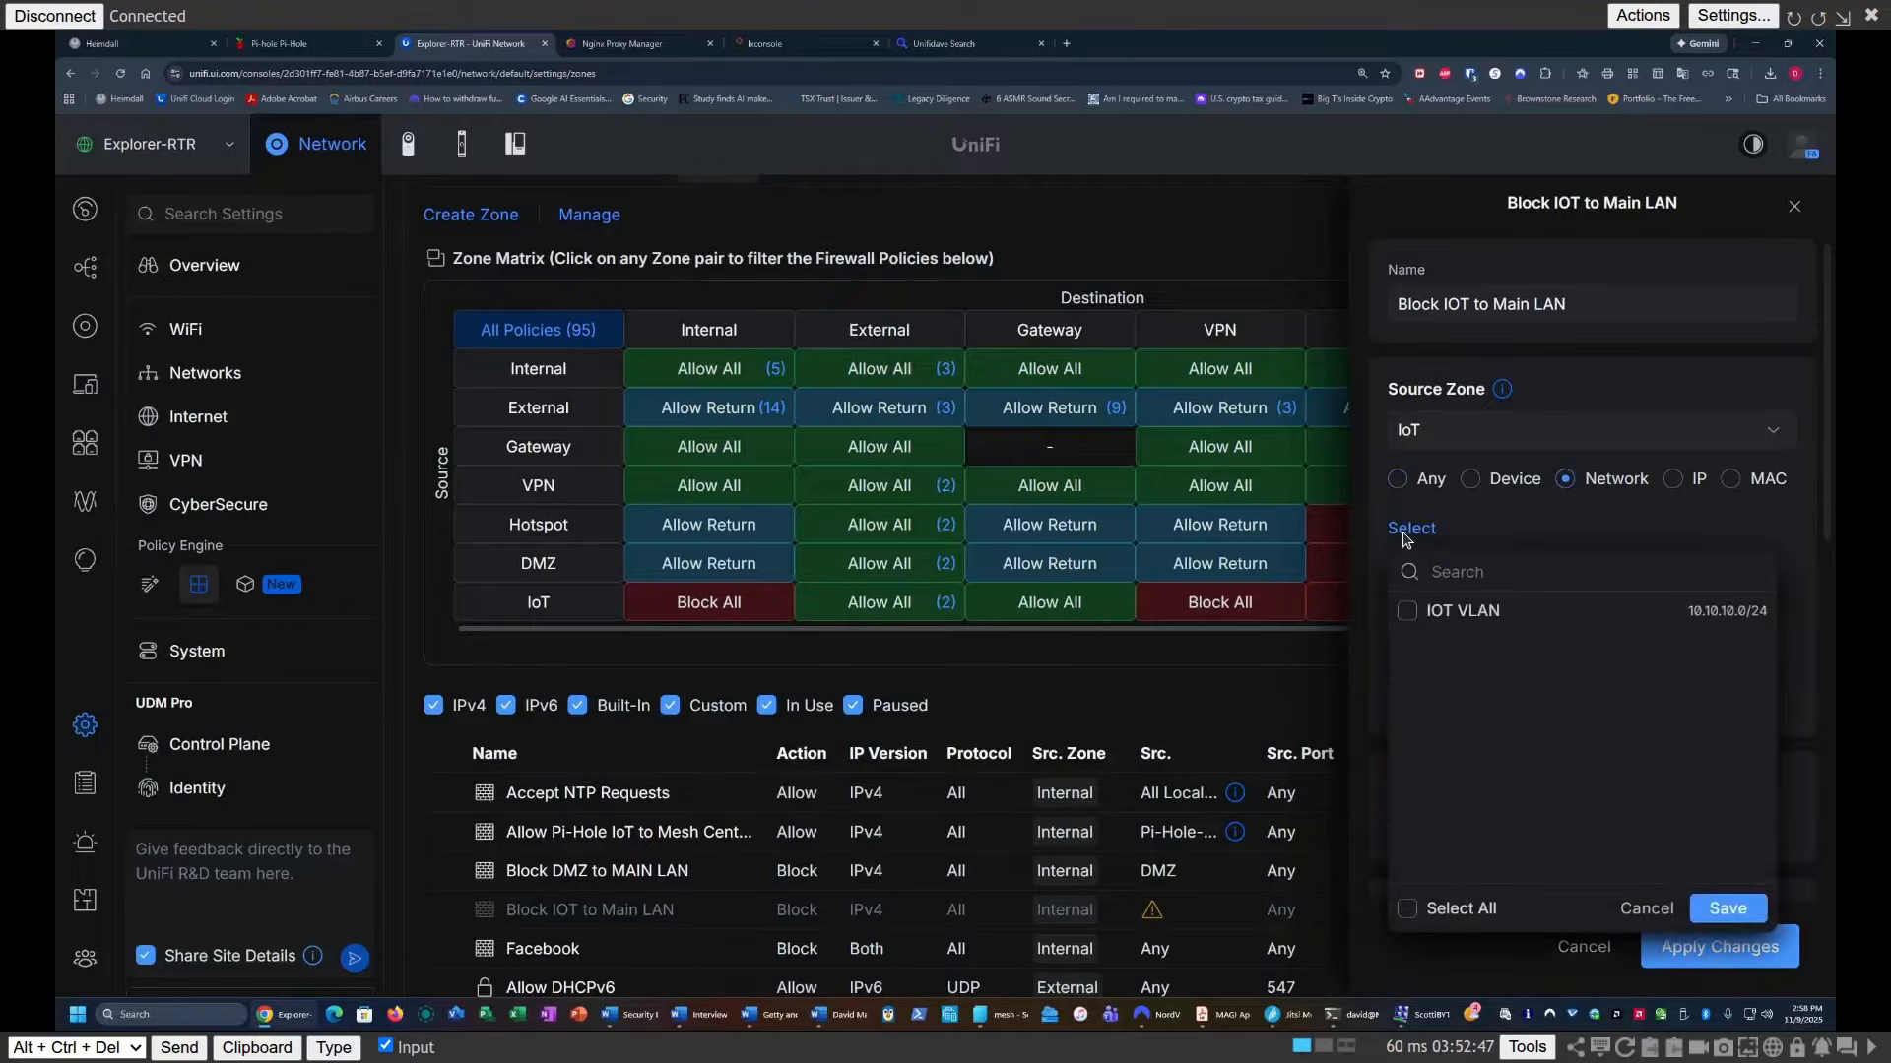
left_click(1407, 611)
left_click(1725, 908)
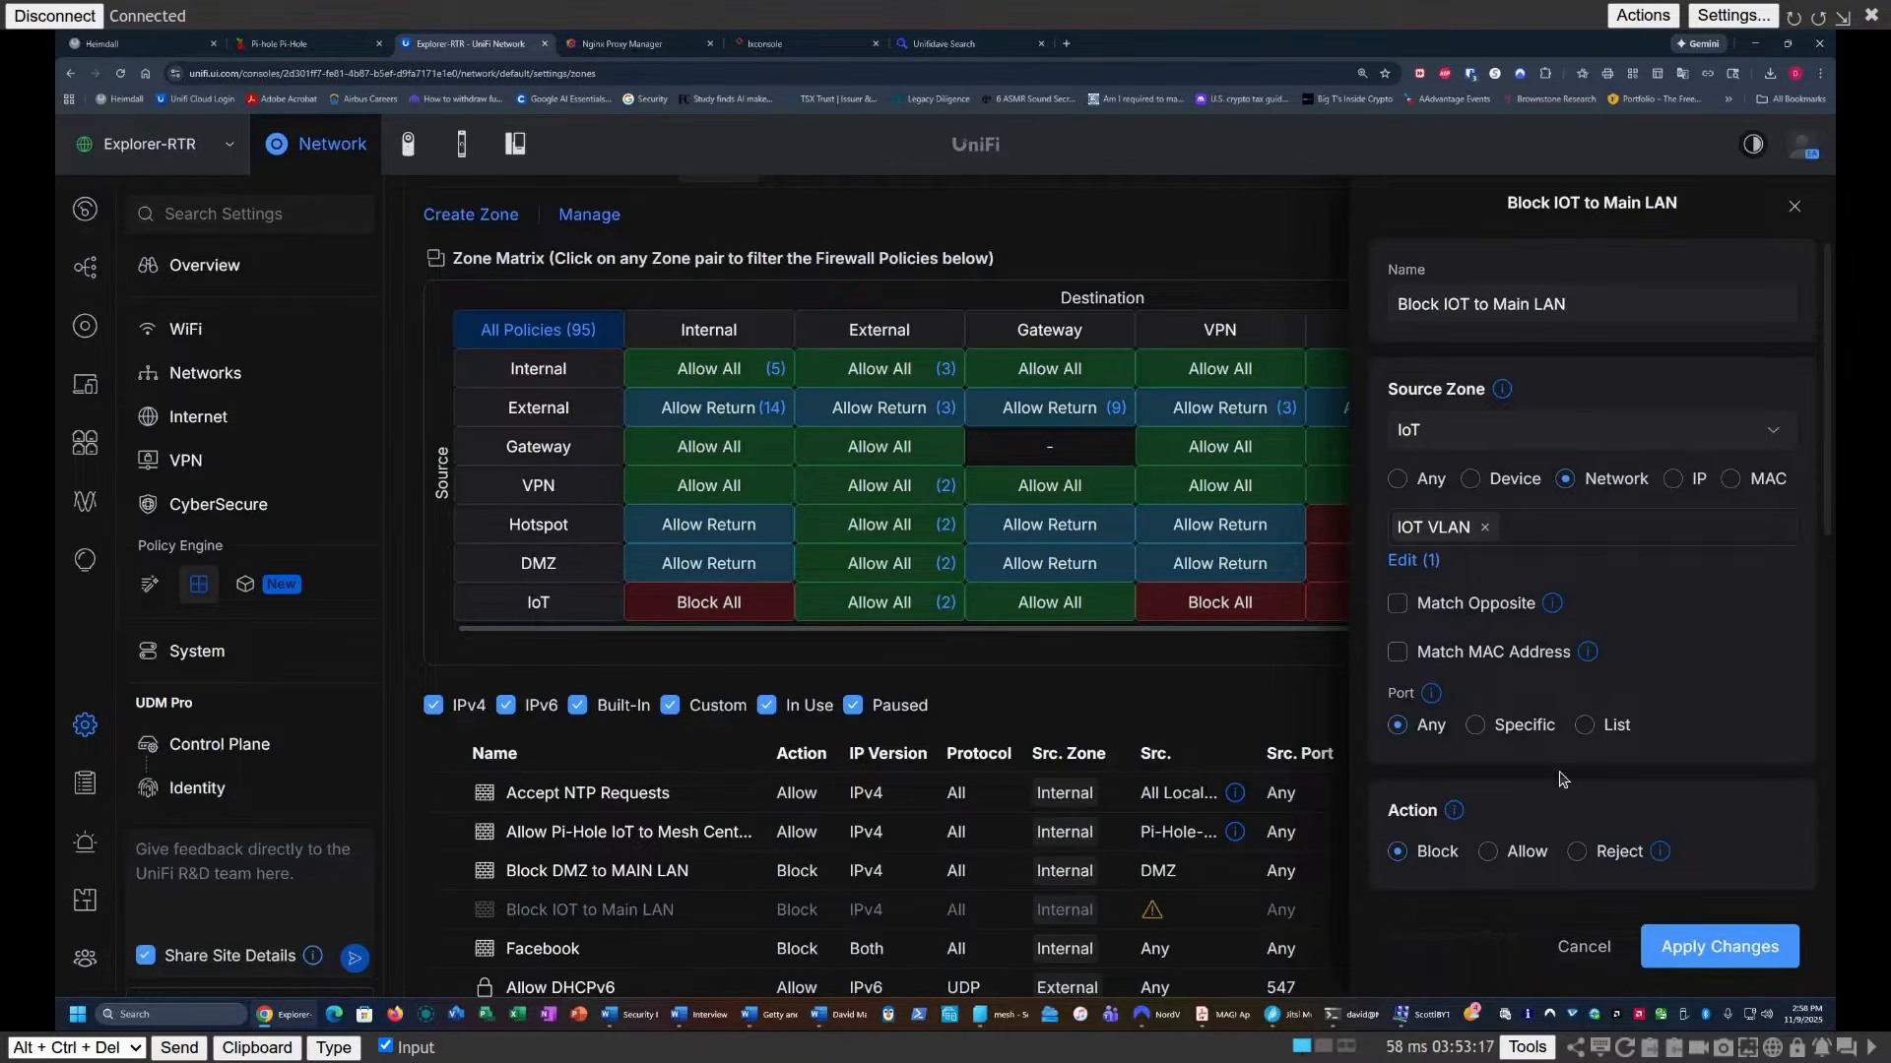
scroll(1561, 780, "down", 5)
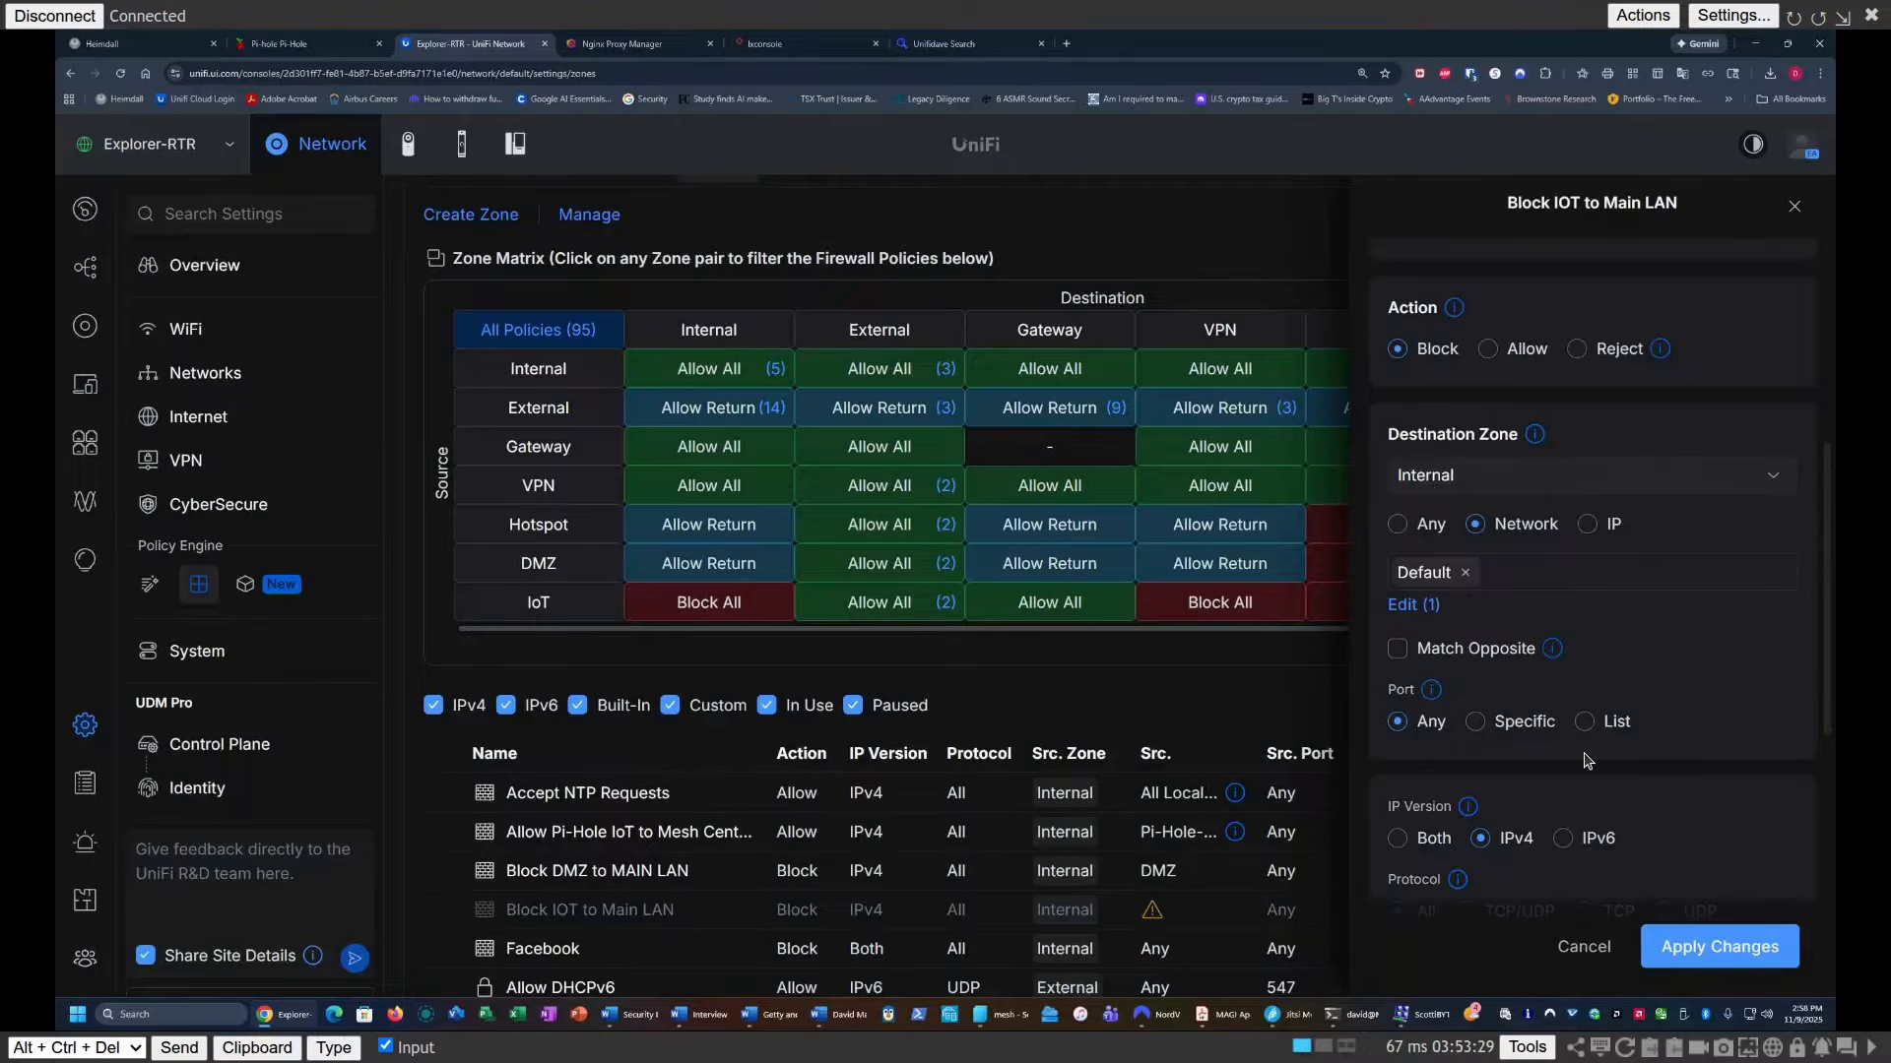
scroll(1709, 947, "down", 2)
left_click(1709, 947)
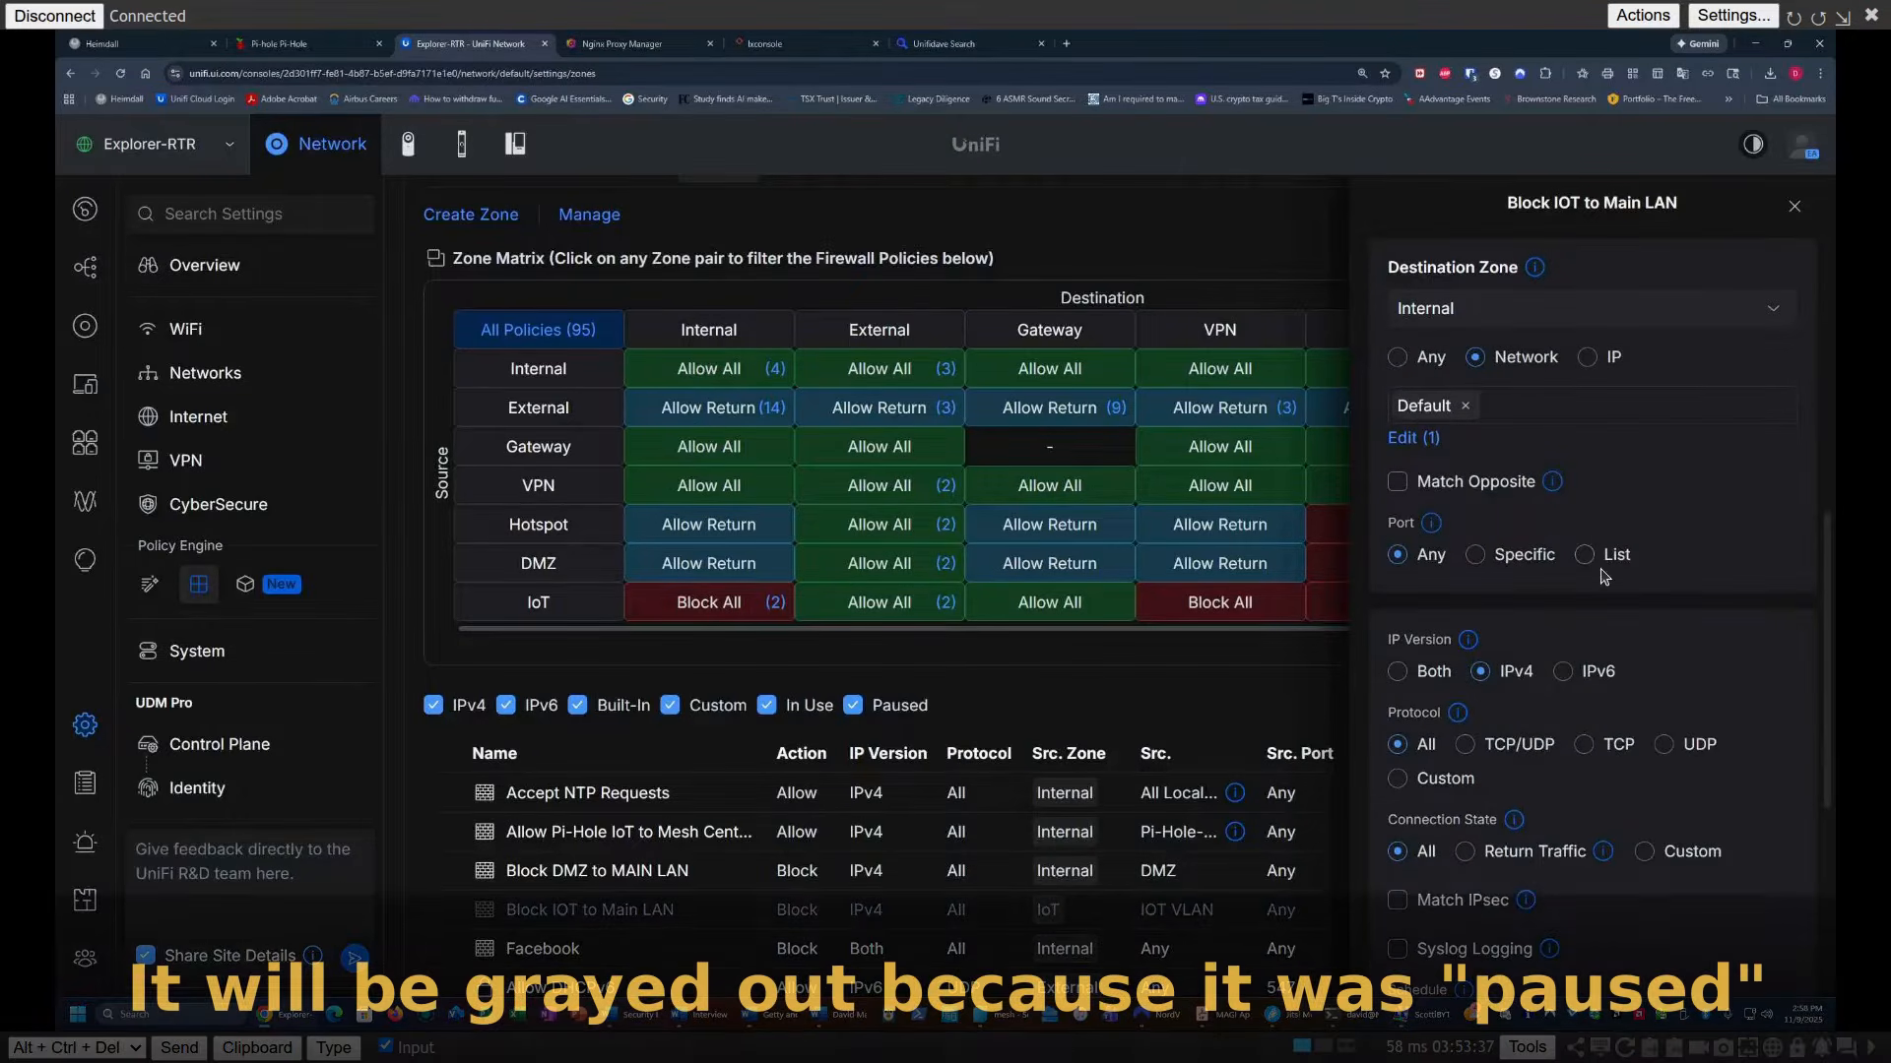
Step: Review the settings of the paused Block IOT to Main LAN policy and resume the policy
left_click(1793, 207)
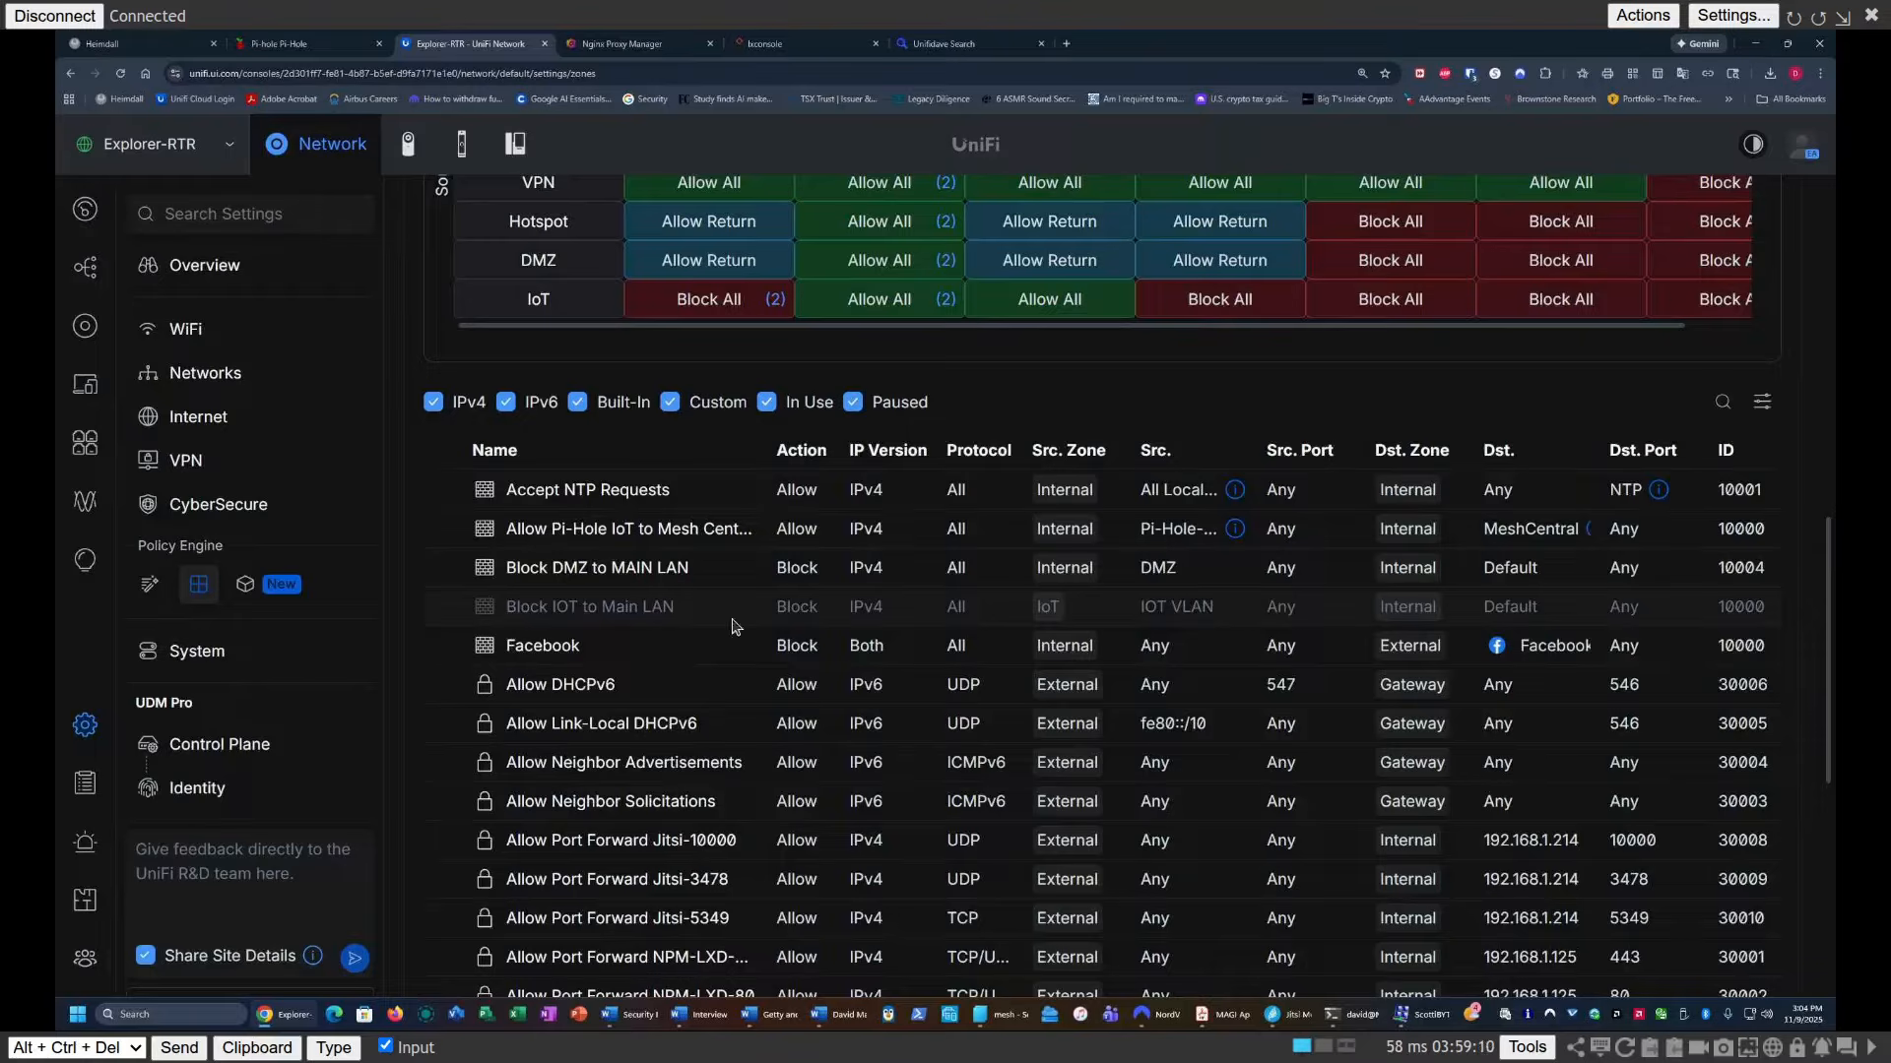
left_click(562, 612)
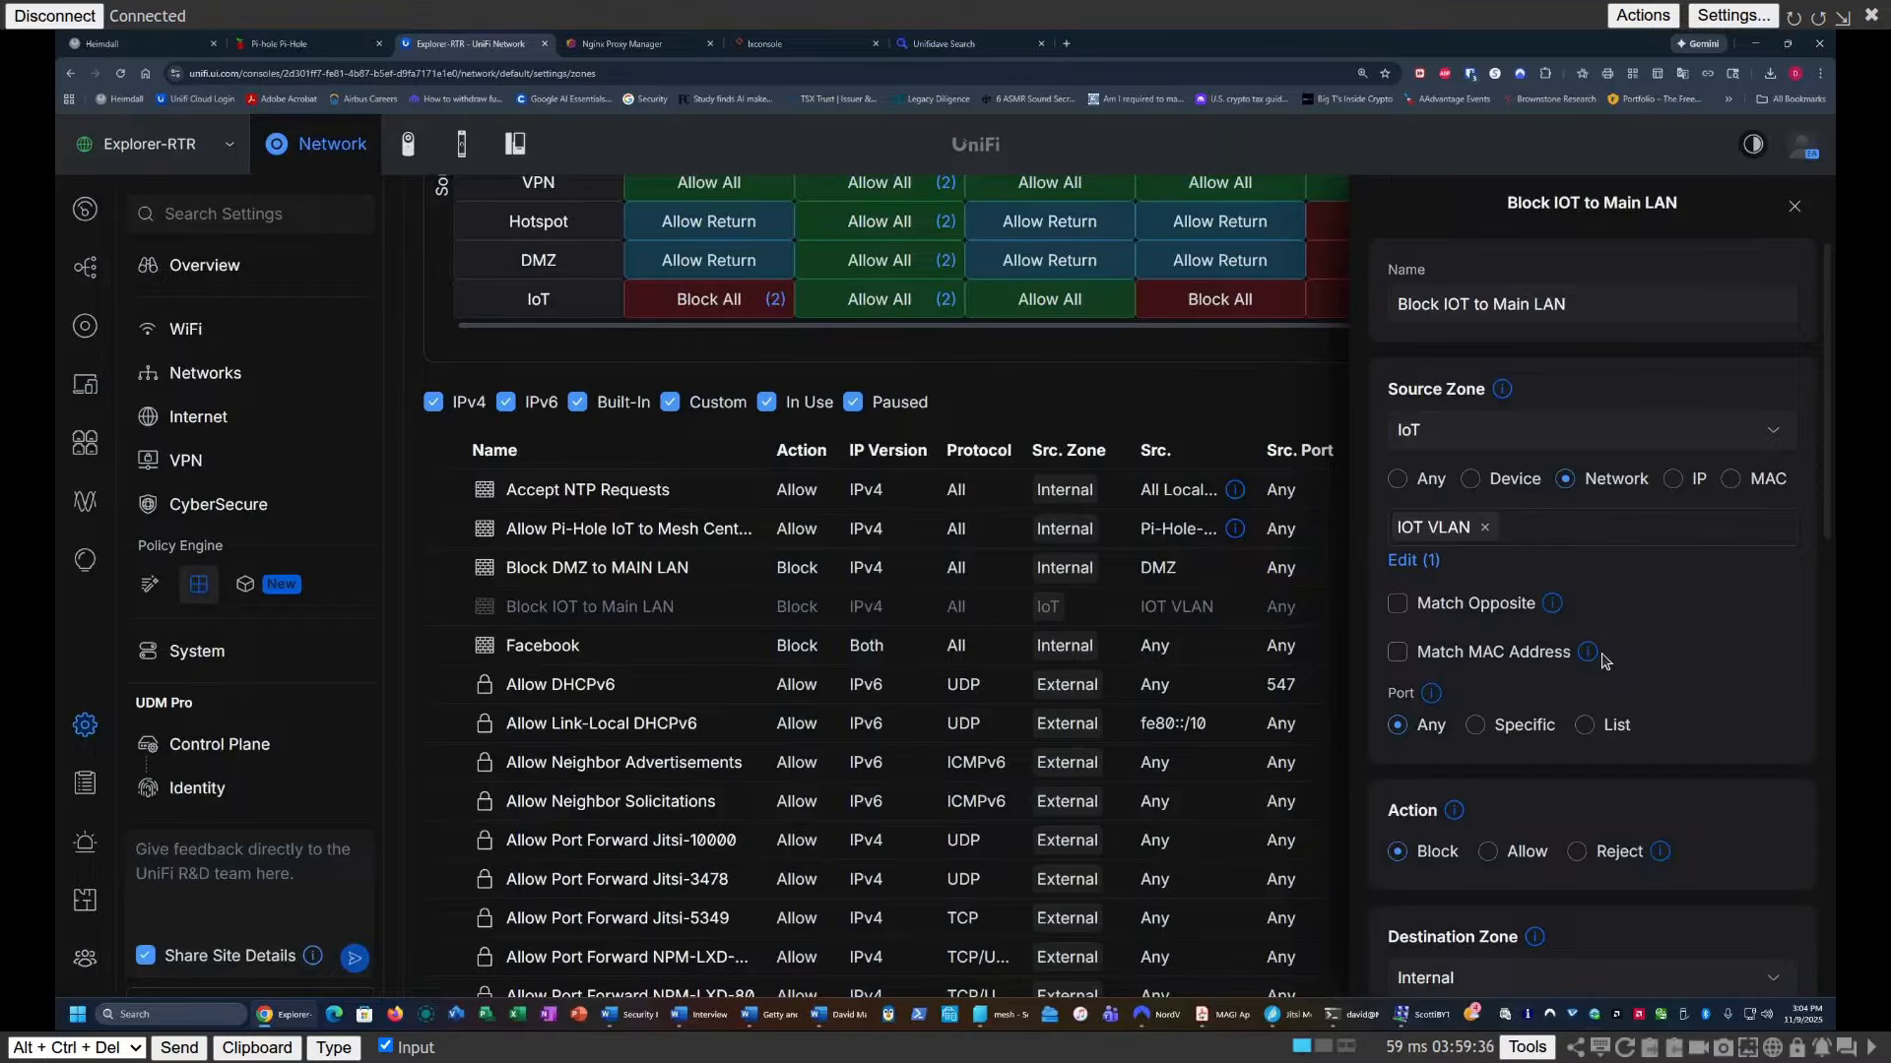
scroll(1605, 661, "down", 3)
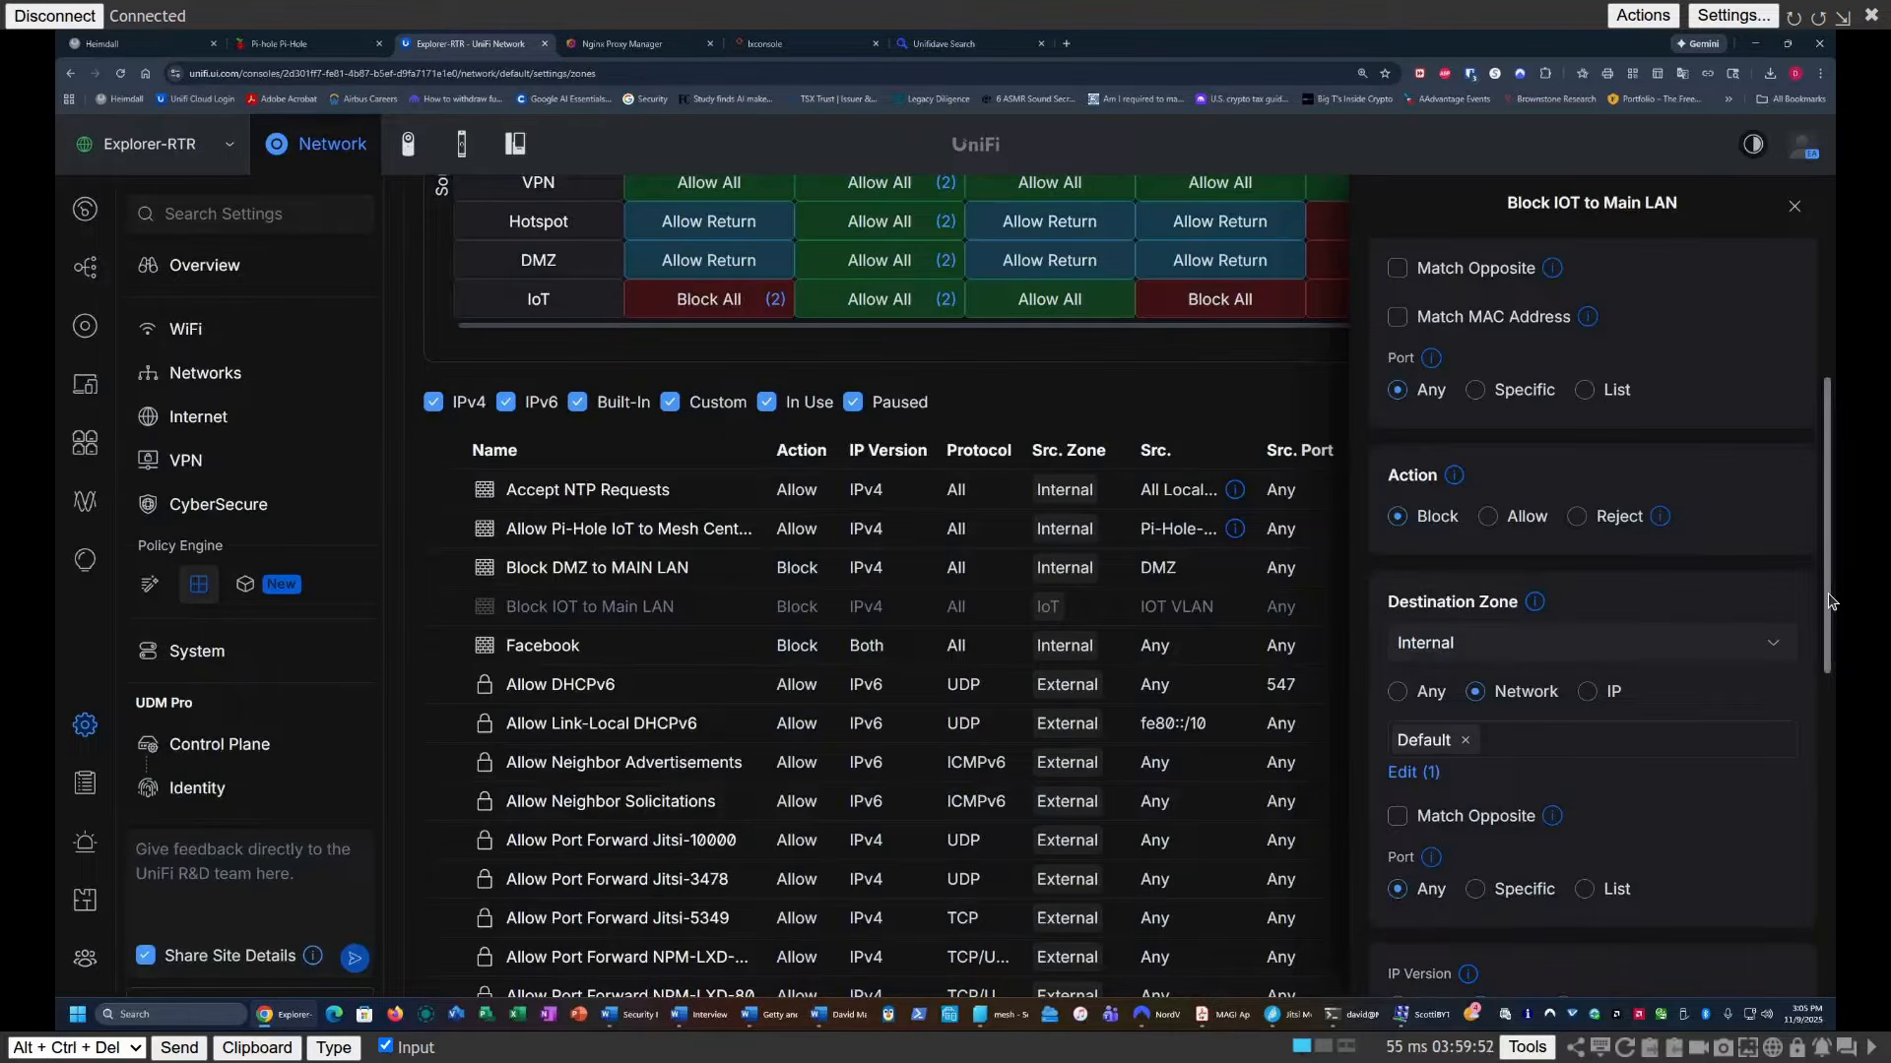
left_click_drag(1829, 594, 1829, 596)
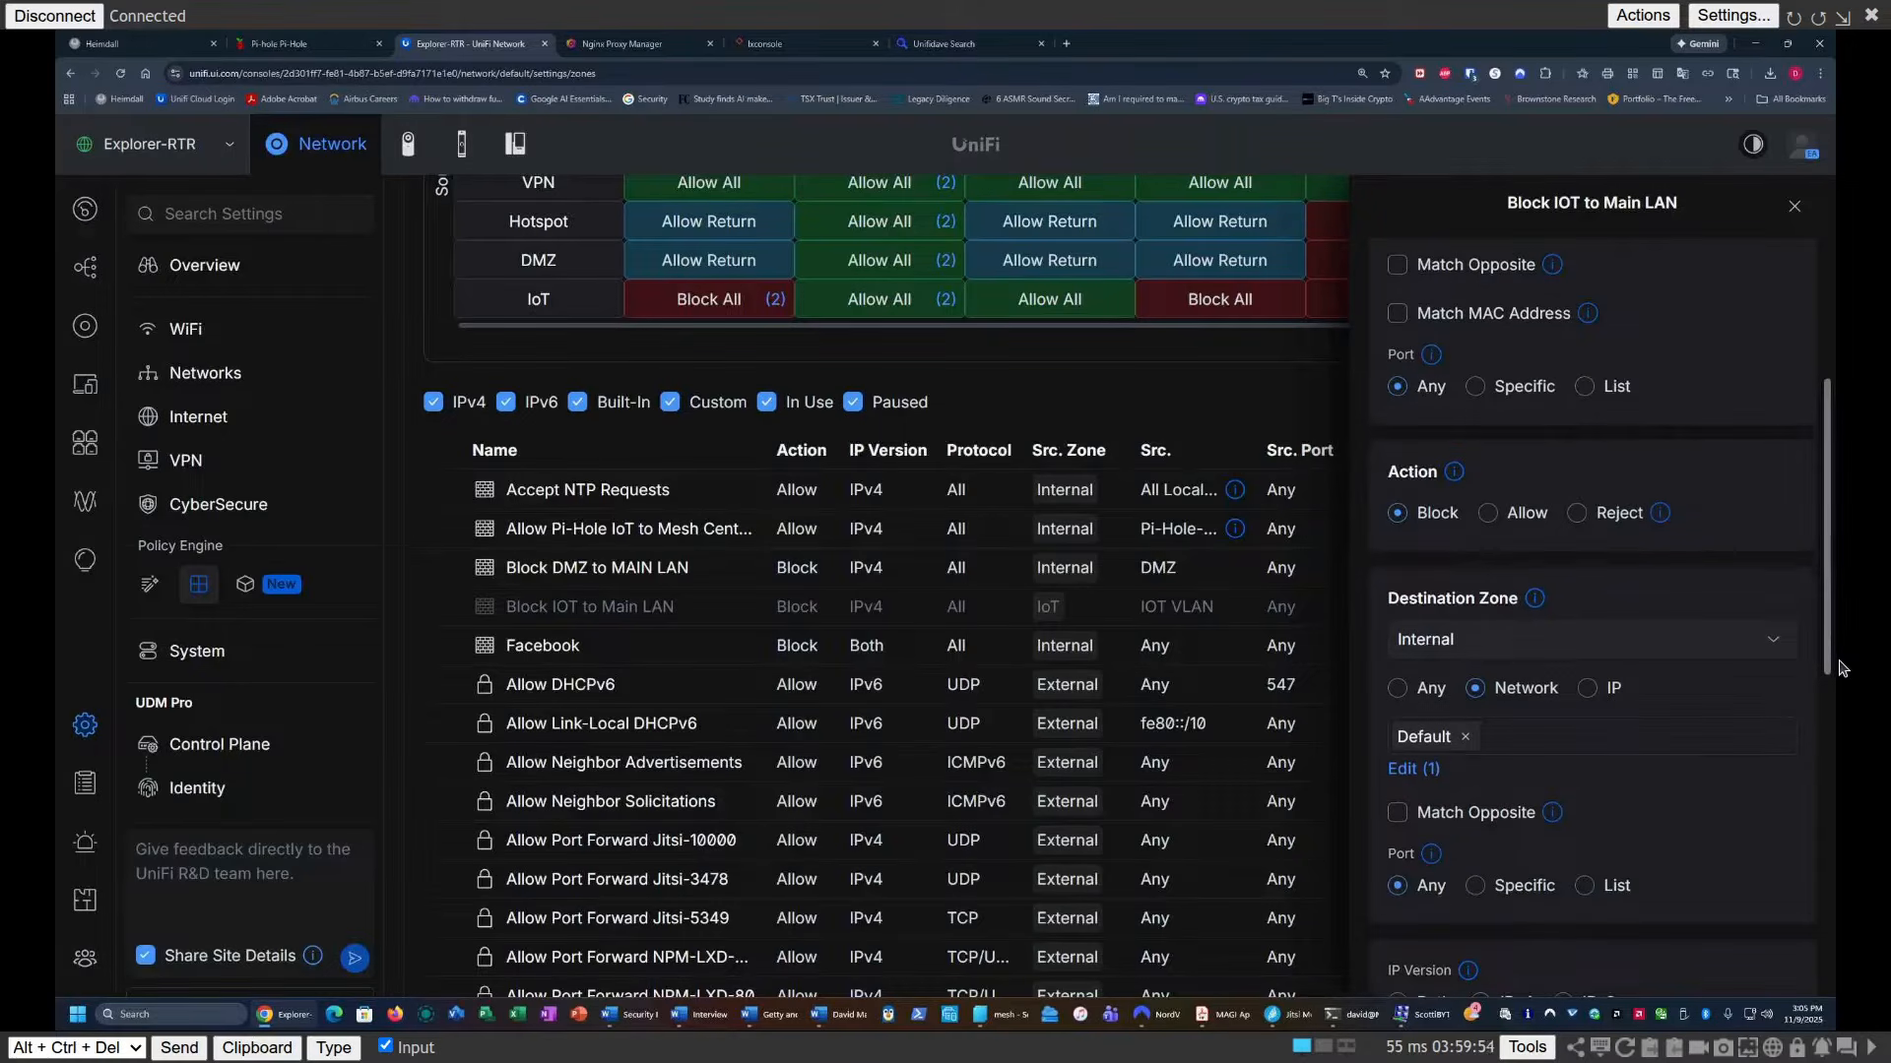
scroll(1822, 635, "down", 4)
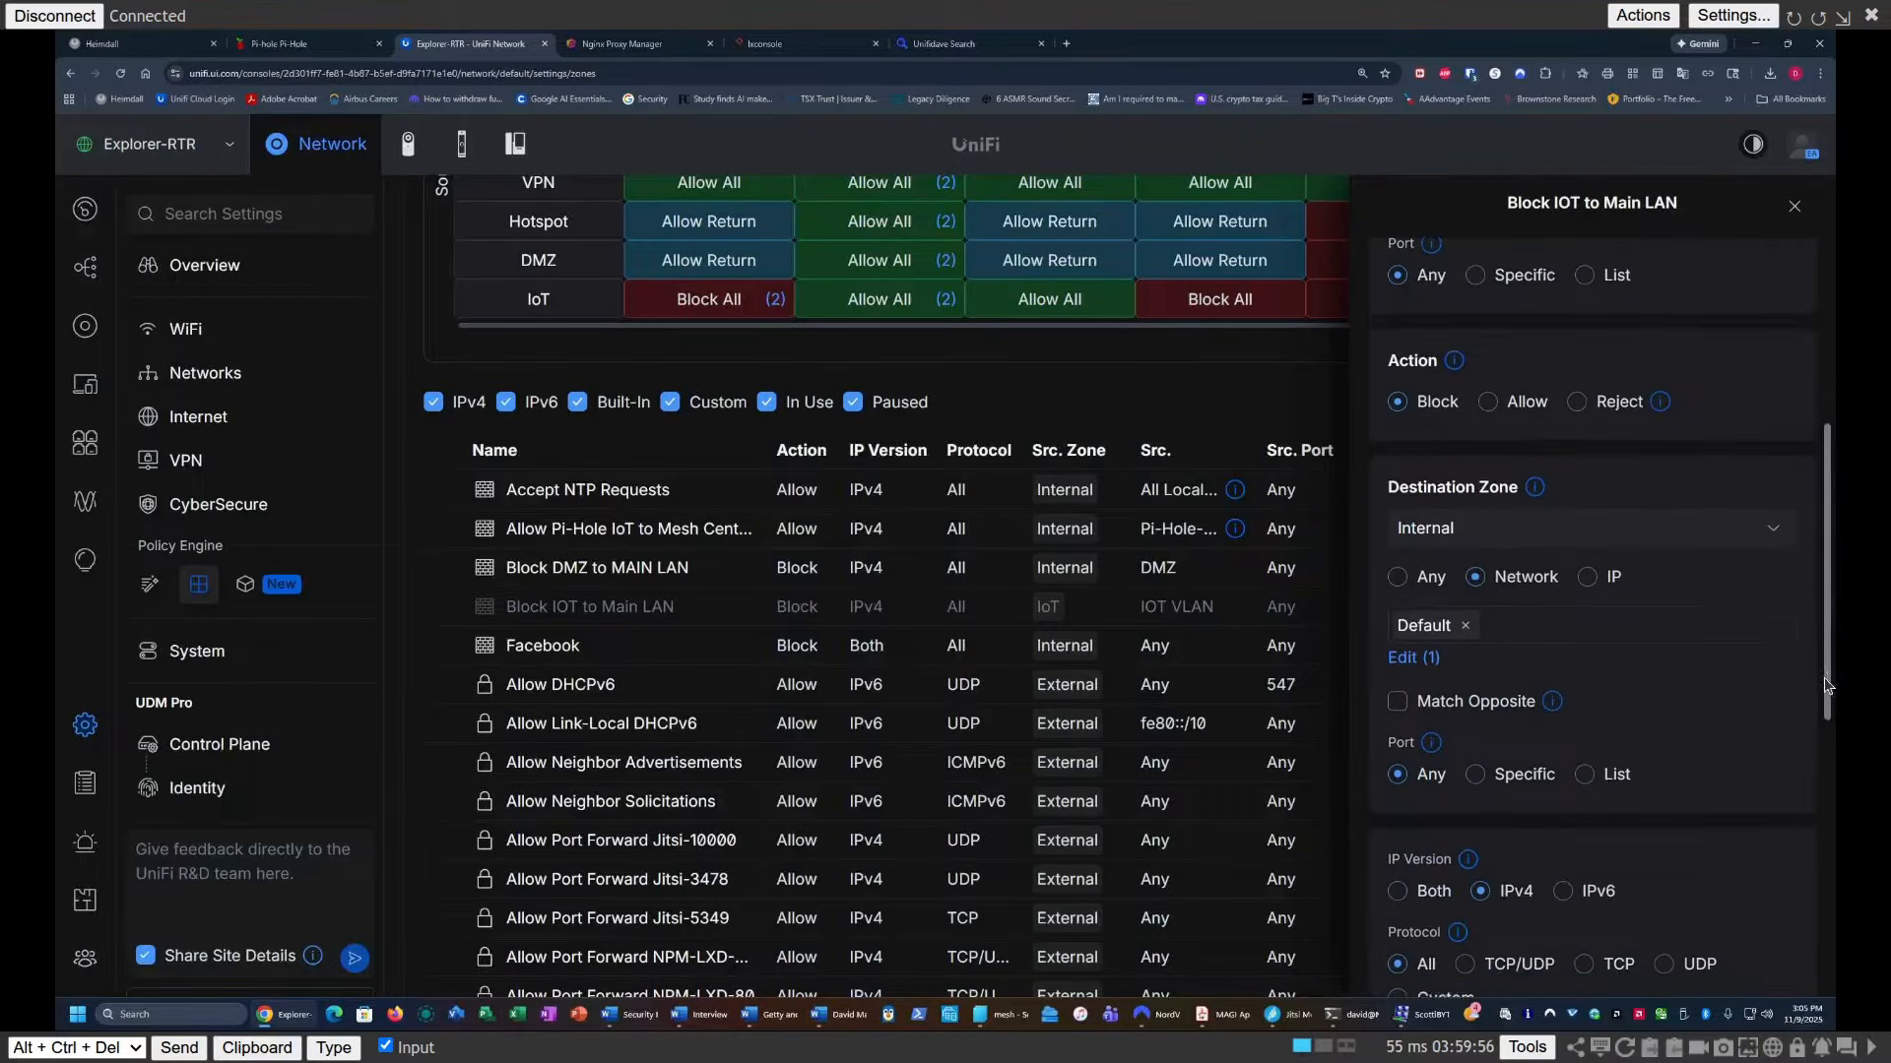
scroll(1827, 686, "down", 4)
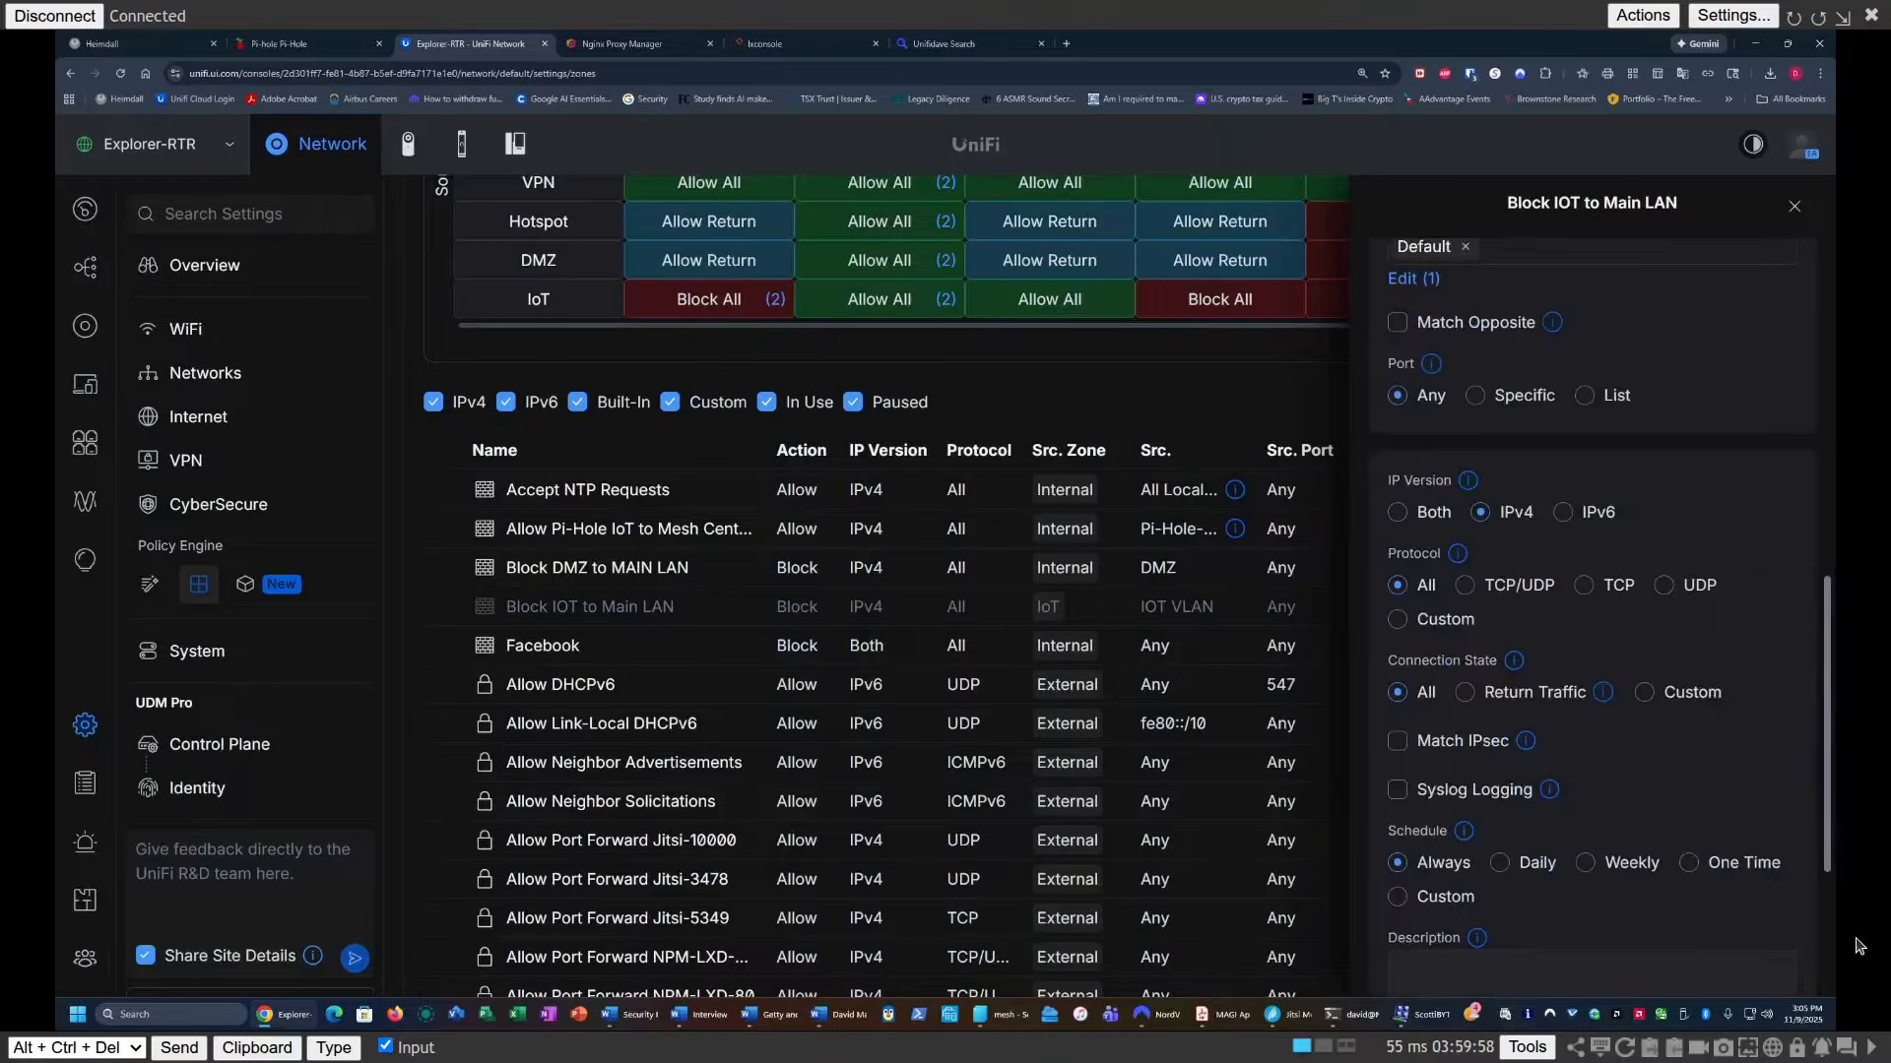
scroll(1743, 844, "down", 2)
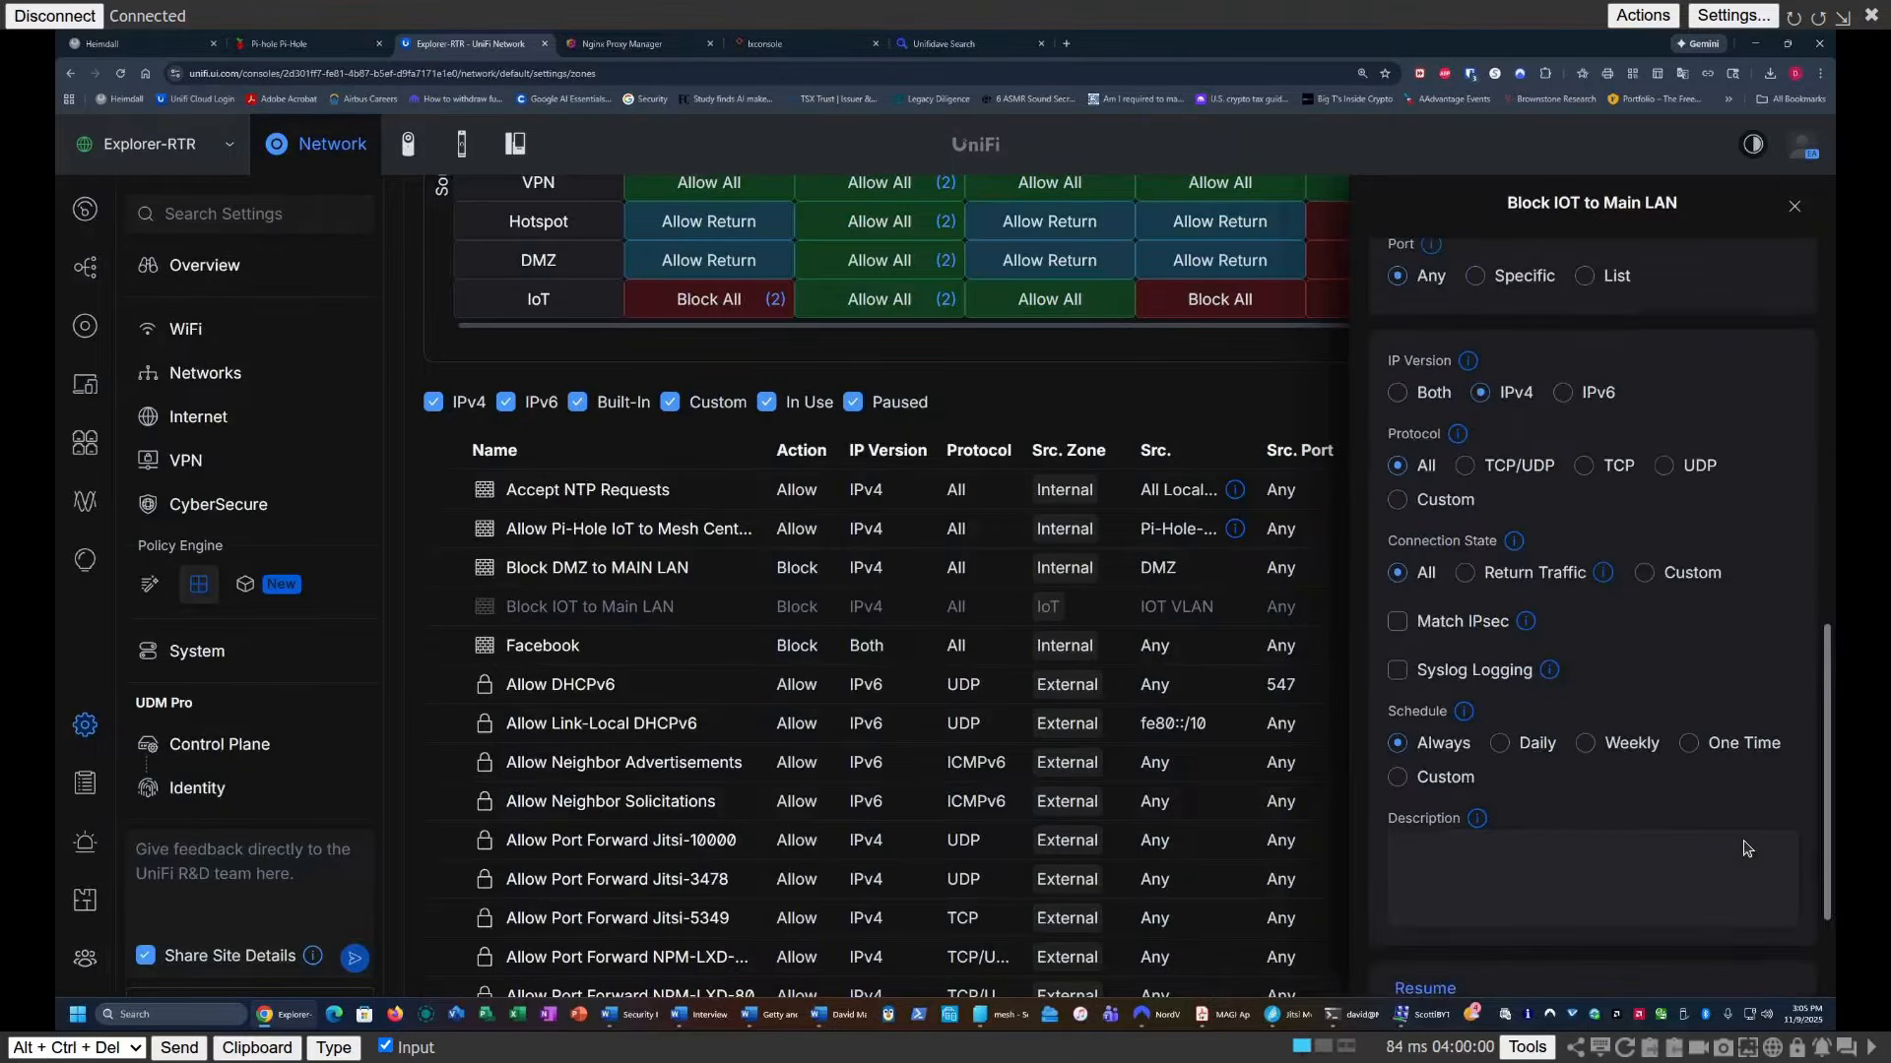
scroll(1746, 849, "down", 2)
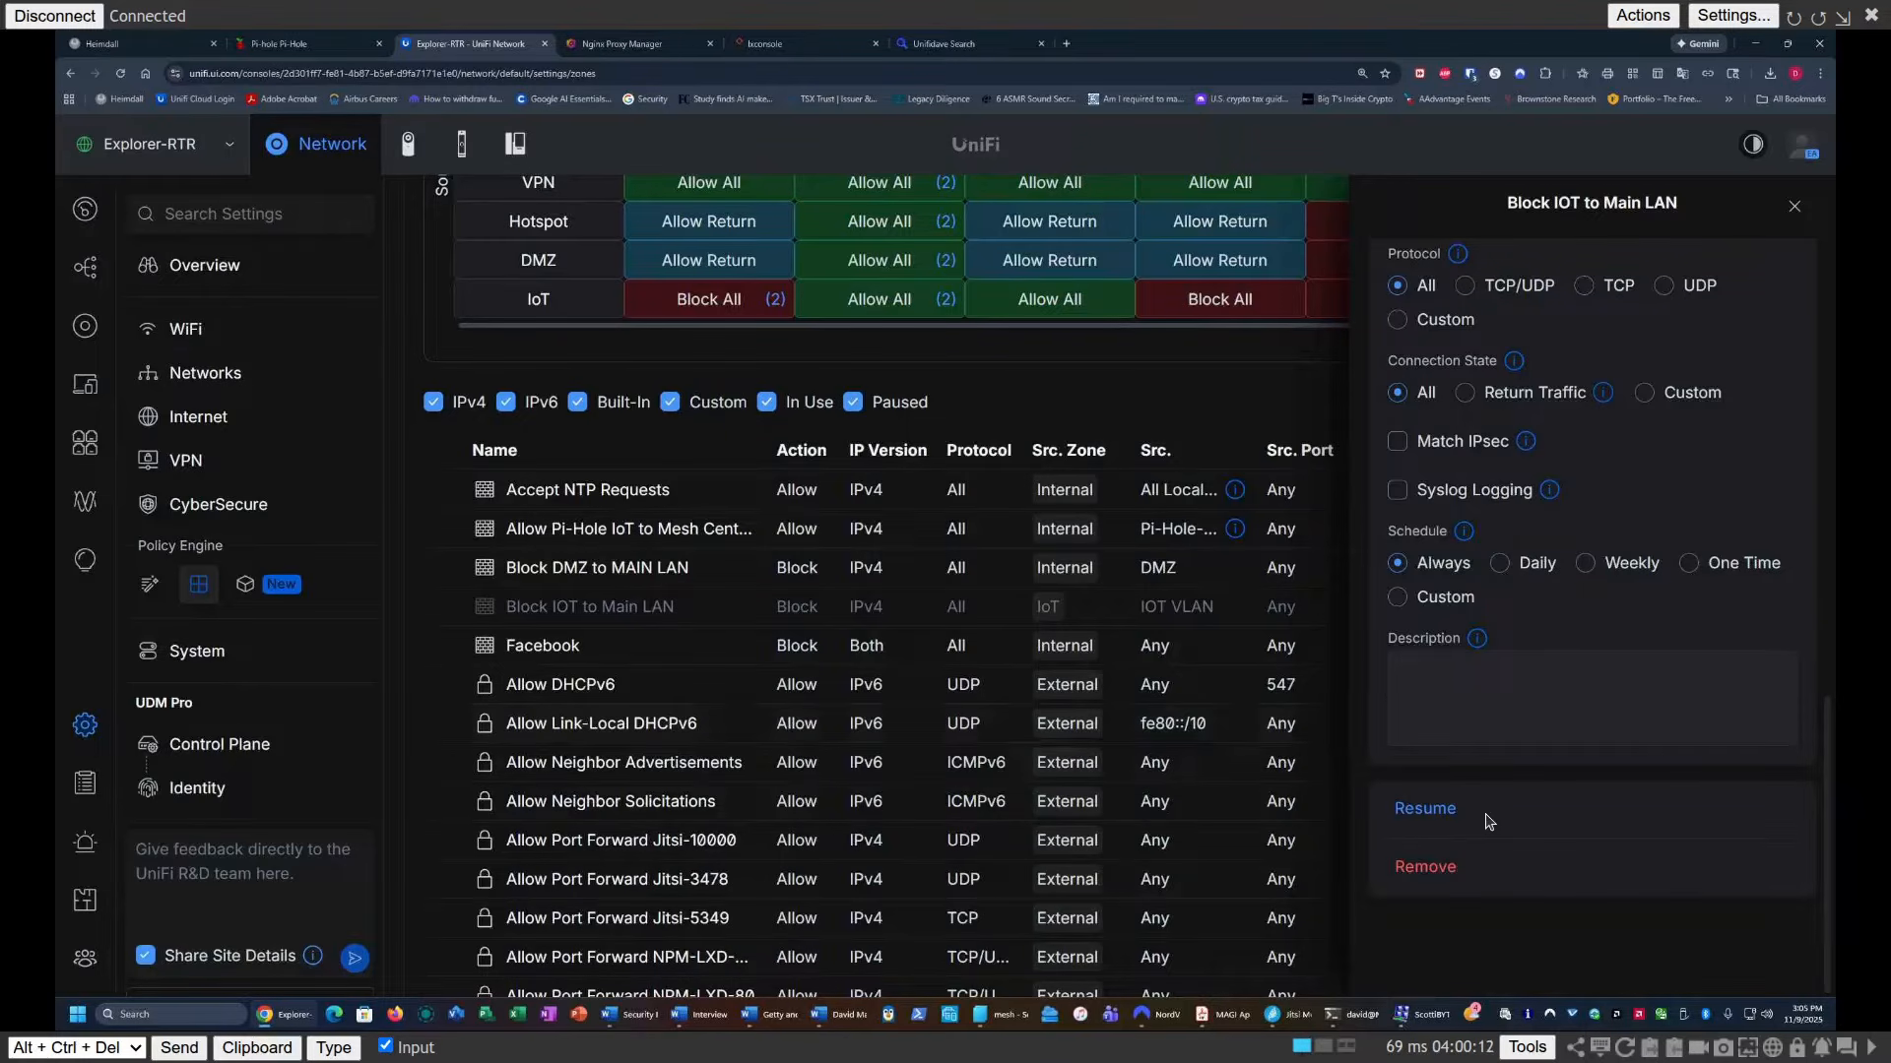
left_click(1424, 811)
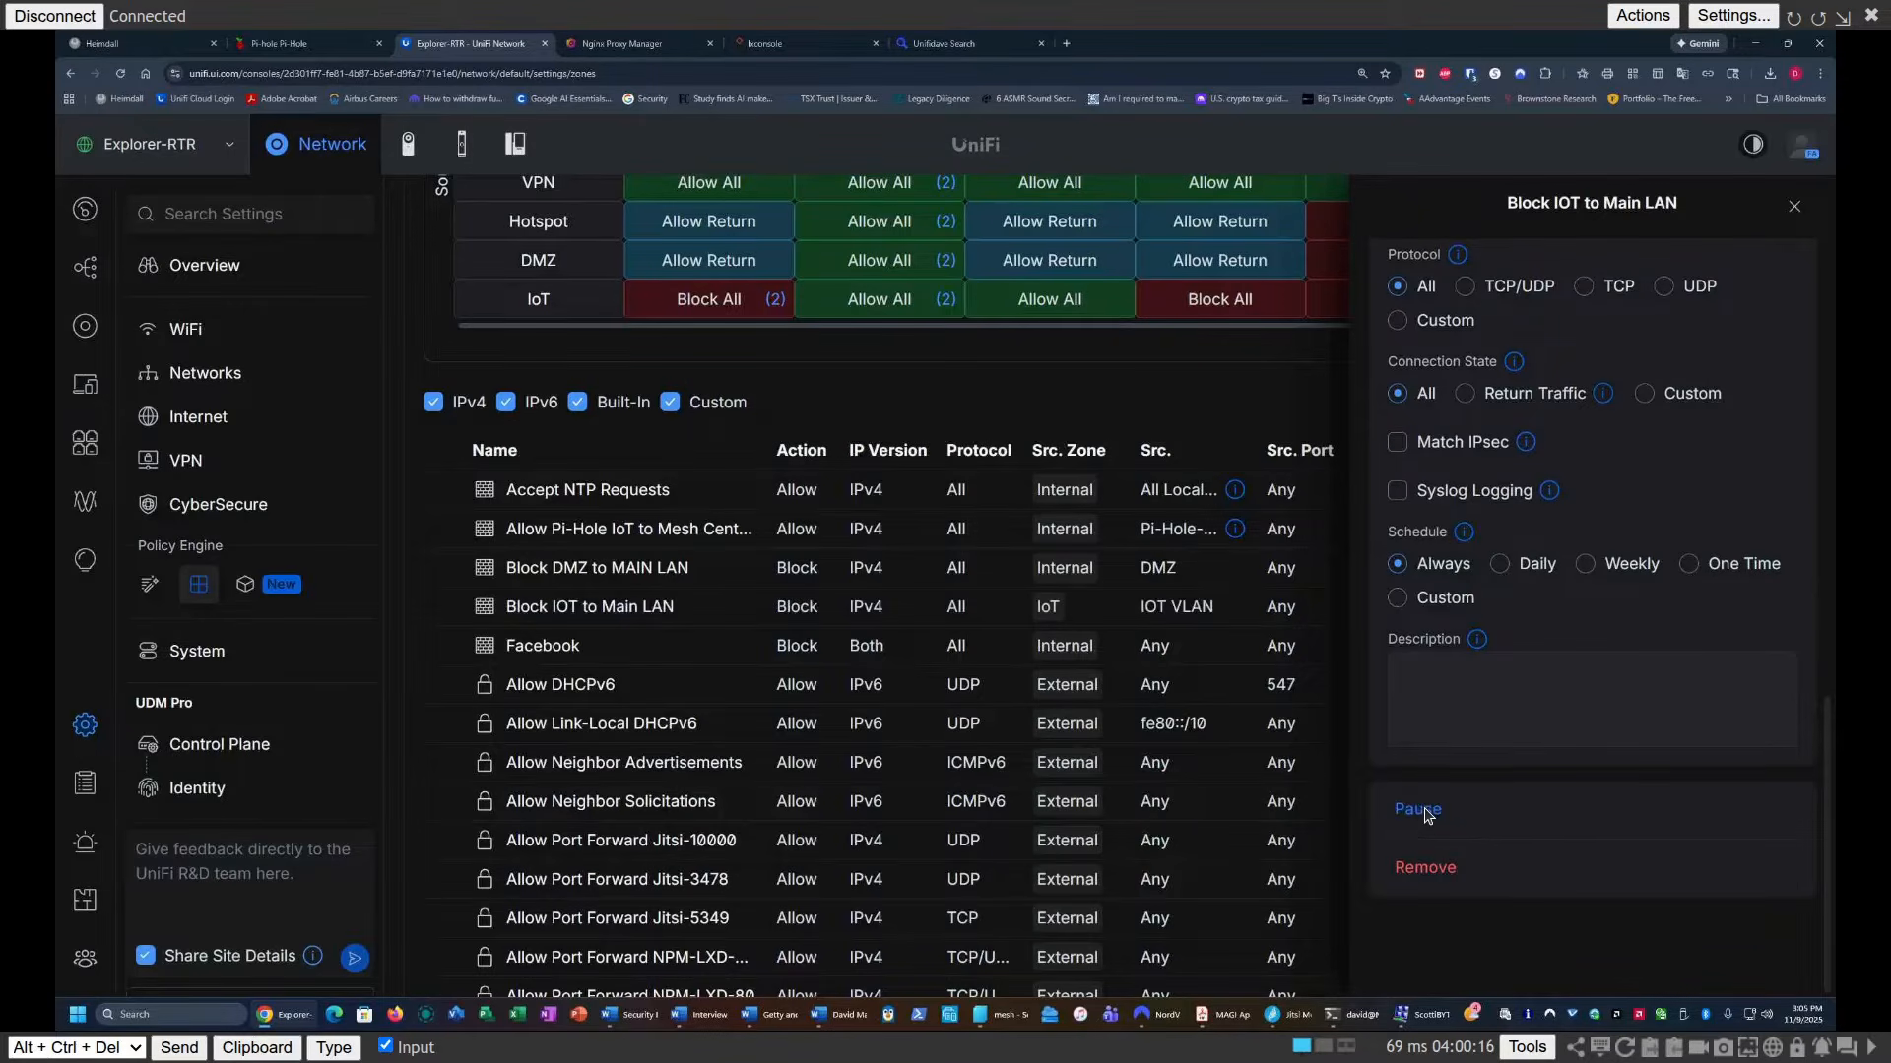
left_click(1796, 209)
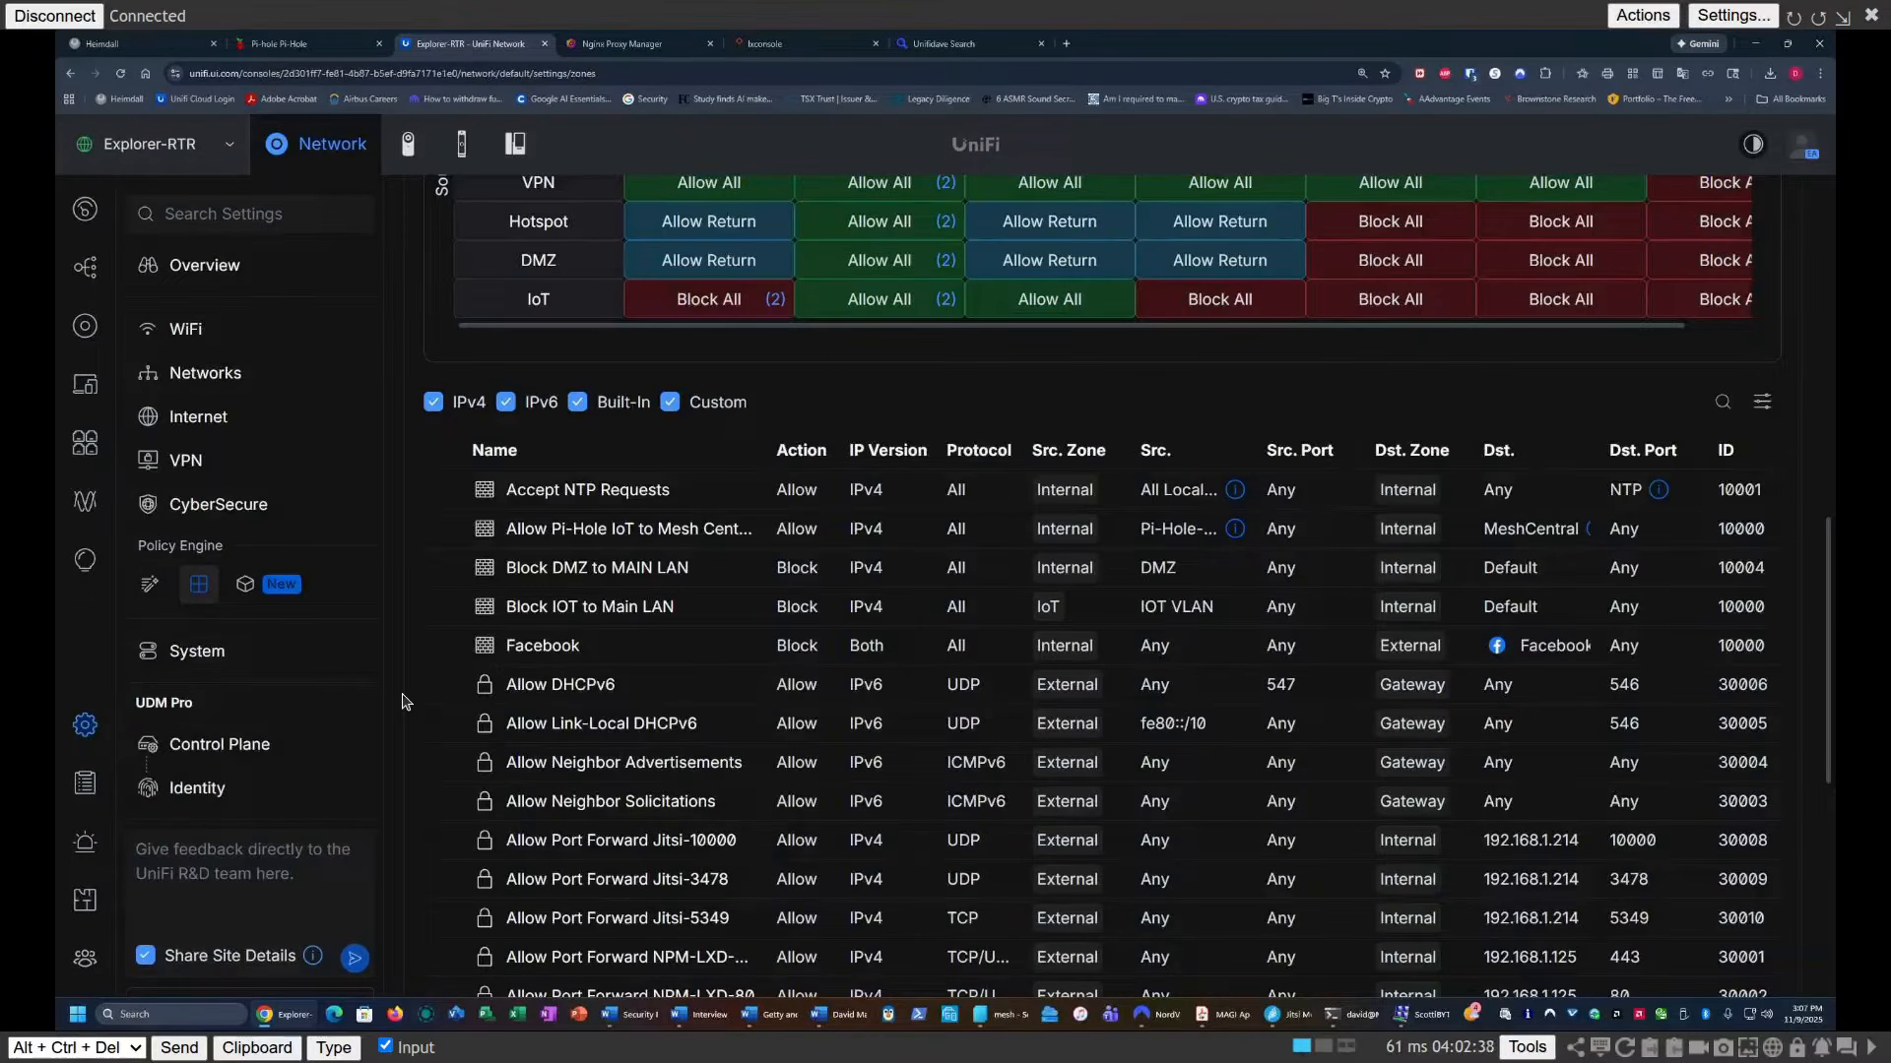
Step: Set the Block IOT to Main LAN policy's destination to Any within the Internal zone and apply the changes
left_click(580, 609)
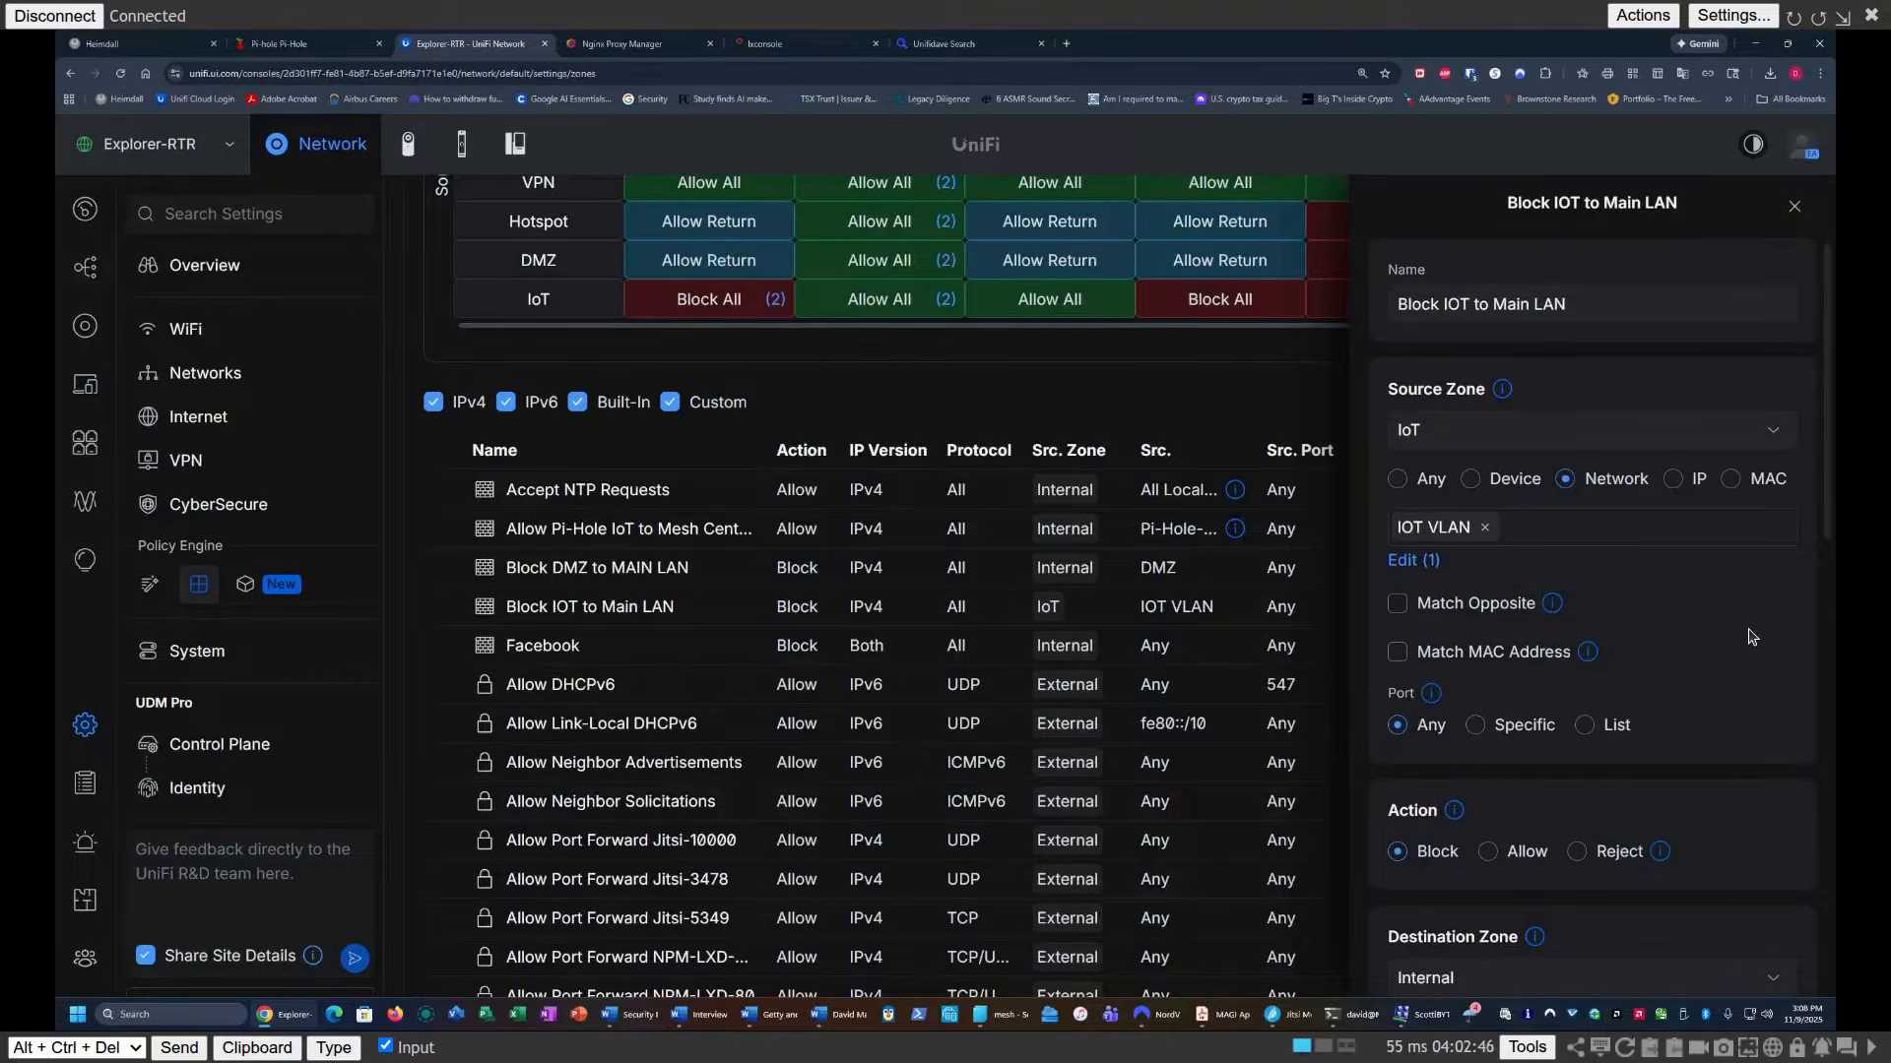
scroll(1711, 652, "down", 3)
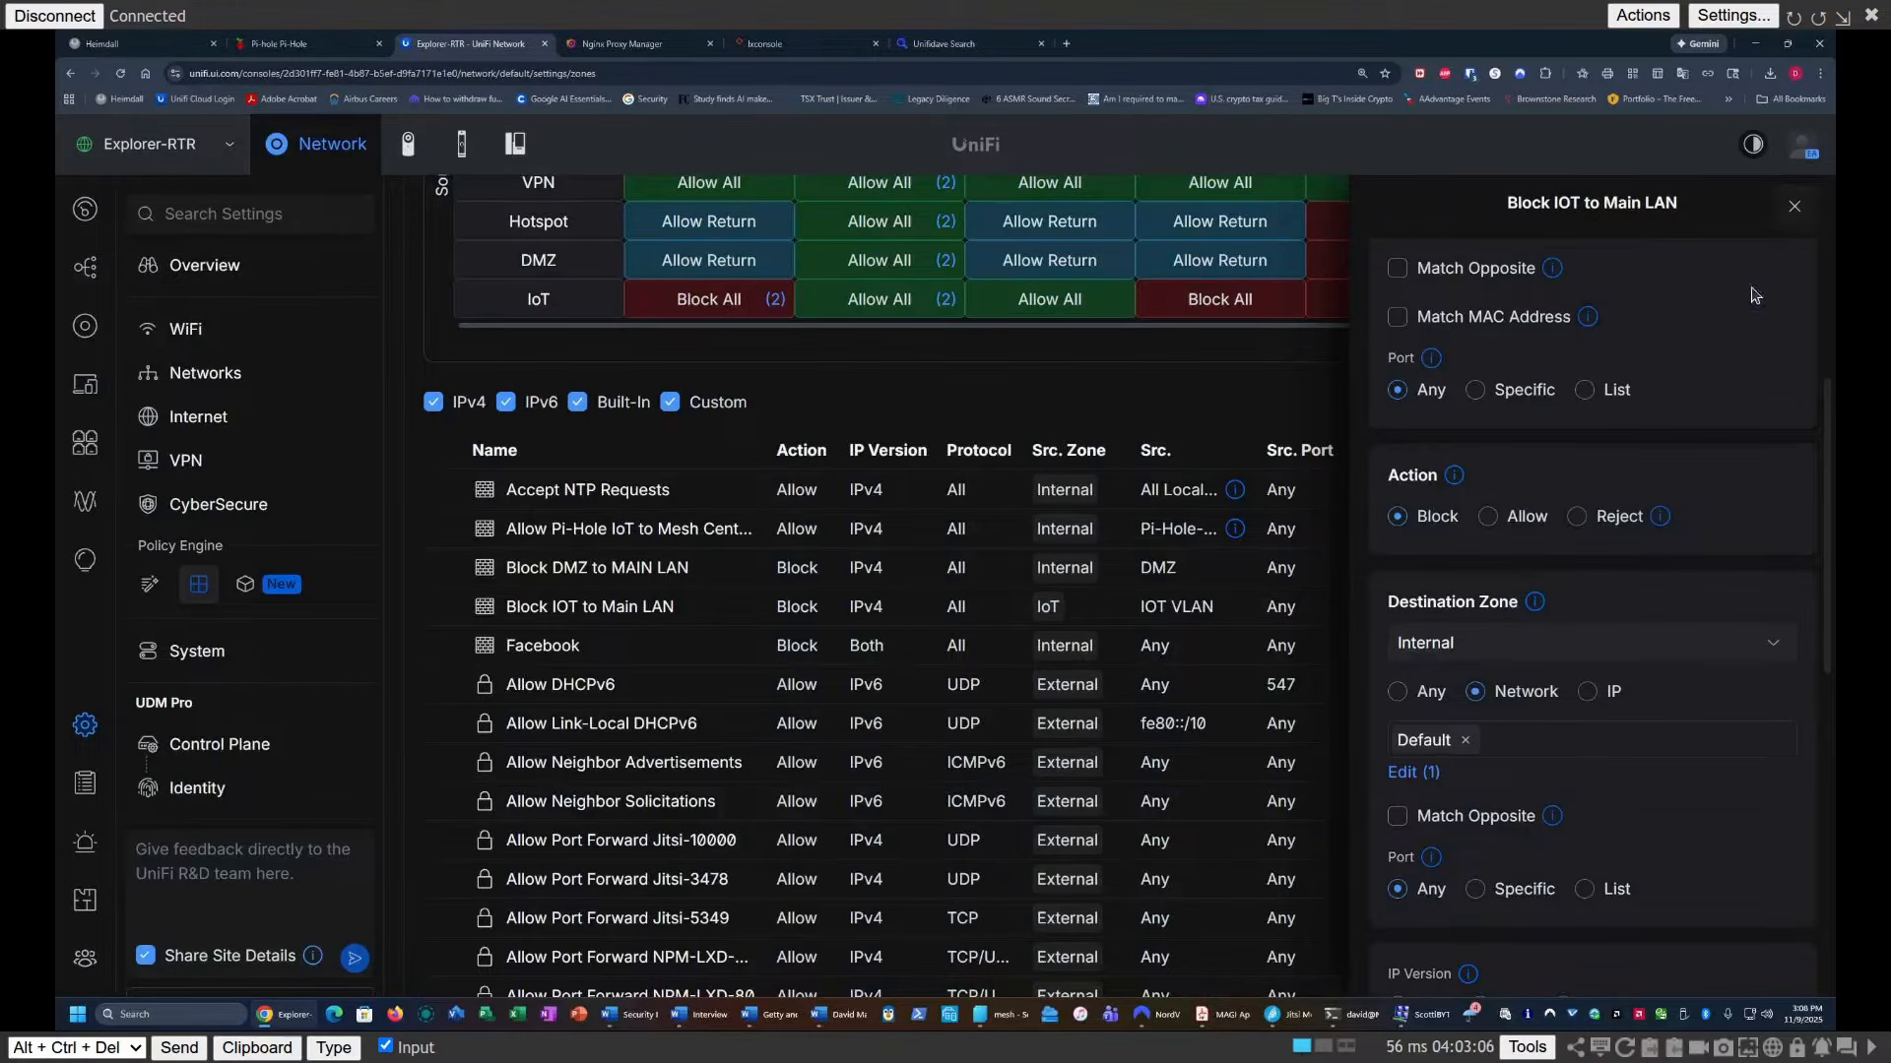
left_click(1402, 694)
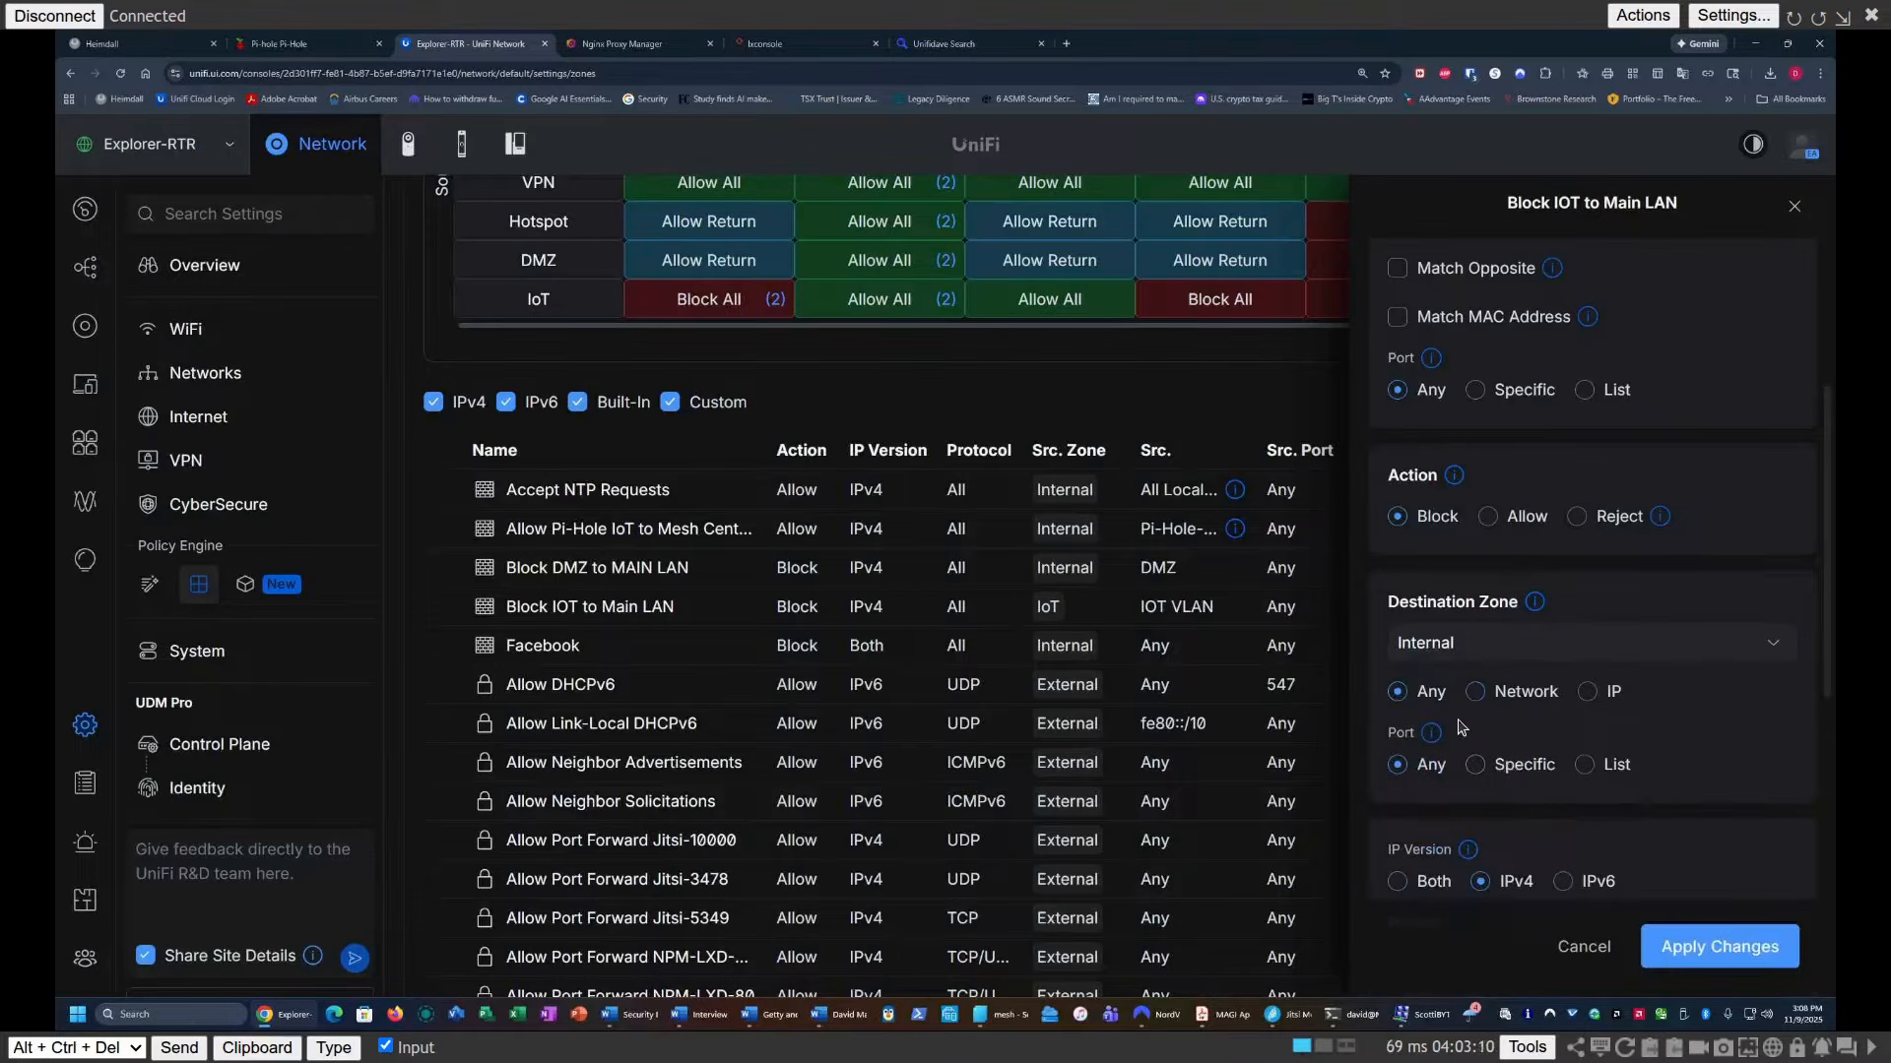
left_click(1694, 943)
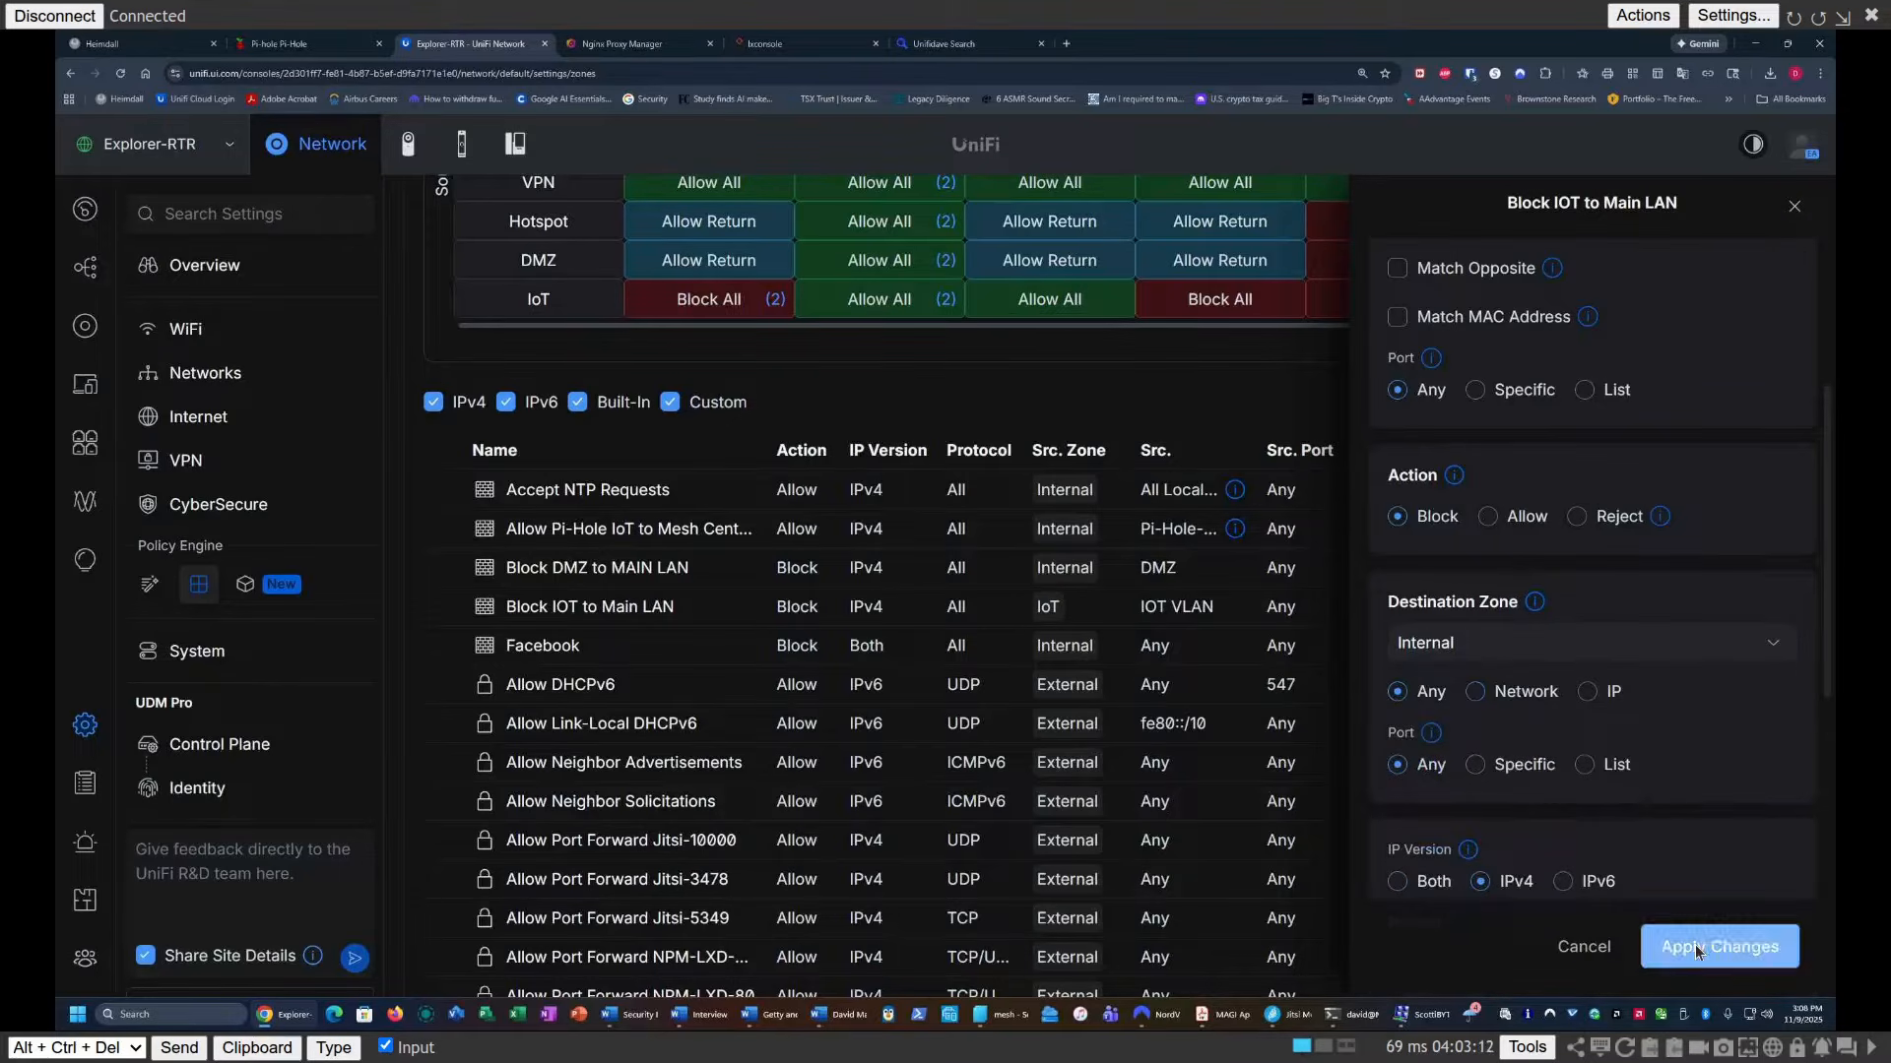
left_click(1794, 209)
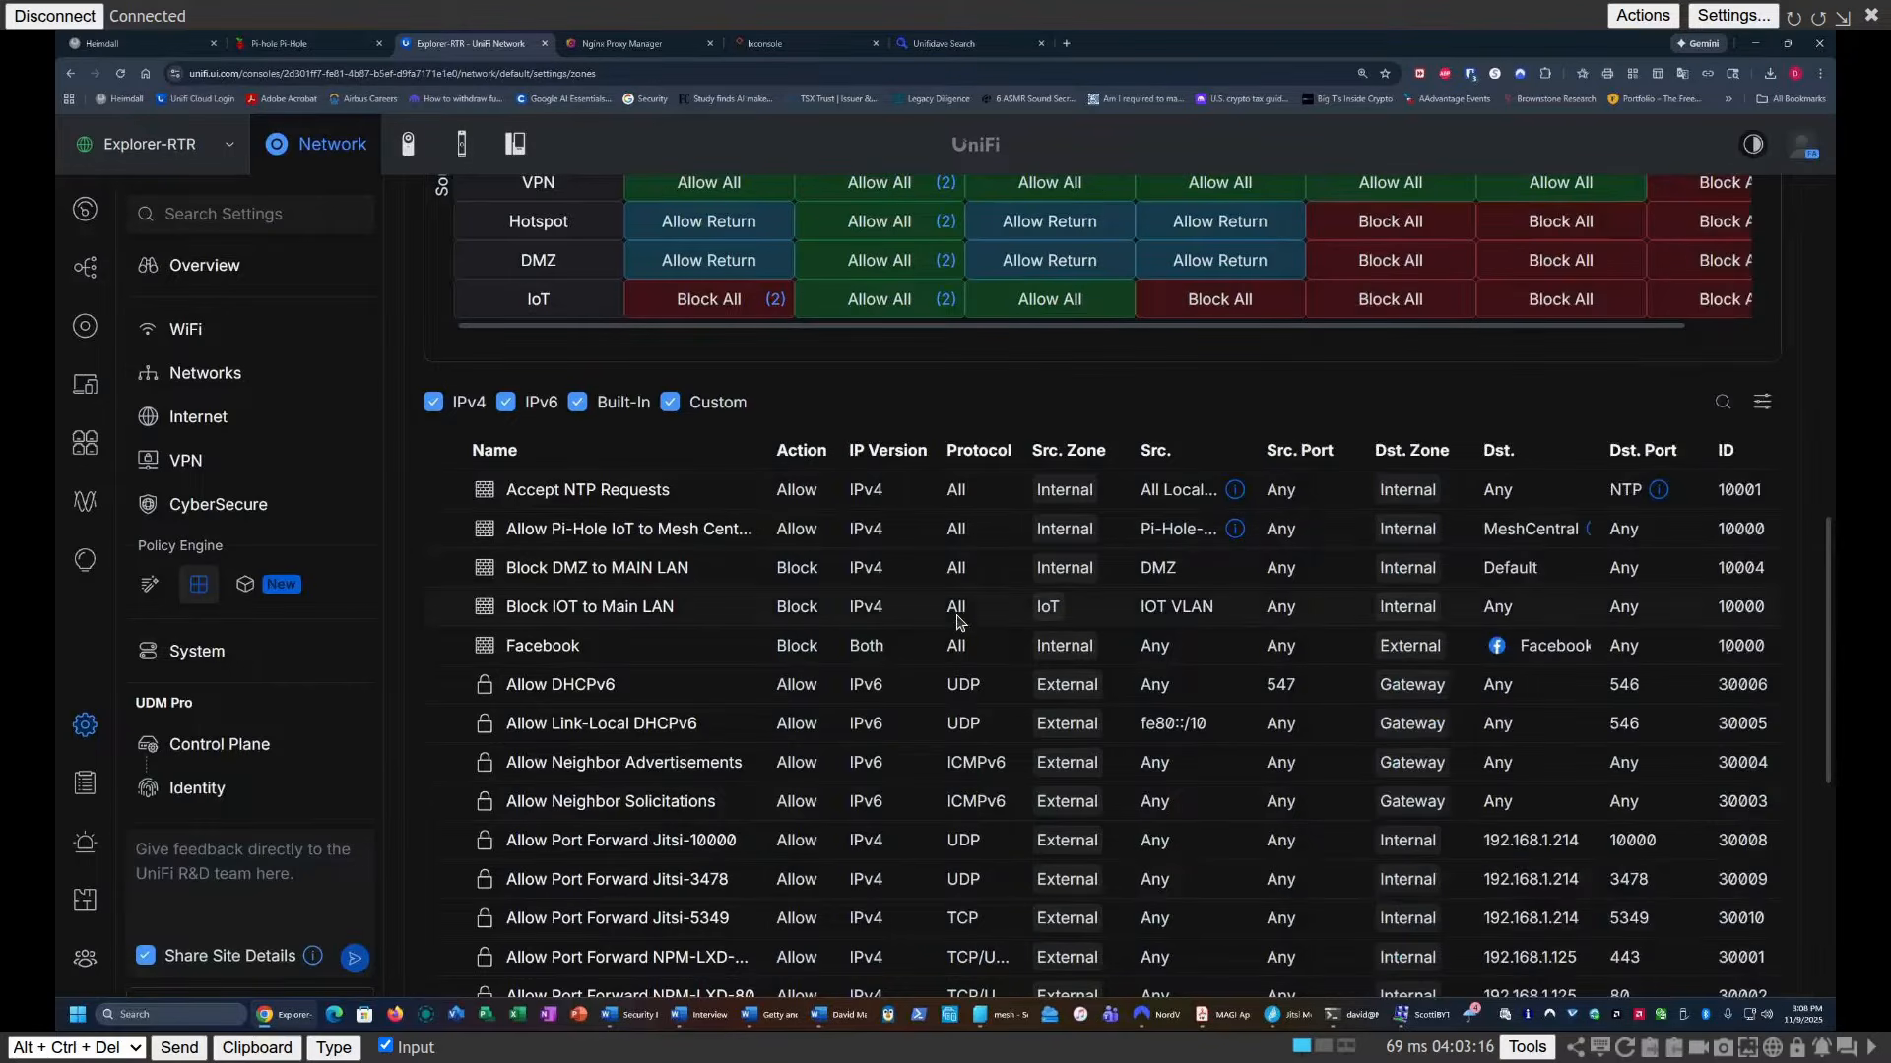
Step: Review the networks assigned to each zone and the zone matrix, filtering the policies to those from Internal to IoT
scroll(955, 620, "up", 3)
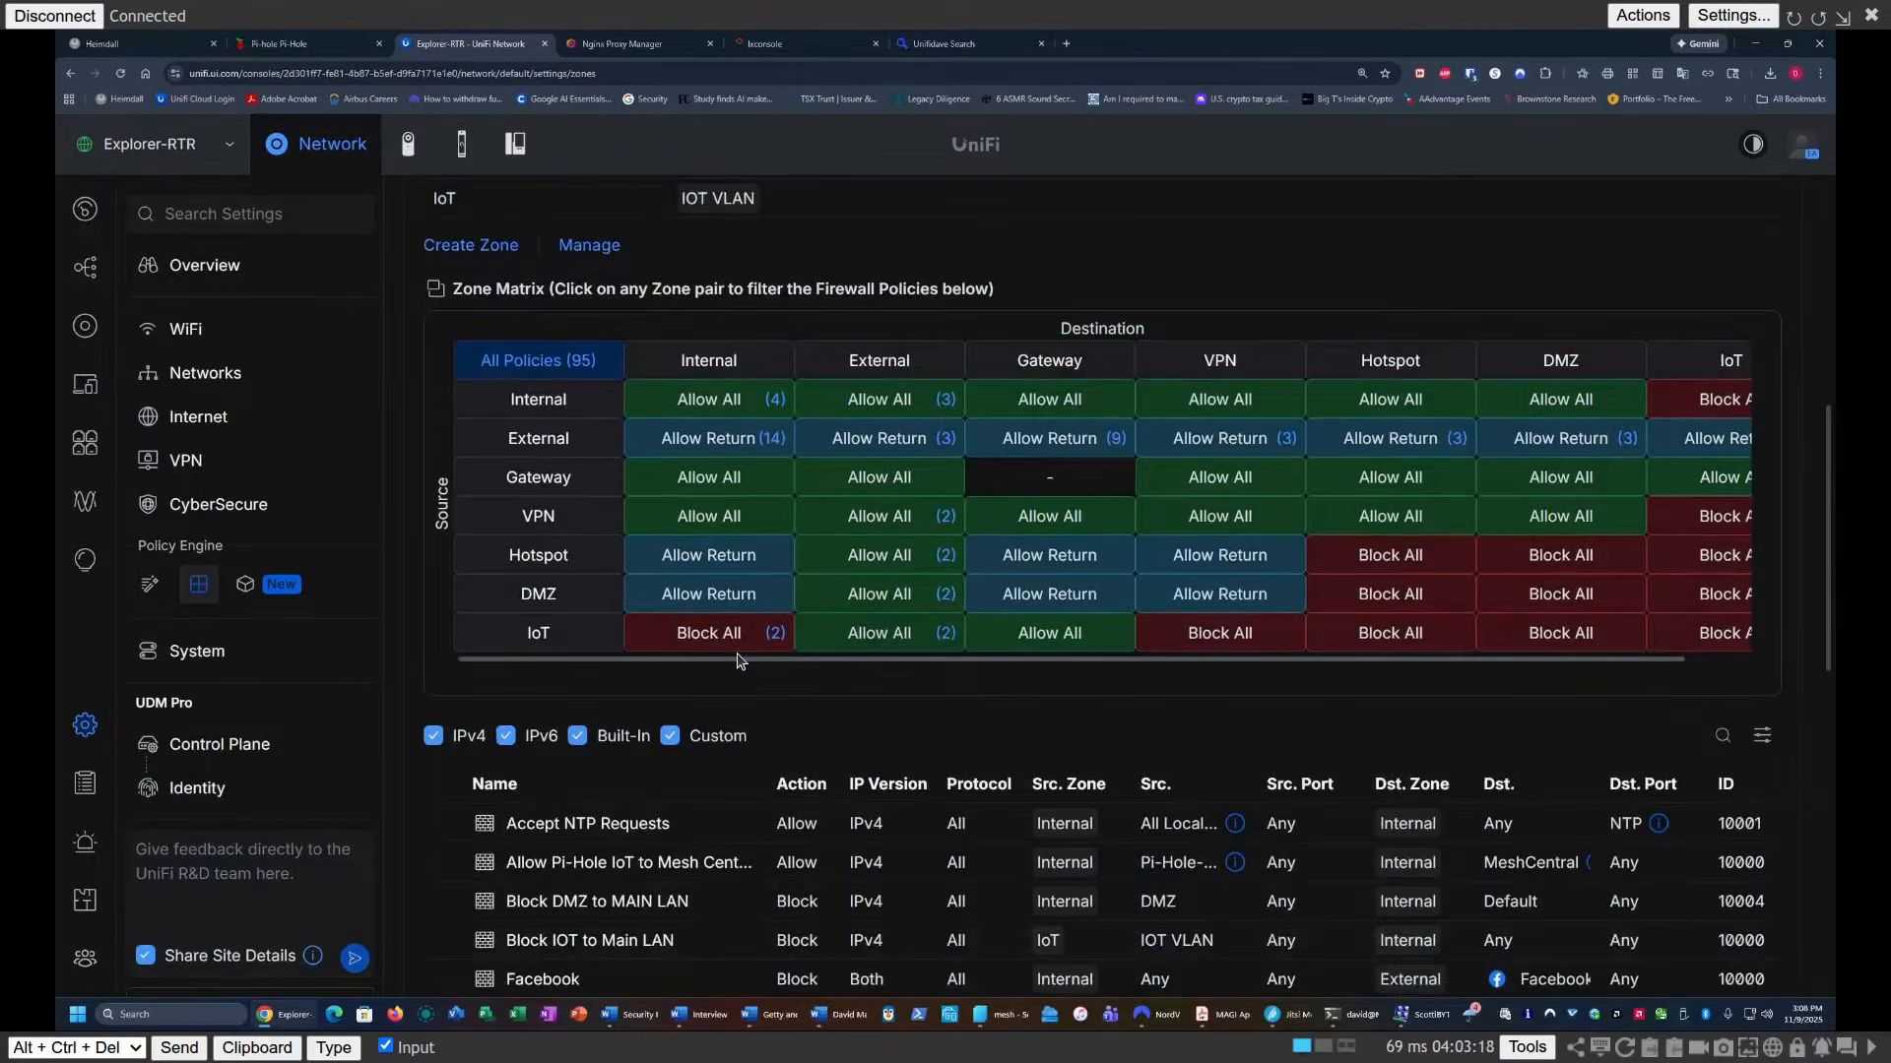
scroll(788, 687, "up", 5)
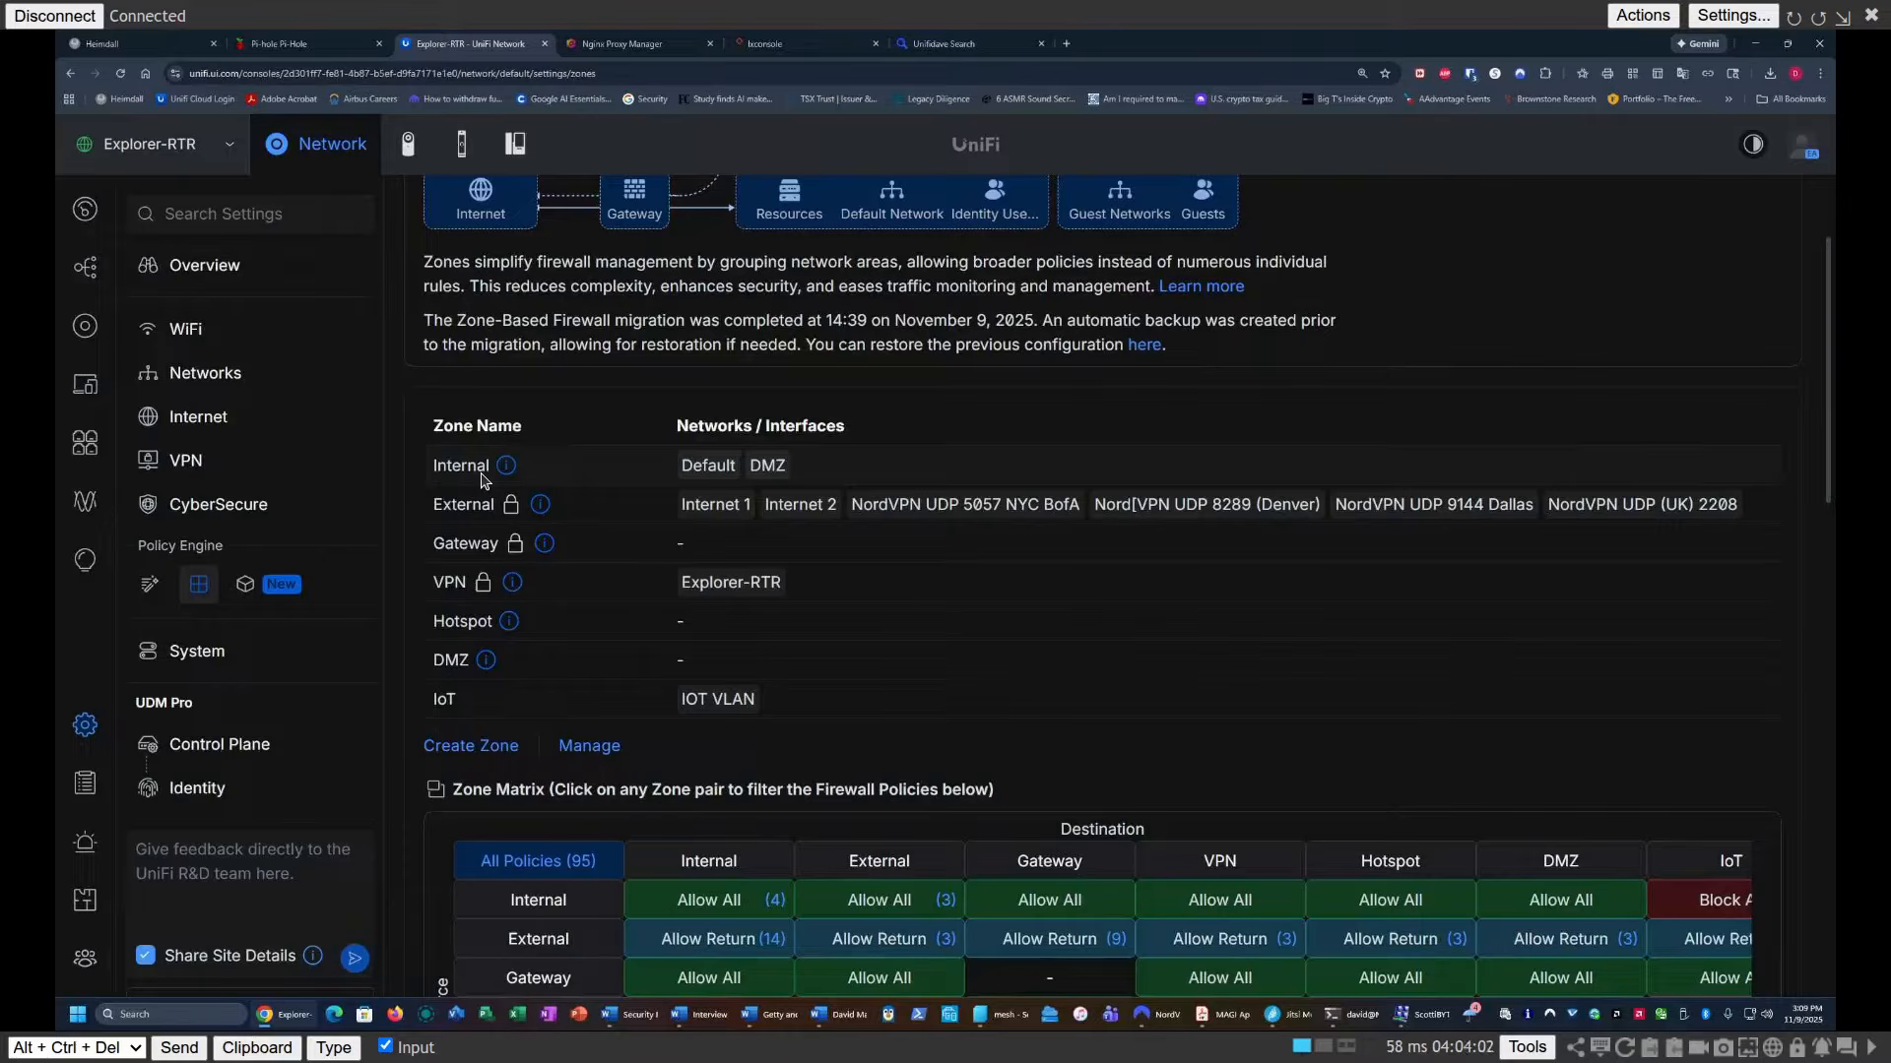
scroll(835, 620, "up", 2)
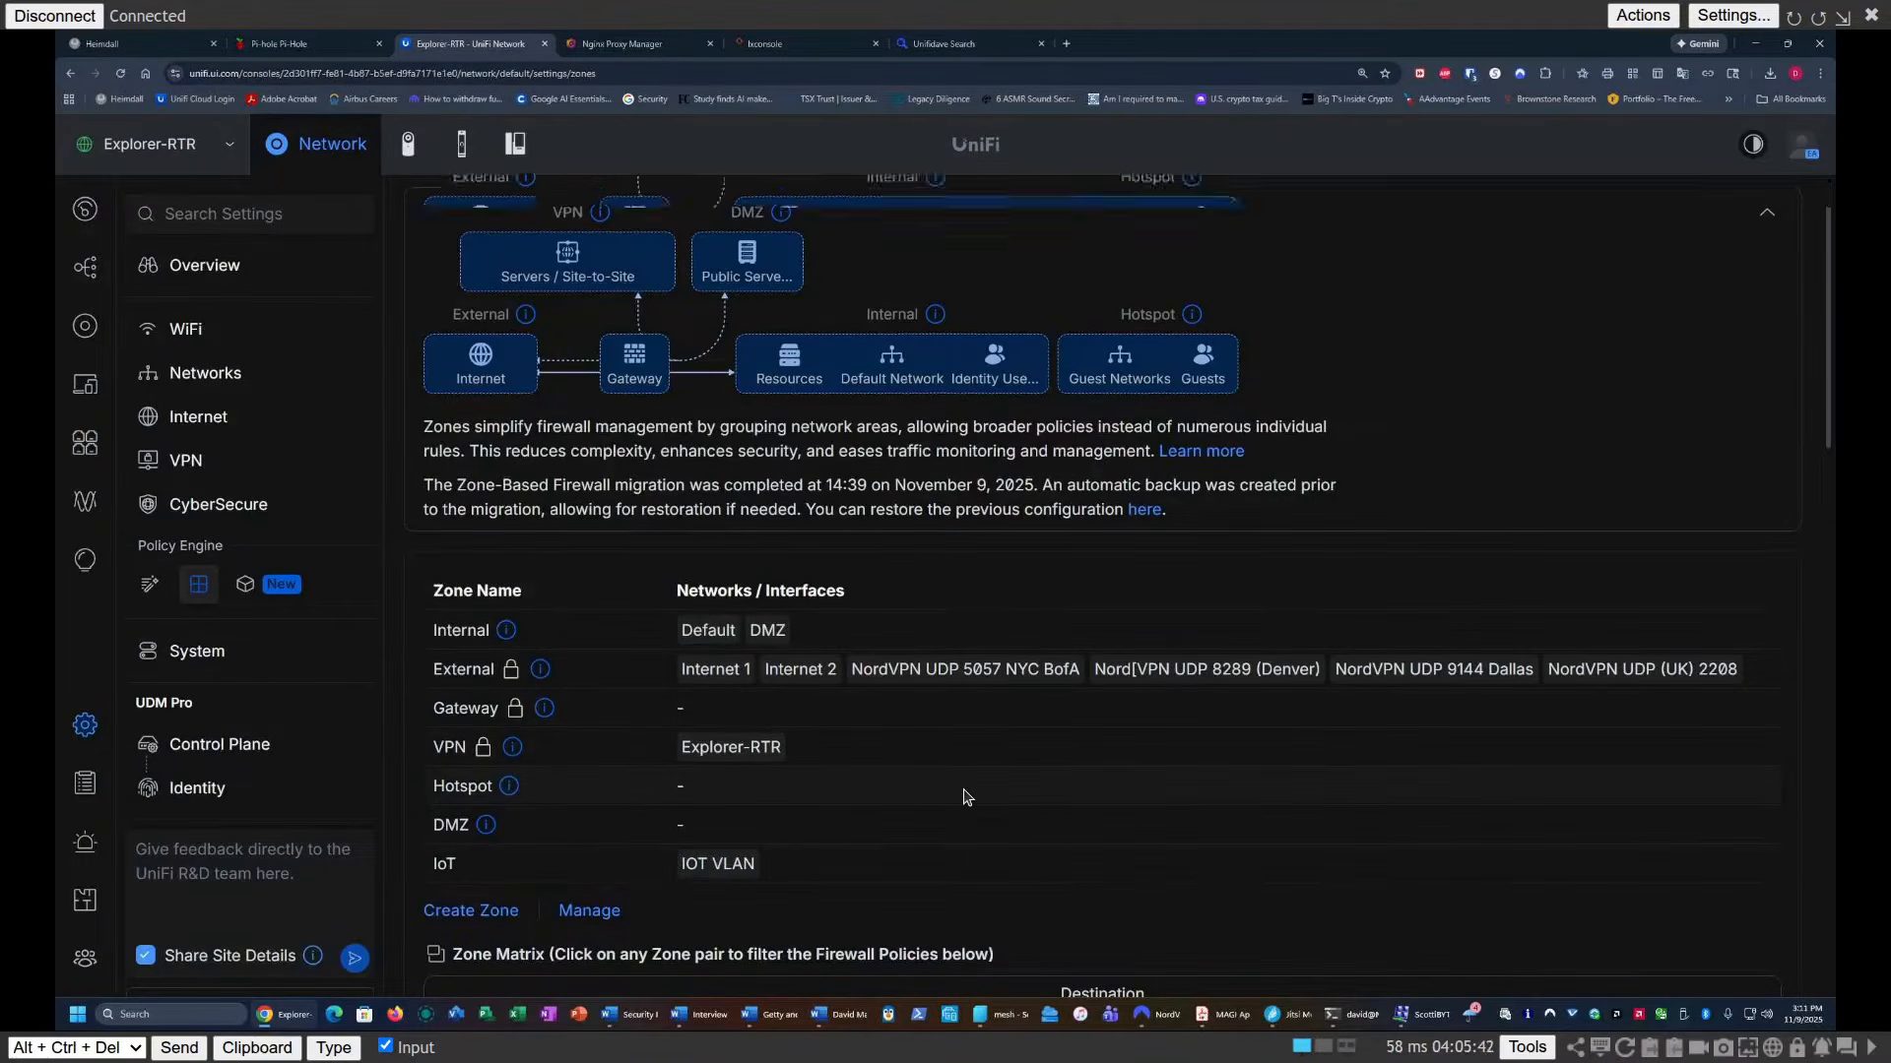
scroll(965, 798, "down", 2)
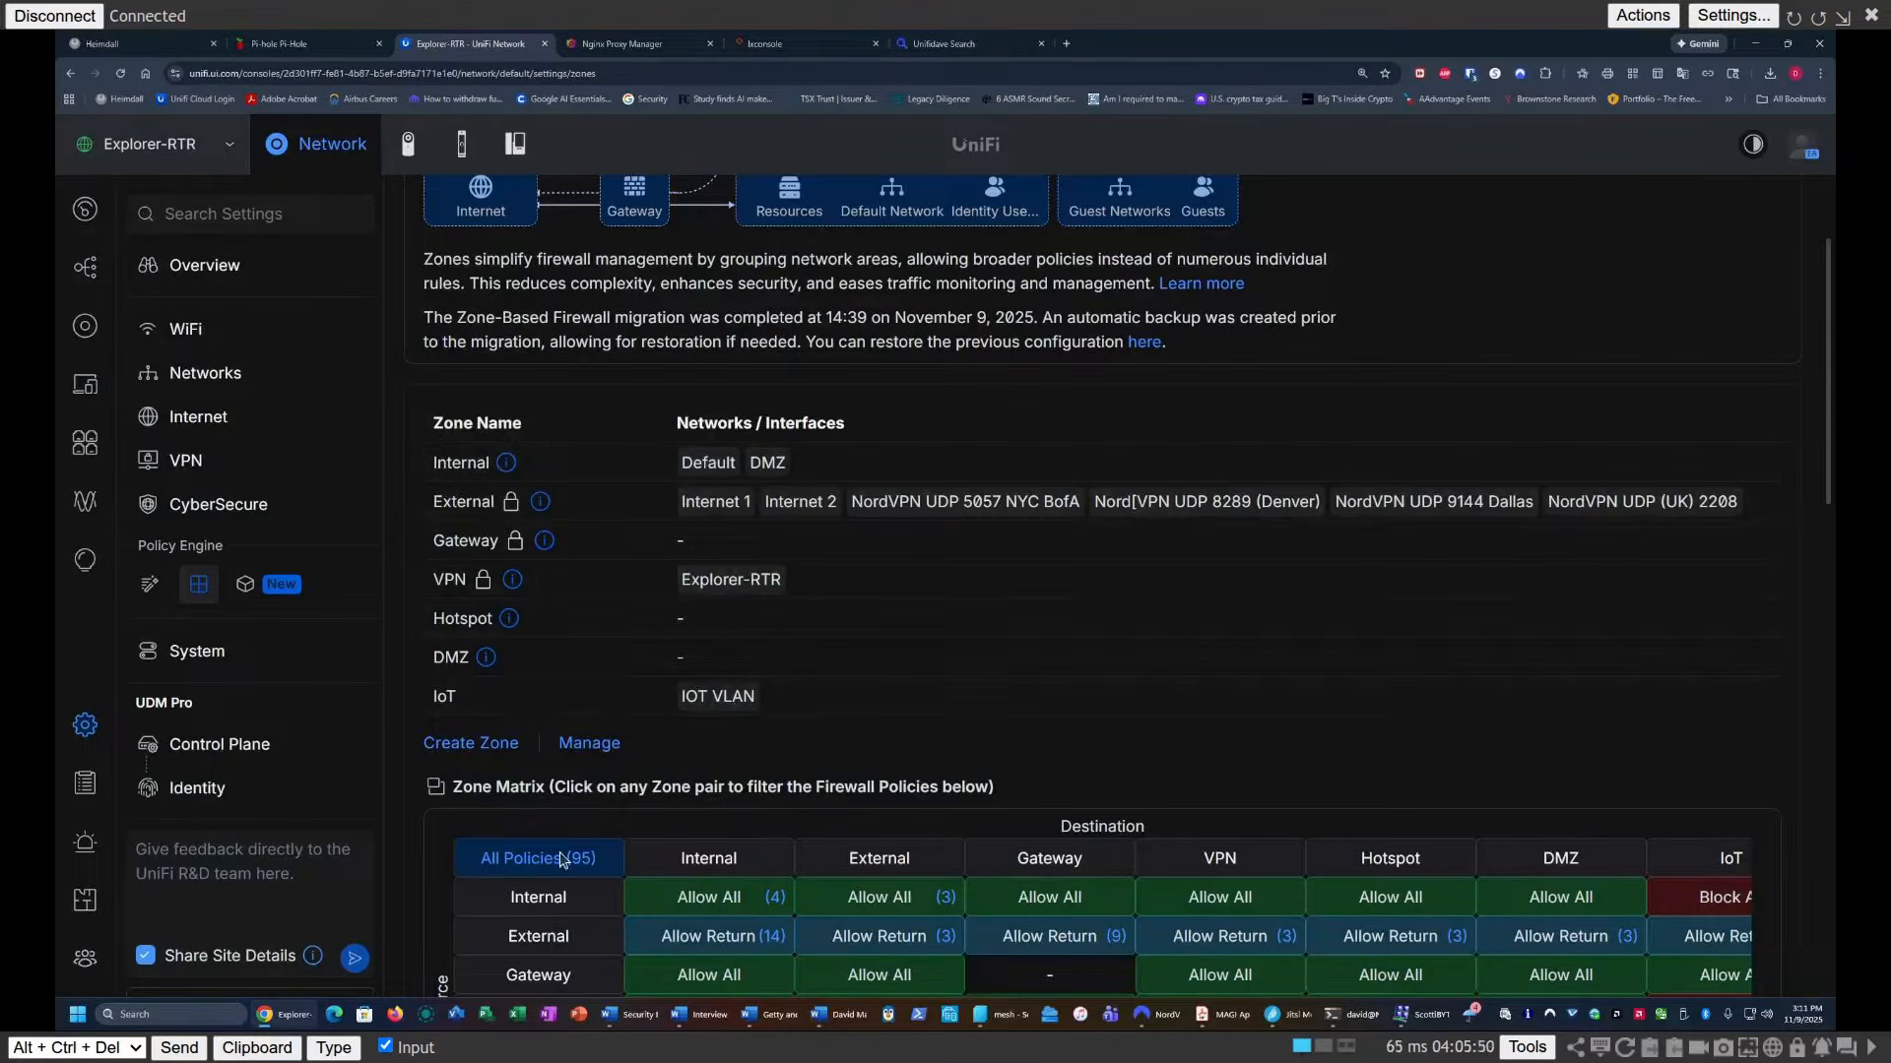
scroll(557, 788, "down", 3)
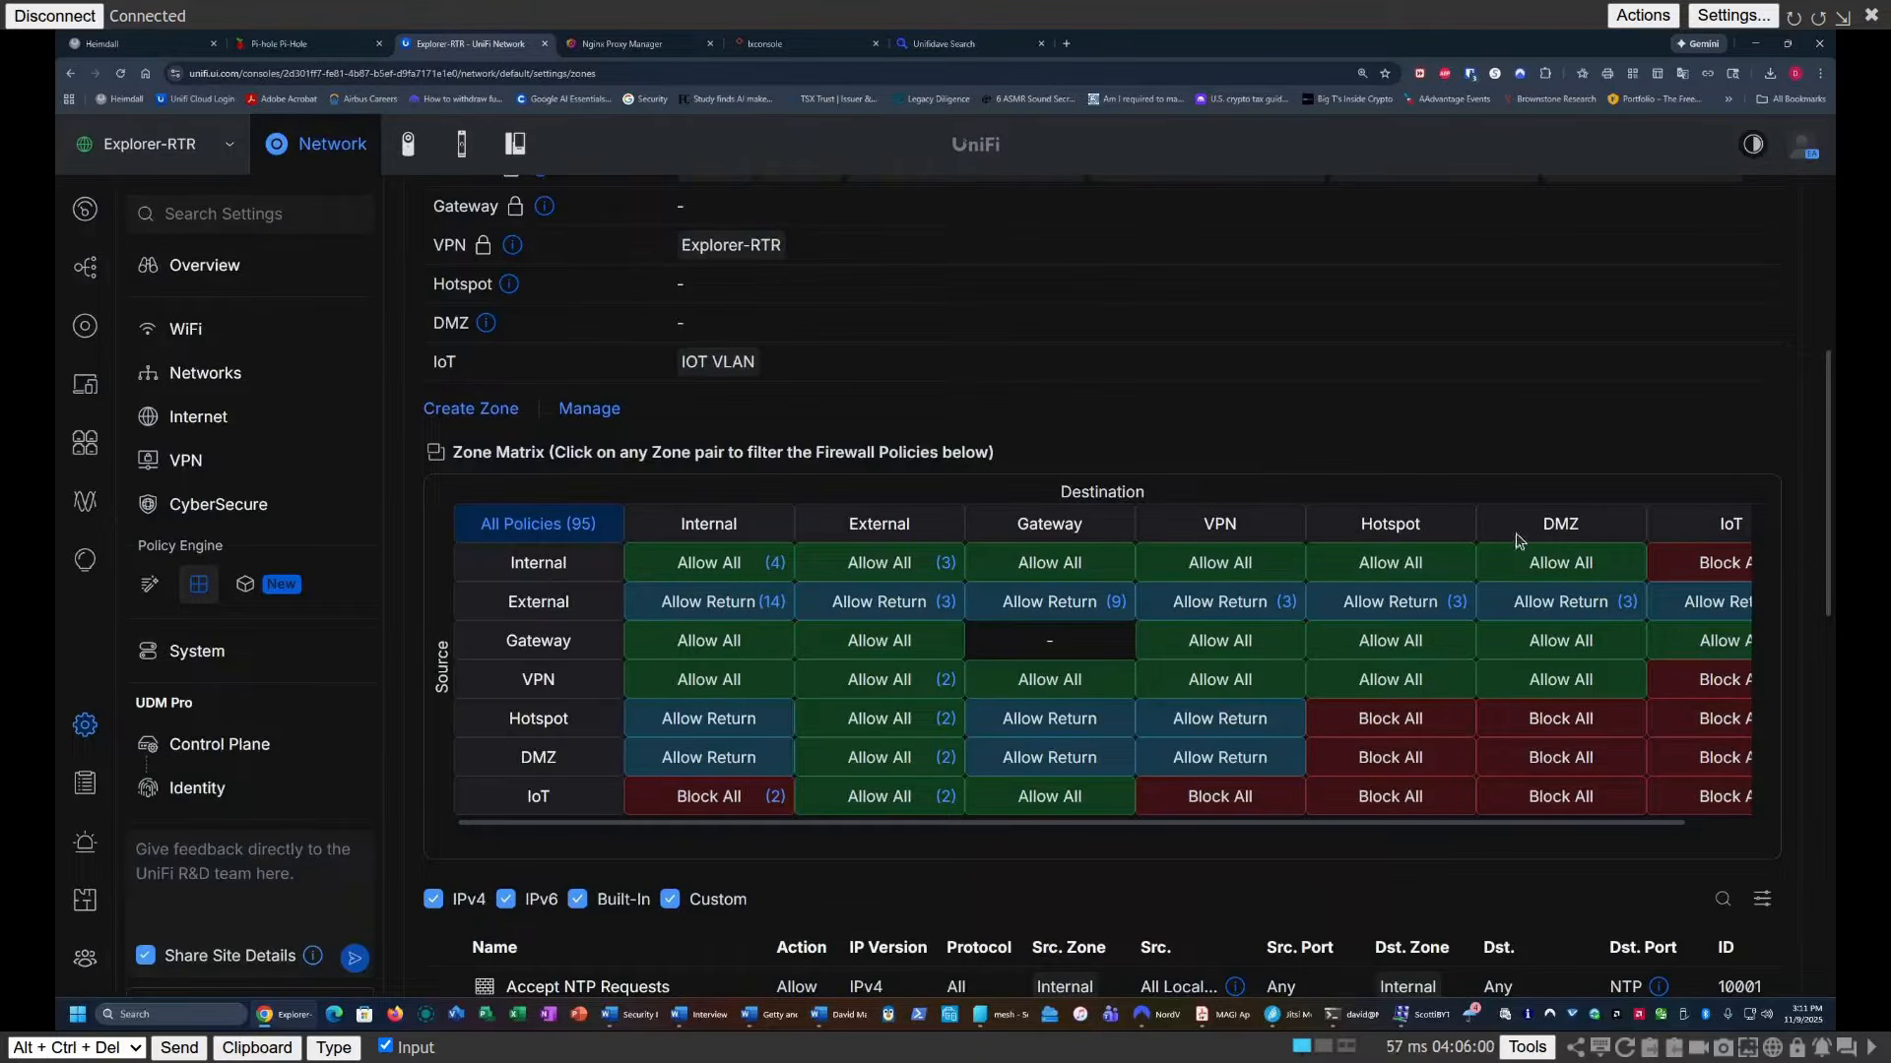
left_click(1731, 570)
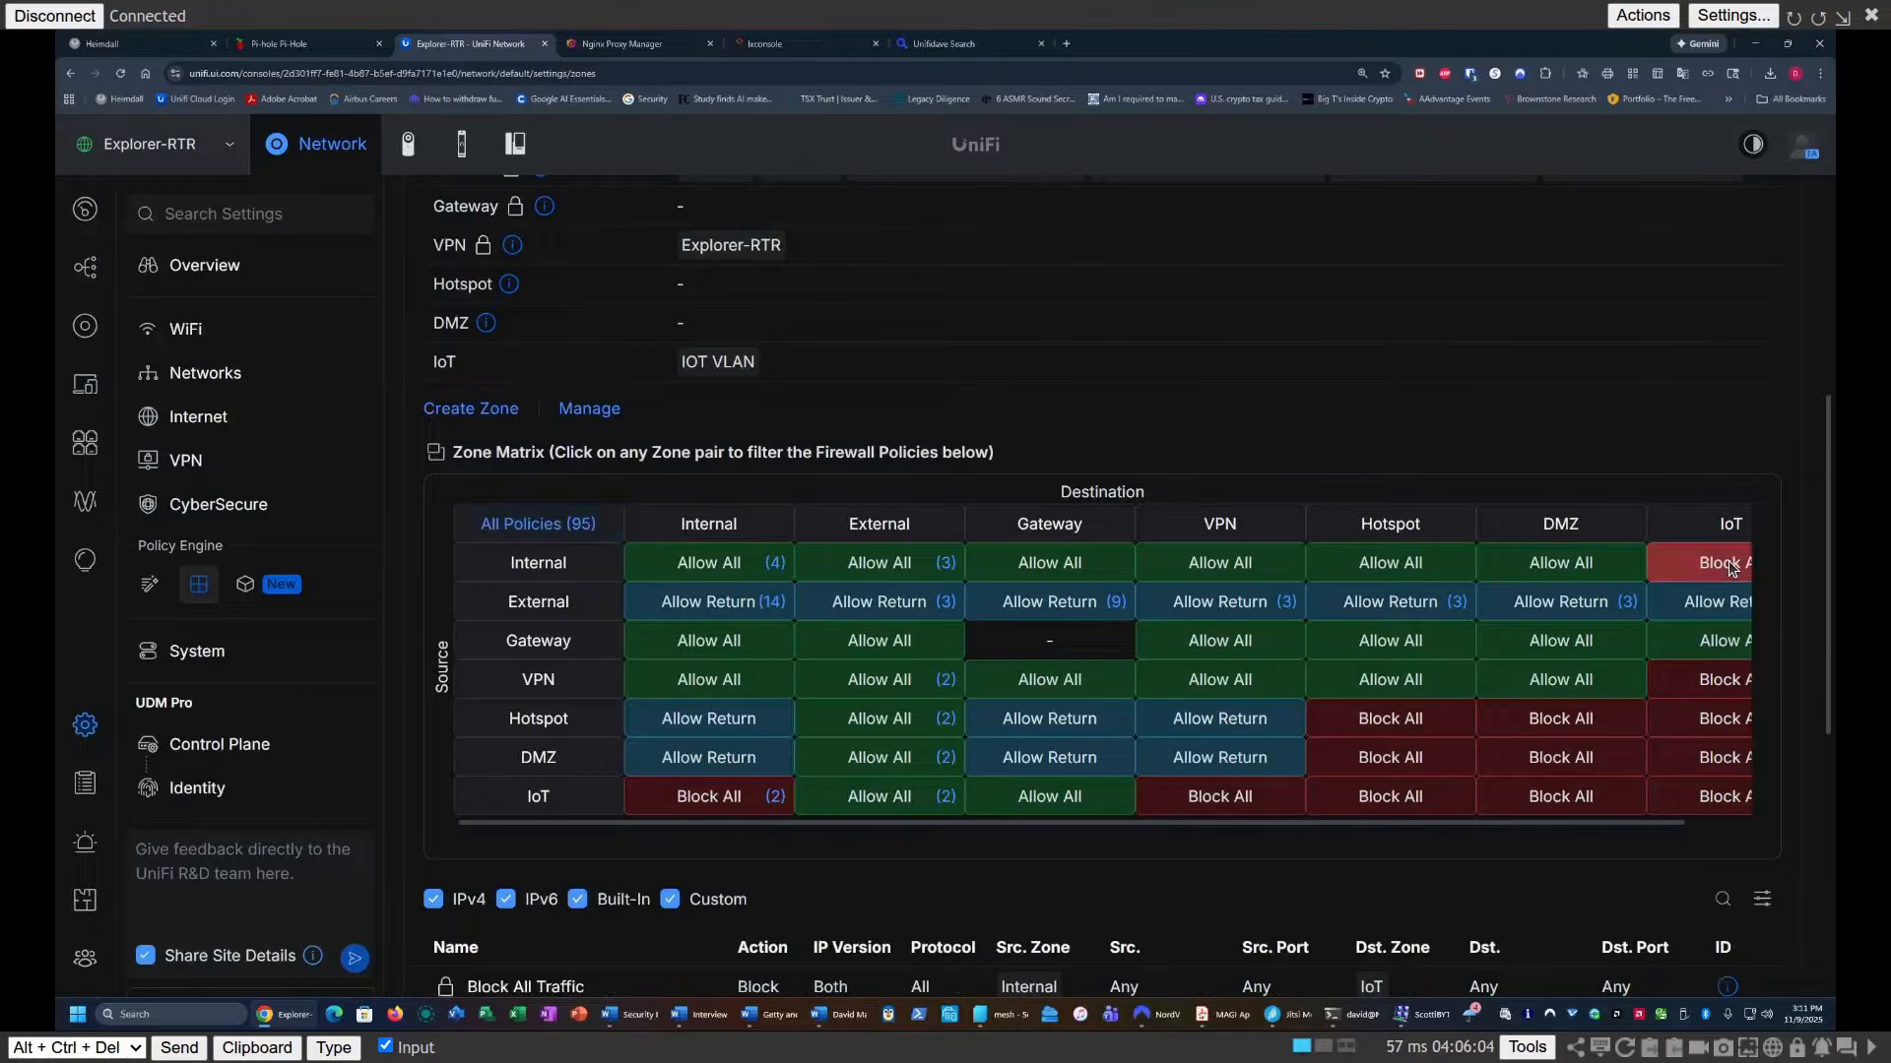
scroll(1128, 821, "down", 2)
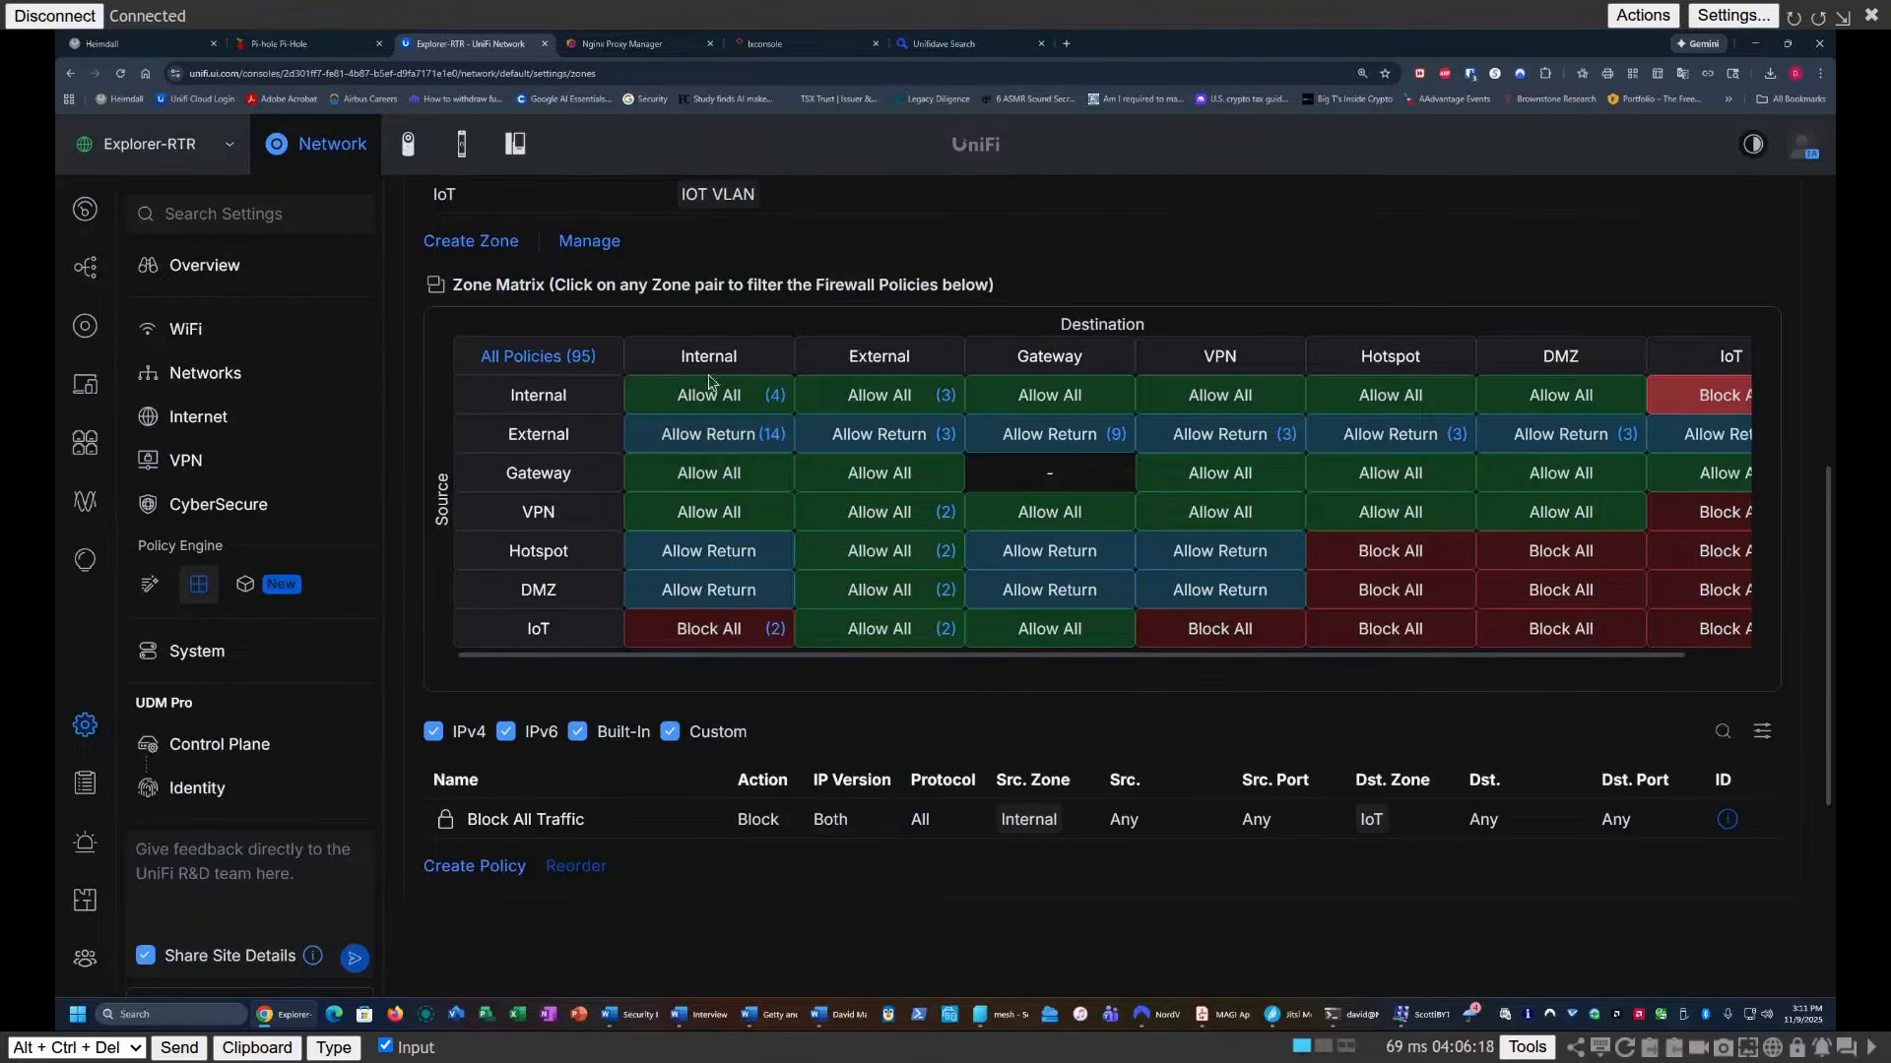
Step: Filter the policies to IoT to Internal and remove the Block IOT to Main LAN policy
left_click(723, 636)
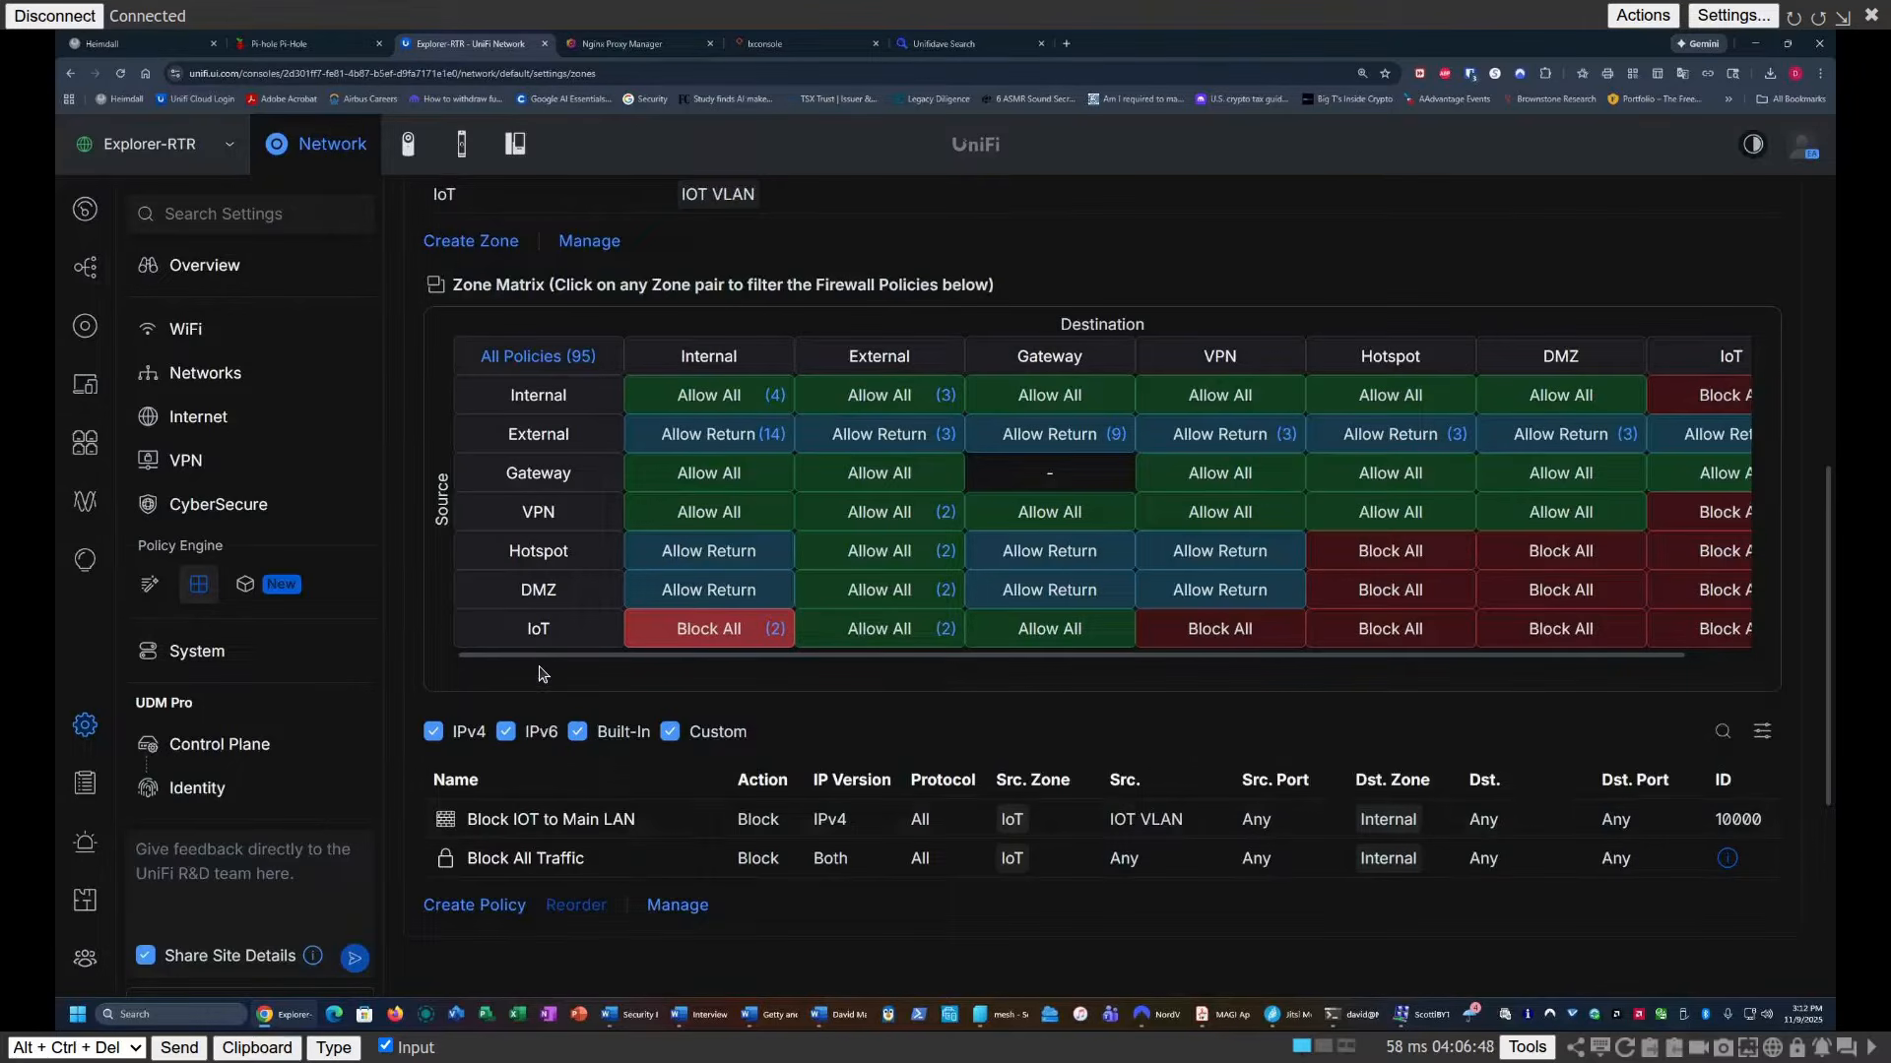
left_click(539, 824)
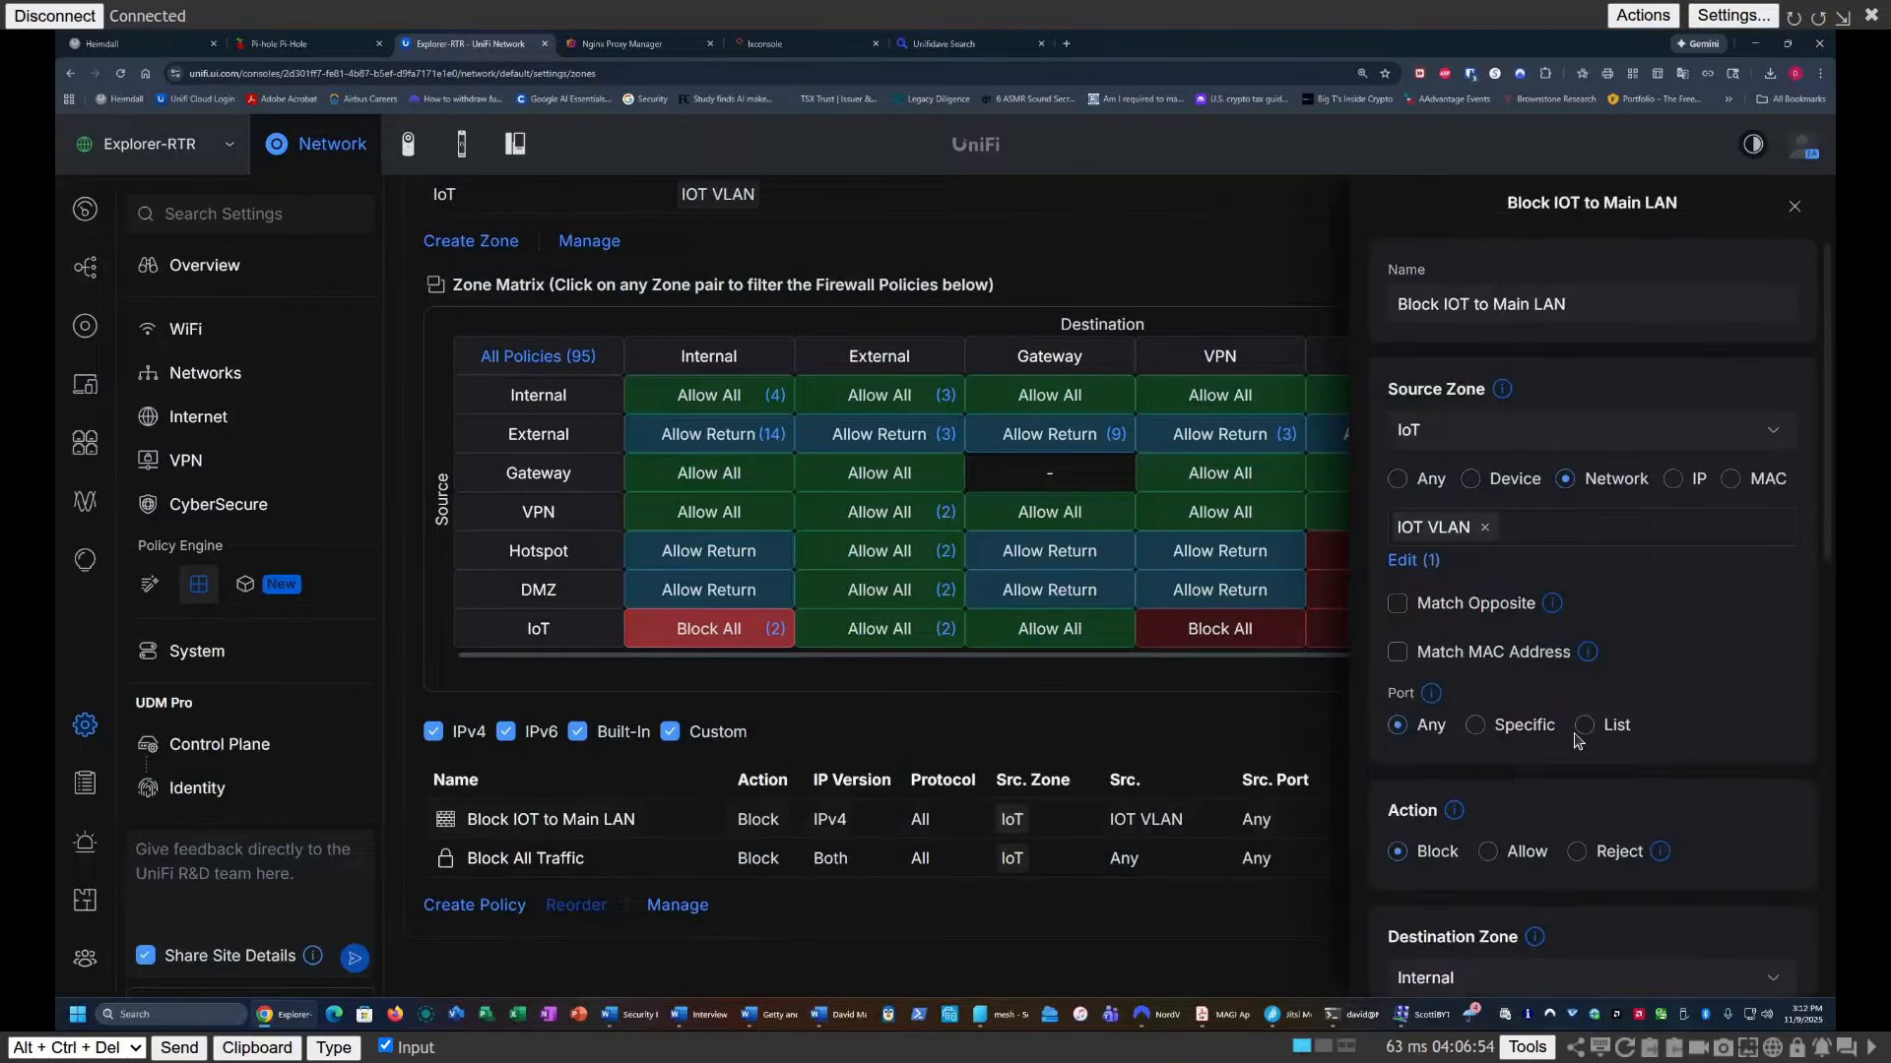
scroll(1578, 741, "down", 10)
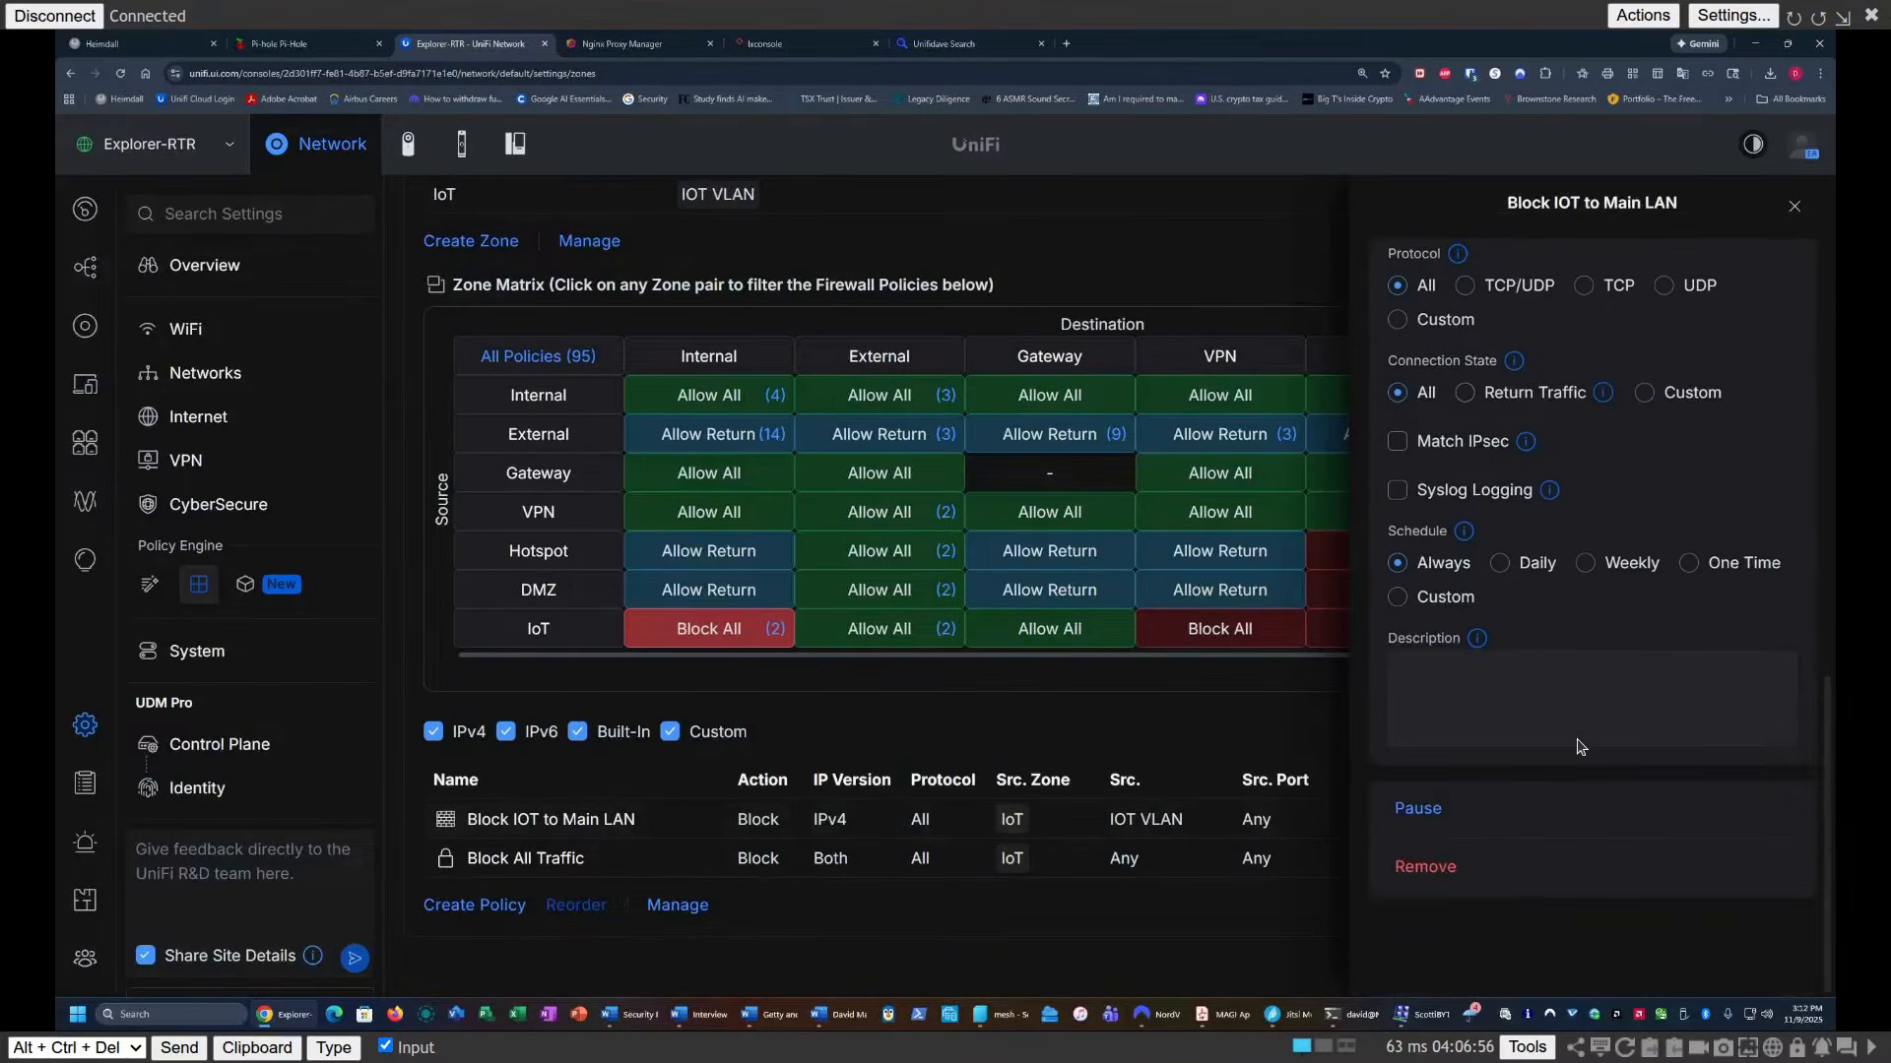
left_click(1424, 870)
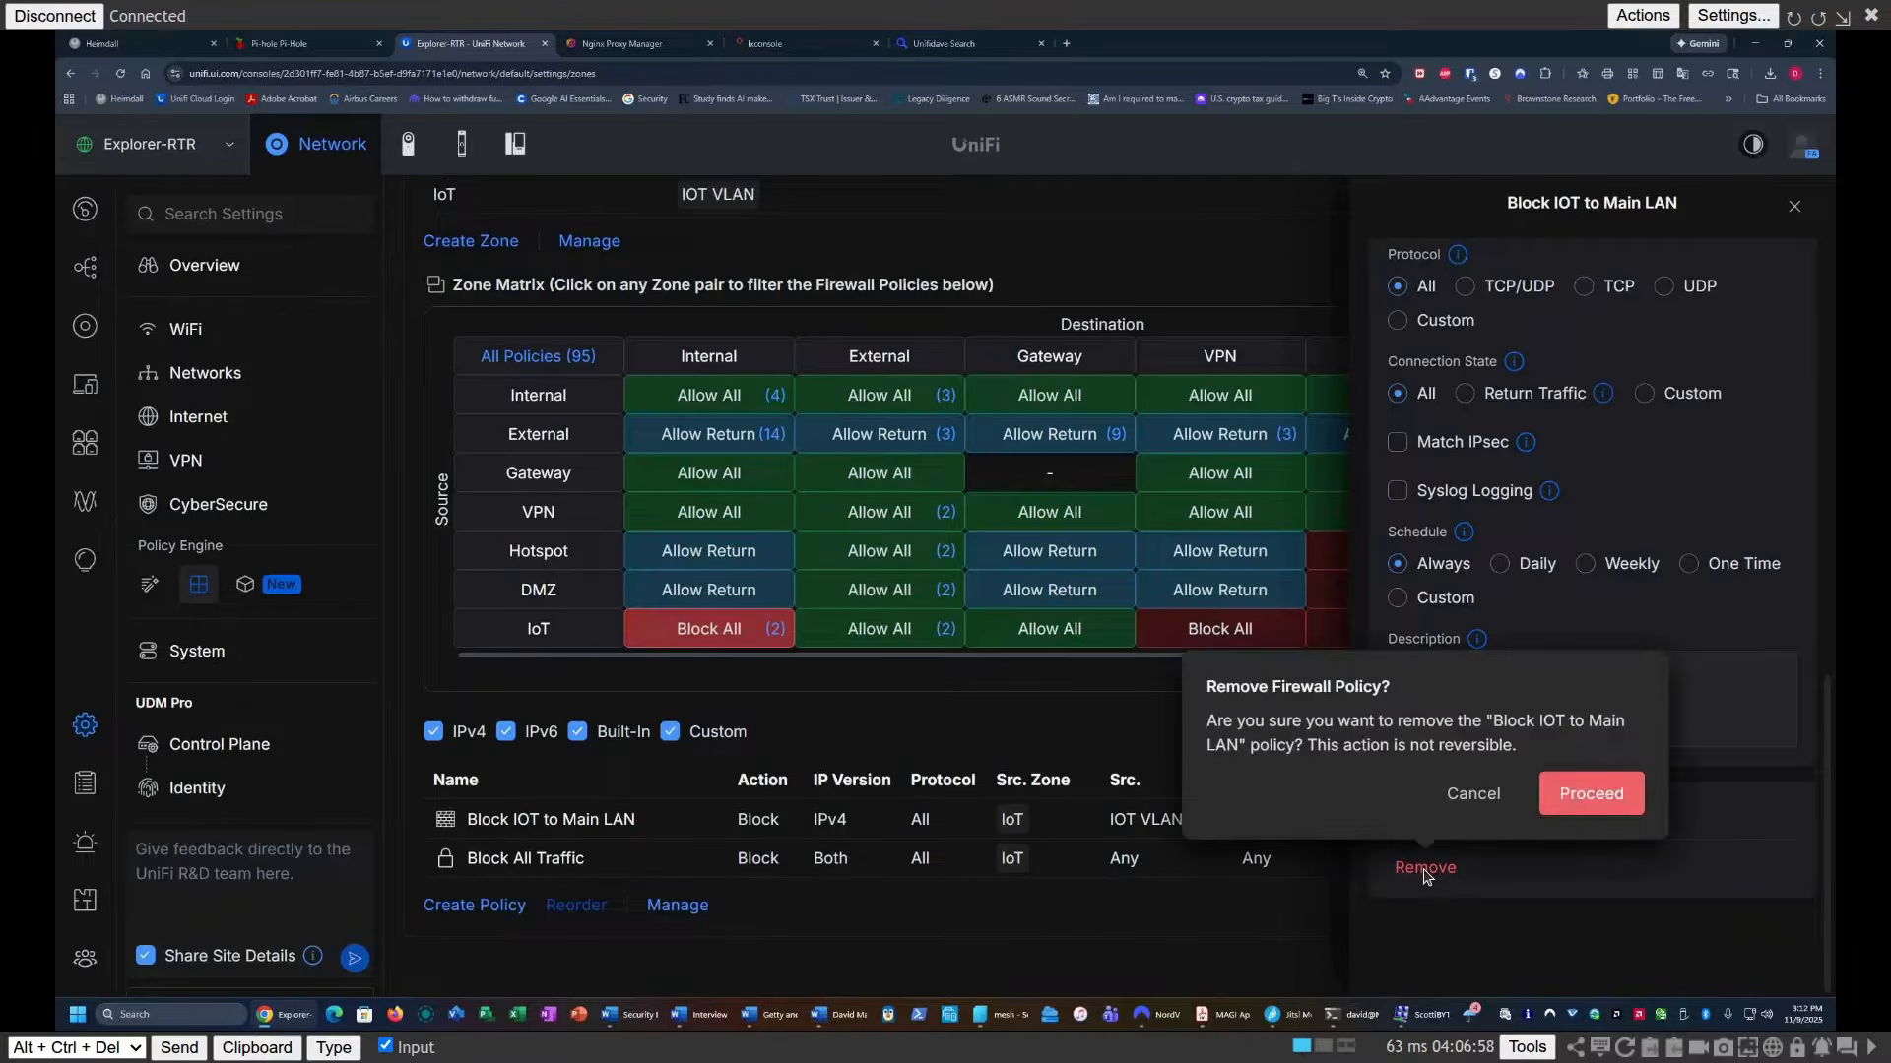
left_click(1595, 794)
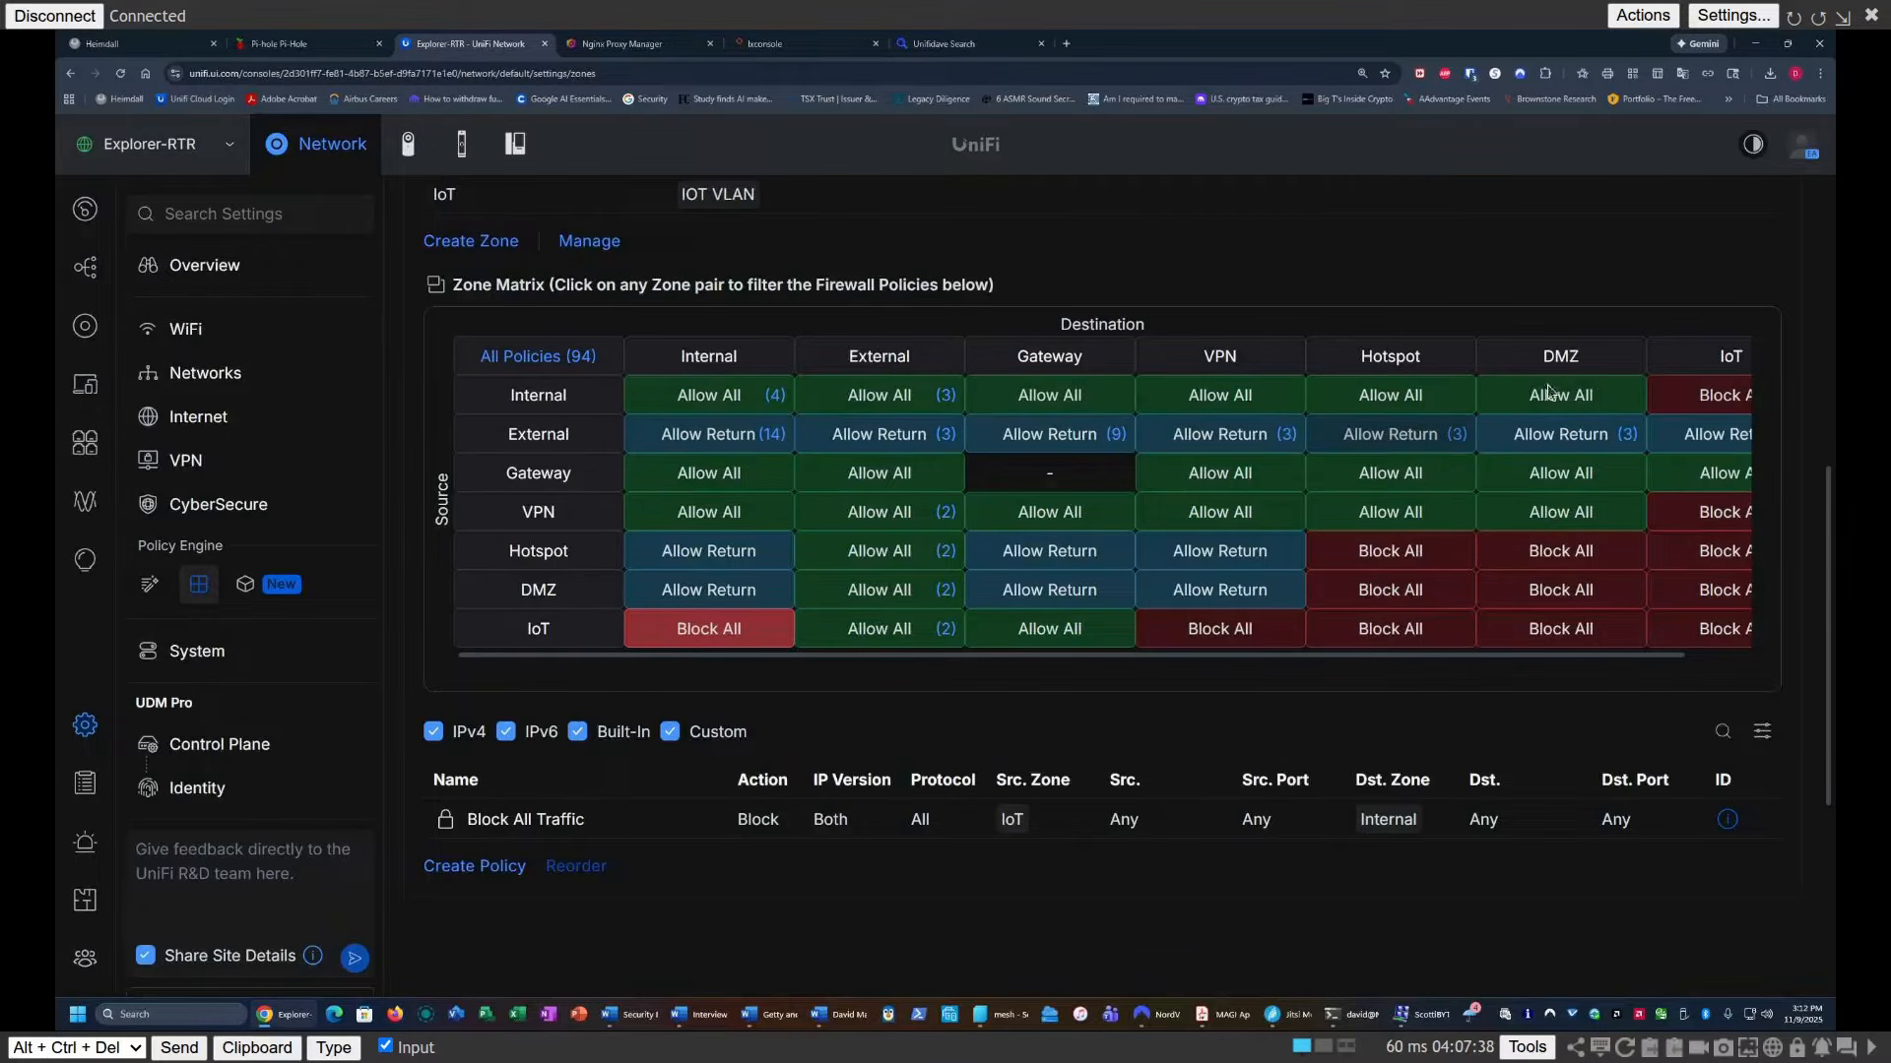
Step: Create an Internal to IoT policy named Allow Internal to IoT with action Allow and return traffic automatically allowed
left_click(1738, 395)
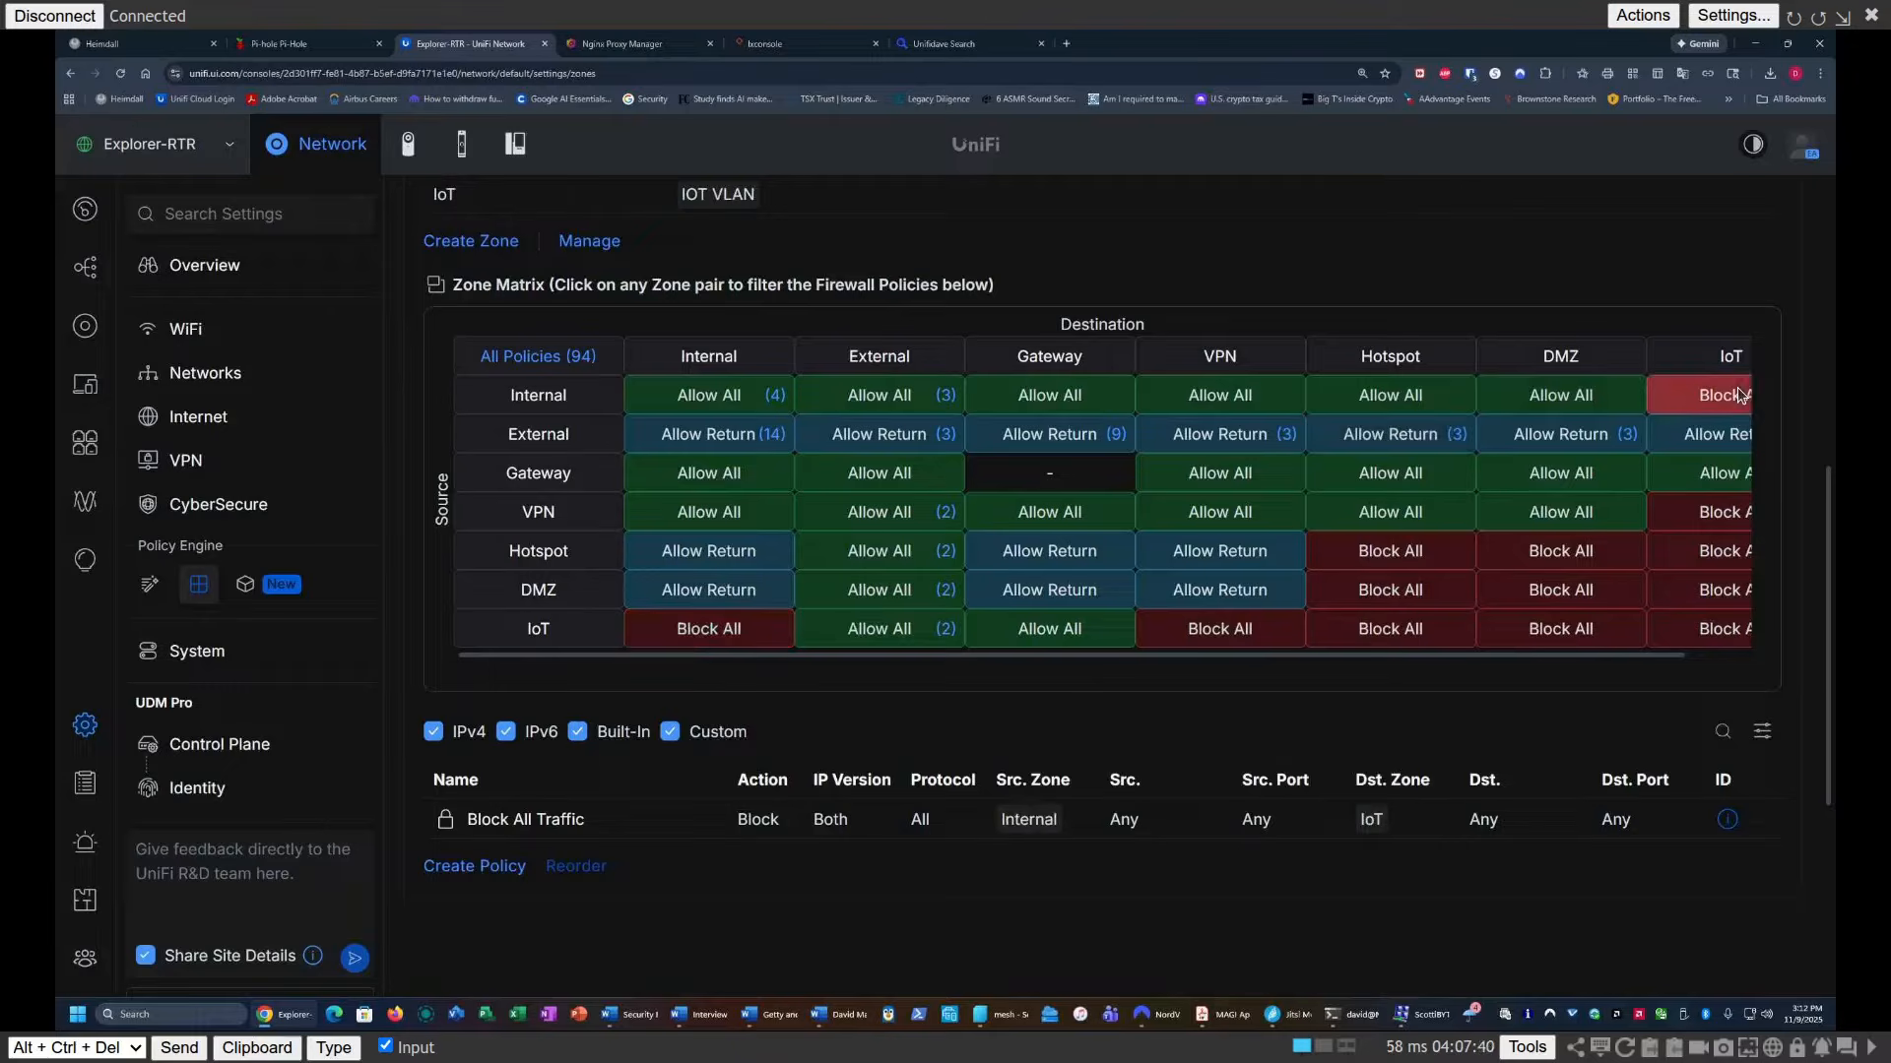
left_click(474, 867)
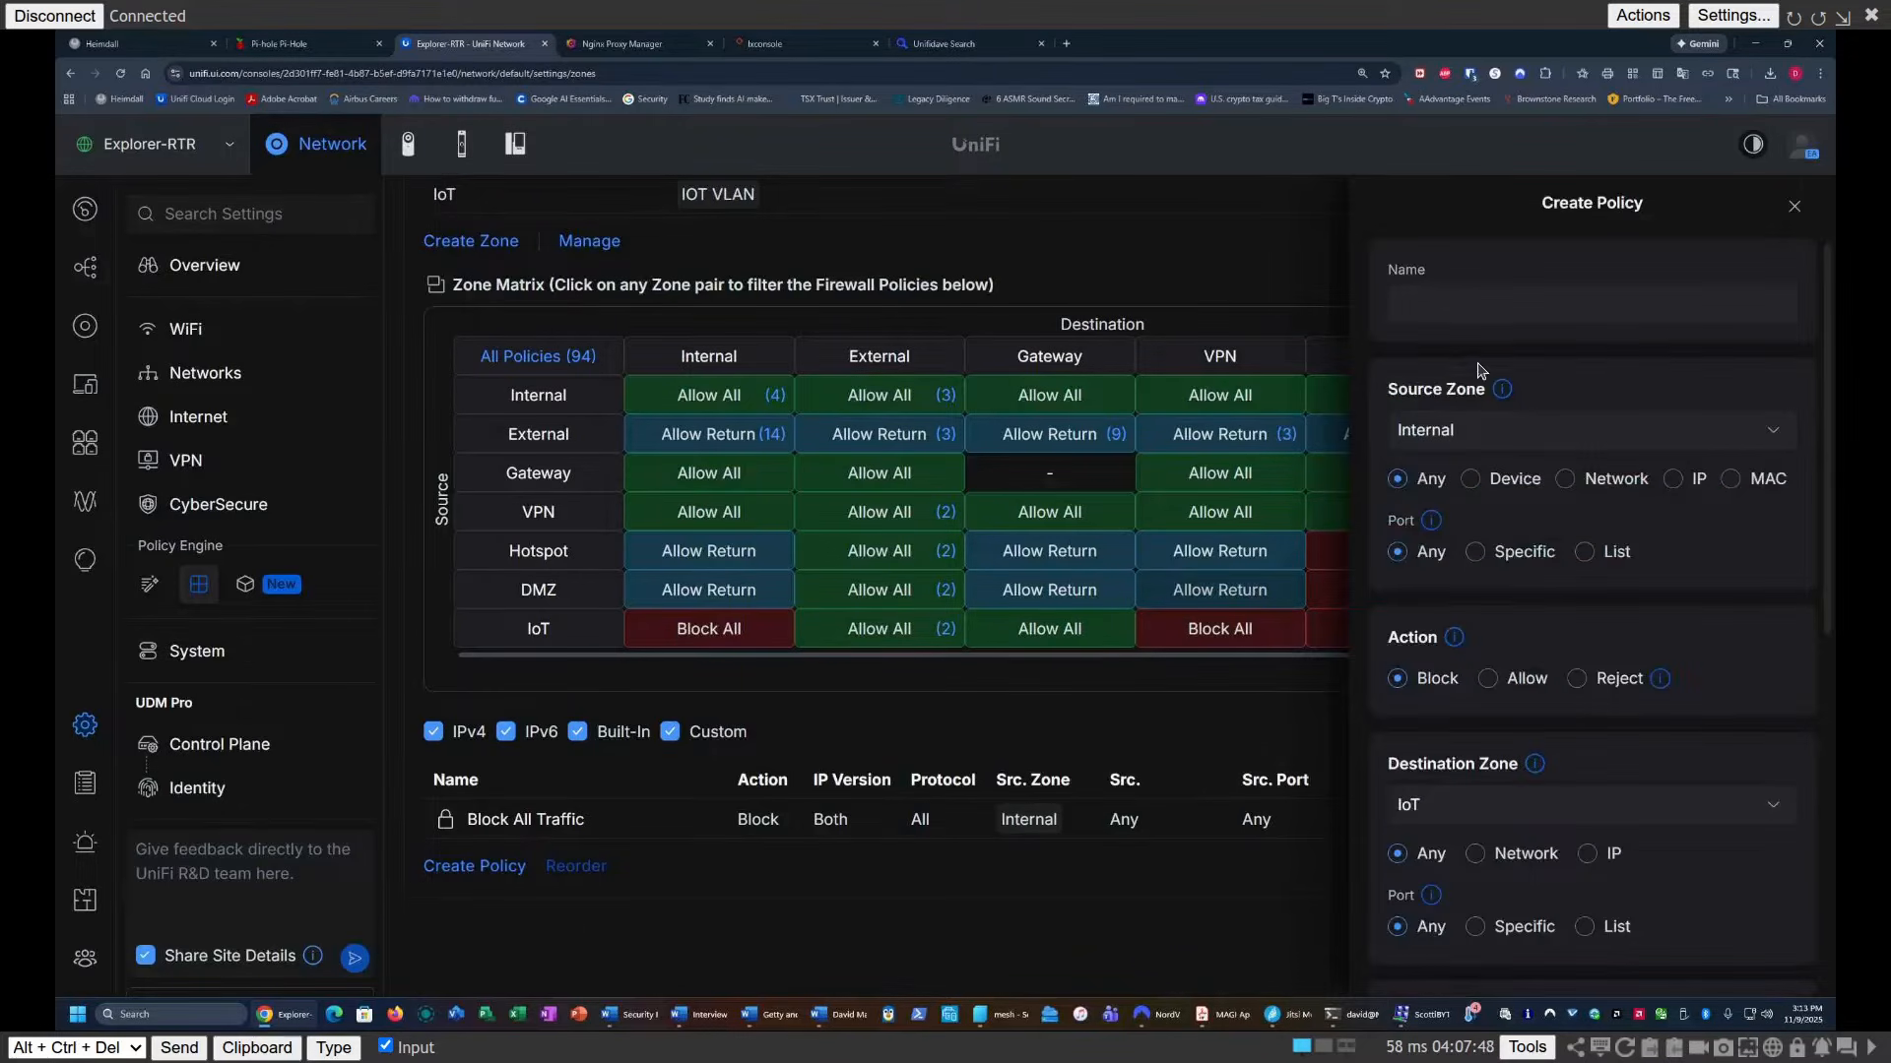
left_click(1470, 303)
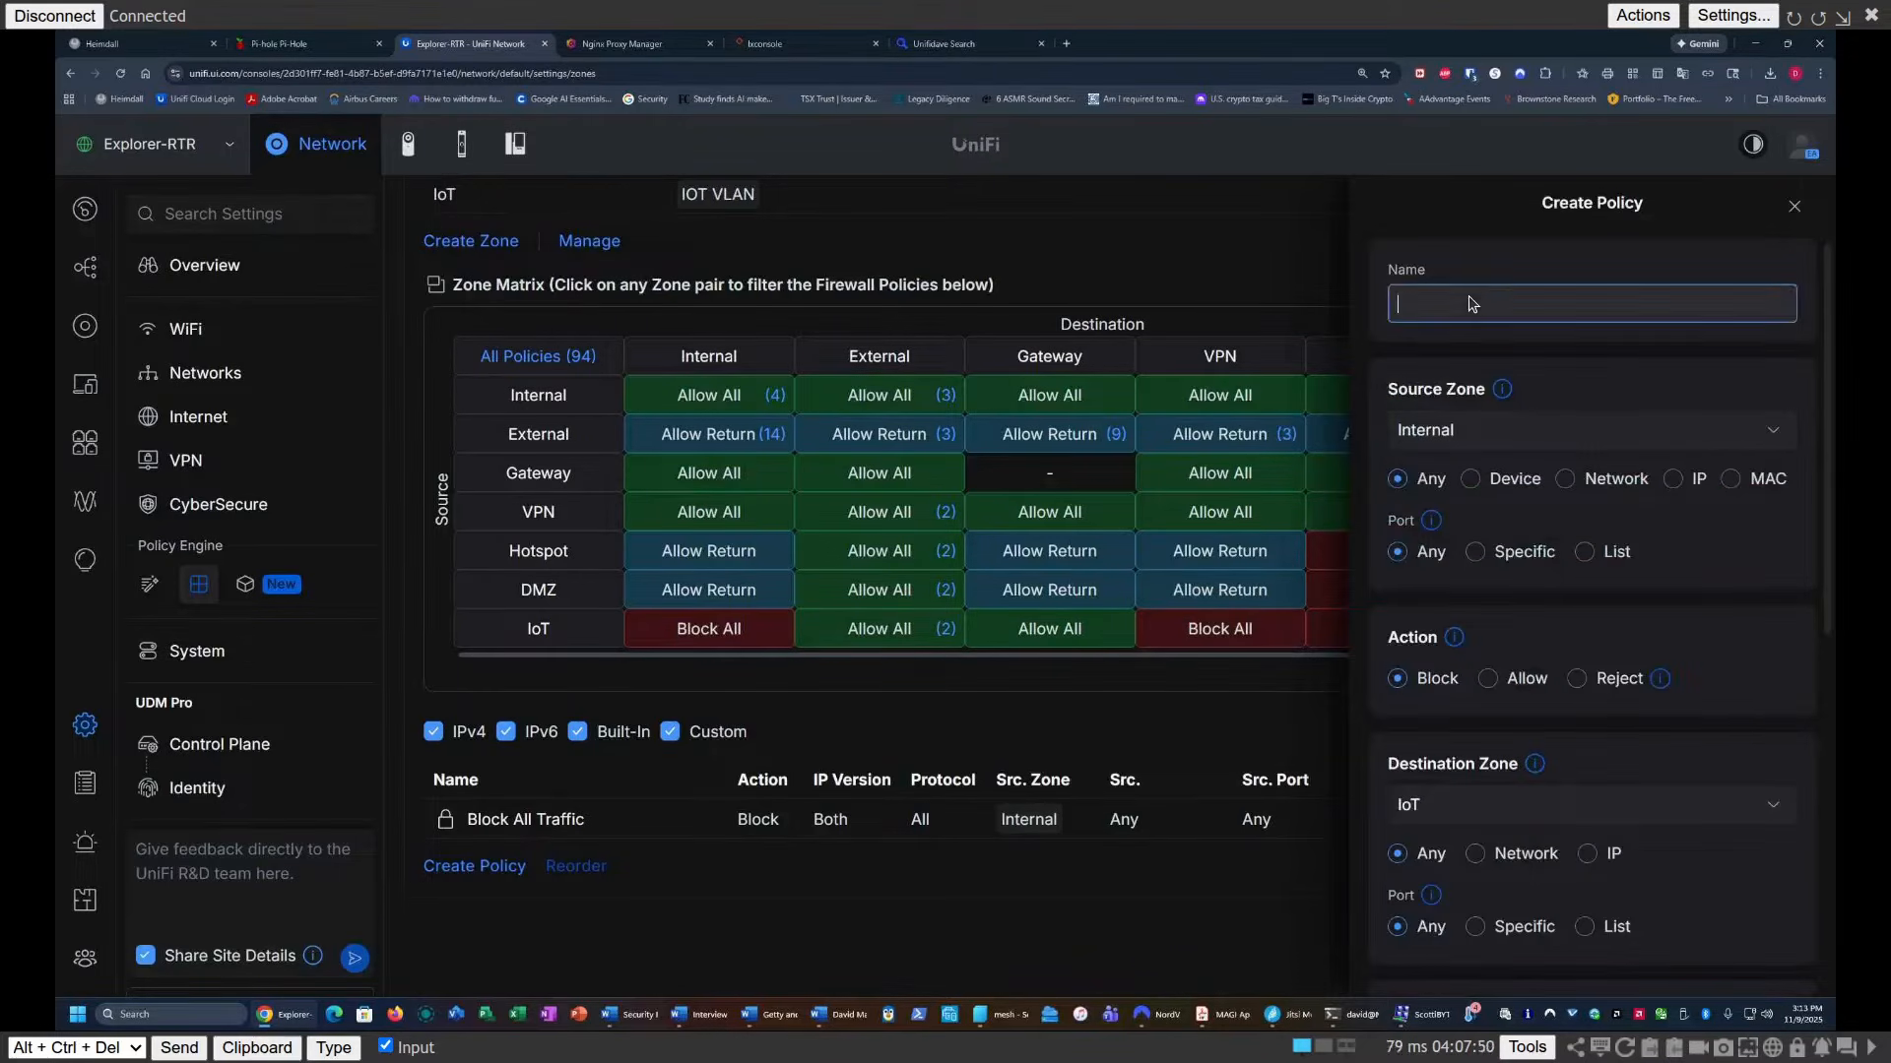
type("Allow ")
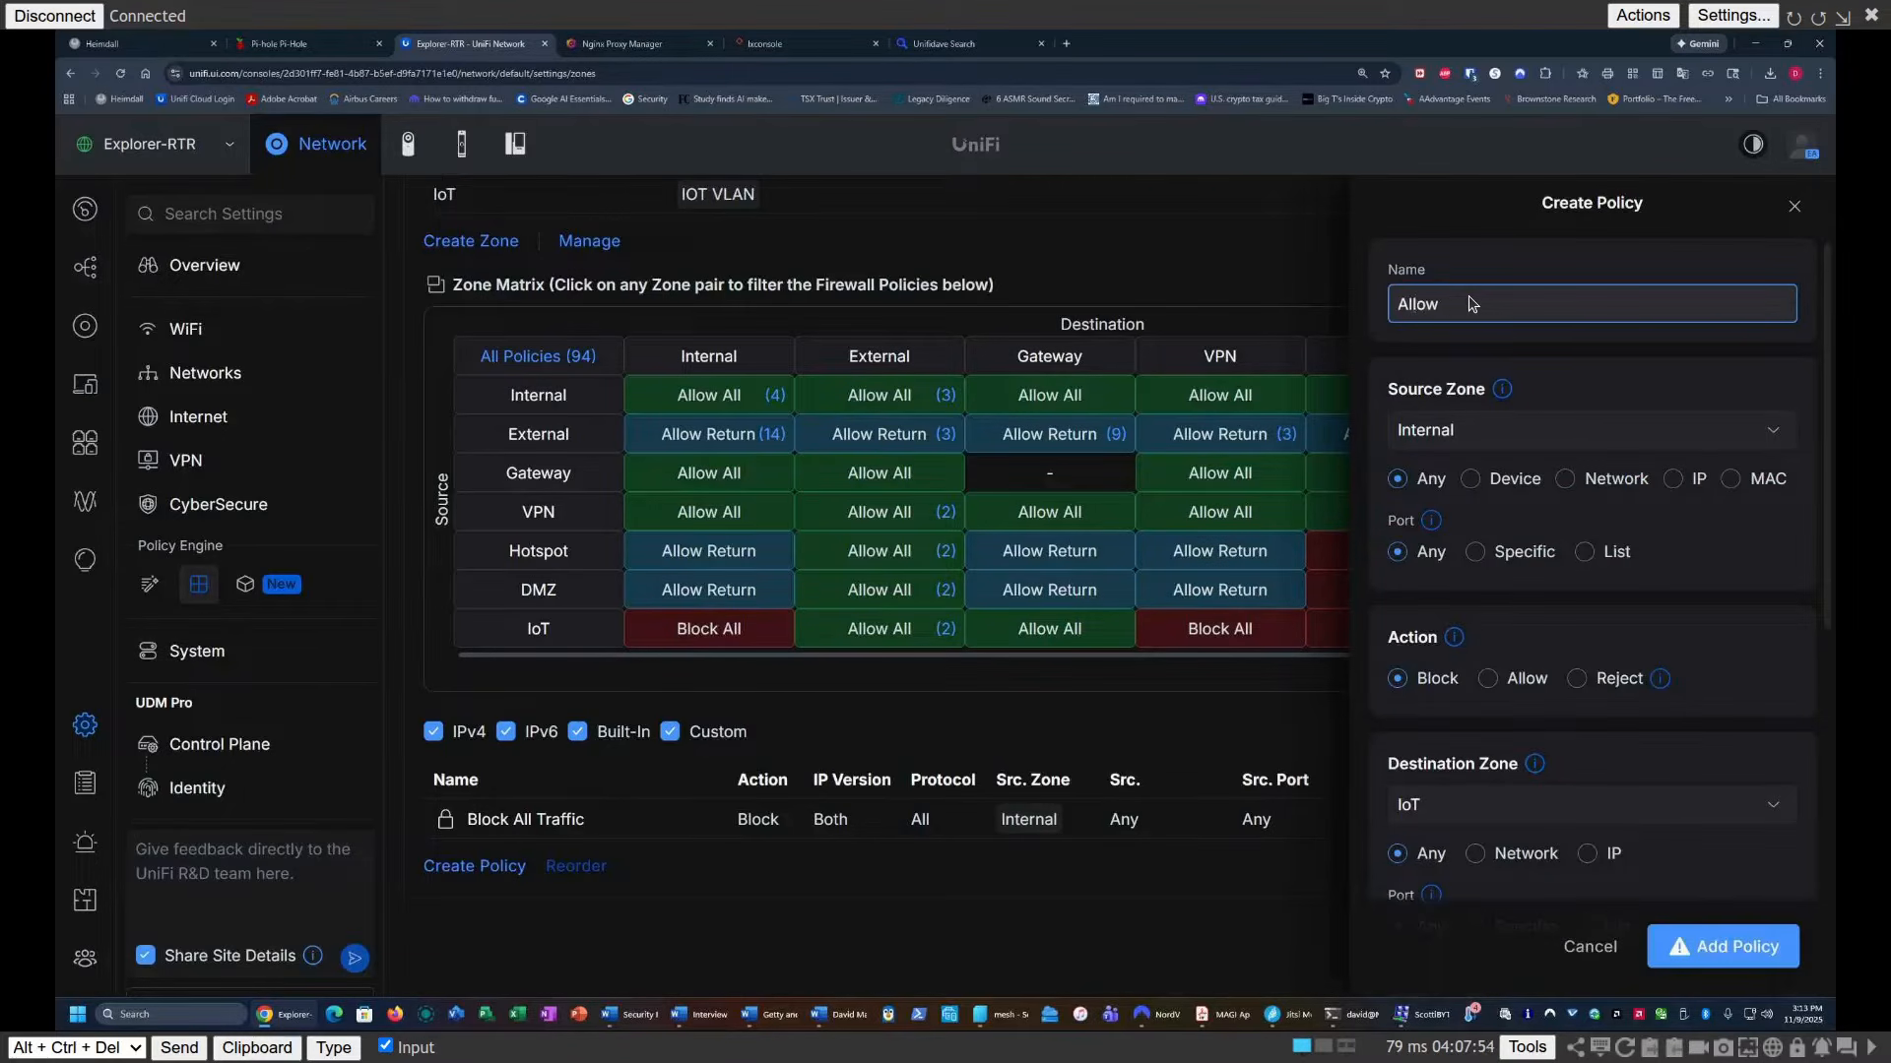
type("Internal to IoT")
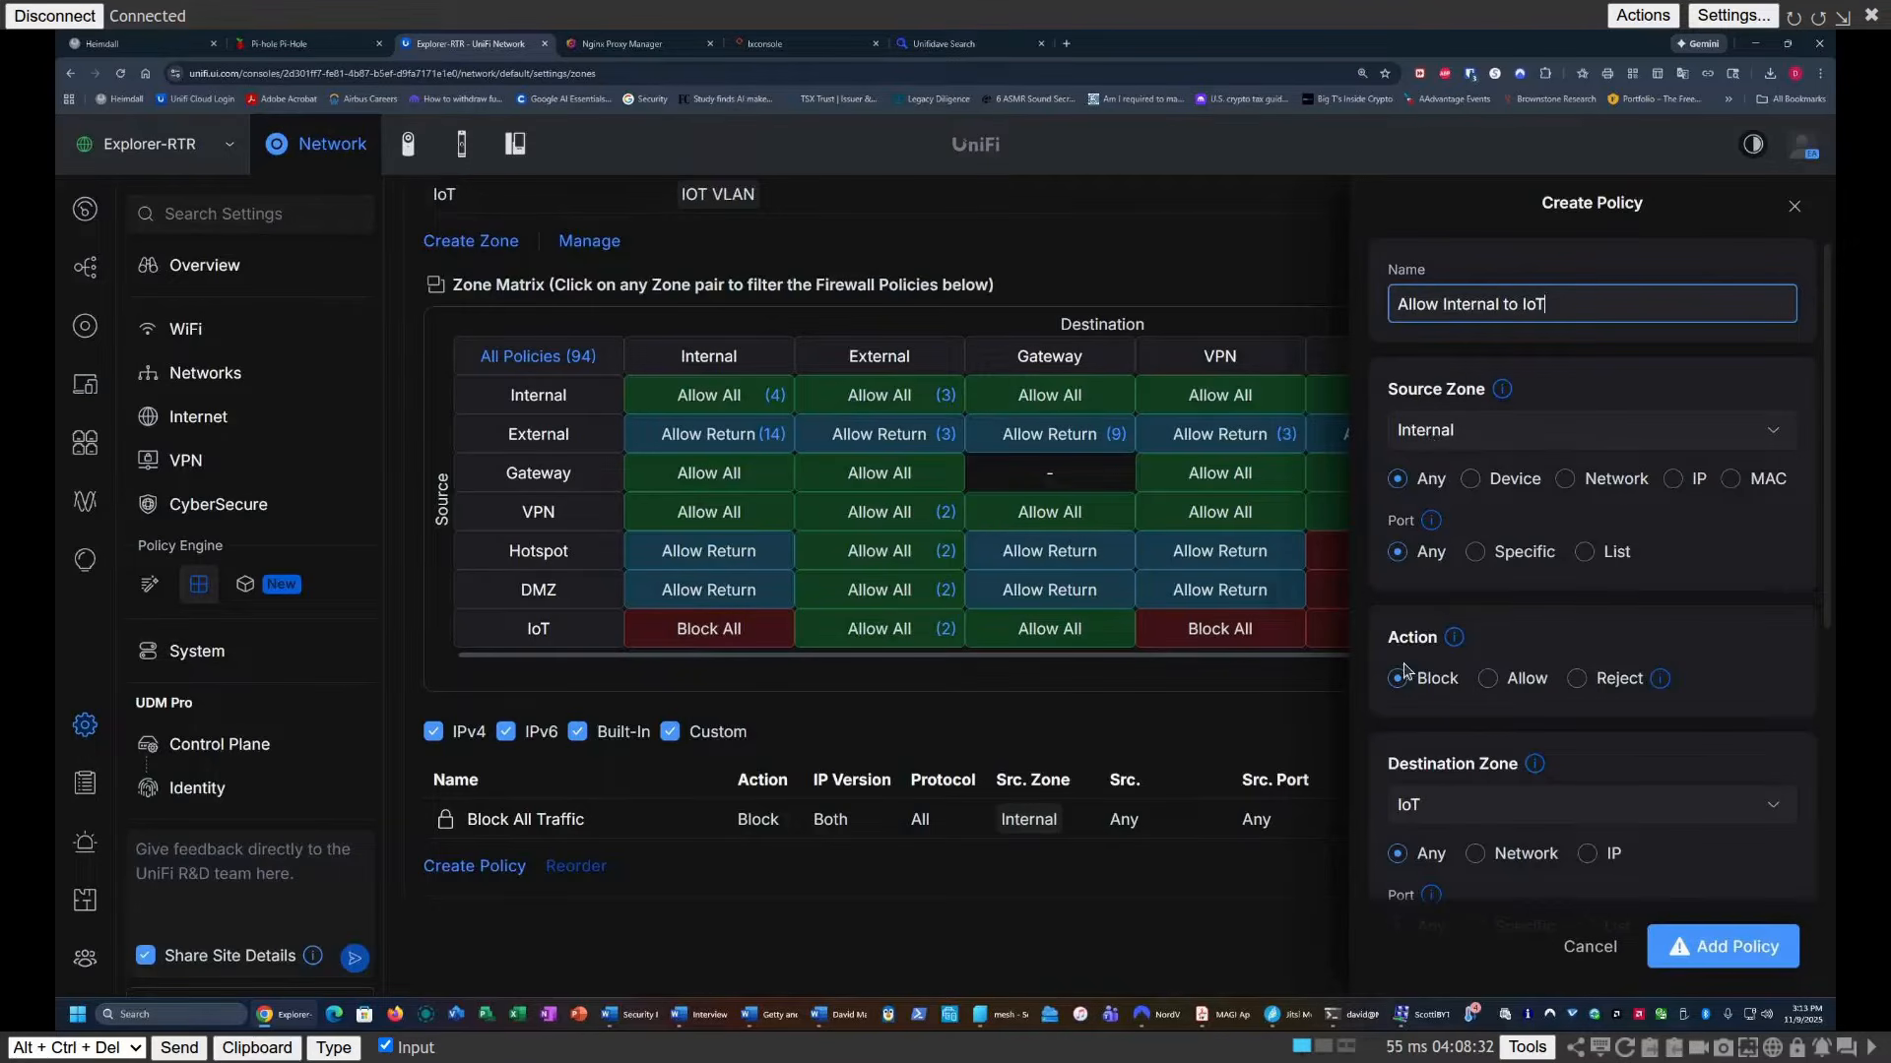
left_click(1489, 680)
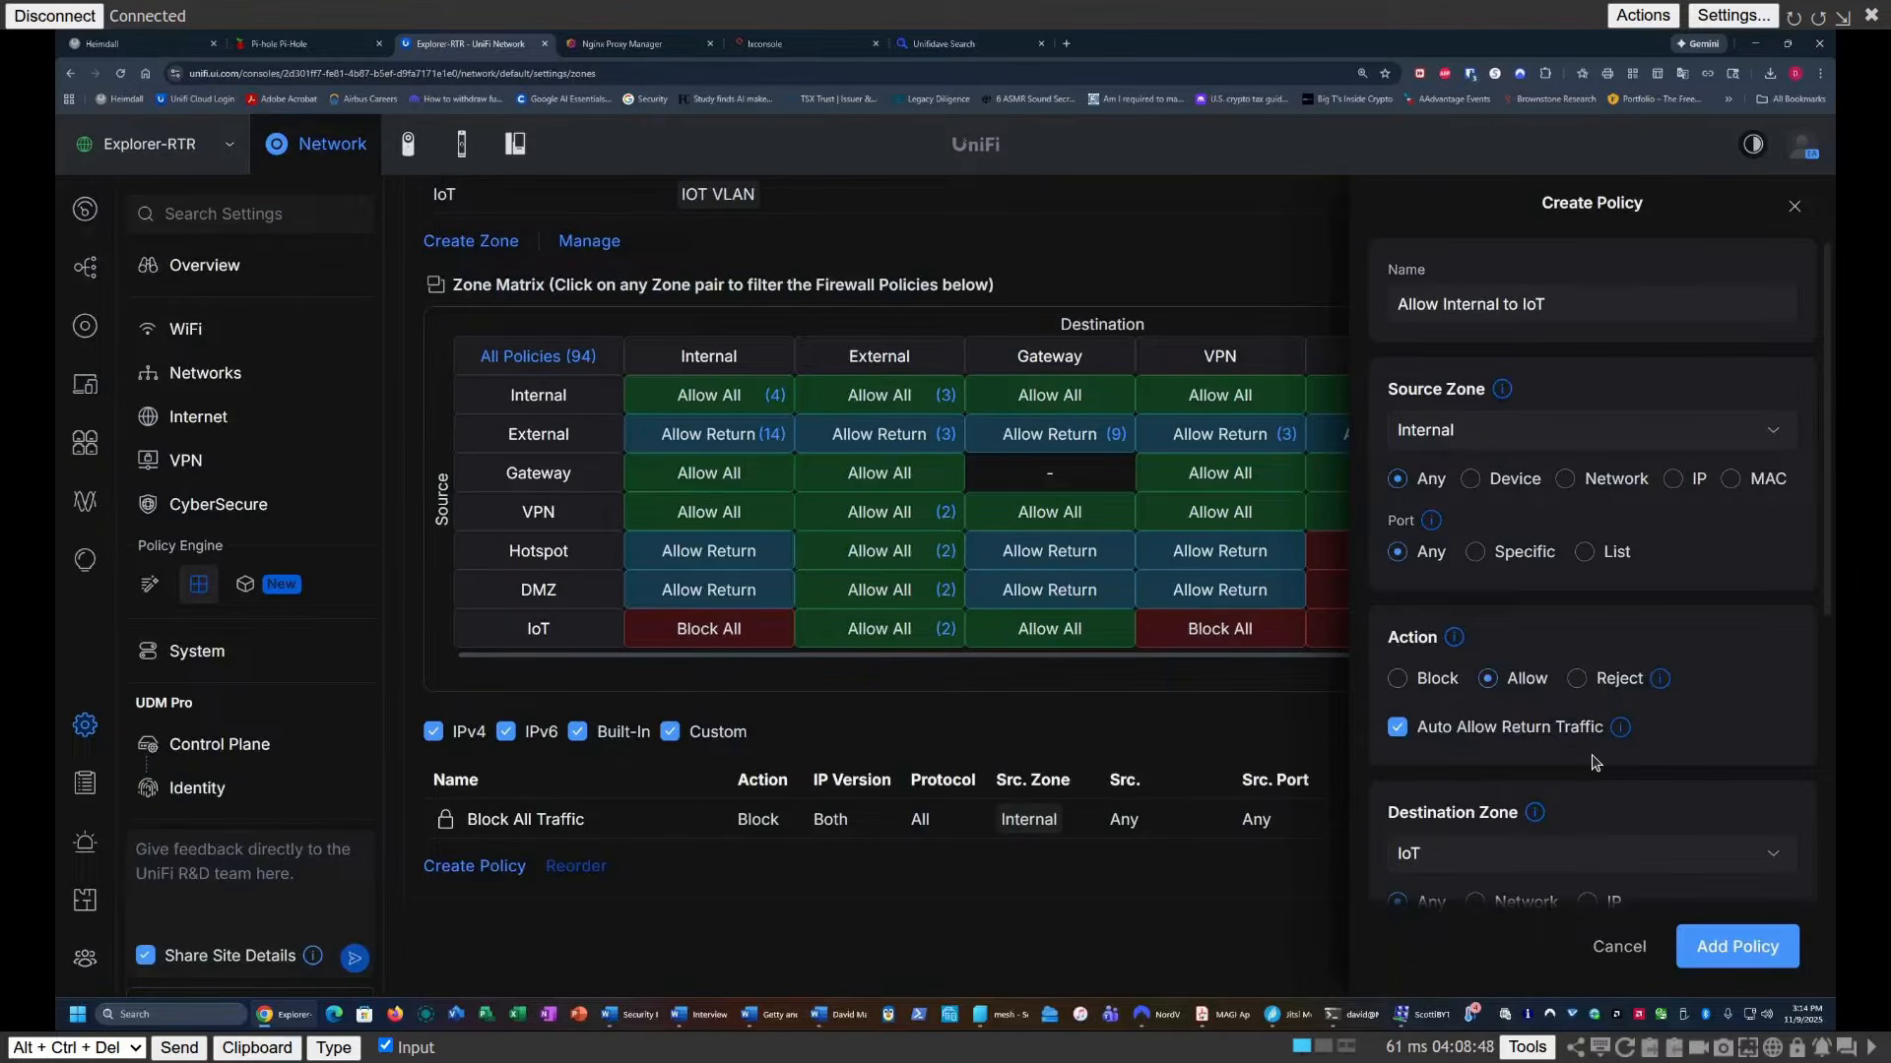
left_click(1739, 946)
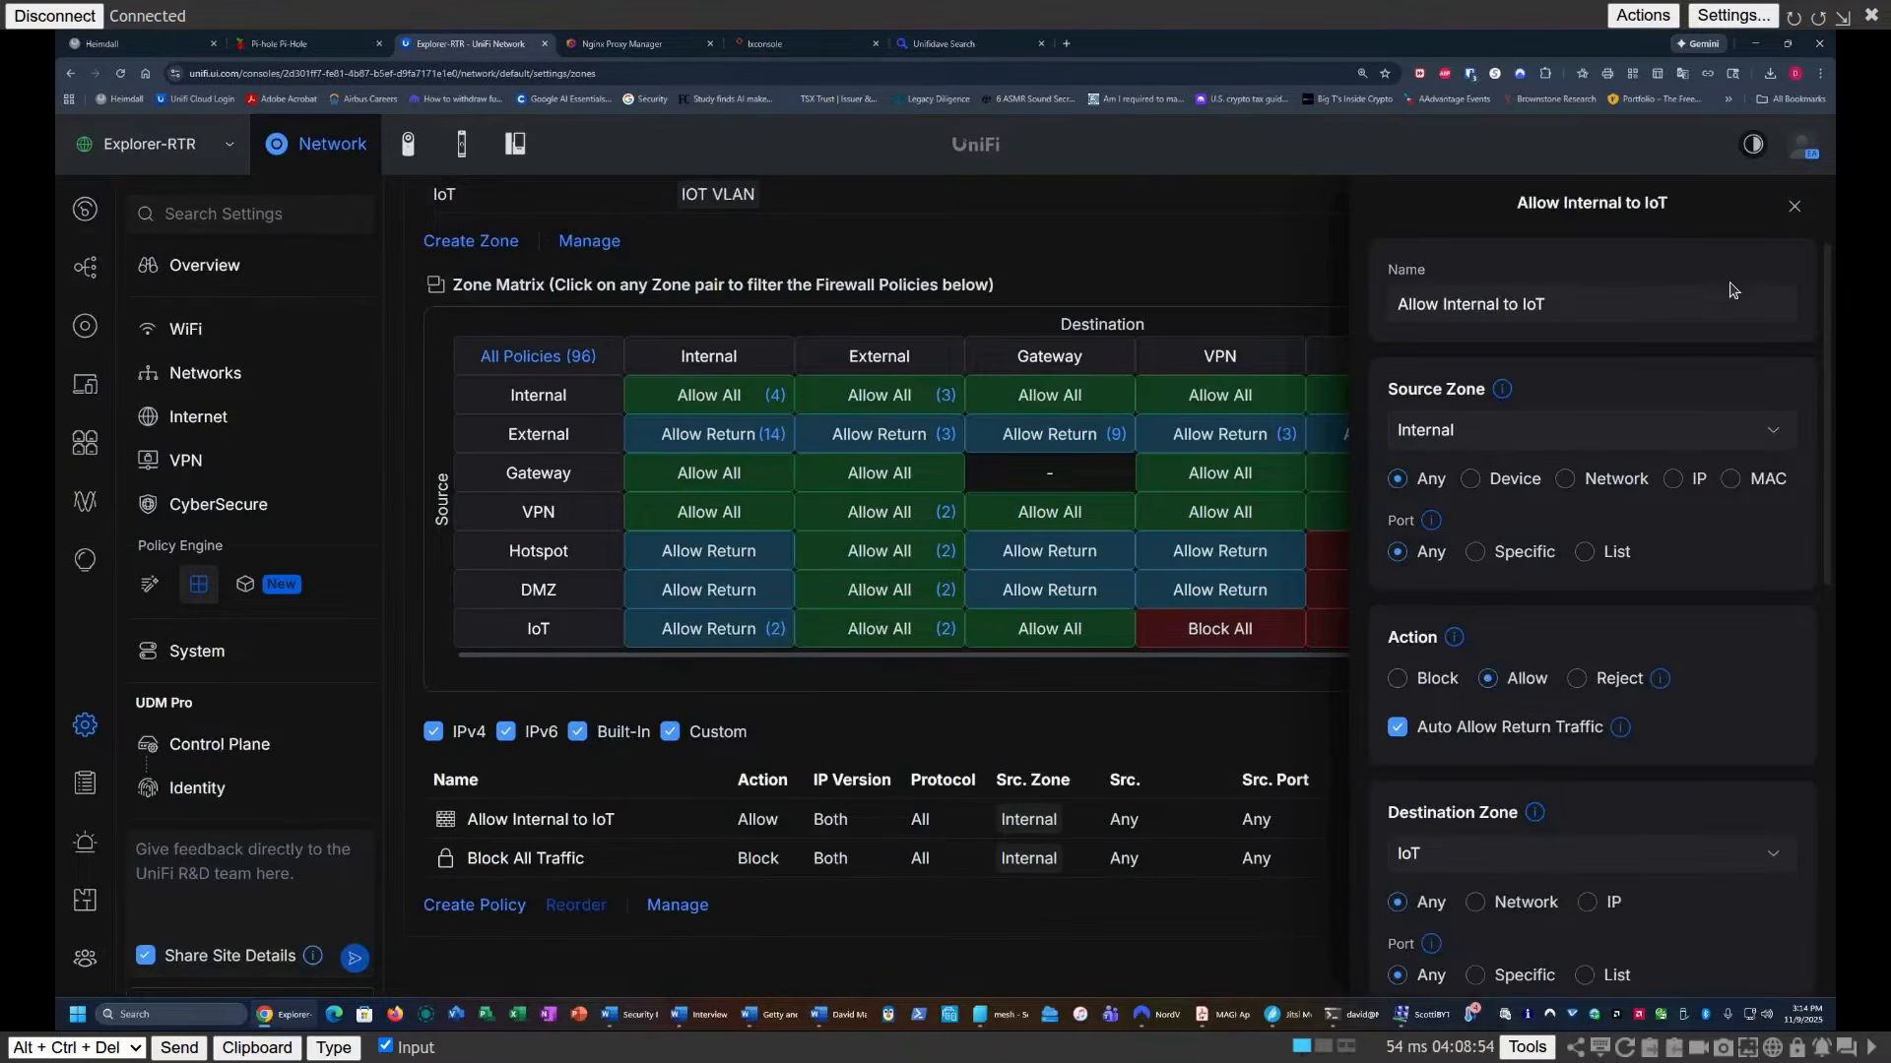
left_click(1796, 208)
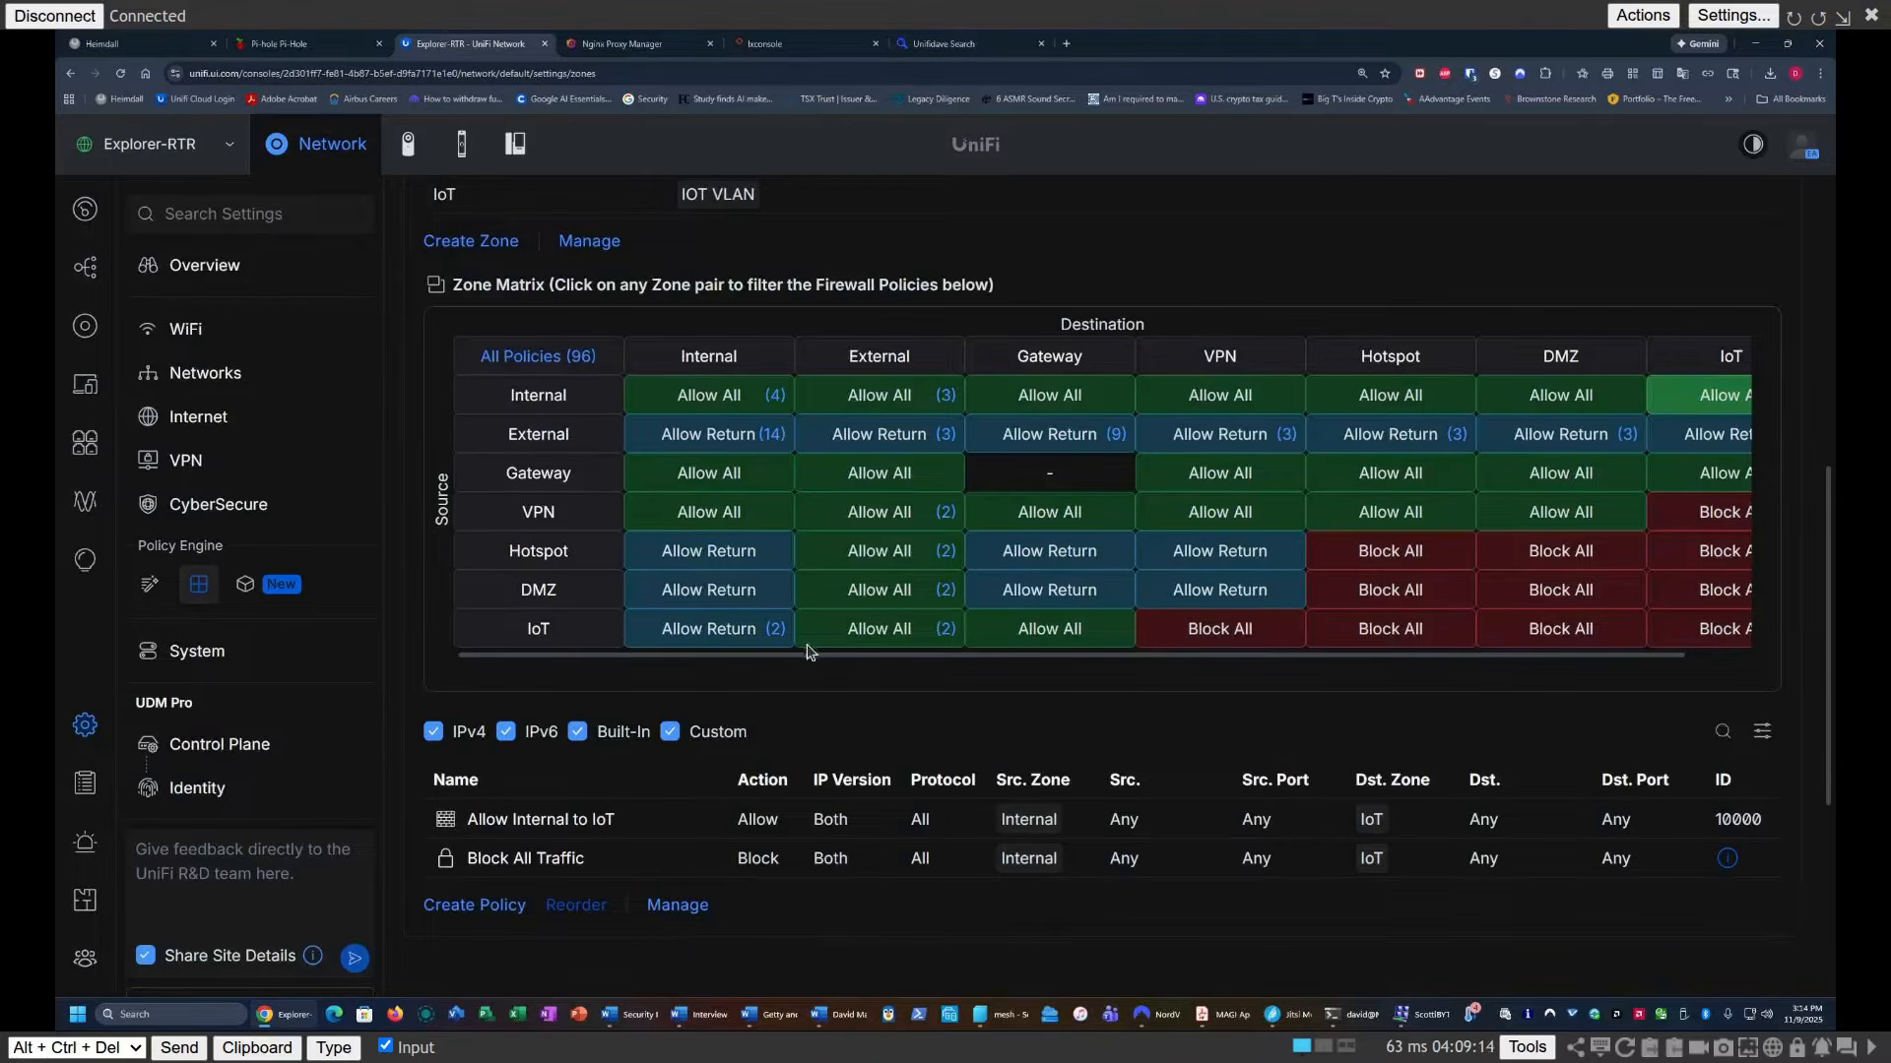
Step: Filter the policies to those from IoT to Internal and review them with the zone list
left_click(729, 625)
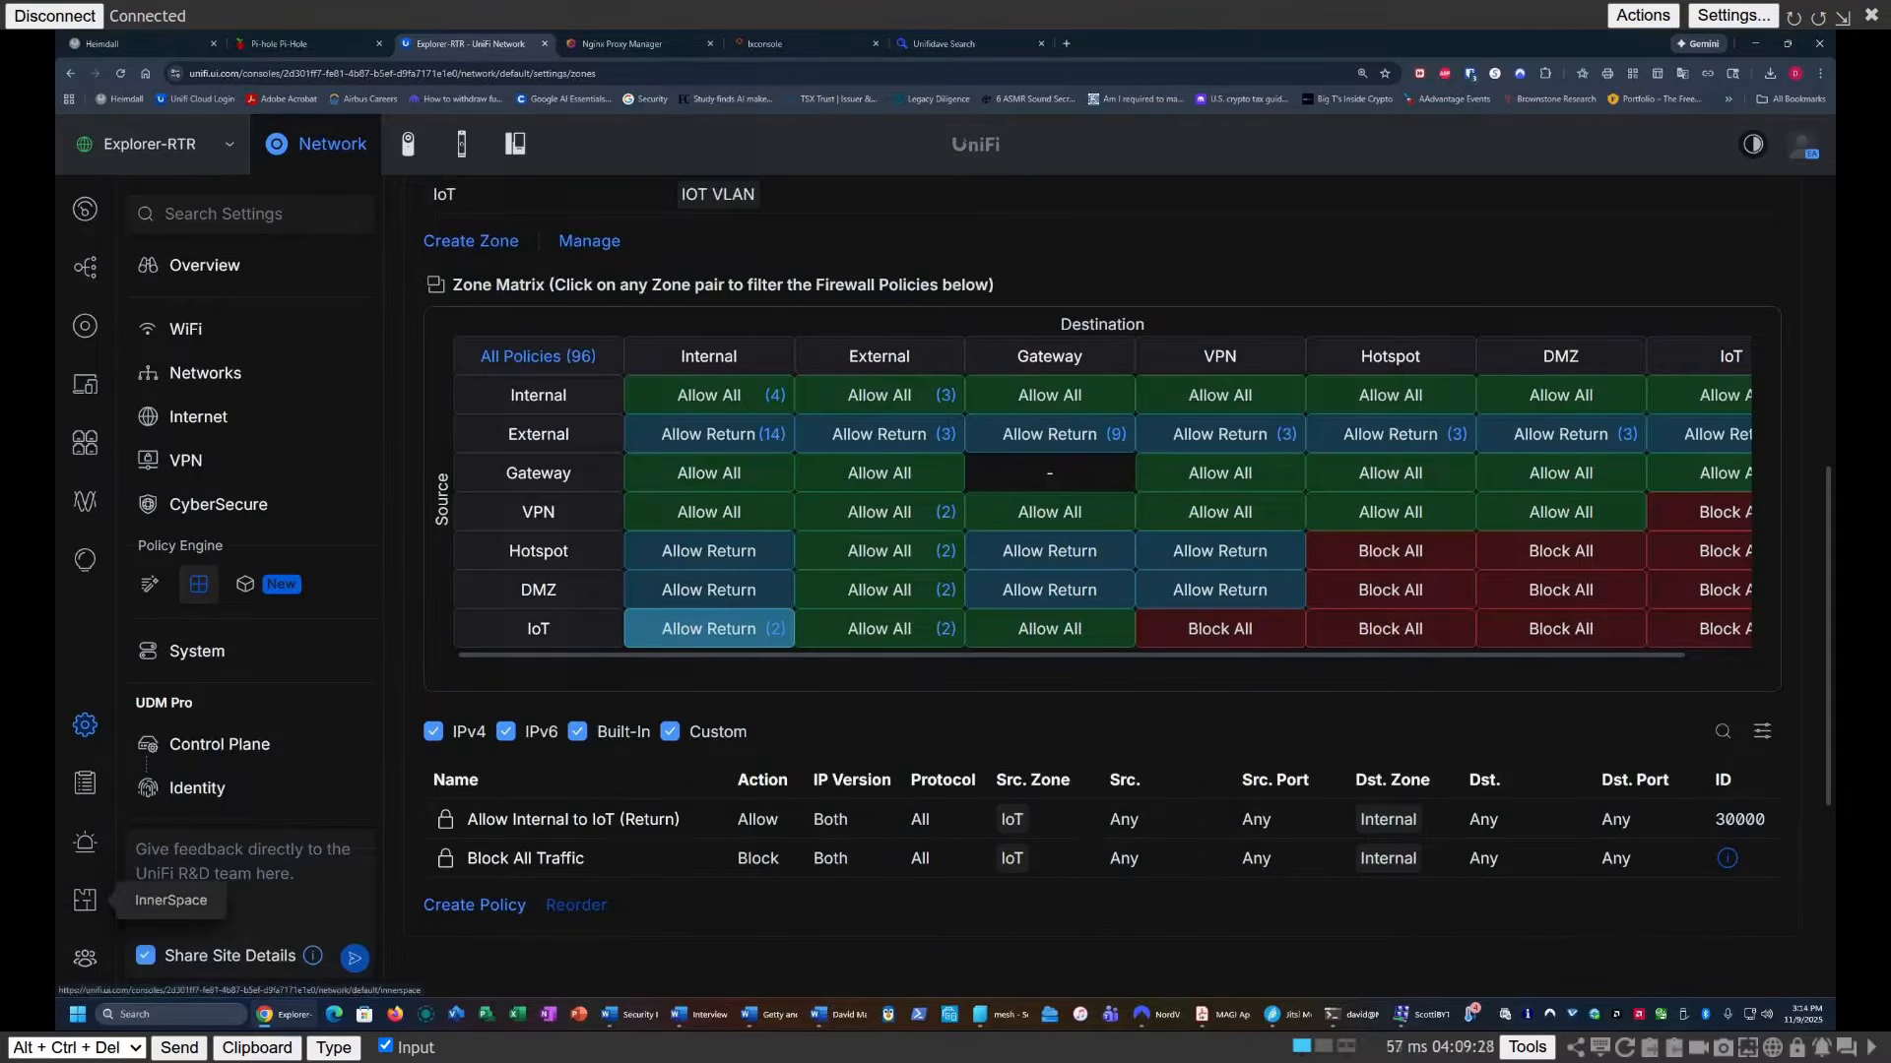
scroll(952, 656, "up", 5)
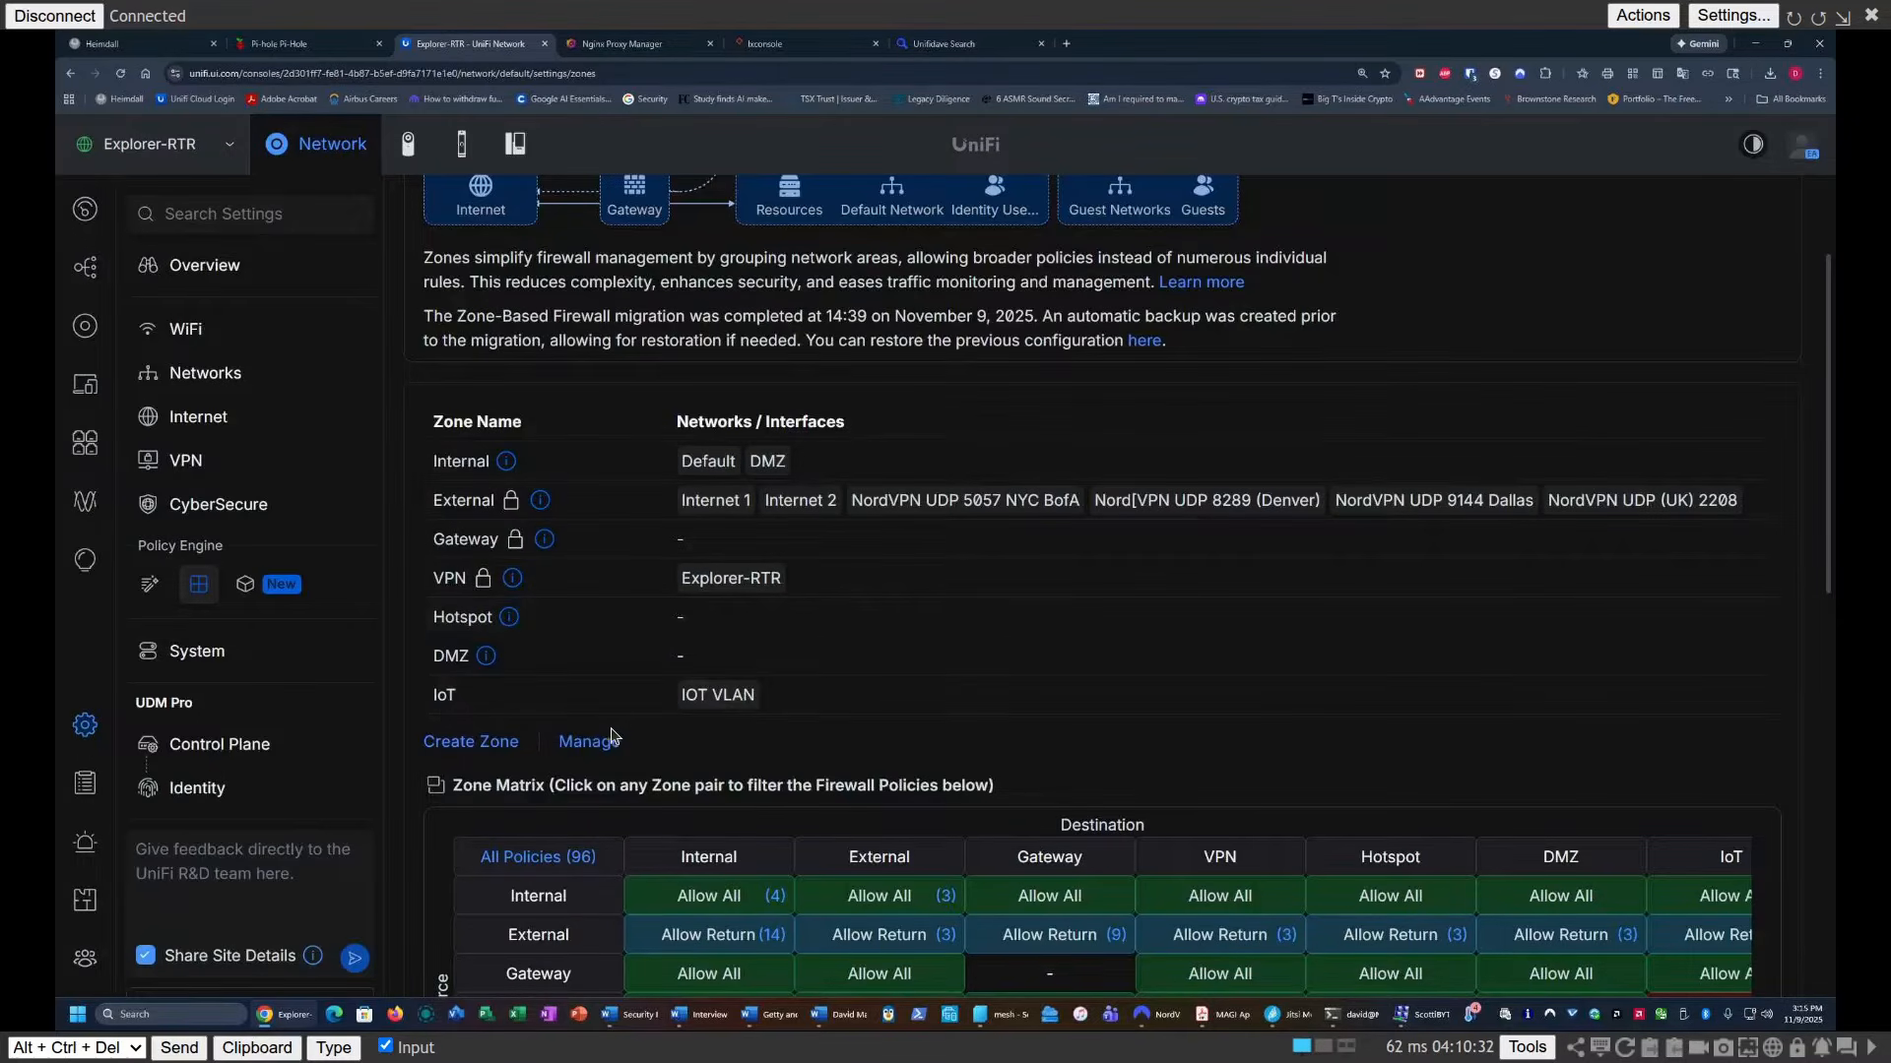
left_click(579, 743)
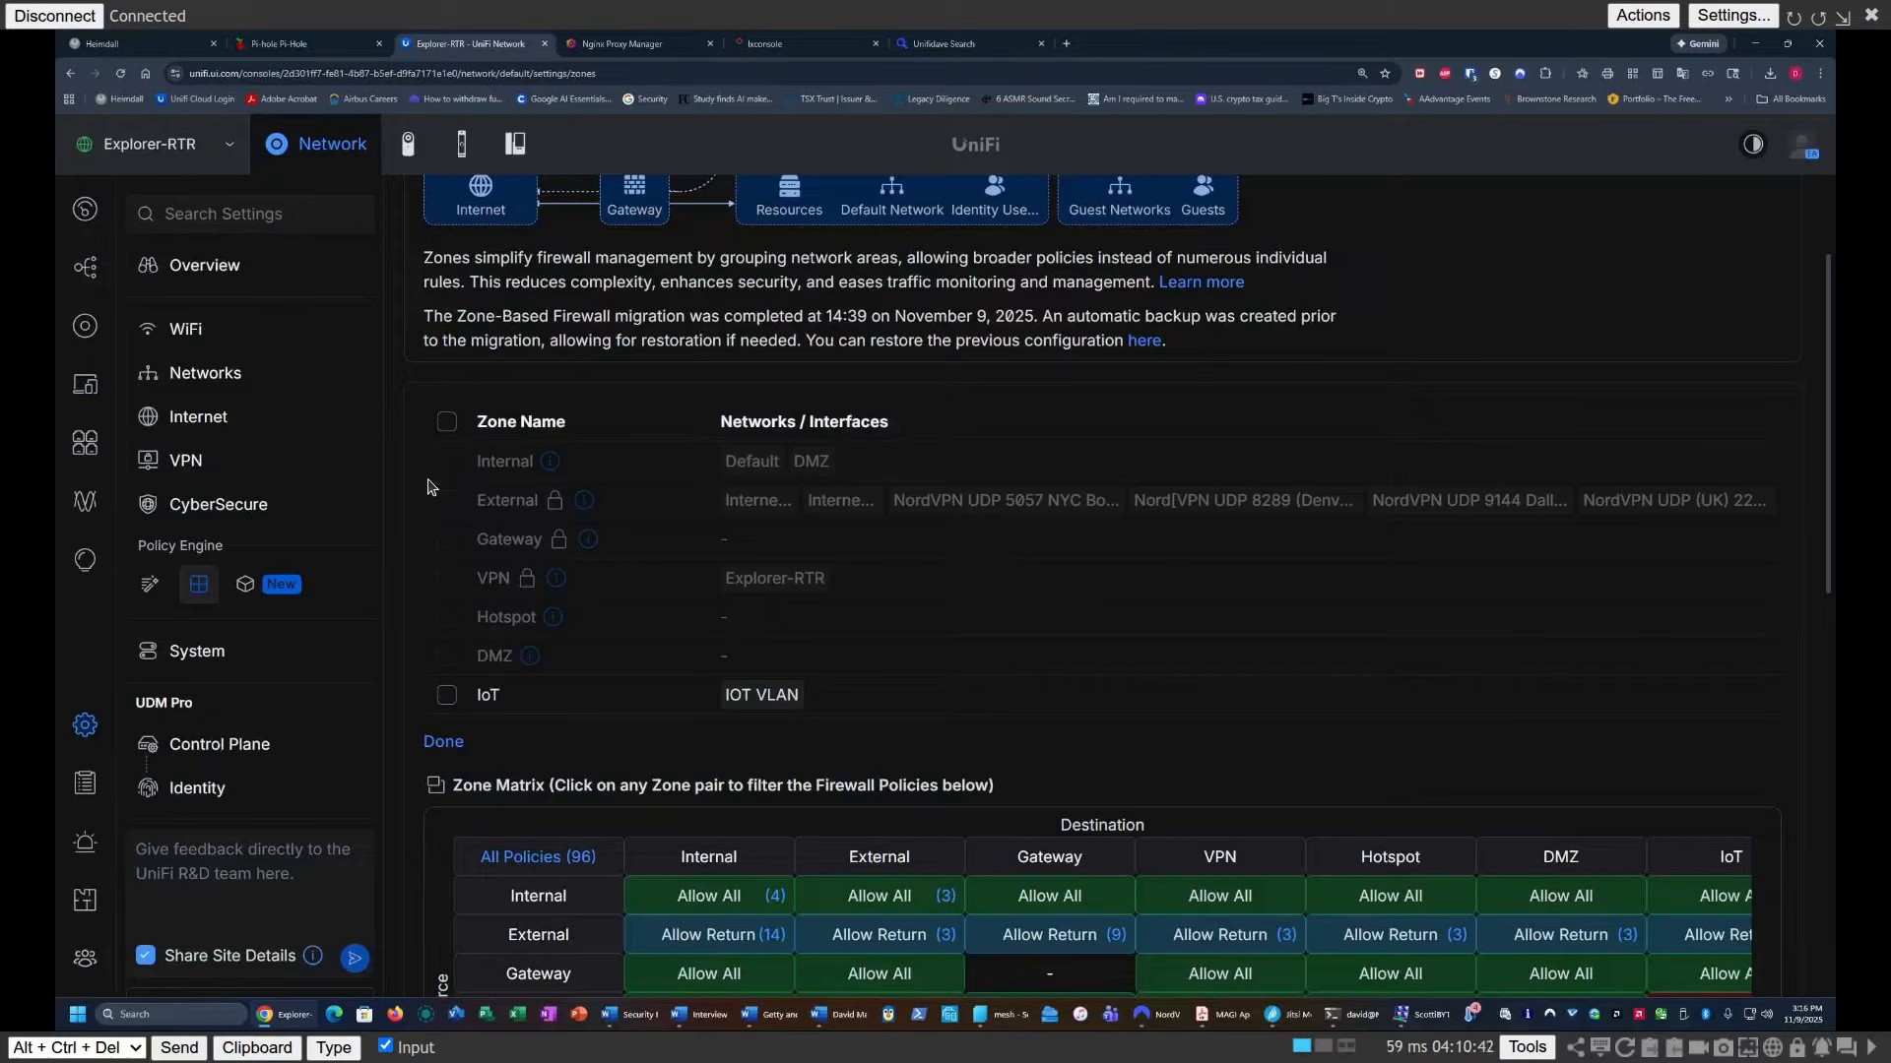
left_click(448, 424)
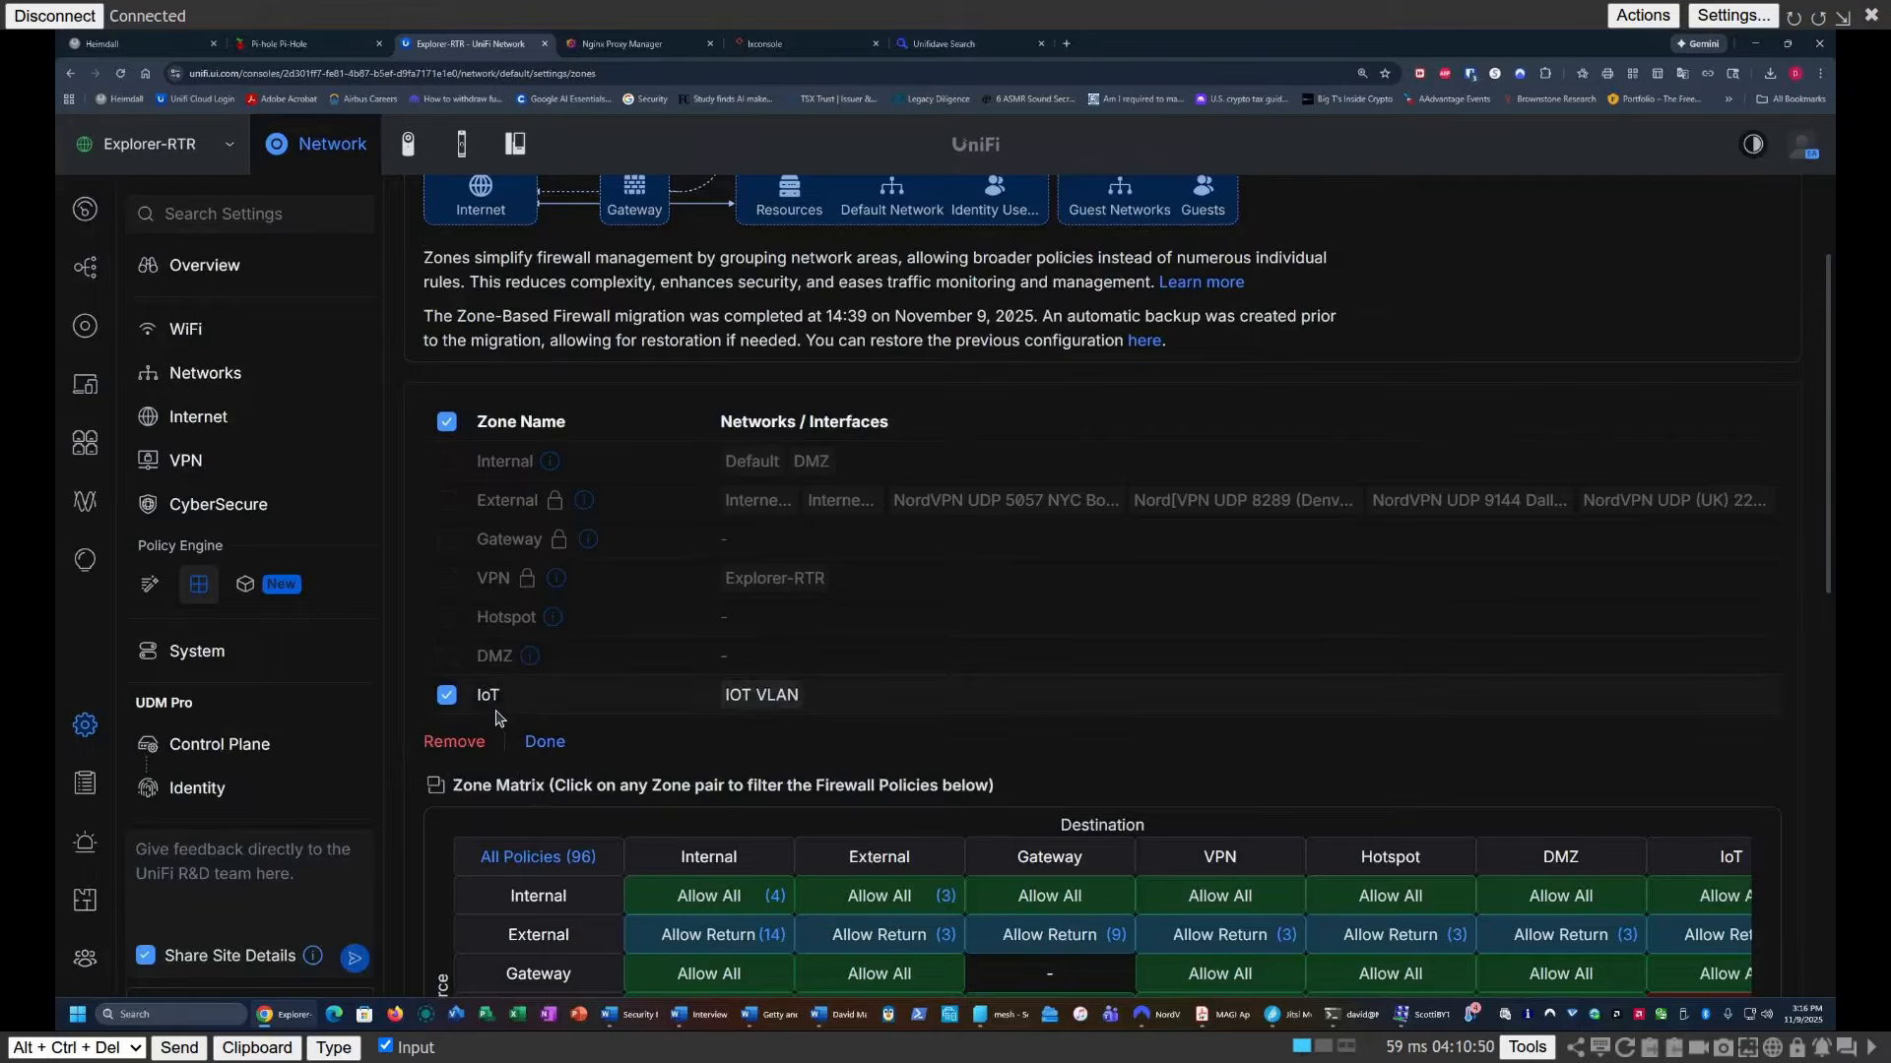
left_click(544, 743)
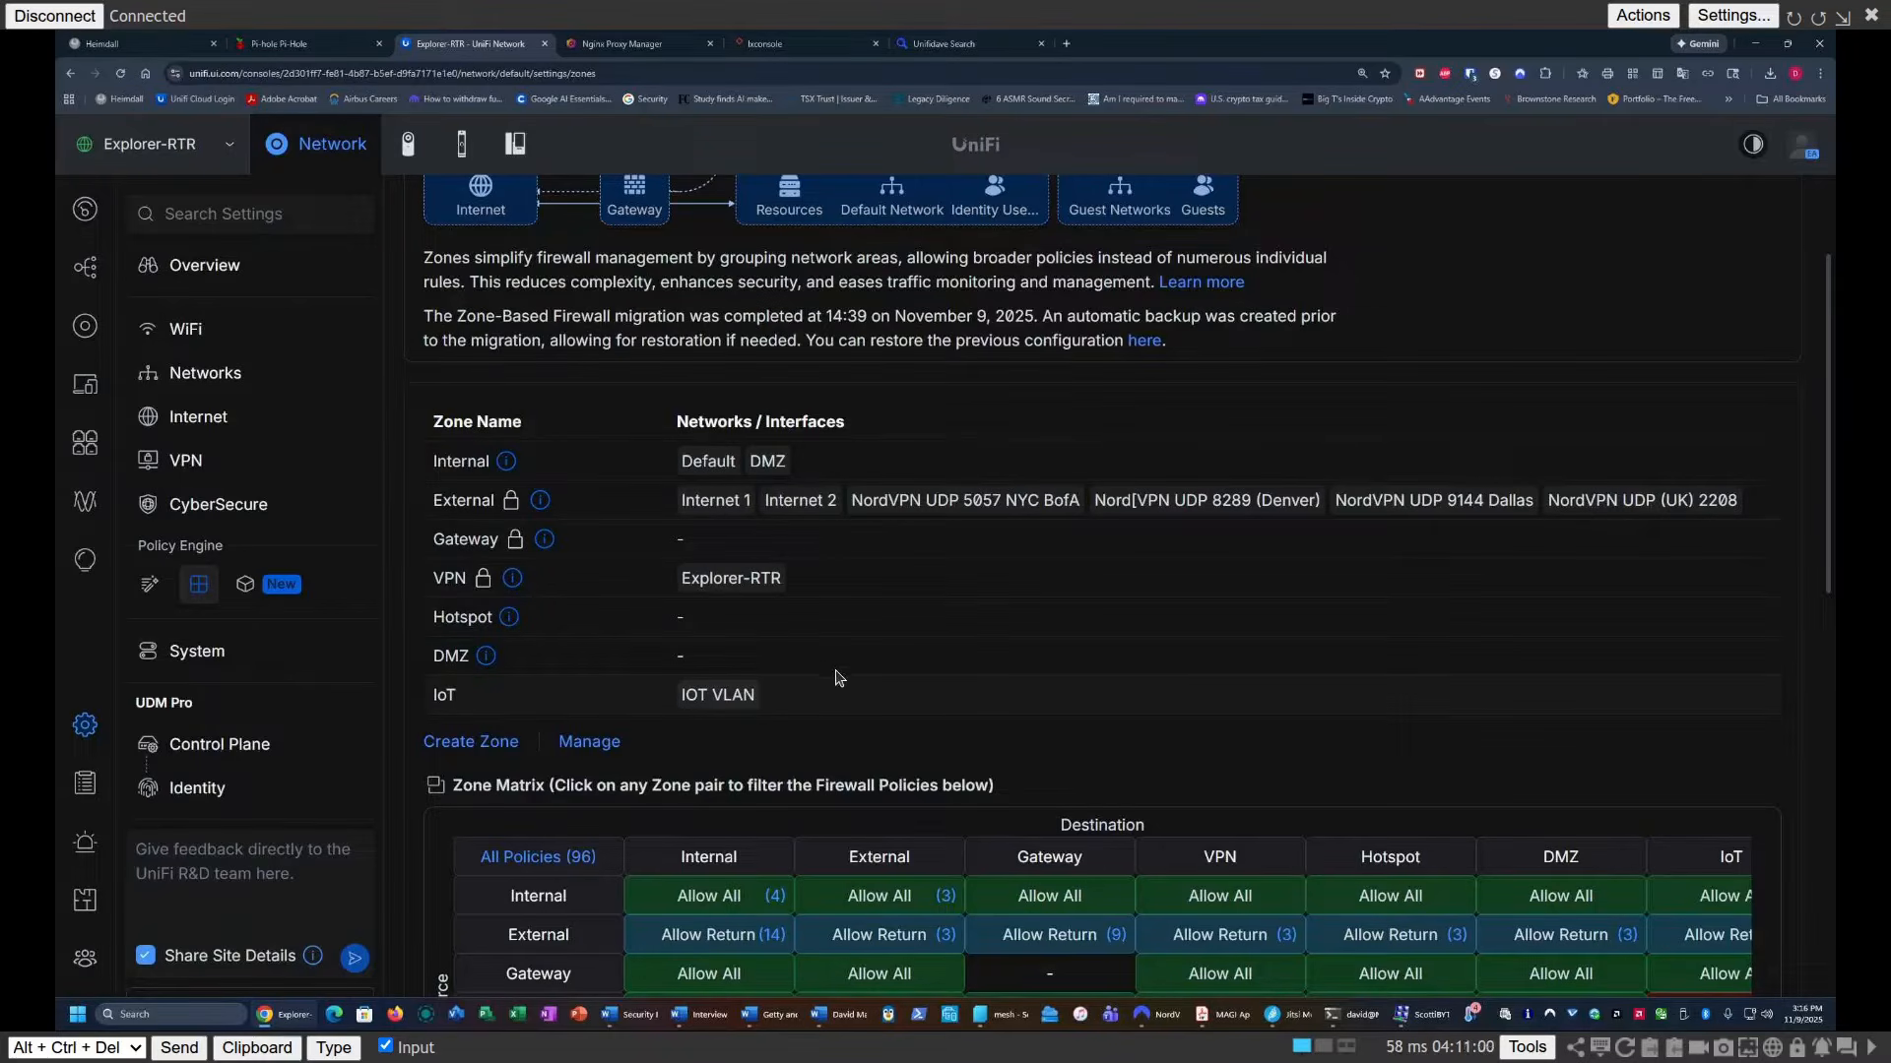
Step: Assign the DMZ network to the built-in DMZ zone, apply the change and confirm moving the network
left_click(455, 657)
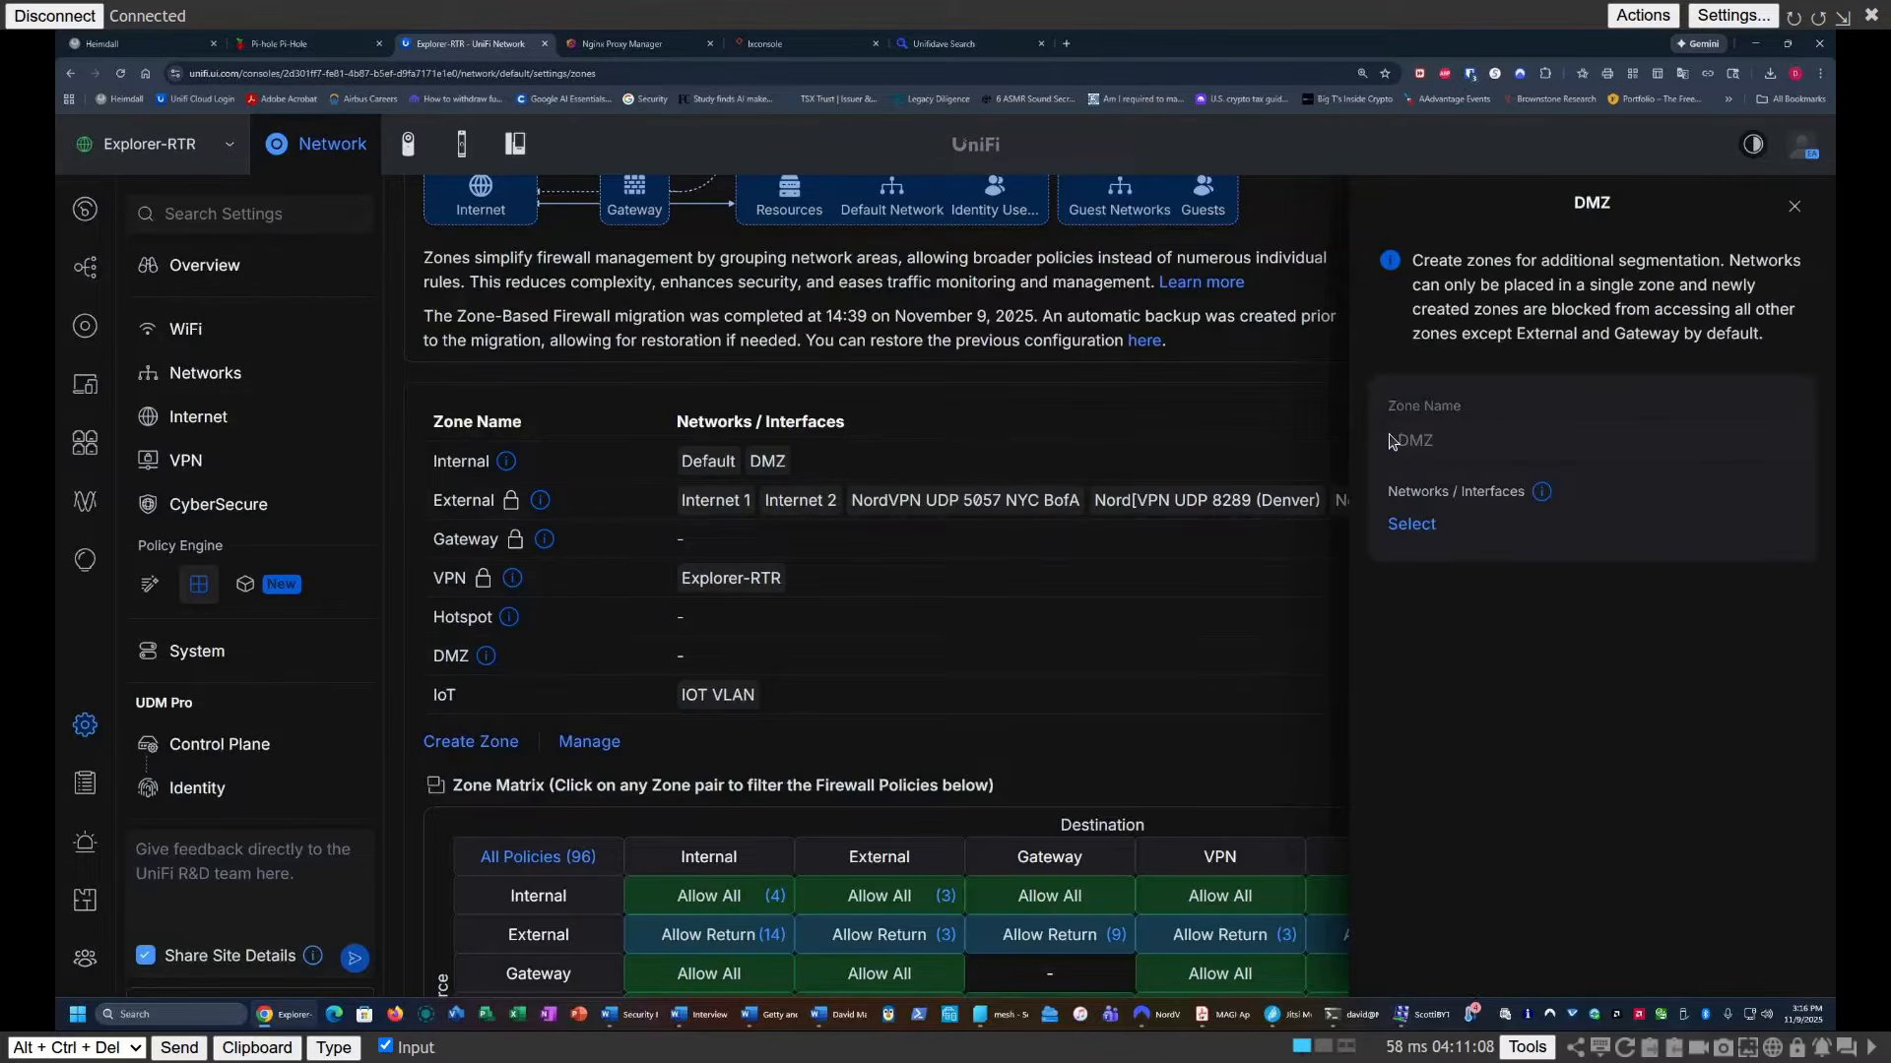
left_click(1403, 532)
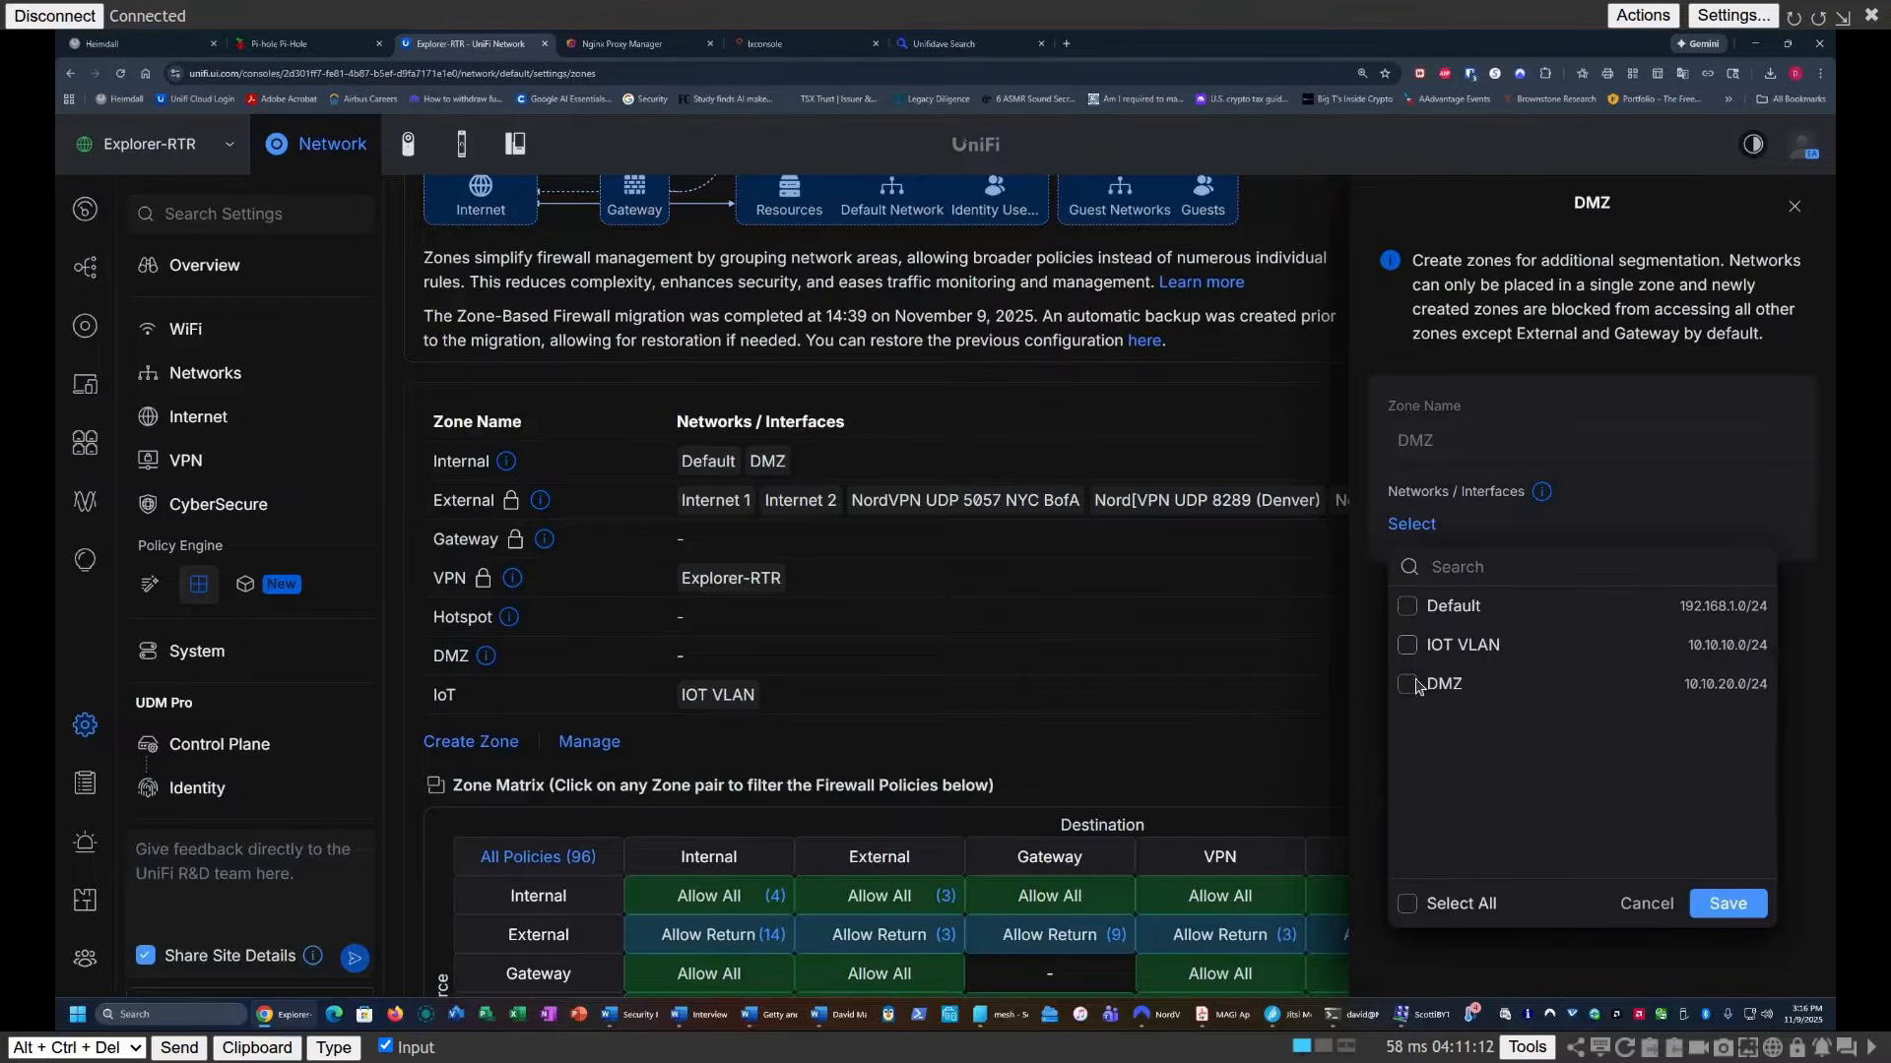
left_click(1416, 689)
left_click(1728, 903)
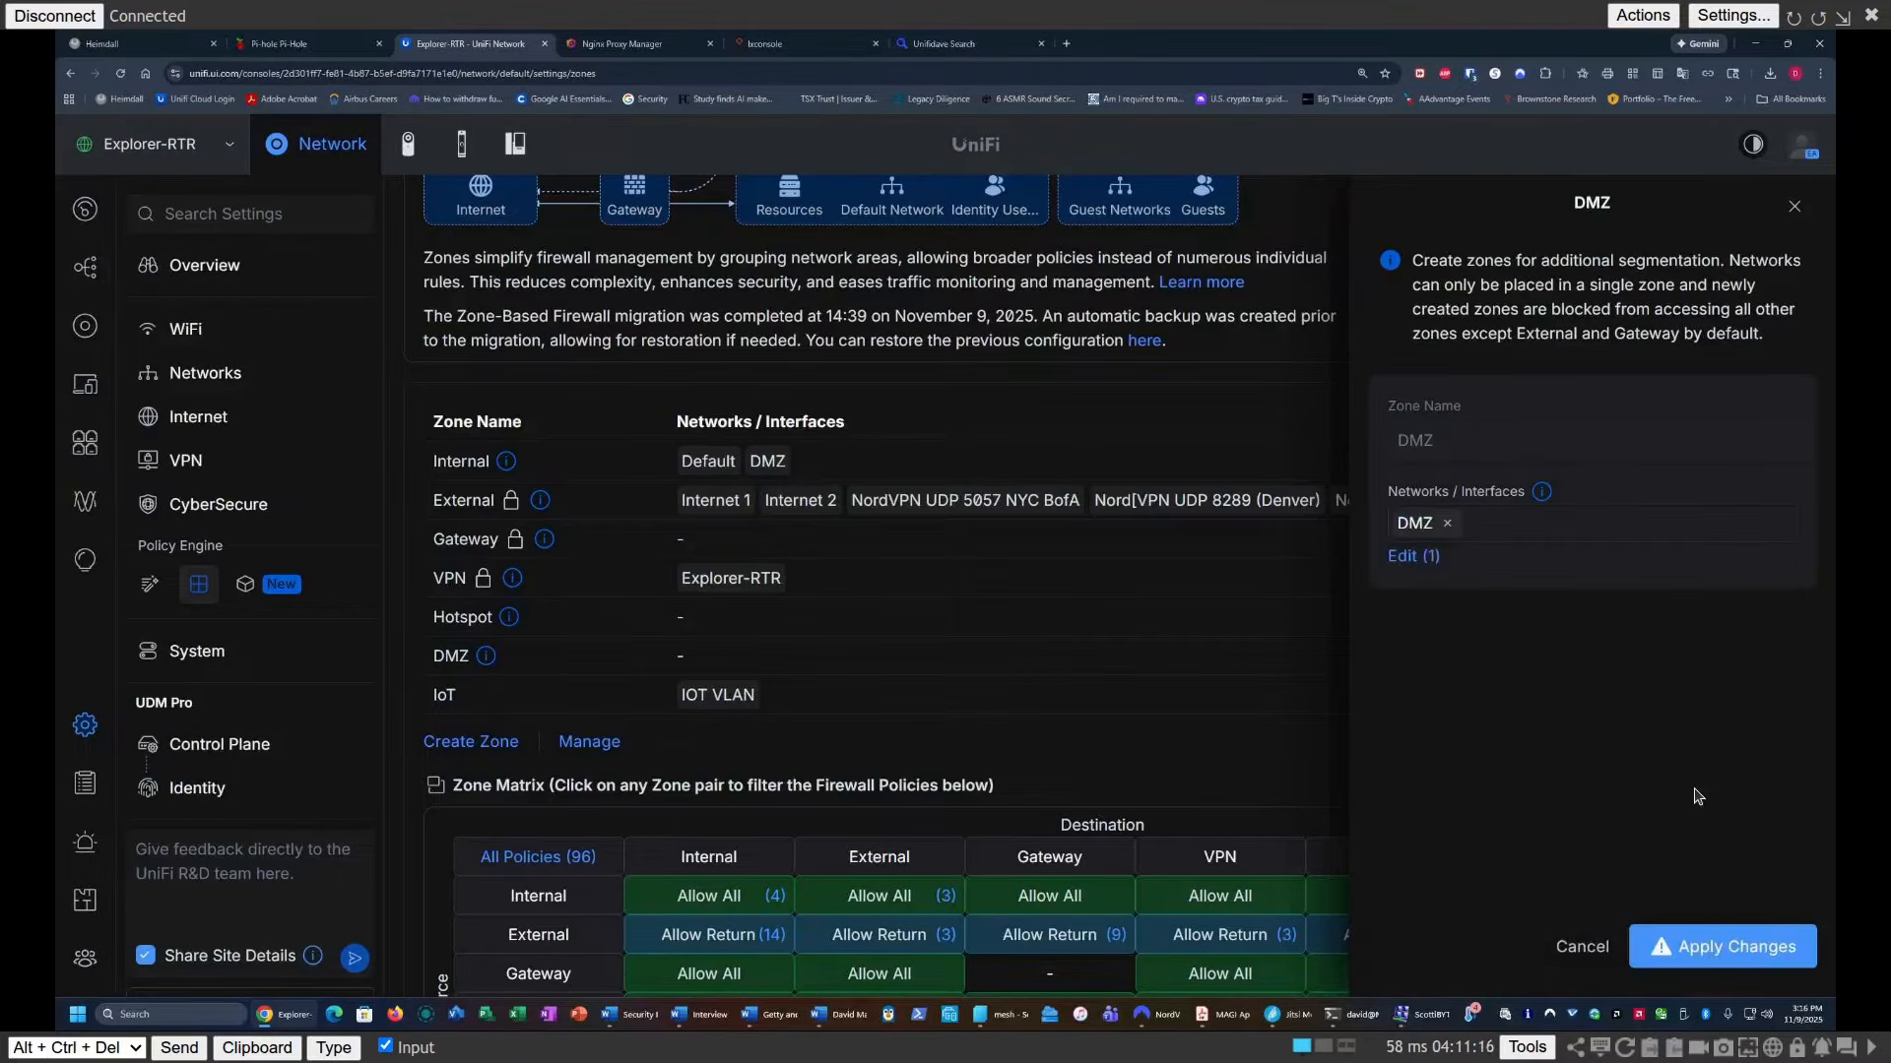
left_click(1728, 950)
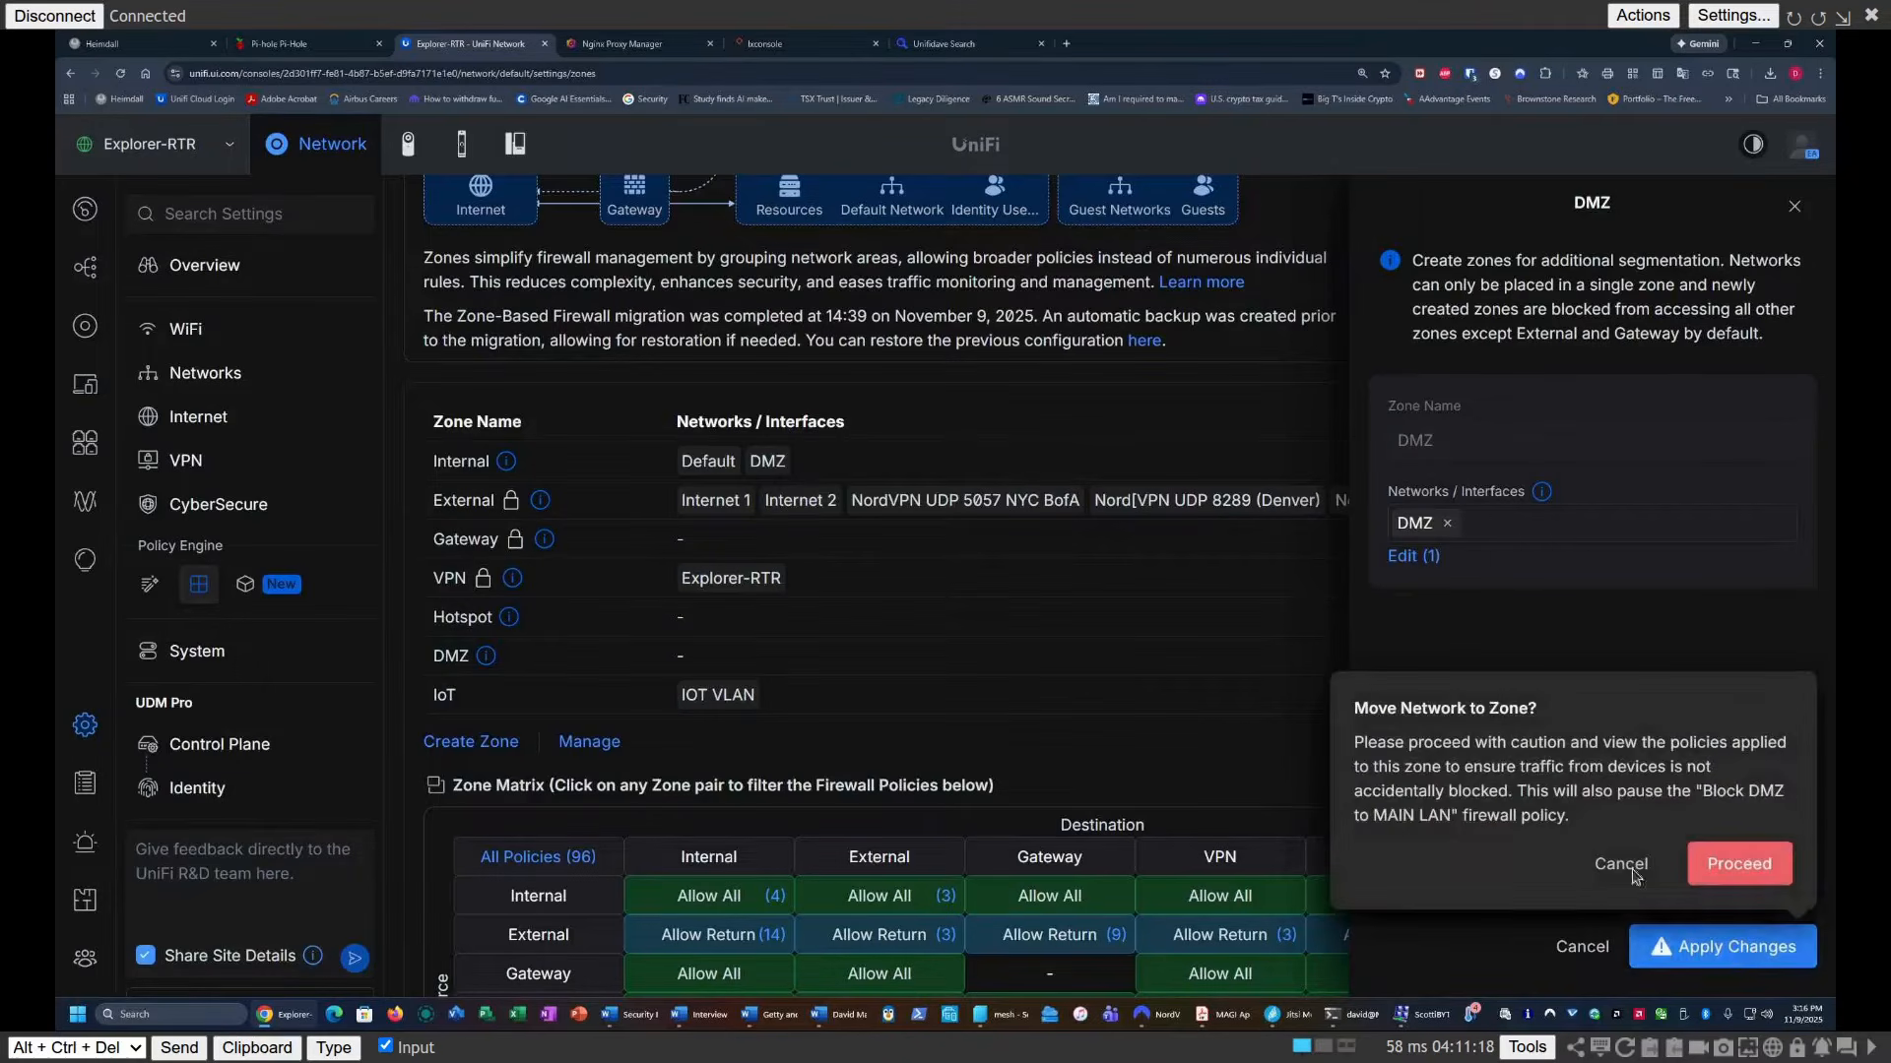
left_click(1760, 863)
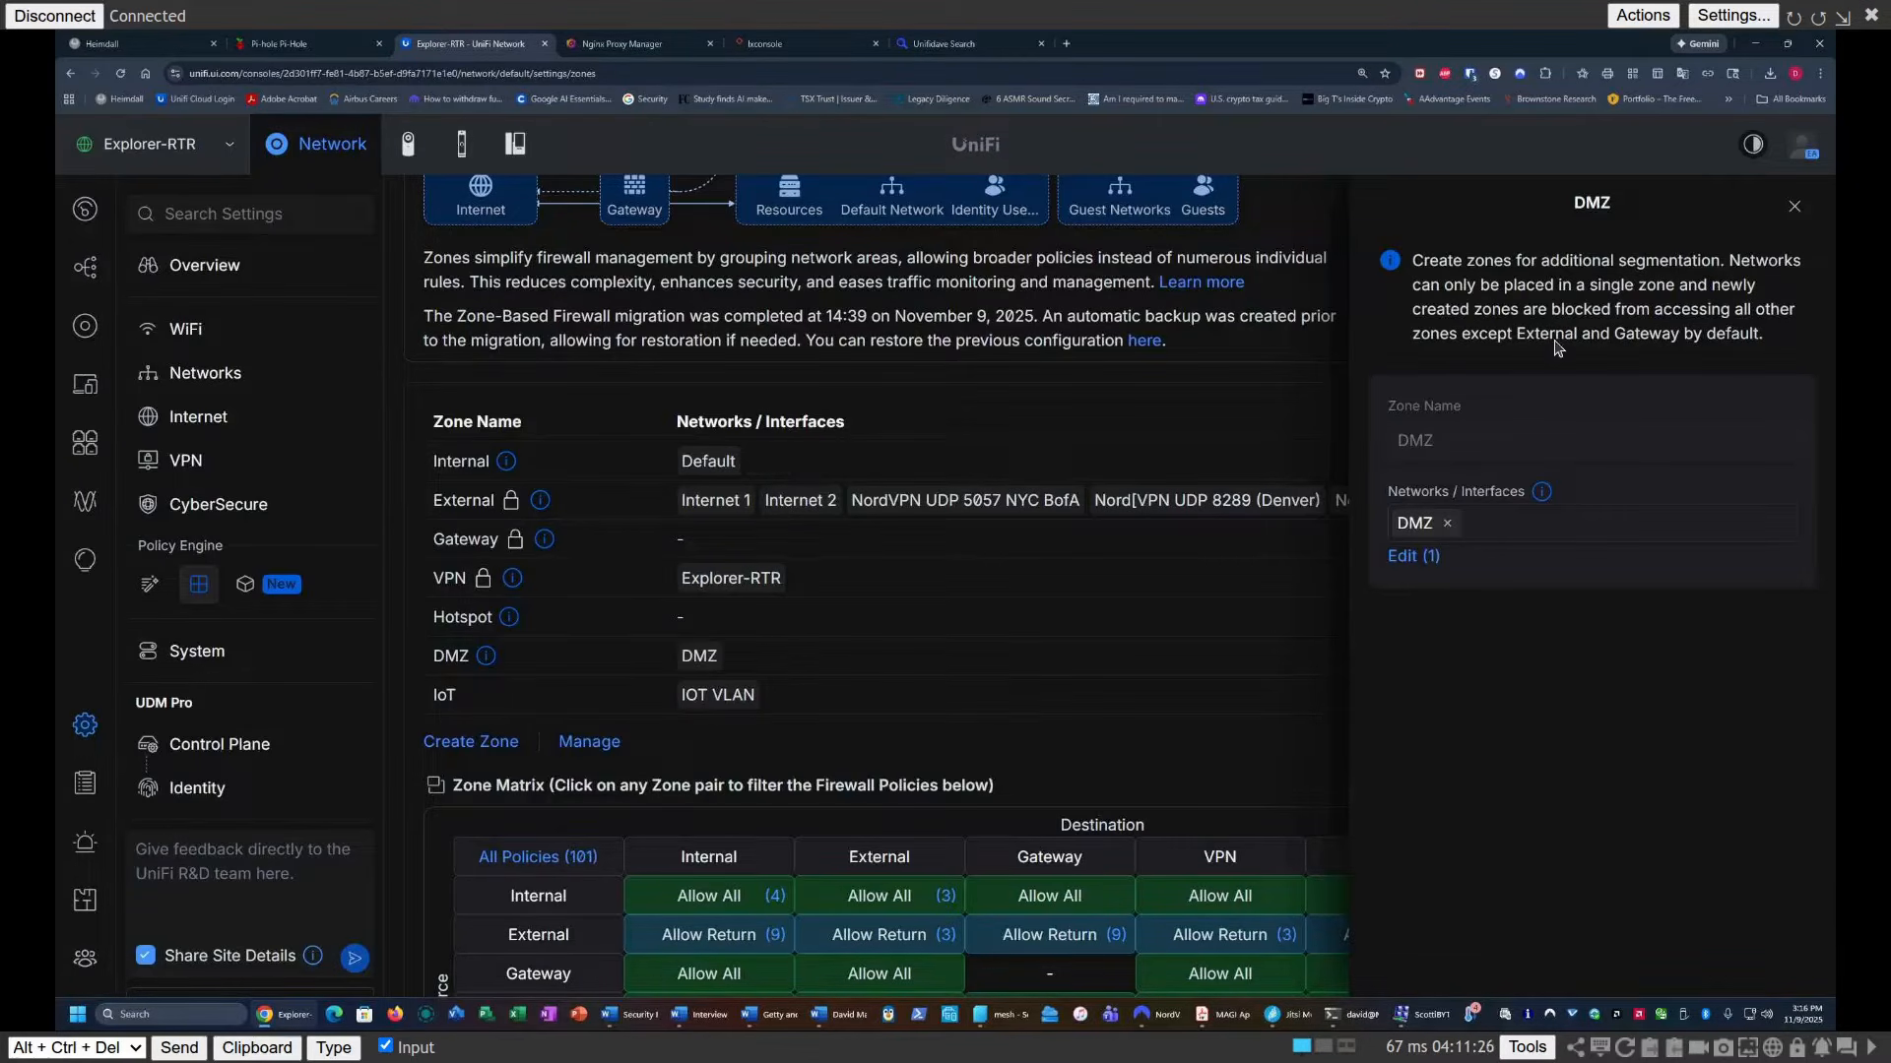
left_click(1794, 206)
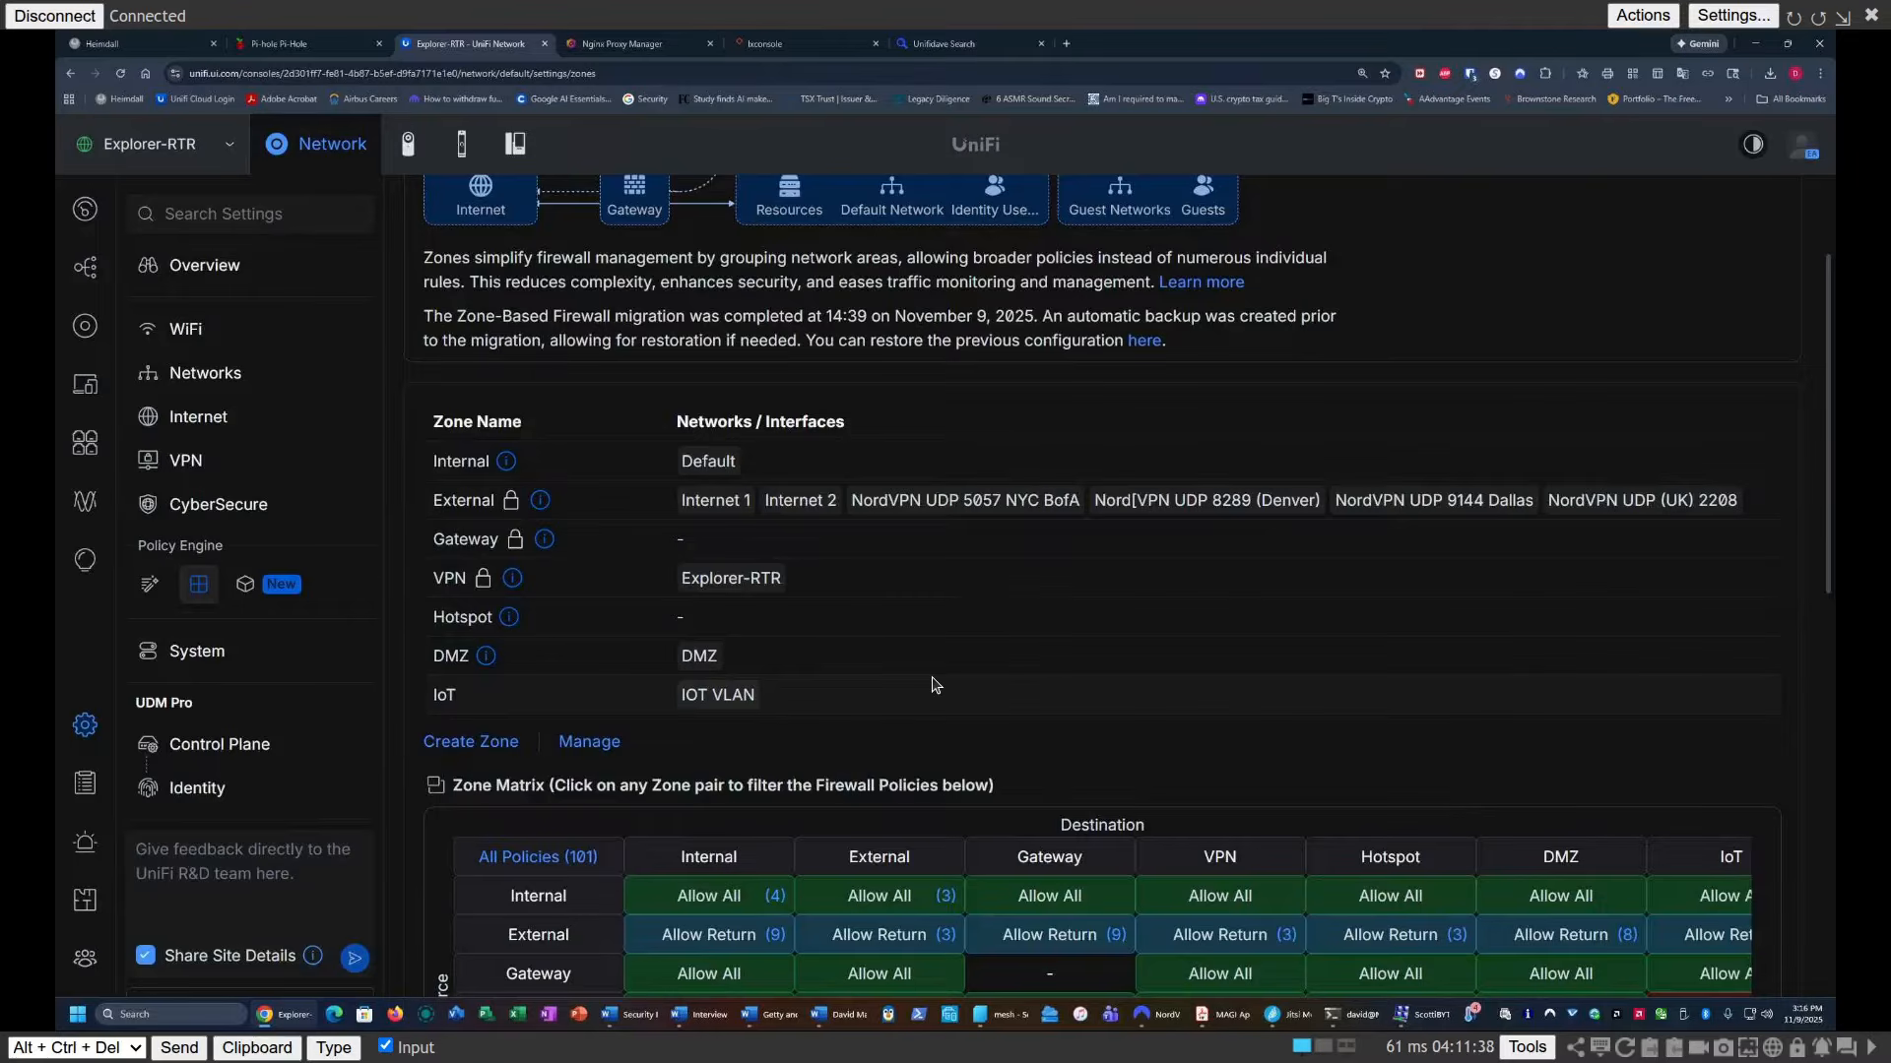
Step: Review the policies from DMZ to Internal and from Internal to DMZ using the zone matrix
scroll(935, 684, "down", 2)
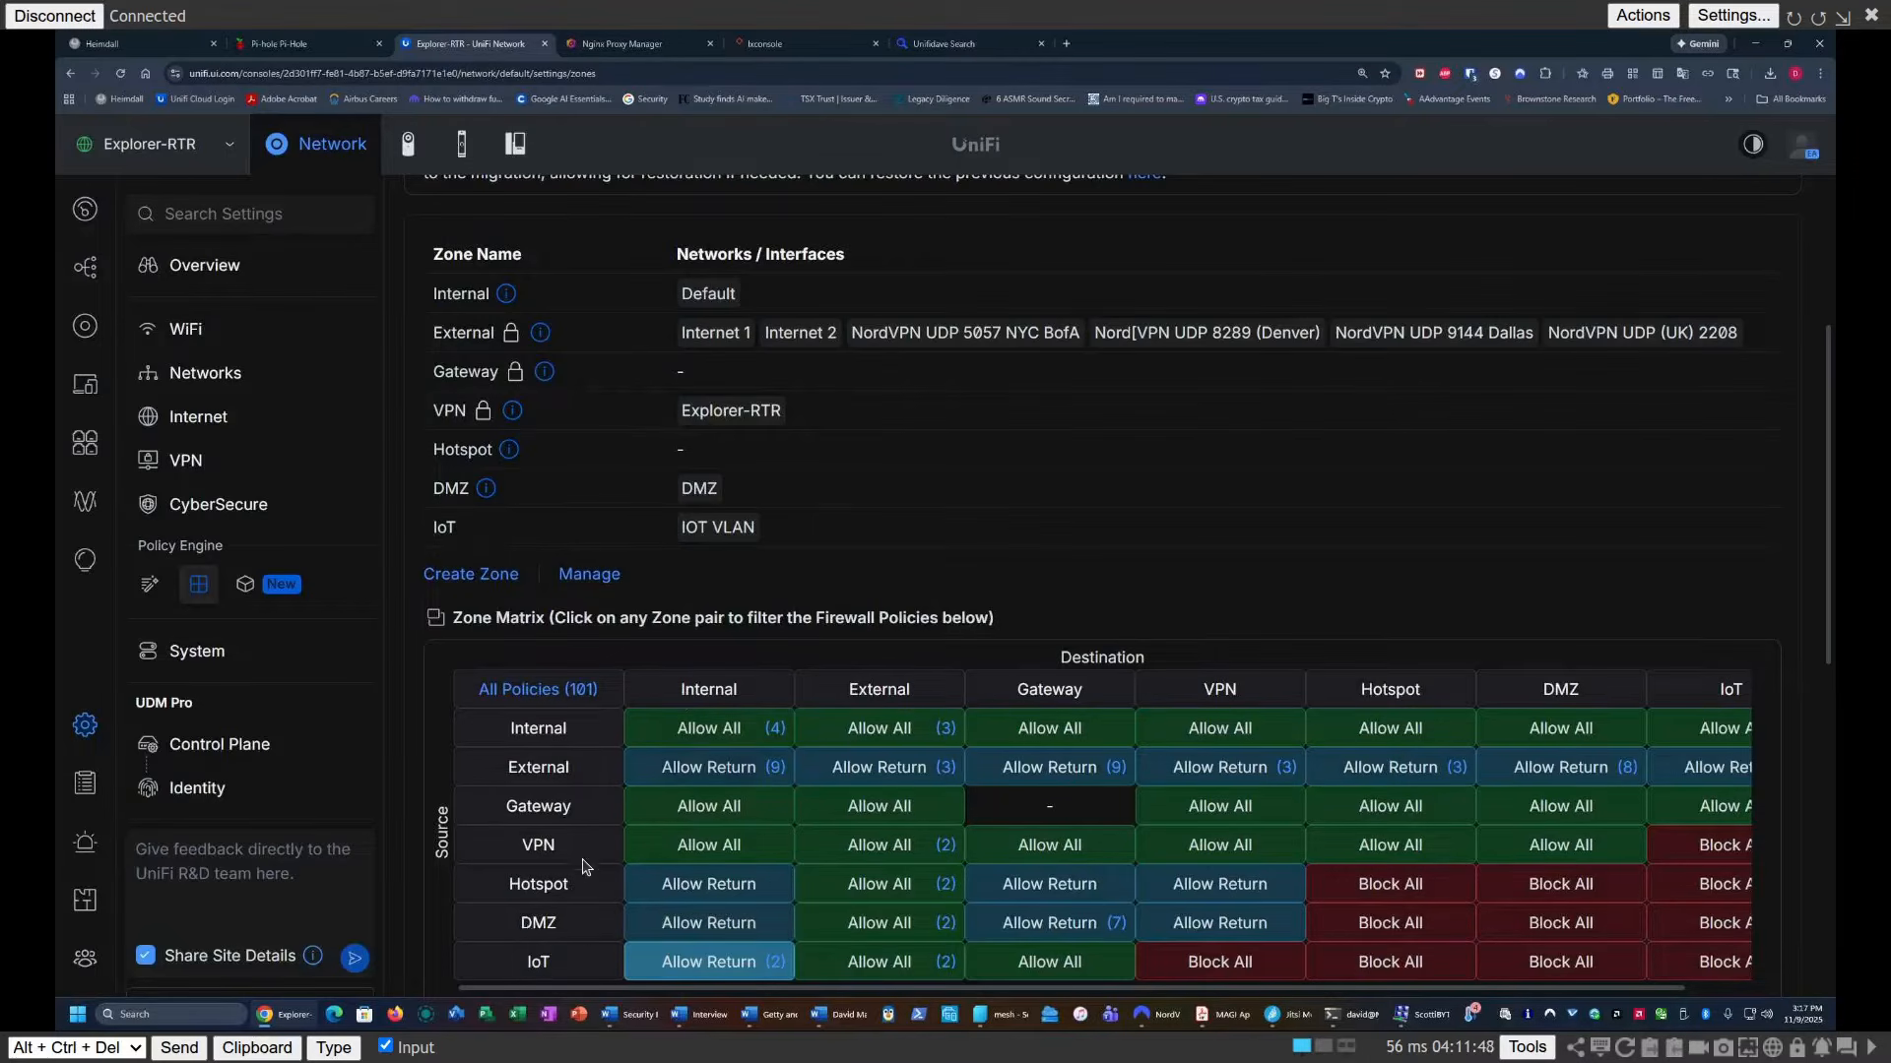
left_click(734, 919)
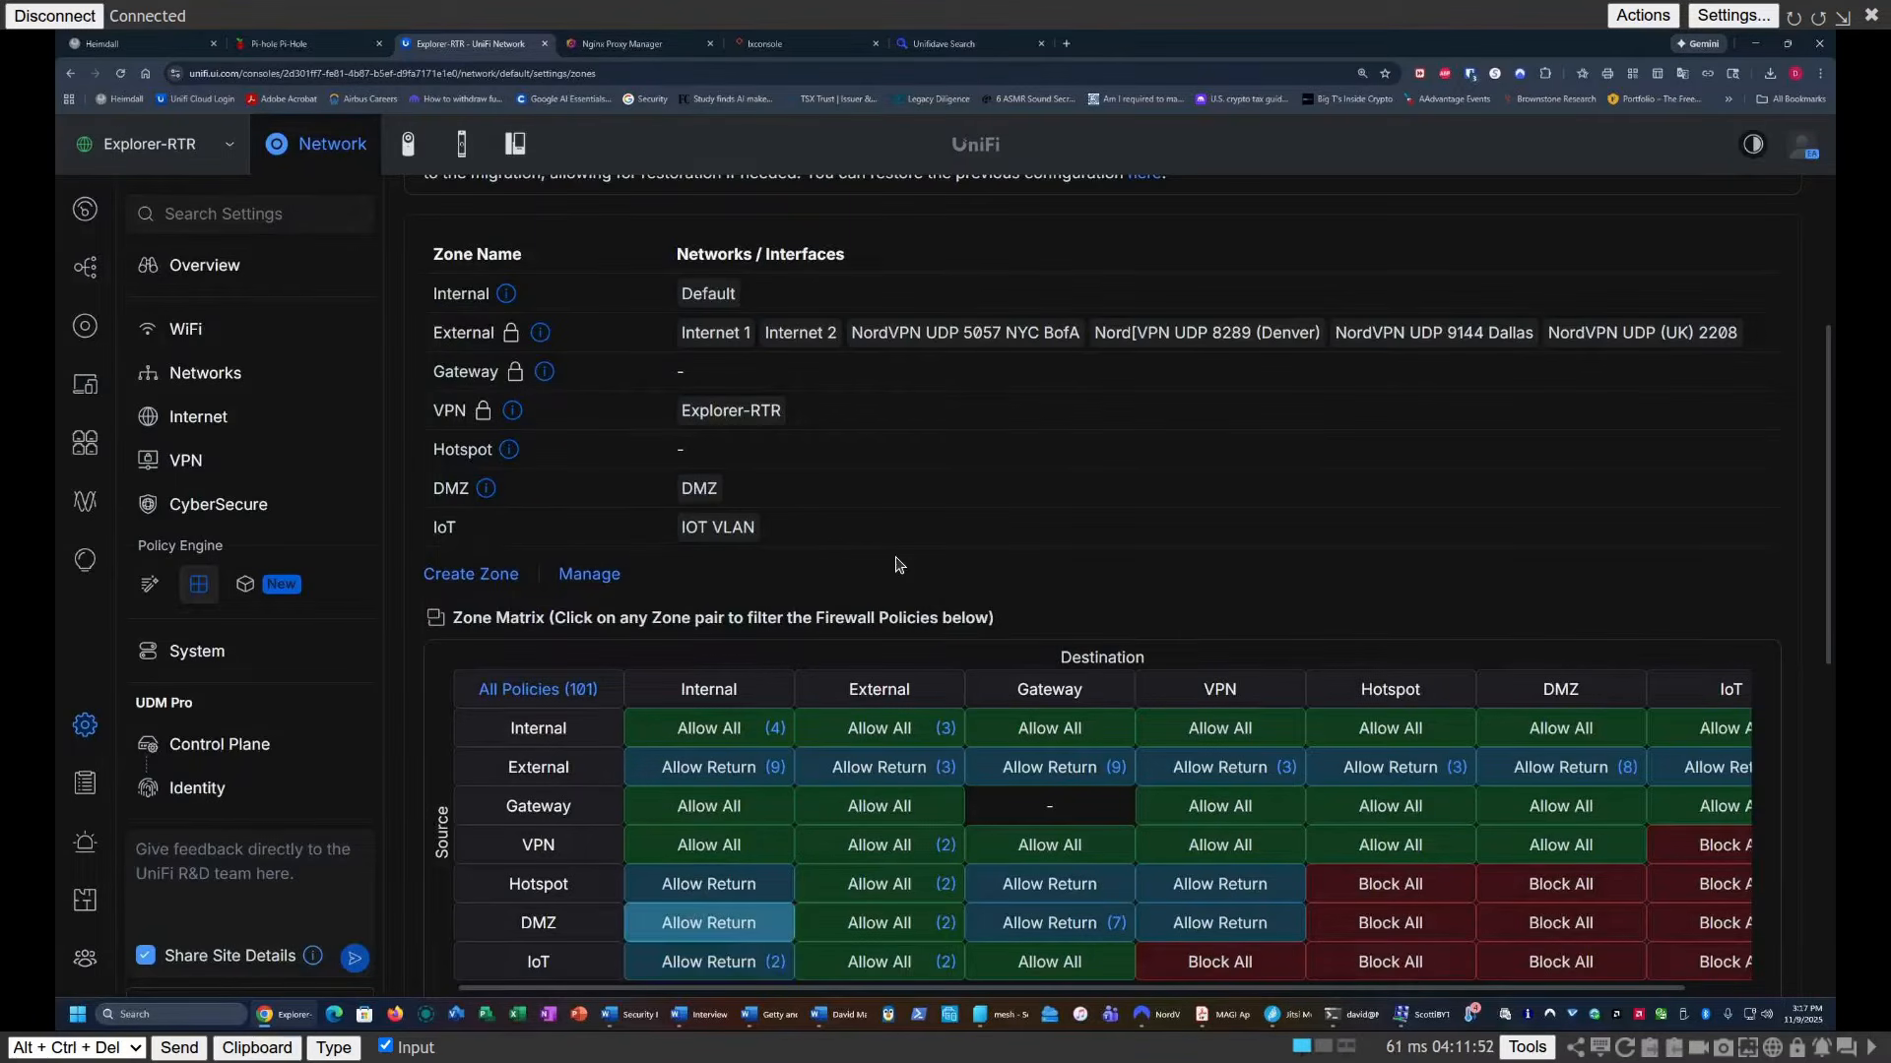
scroll(899, 566, "down", 5)
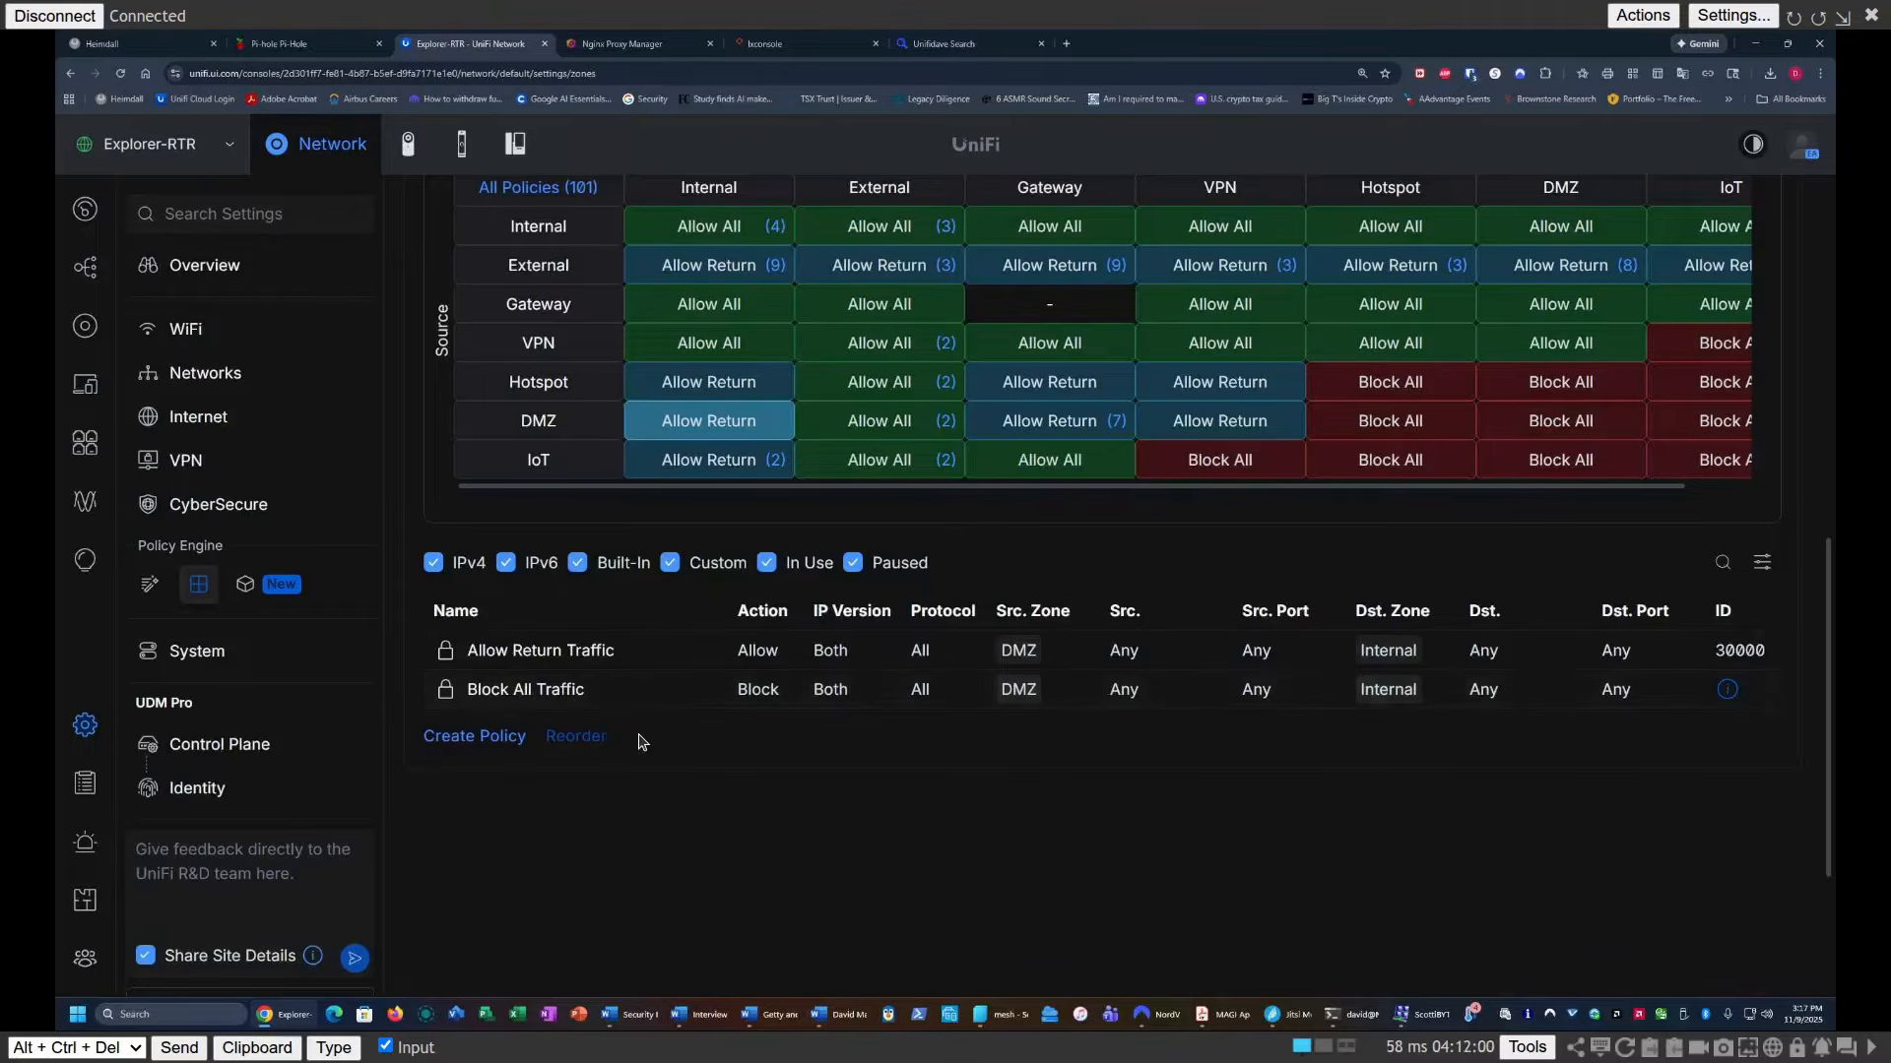
scroll(640, 742, "up", 2)
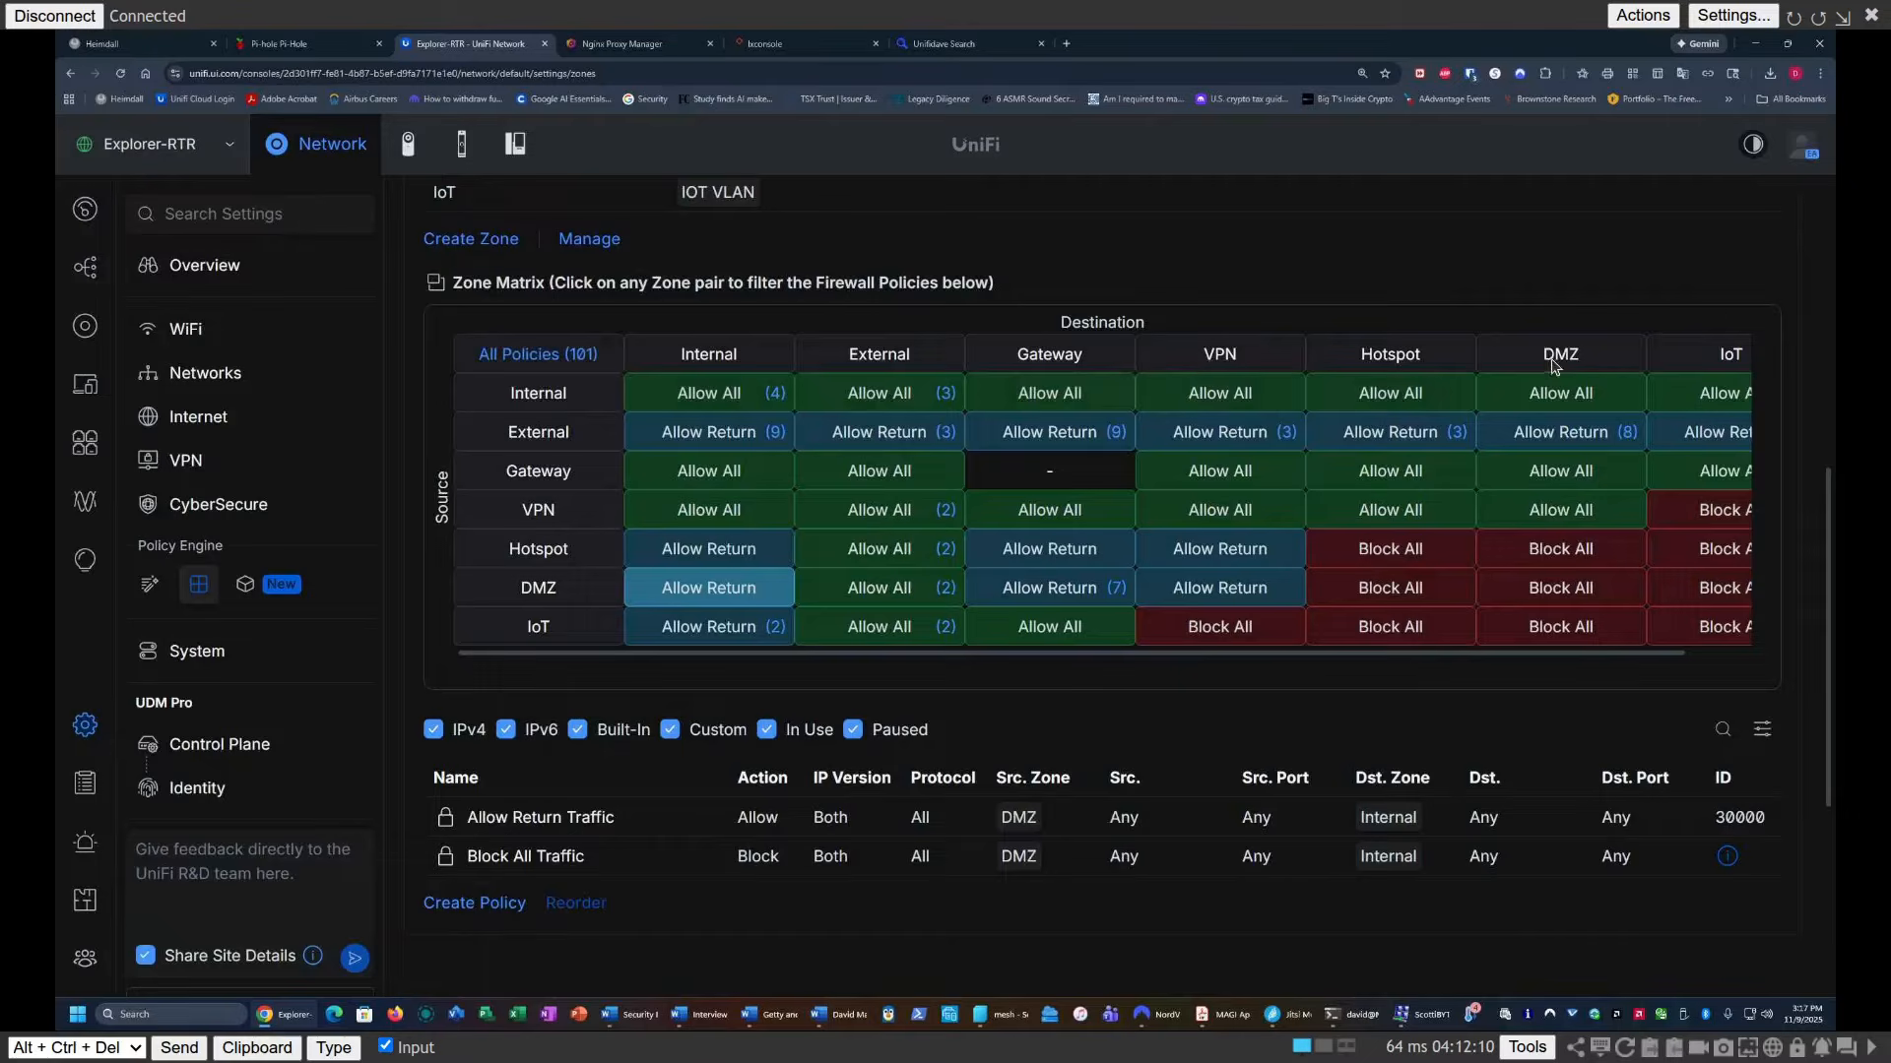
left_click(1553, 390)
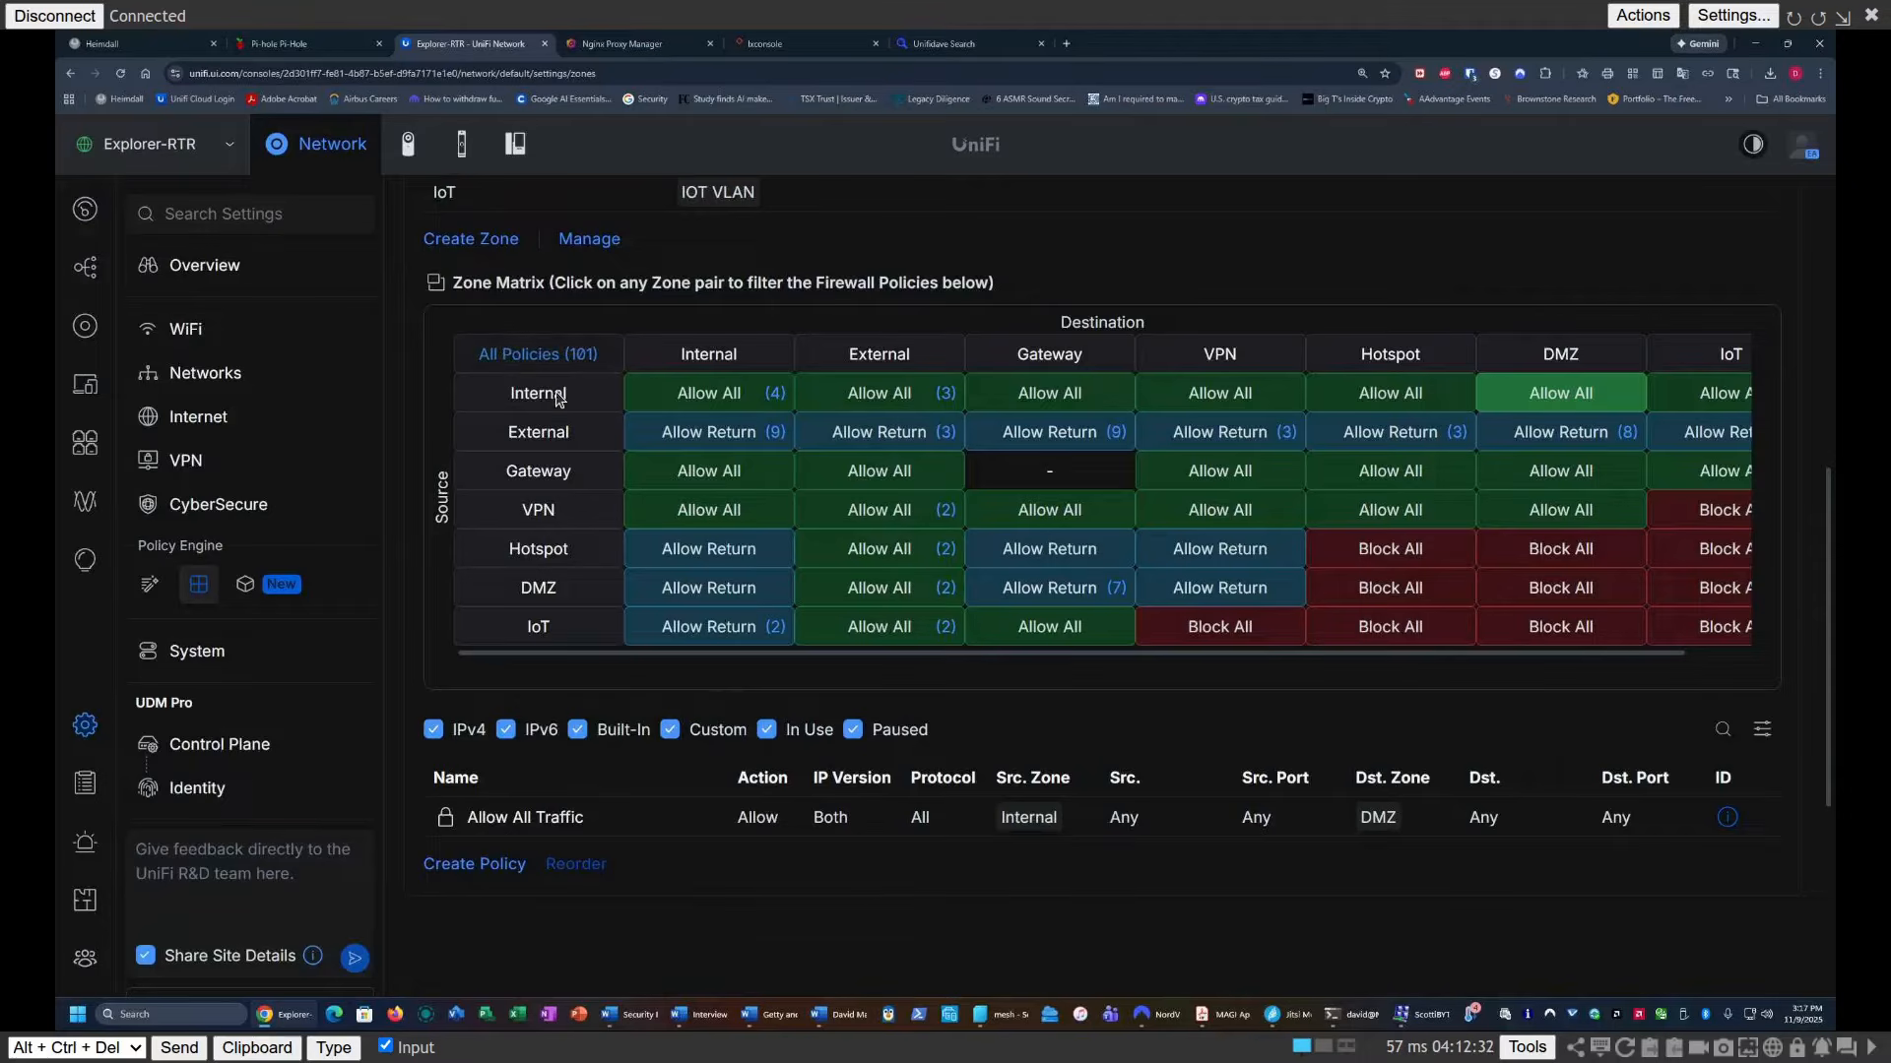
Step: List all policies again and remove the paused Block DMZ to MAIN LAN policy
scroll(561, 400, "up", 3)
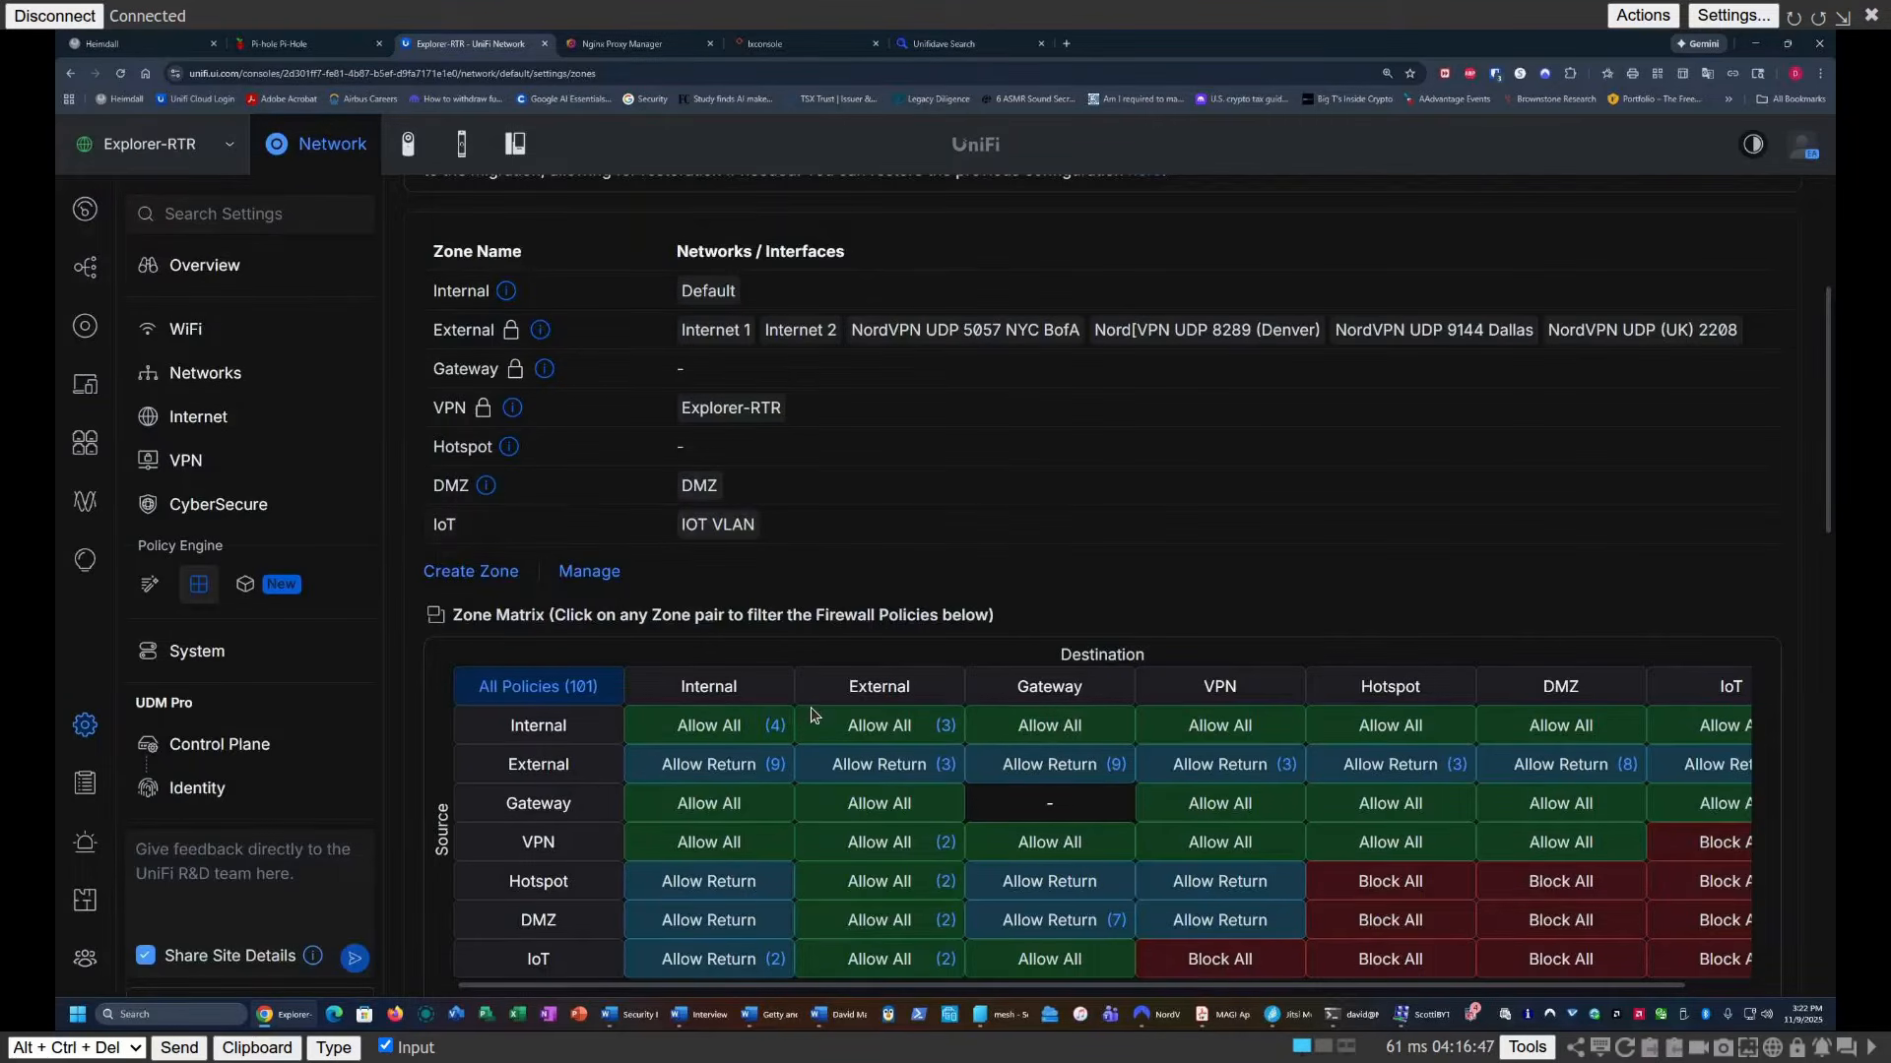
scroll(811, 707, "down", 5)
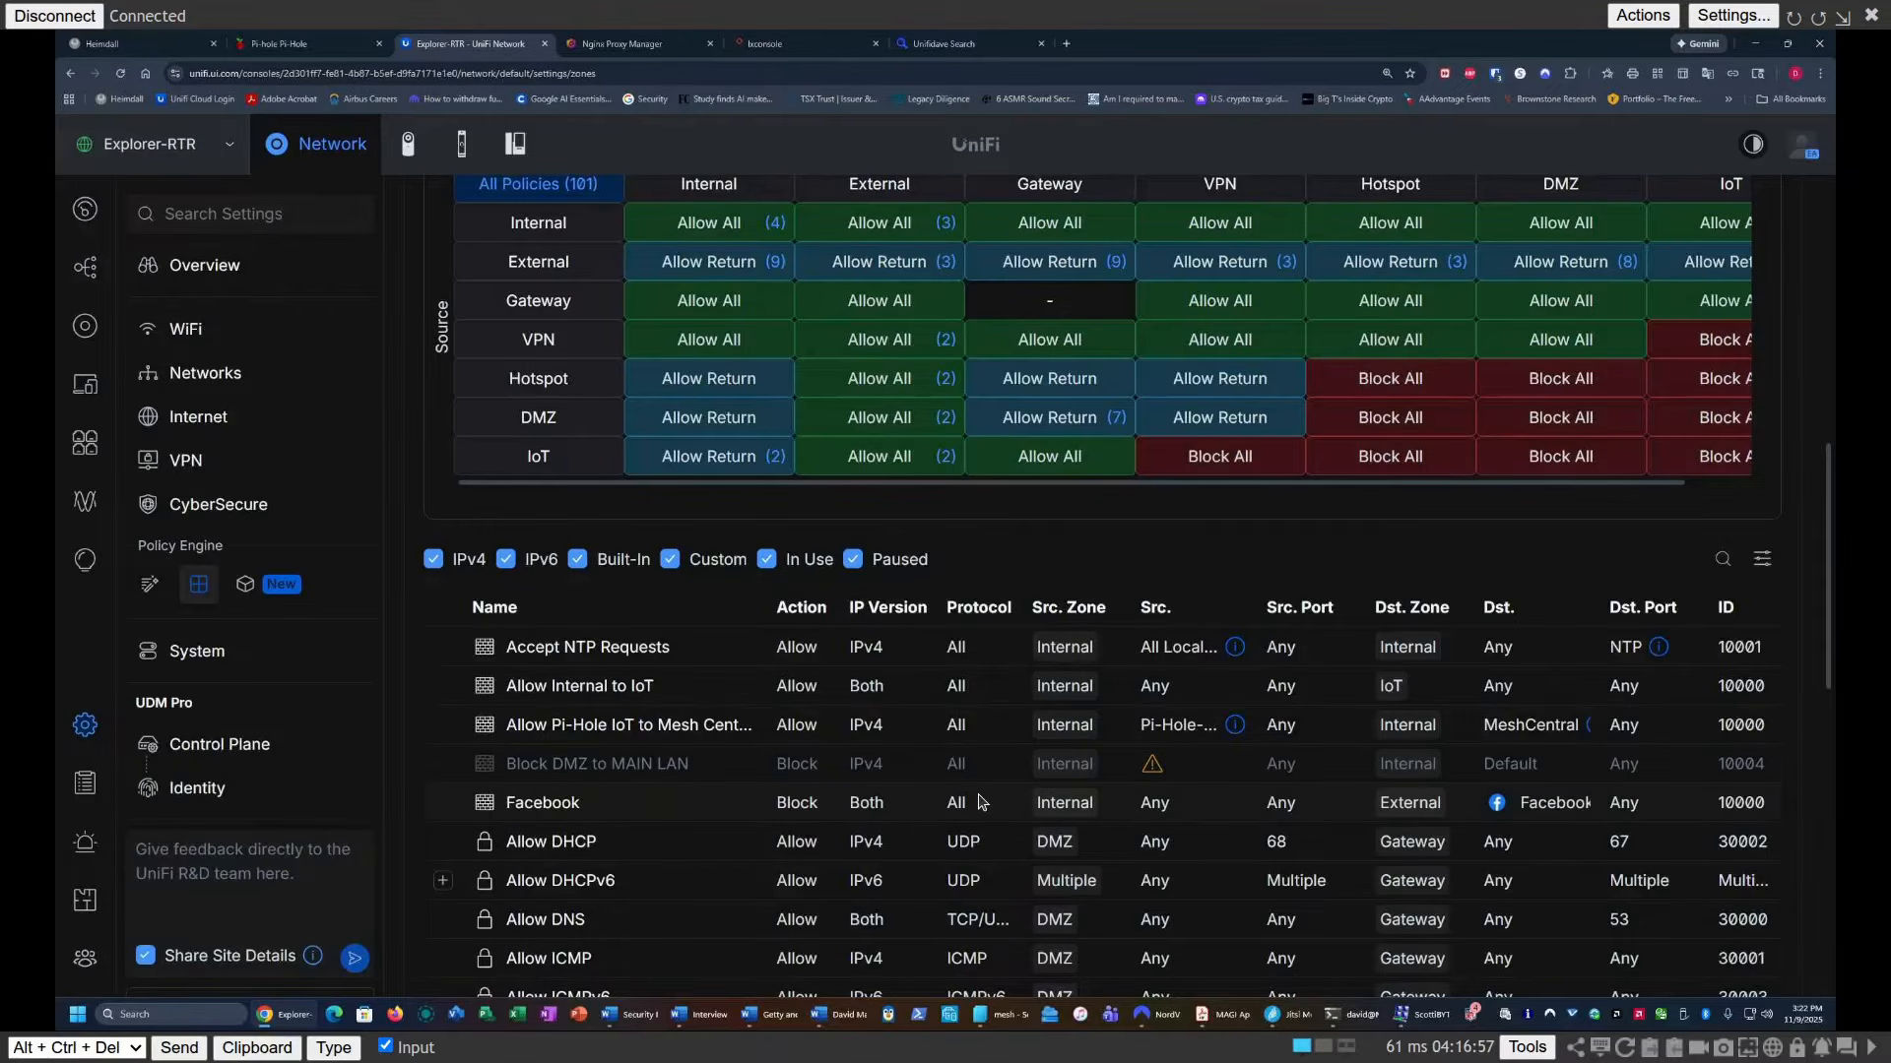
mouse_move(1152, 775)
left_click(564, 775)
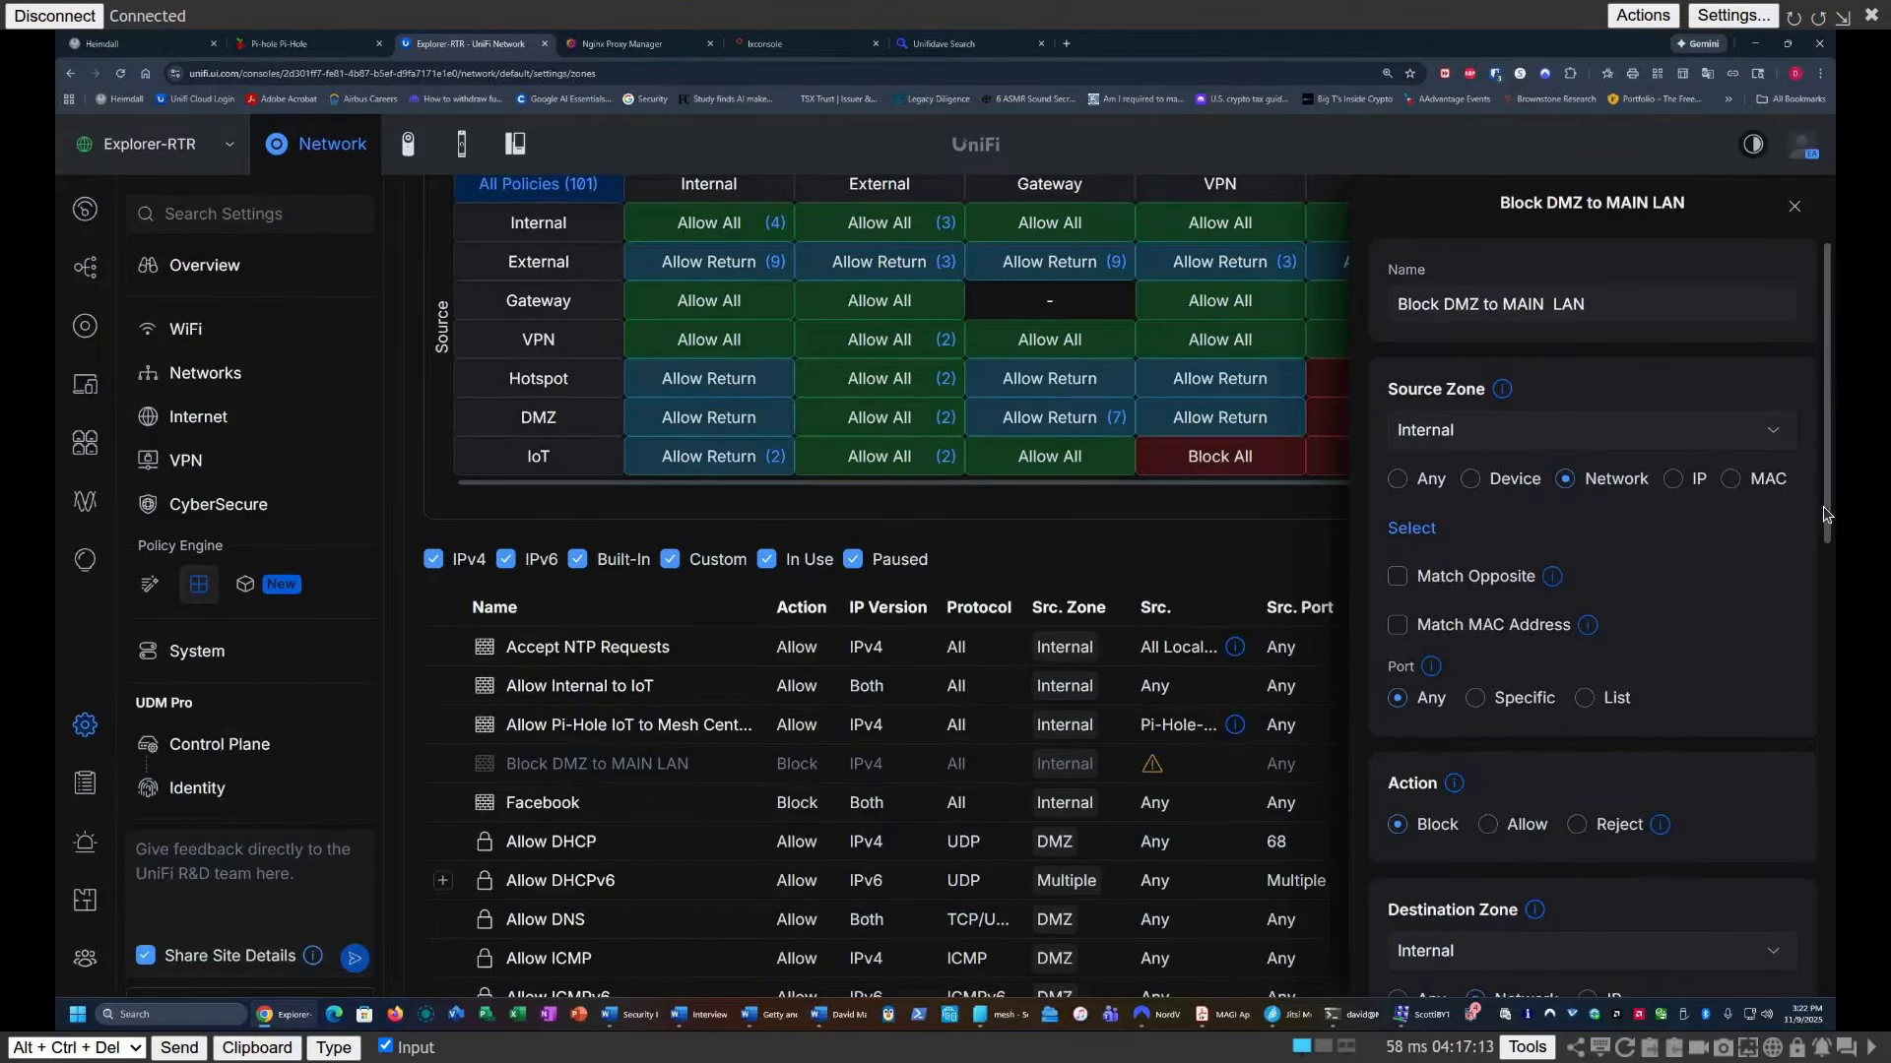
left_click_drag(1825, 509, 1839, 545)
scroll(1832, 752, "down", 3)
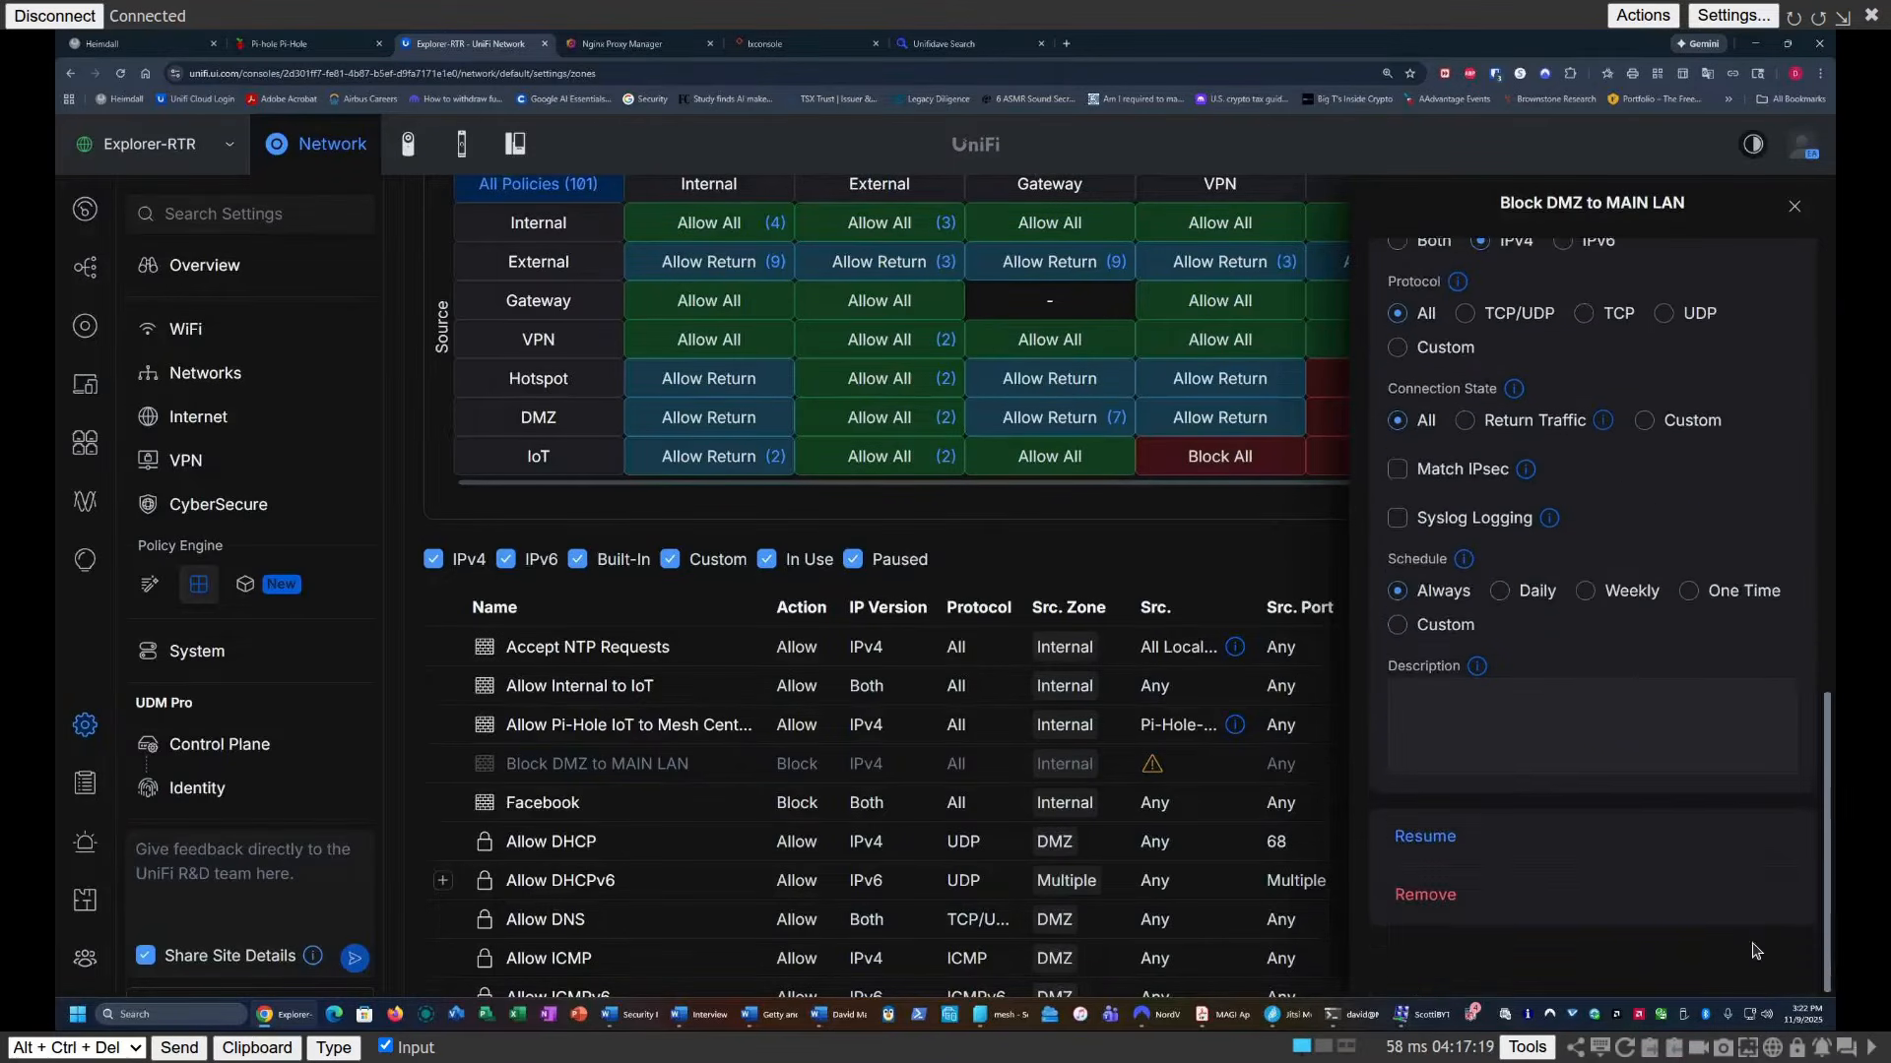
scroll(1544, 950, "up", 5)
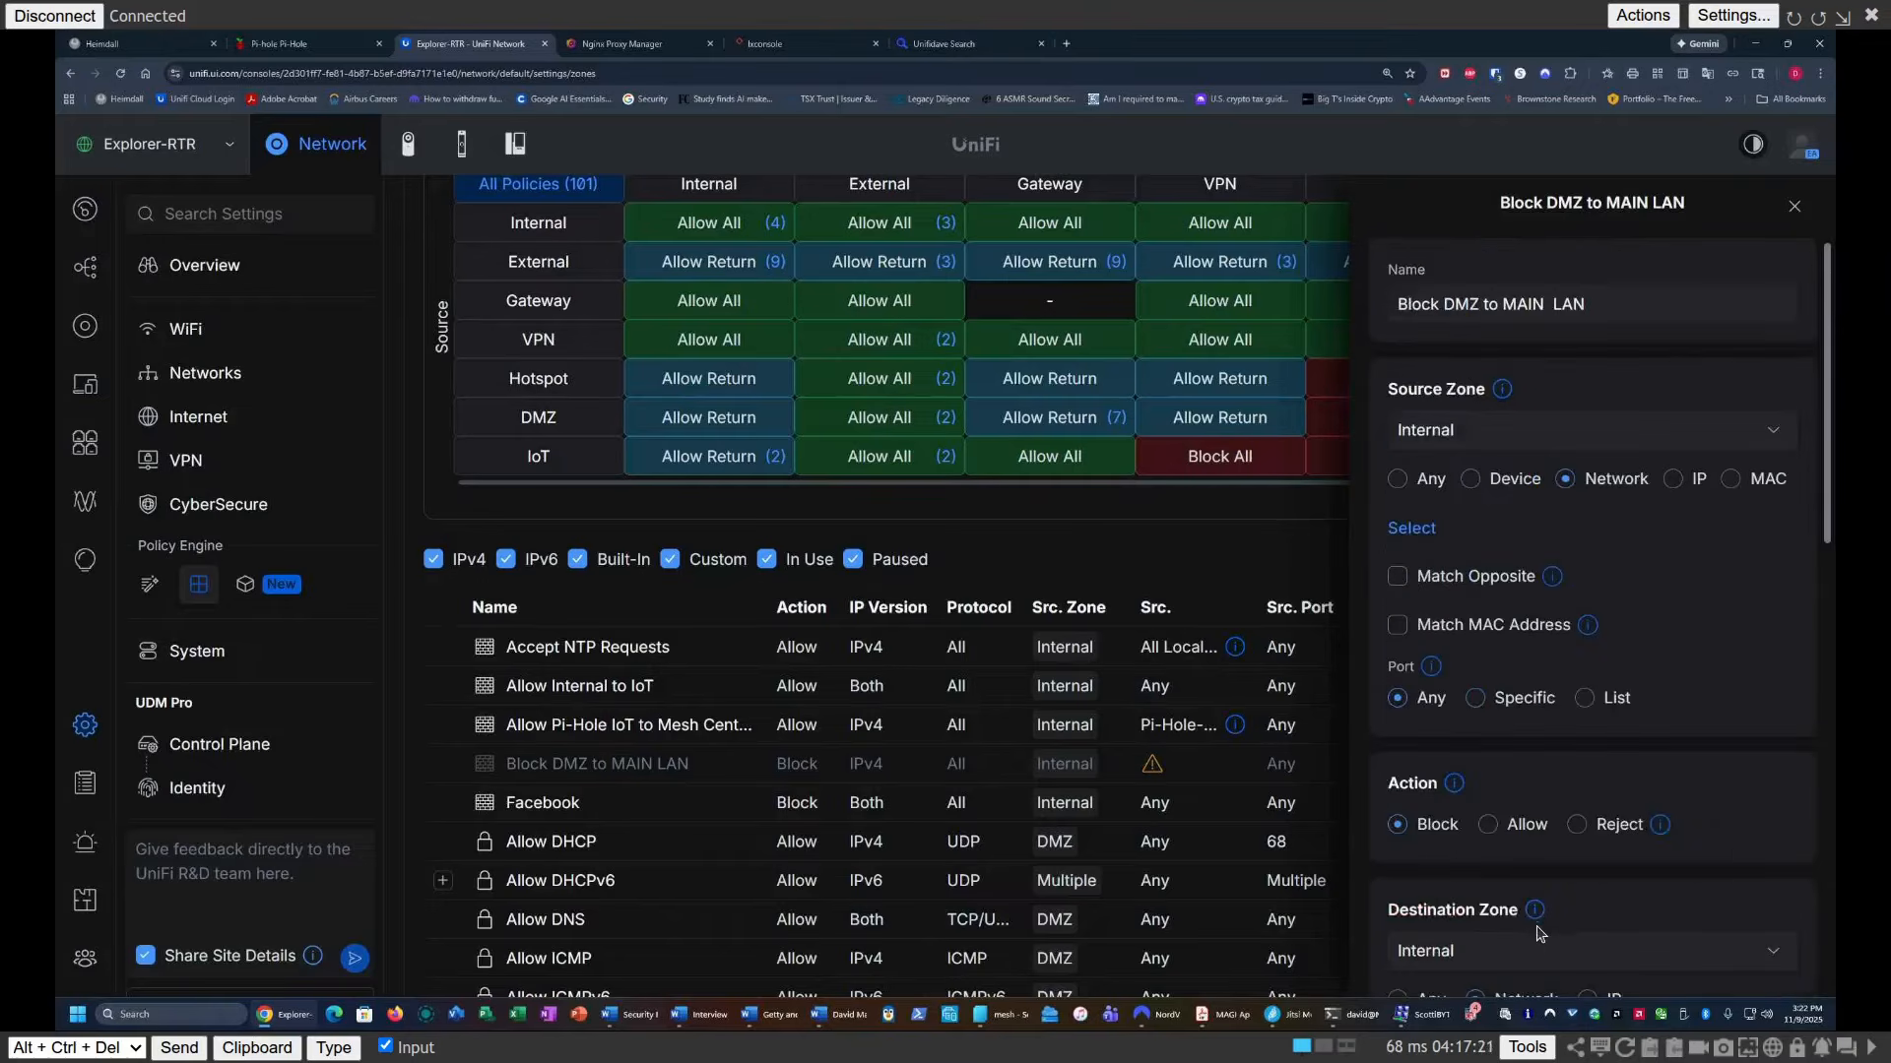
scroll(1544, 950, "down", 6)
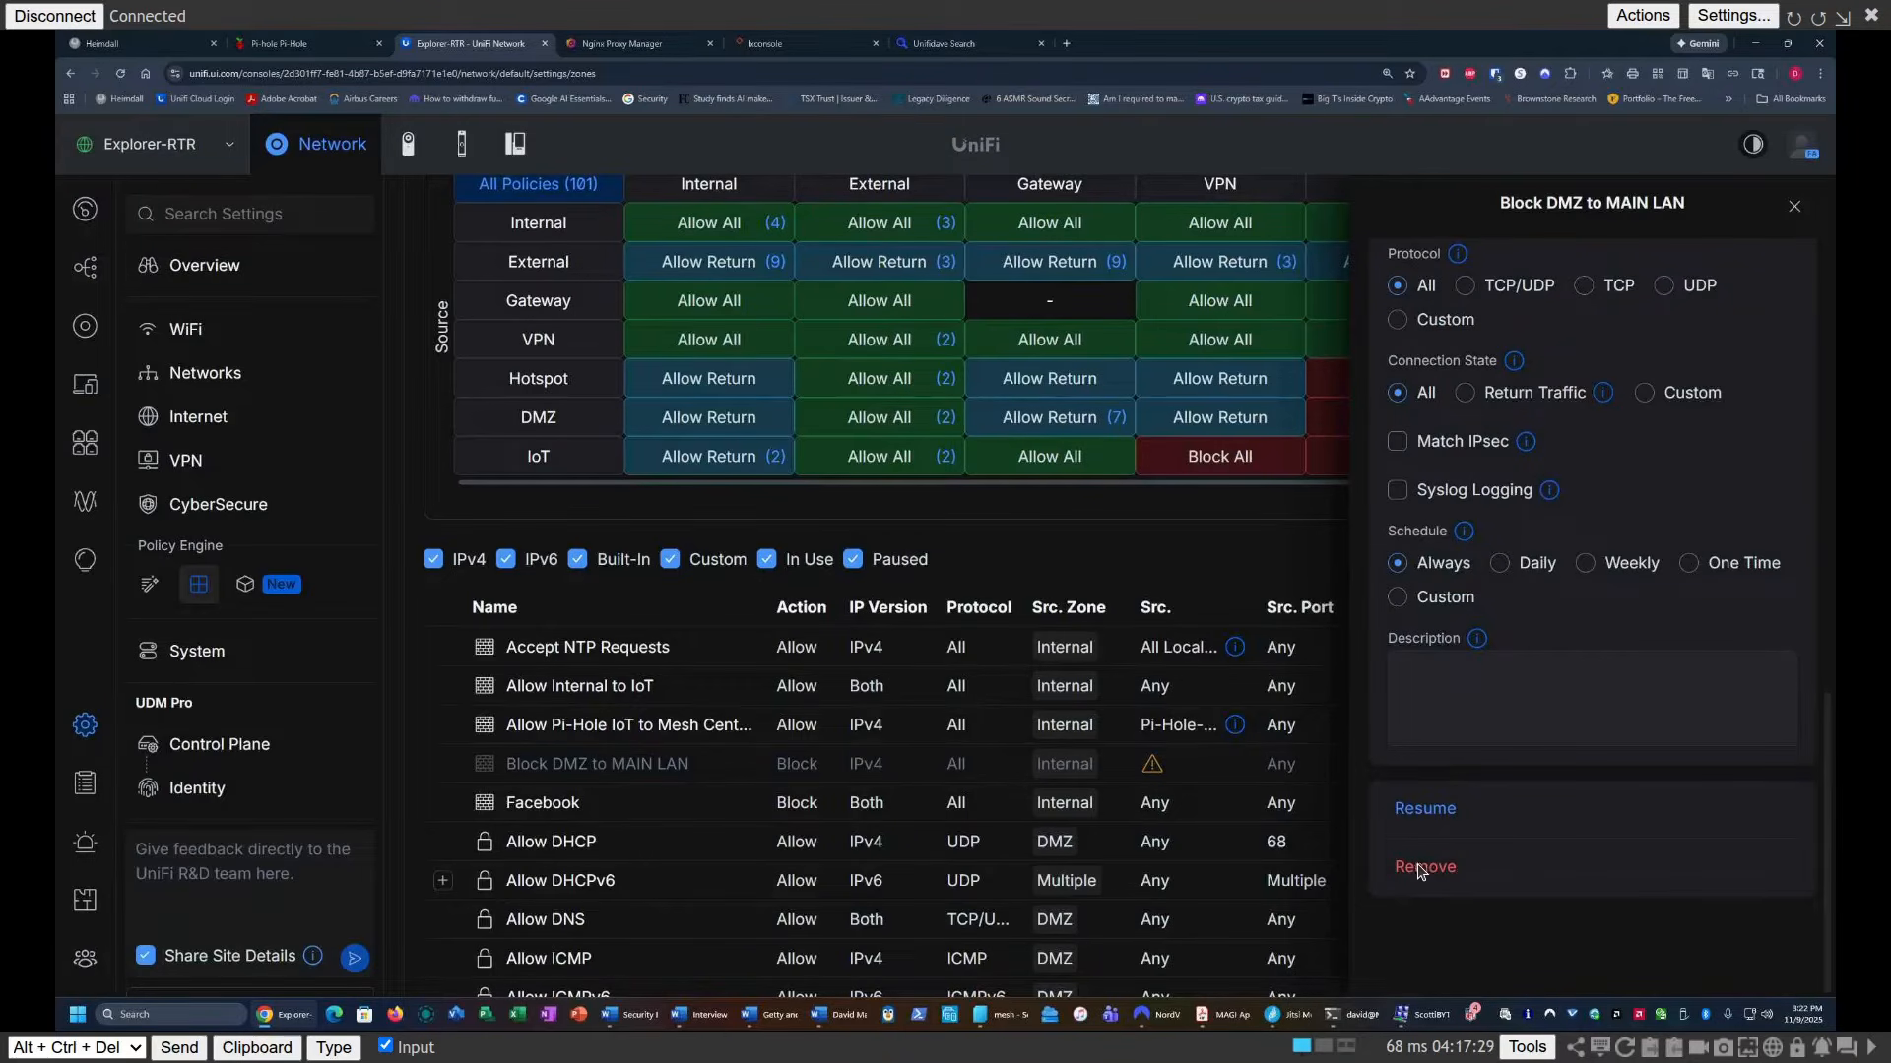
left_click(1421, 872)
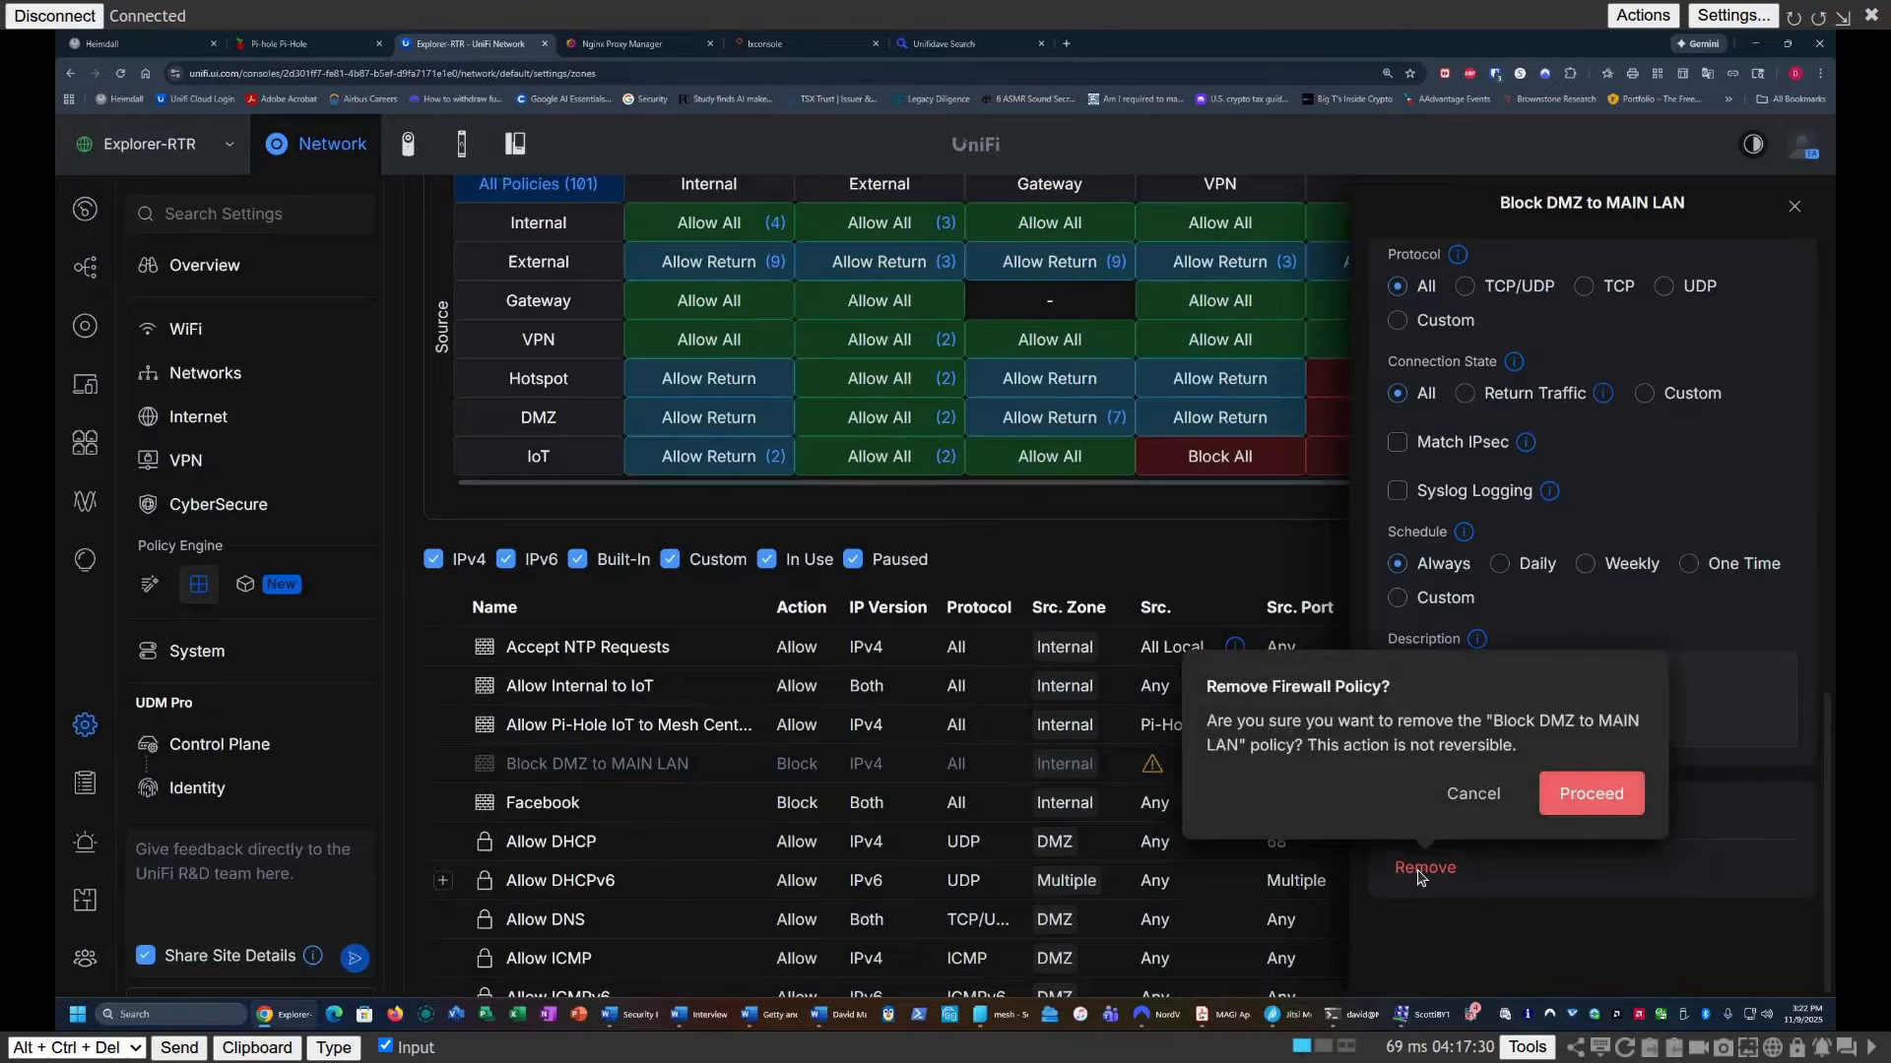
left_click(1591, 793)
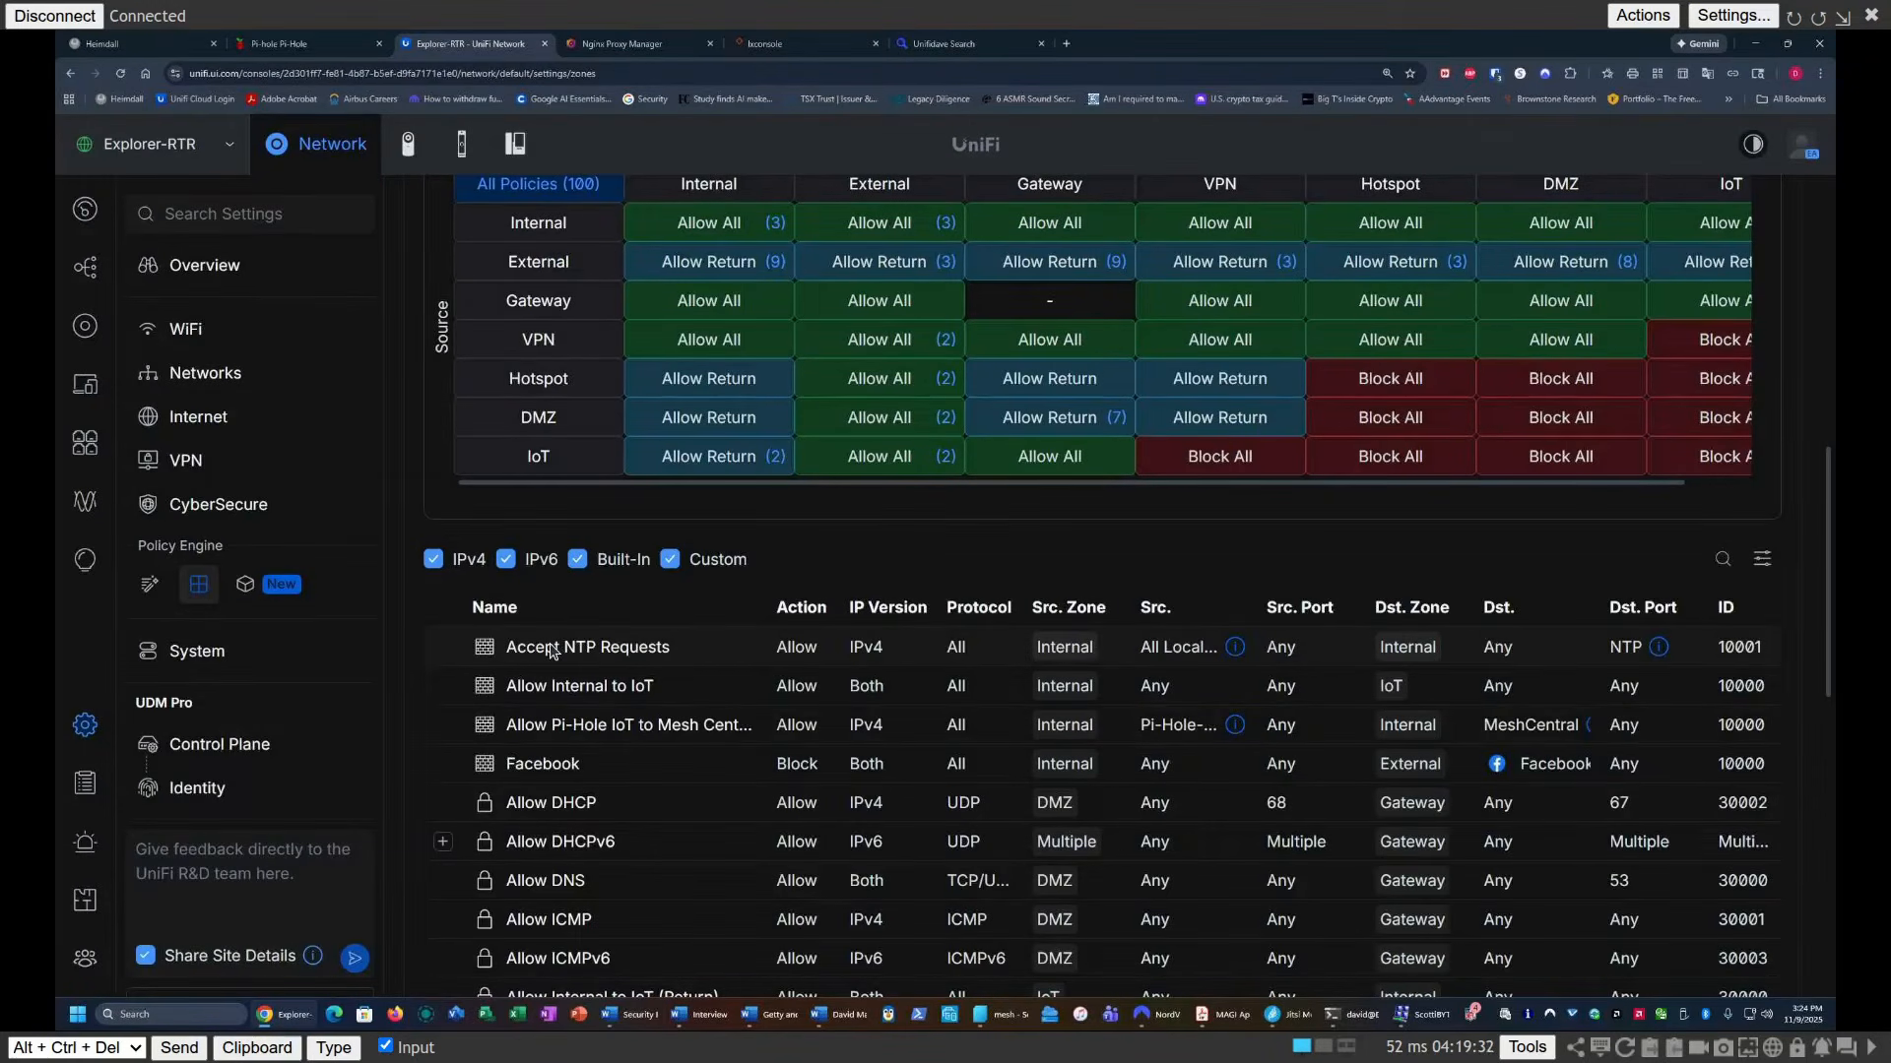
Step: Pause the Accept NTP Requests policy and close its settings
left_click(552, 650)
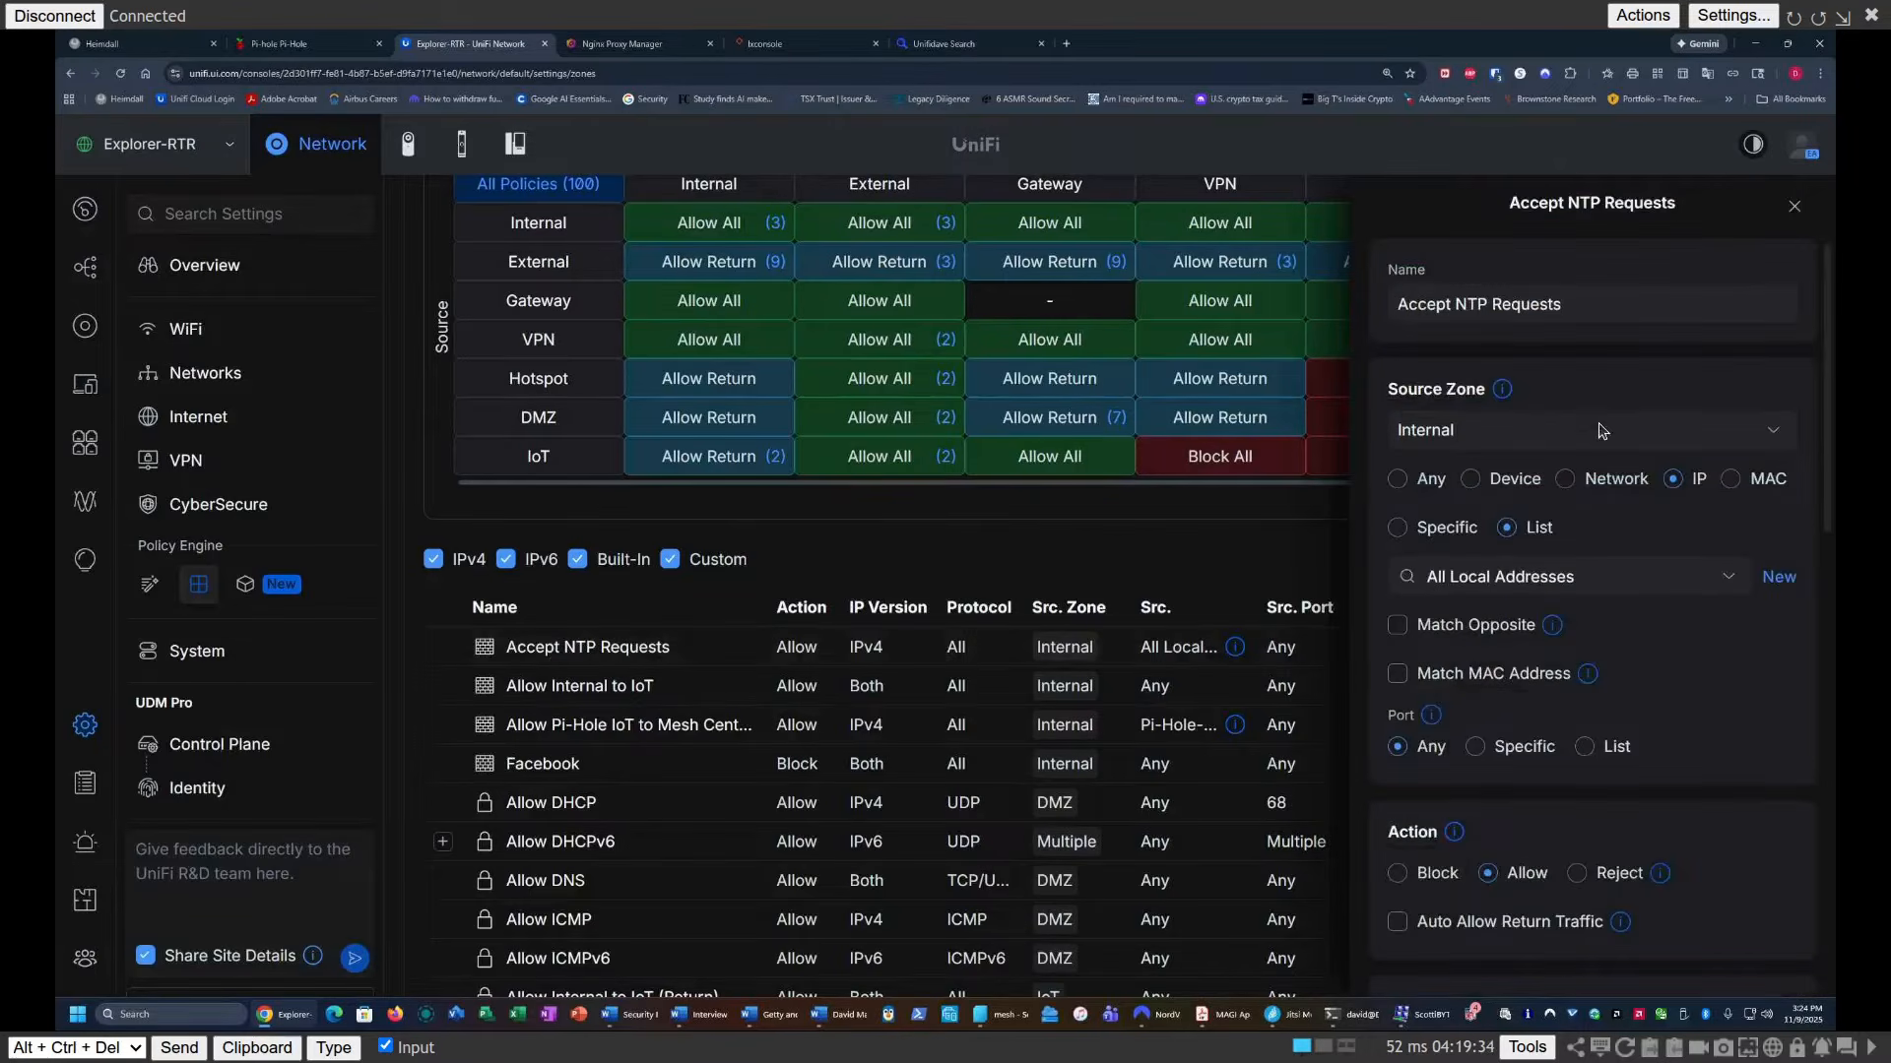
scroll(1714, 680, "down", 7)
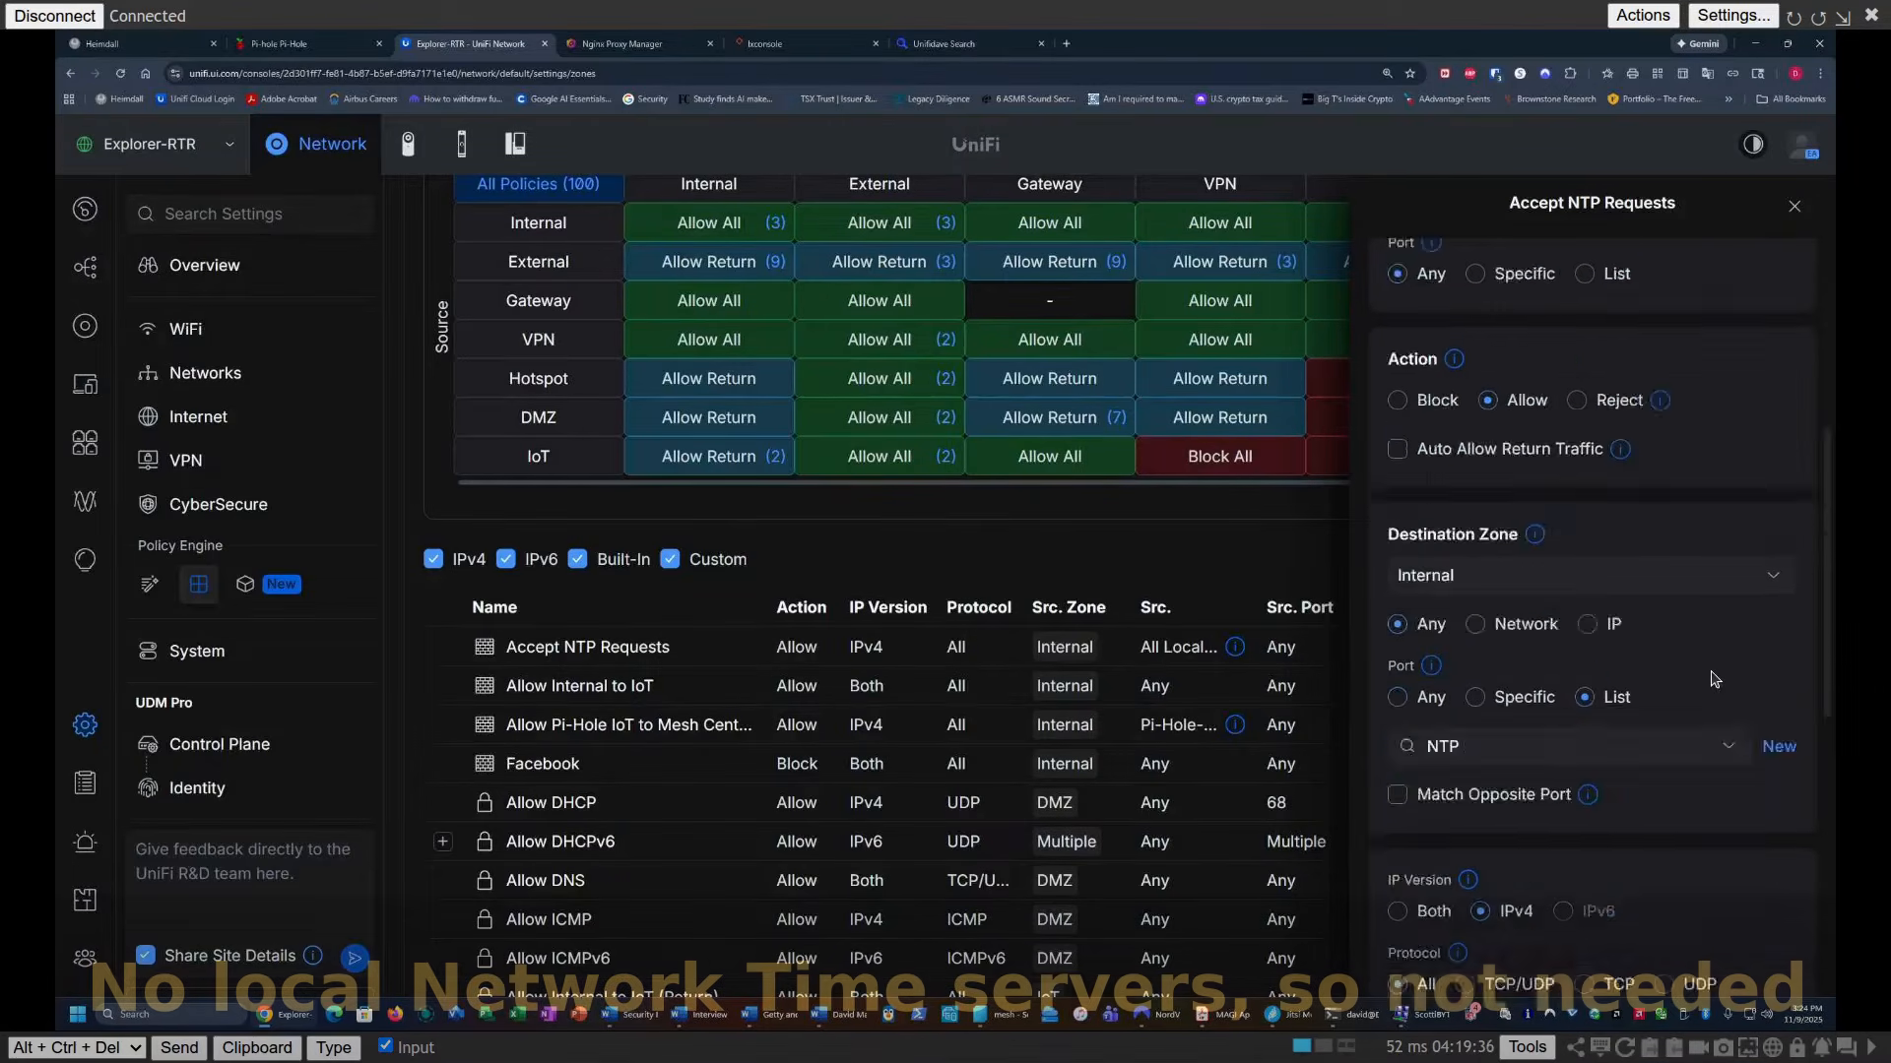
scroll(1714, 679, "down", 5)
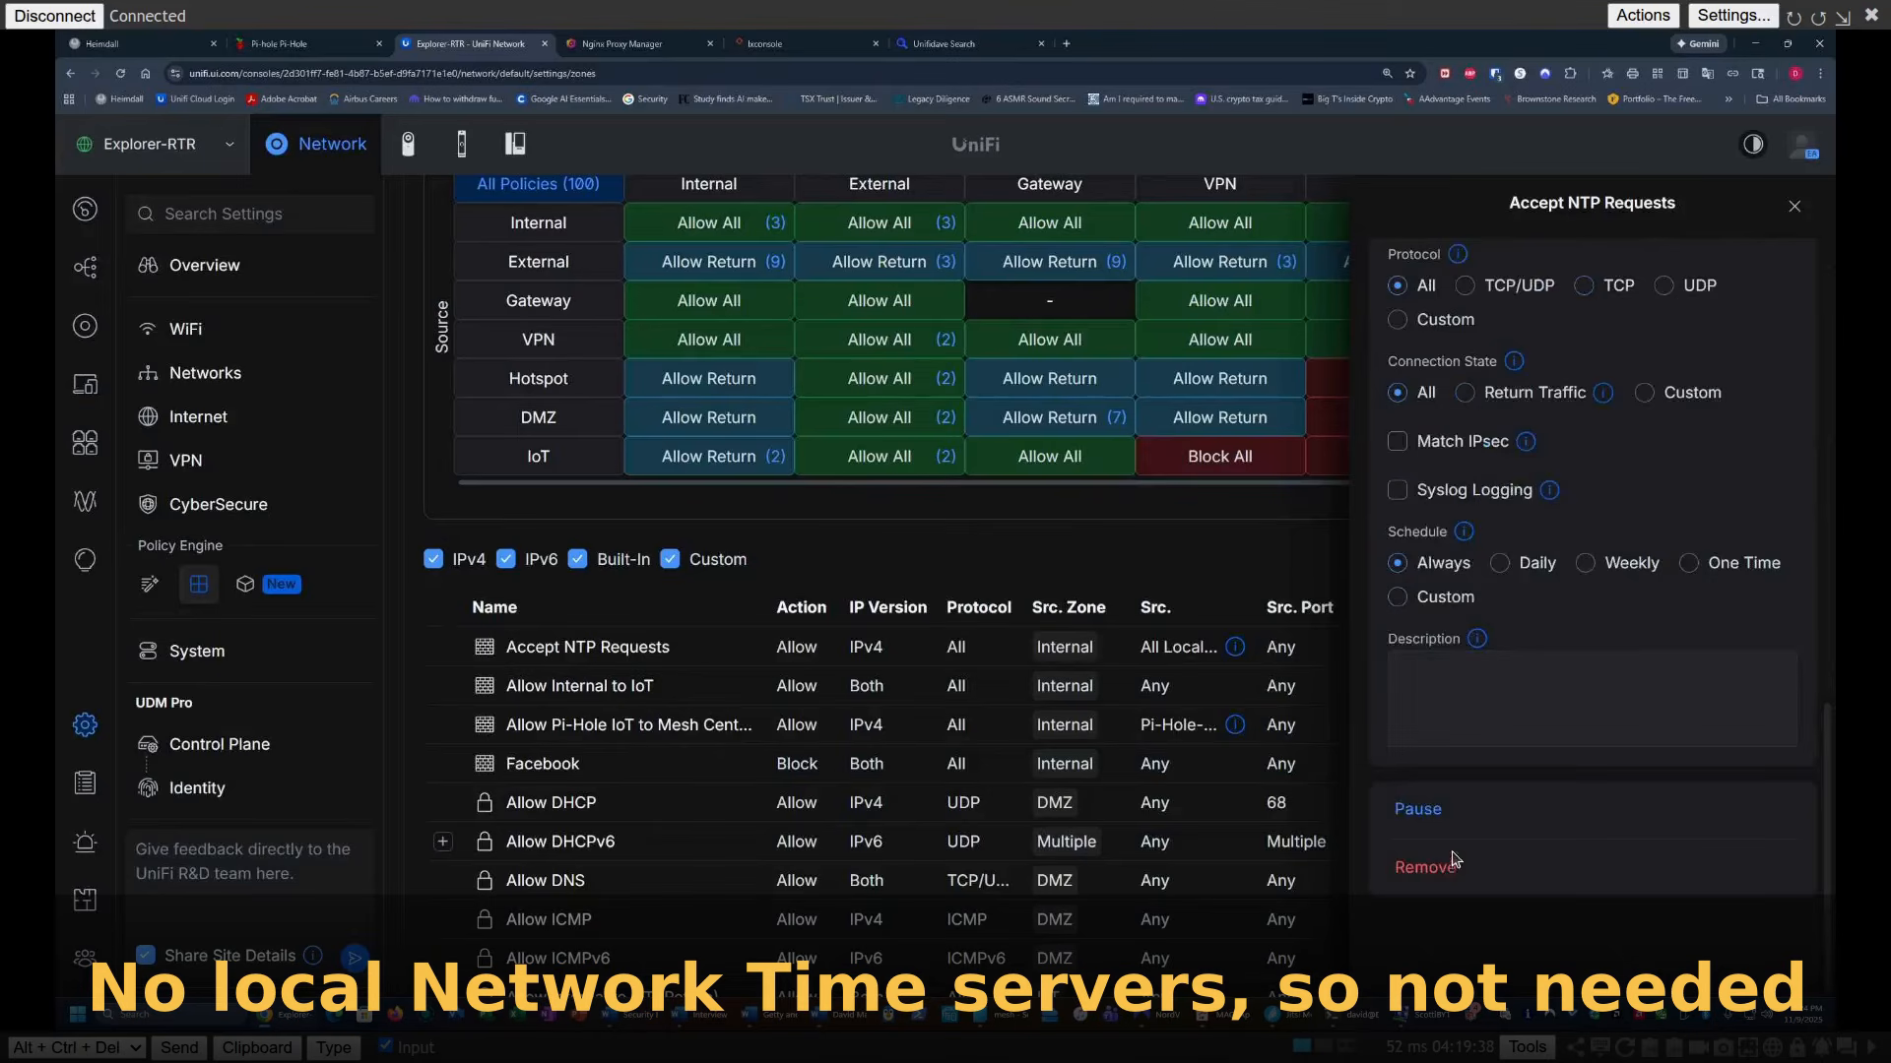
left_click(1419, 811)
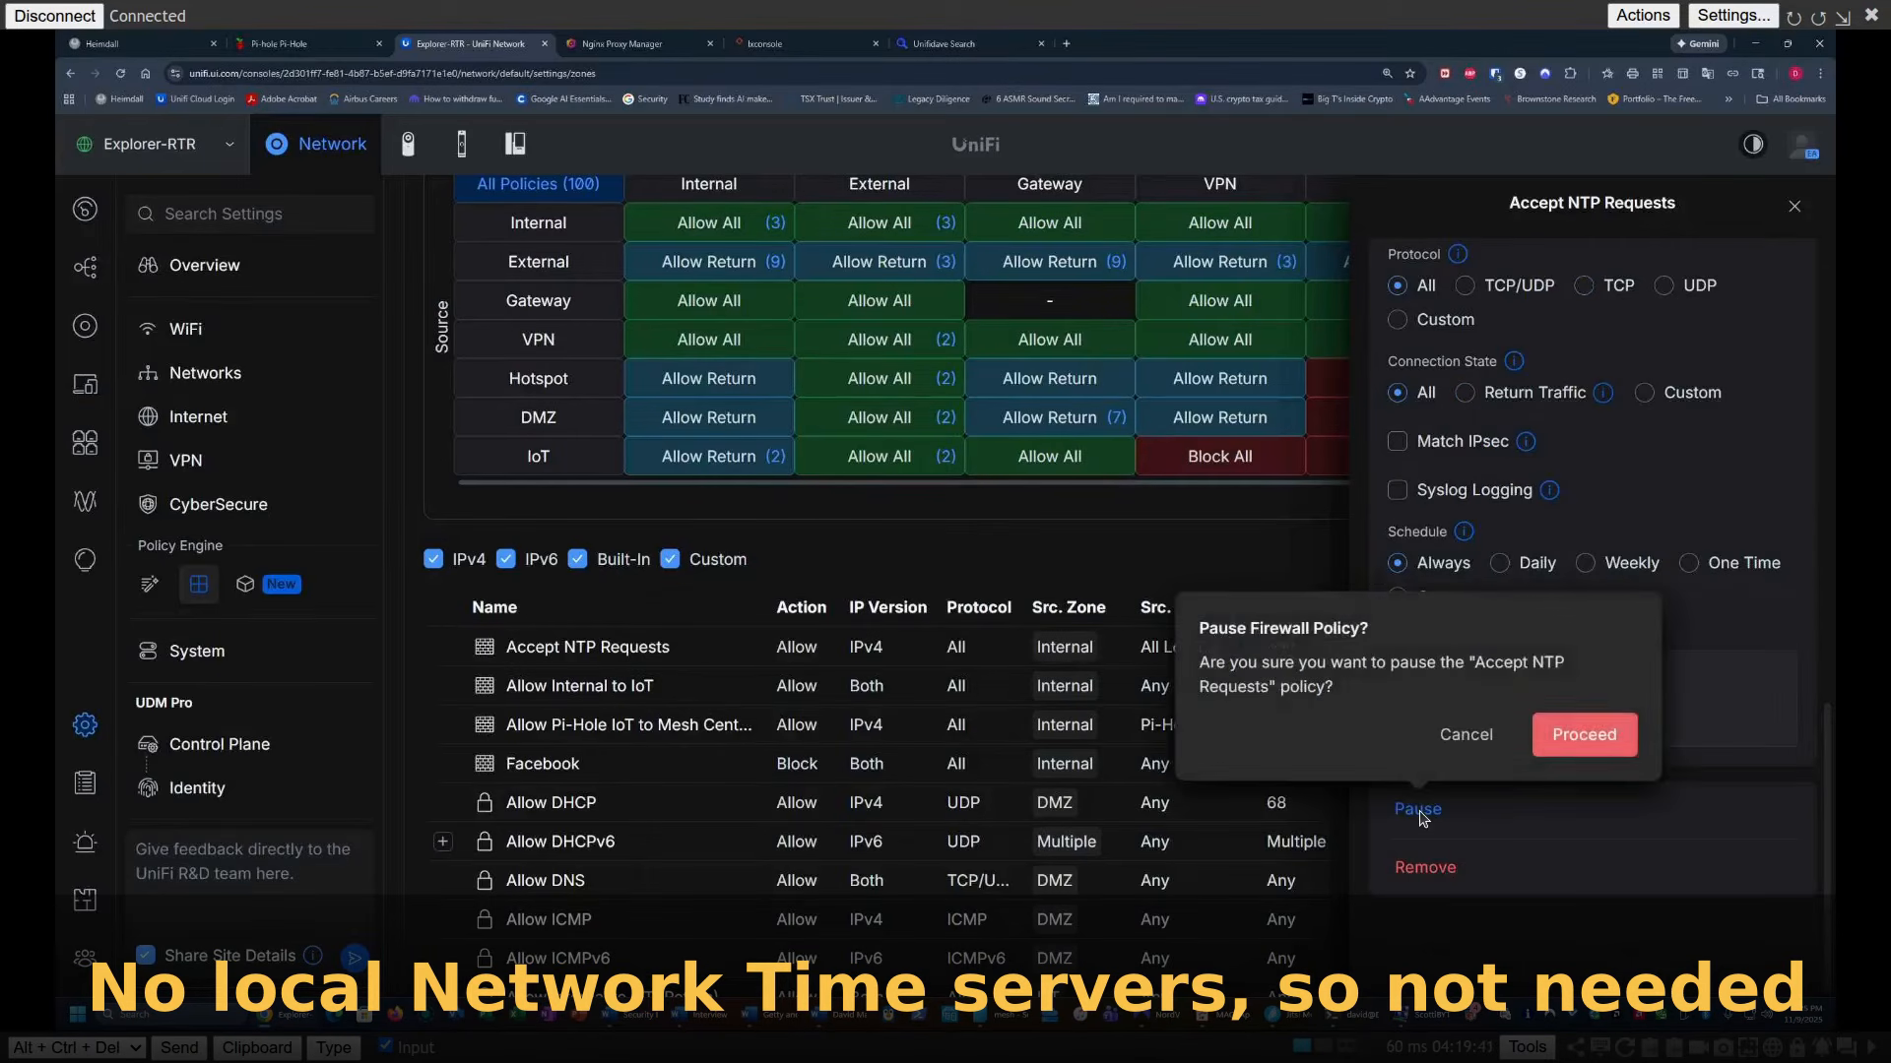
left_click(1598, 736)
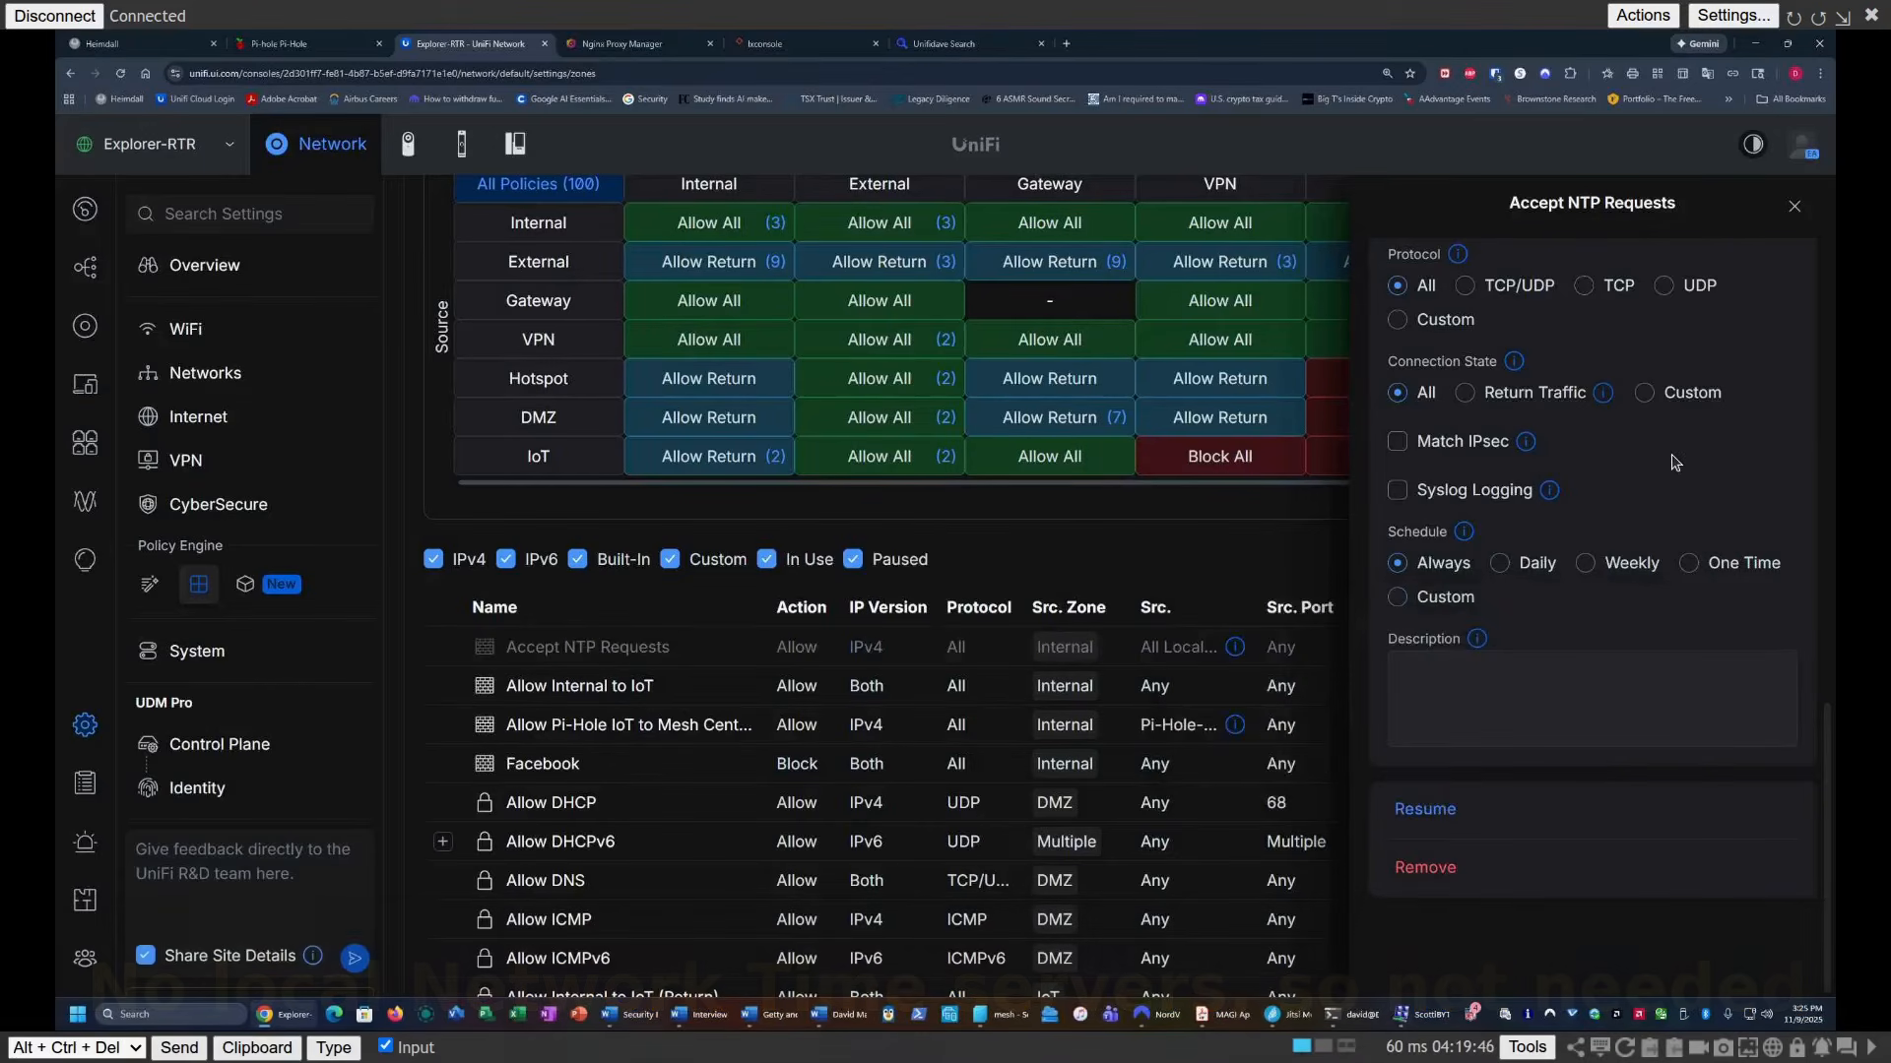
left_click(1790, 210)
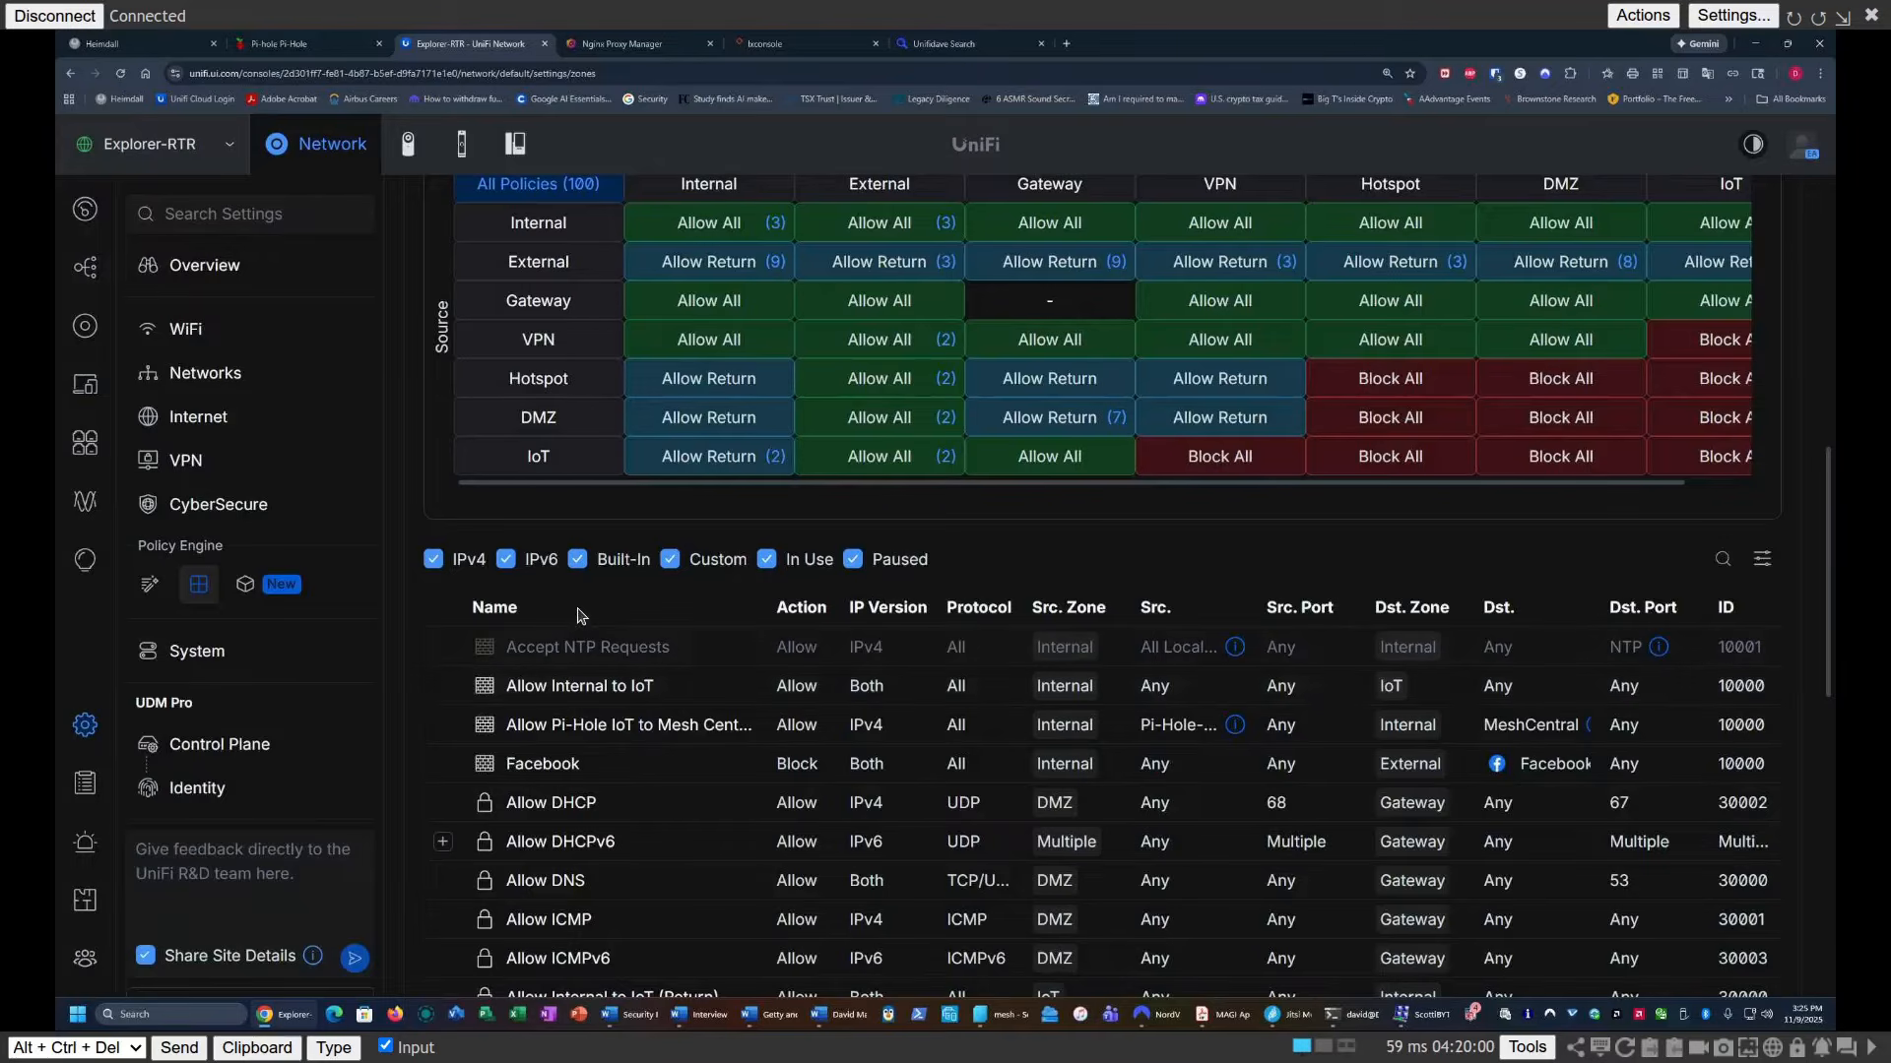
Step: Change the source zone of the Allow Pi-Hole IoT to Mesh Central policy to IoT
scroll(581, 617, "up", 3)
scroll(581, 617, "up", 1)
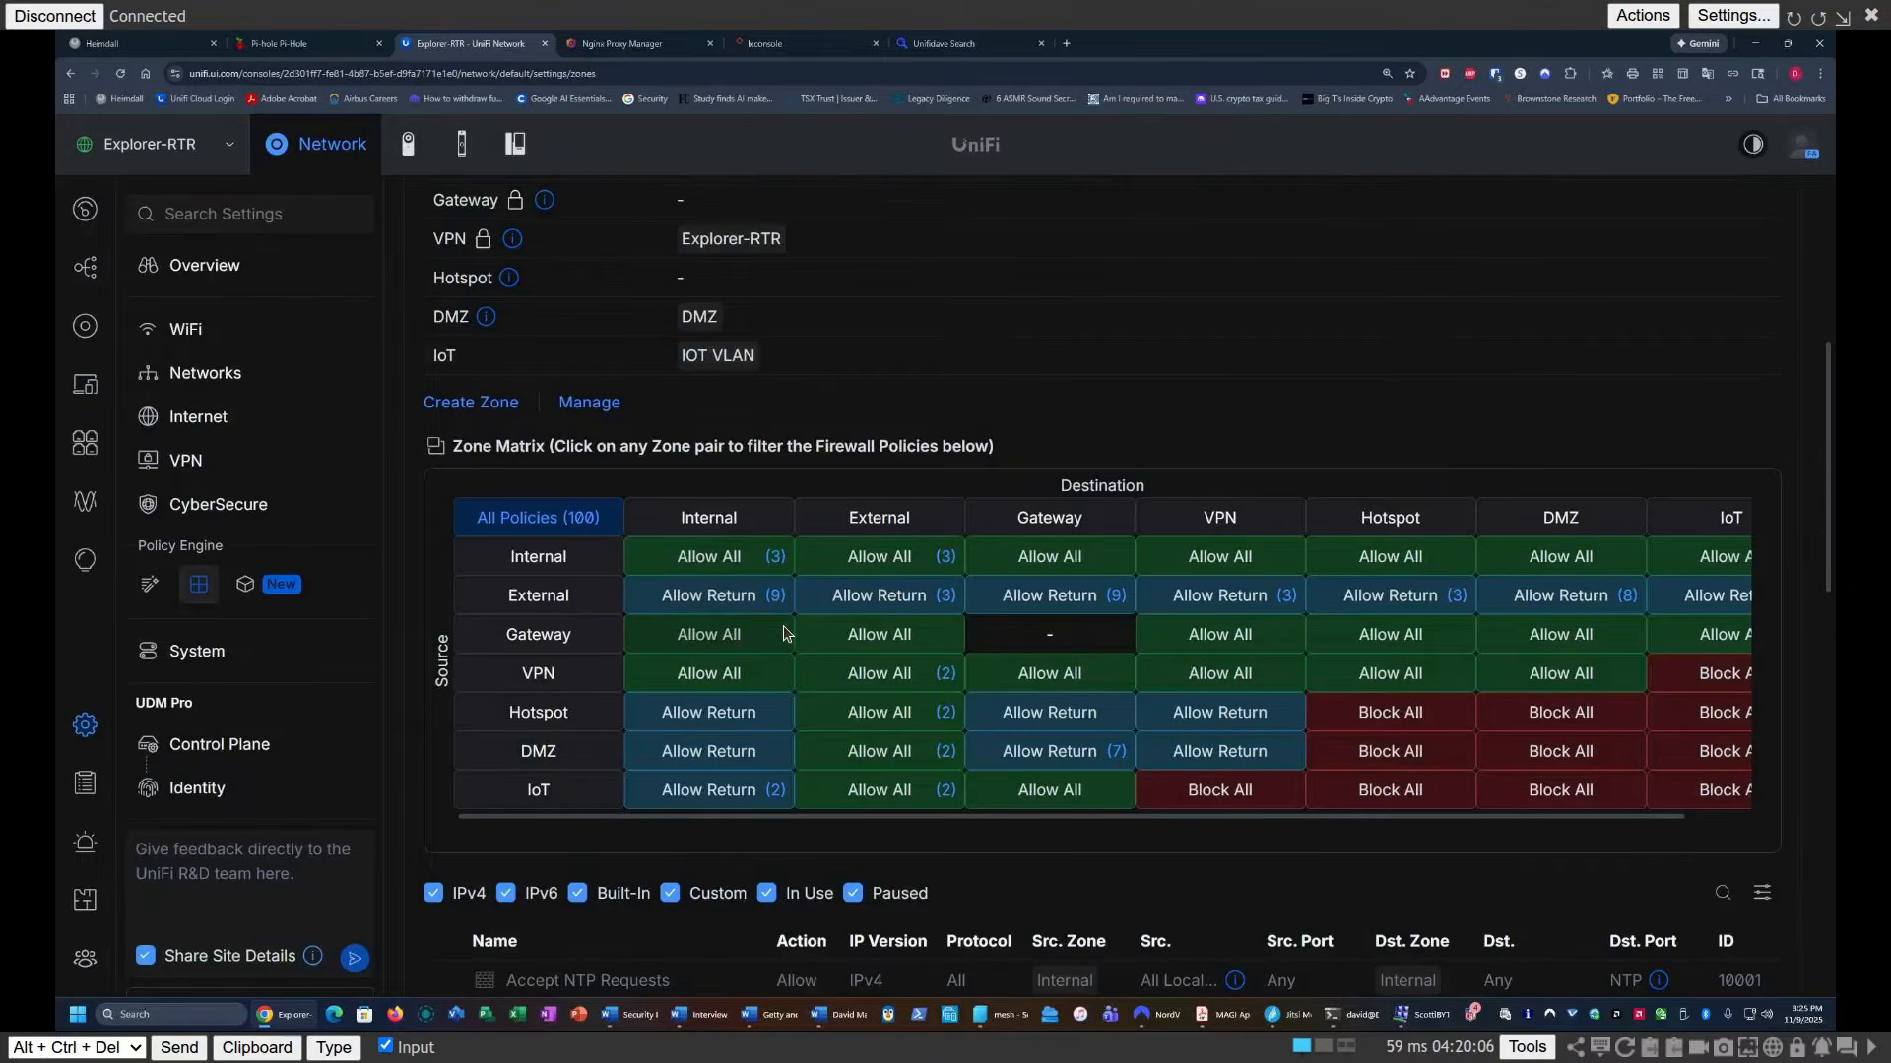
scroll(787, 698, "down", 3)
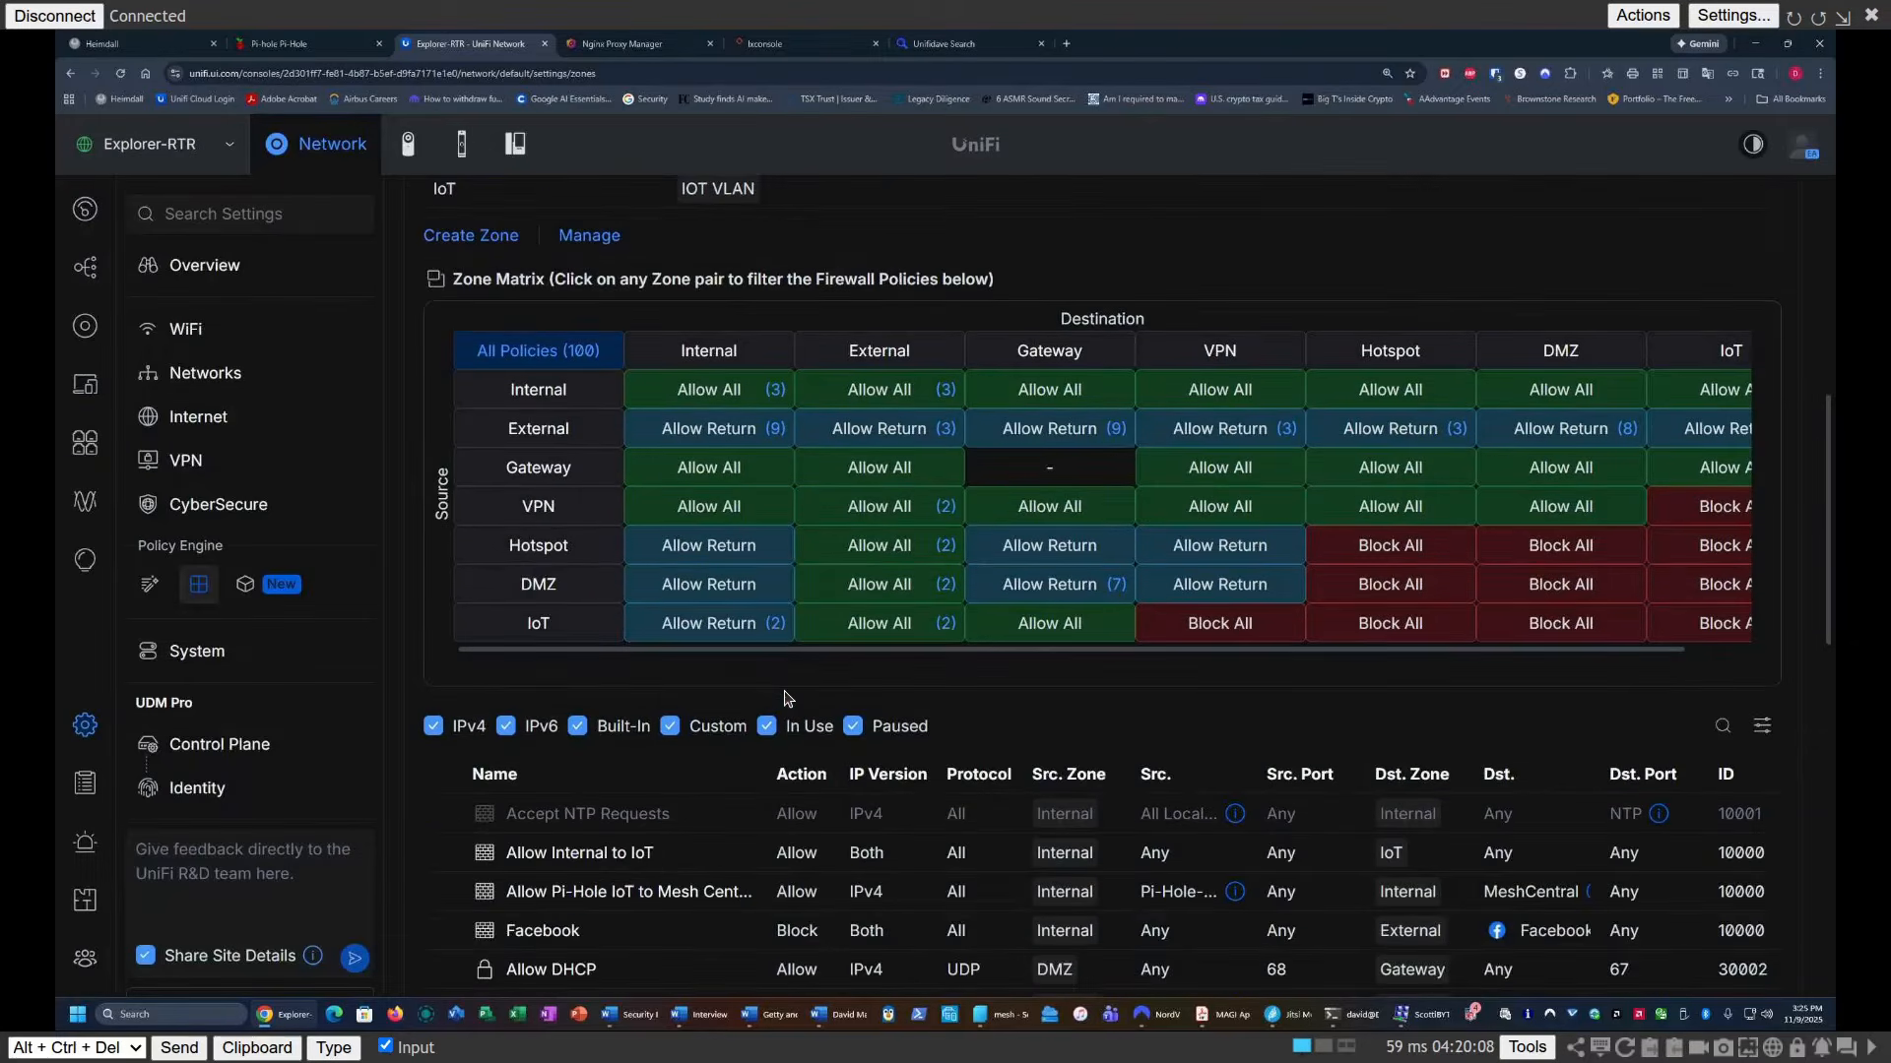
left_click(605, 893)
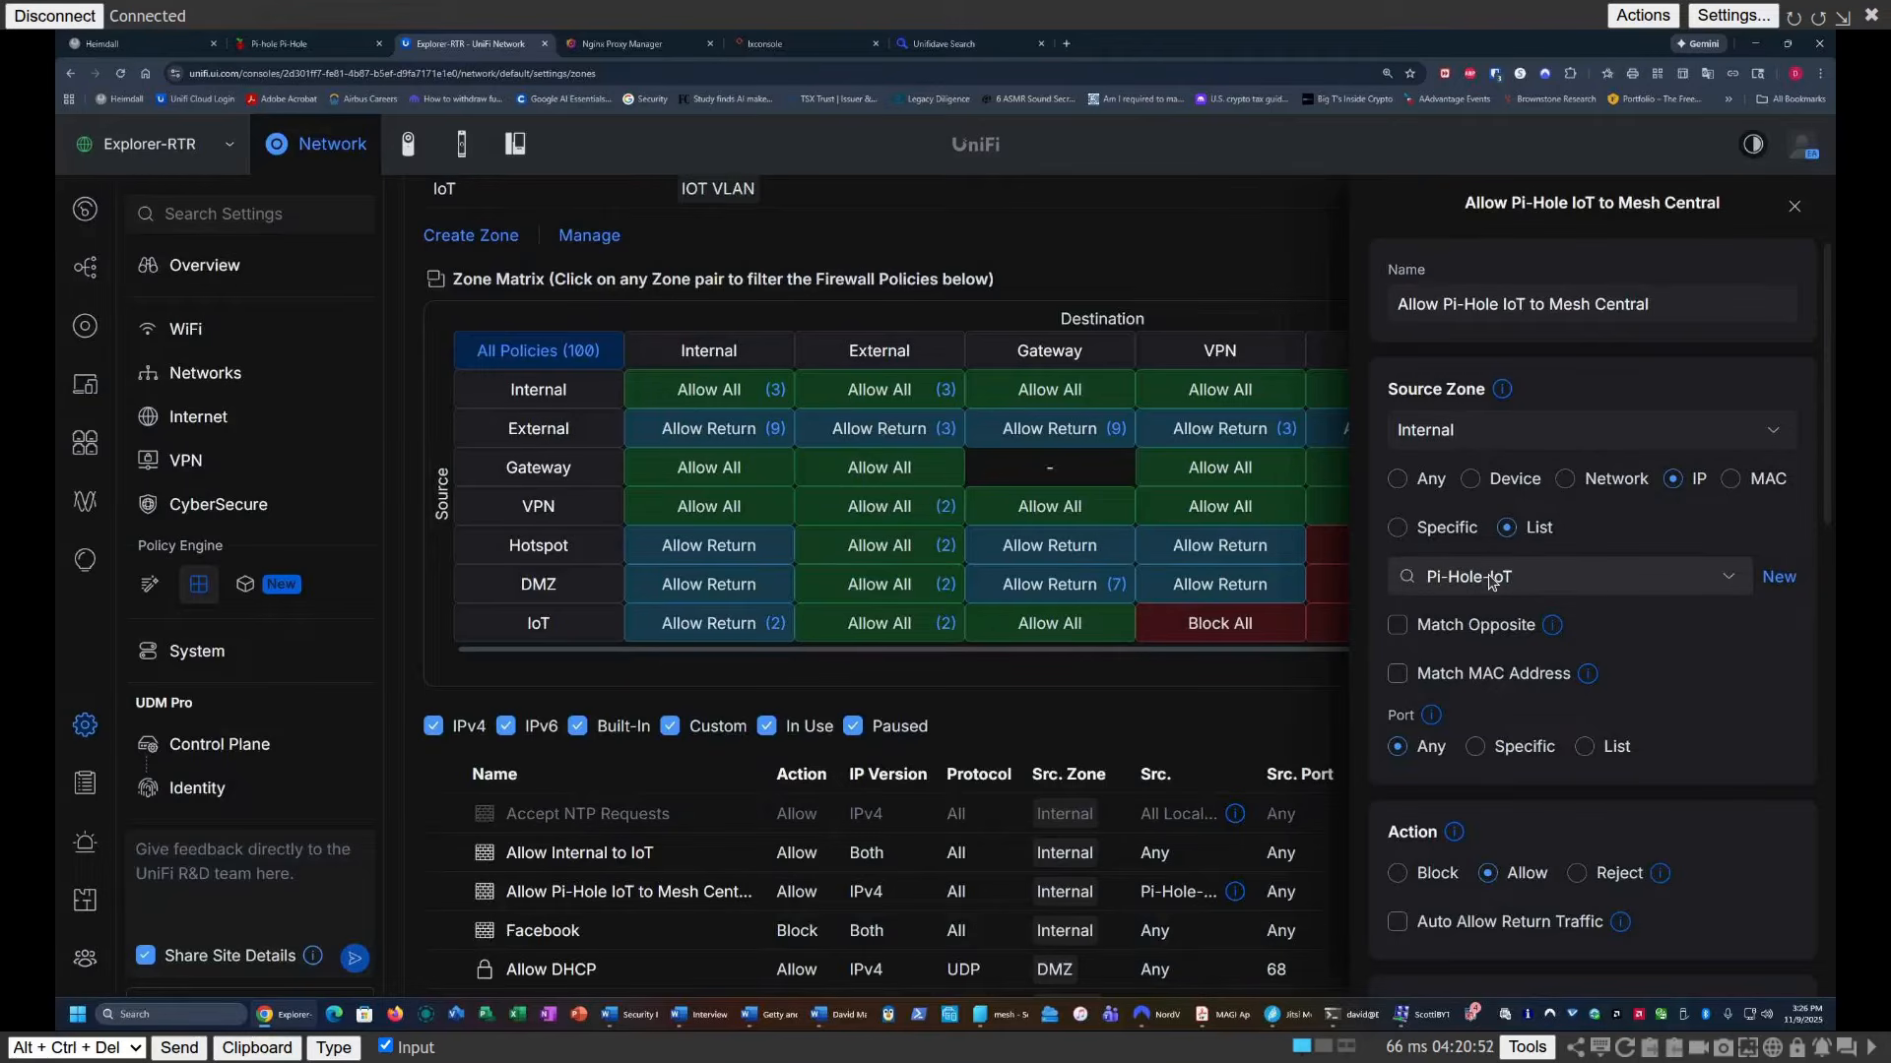
left_click(1476, 437)
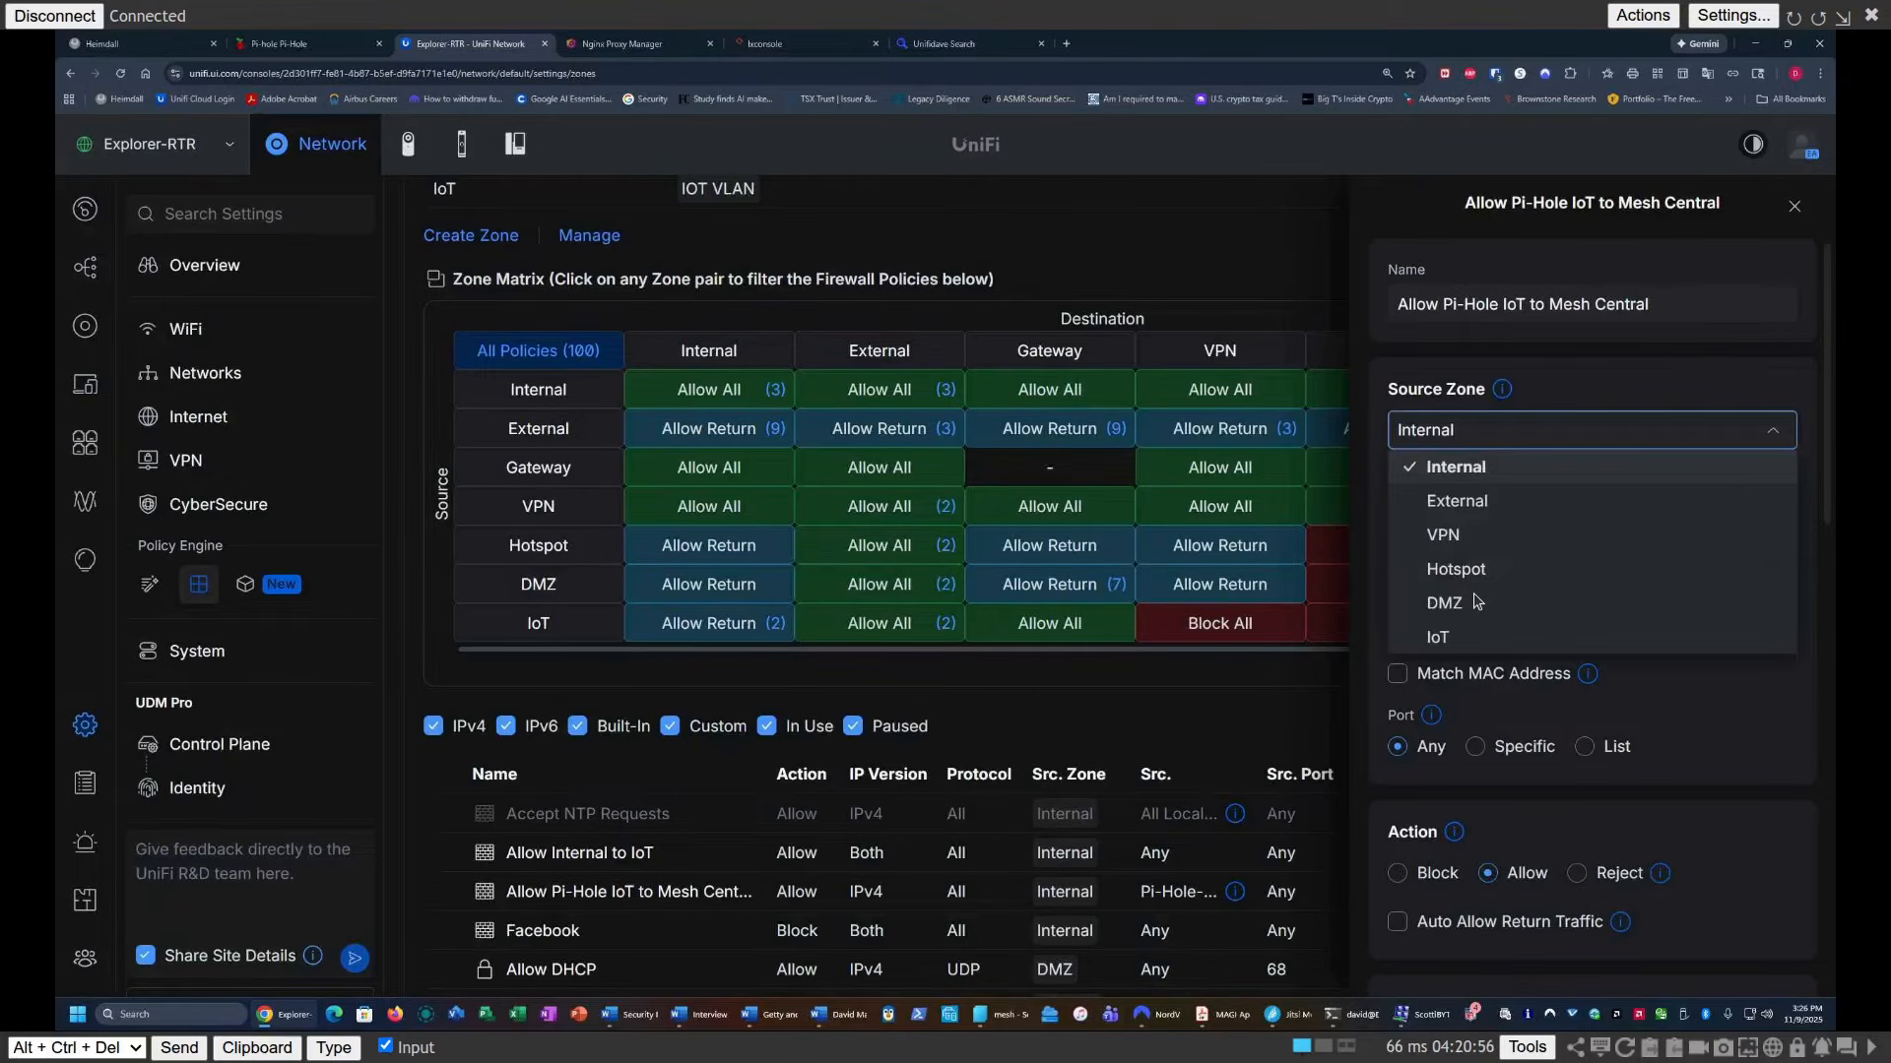
left_click(1440, 636)
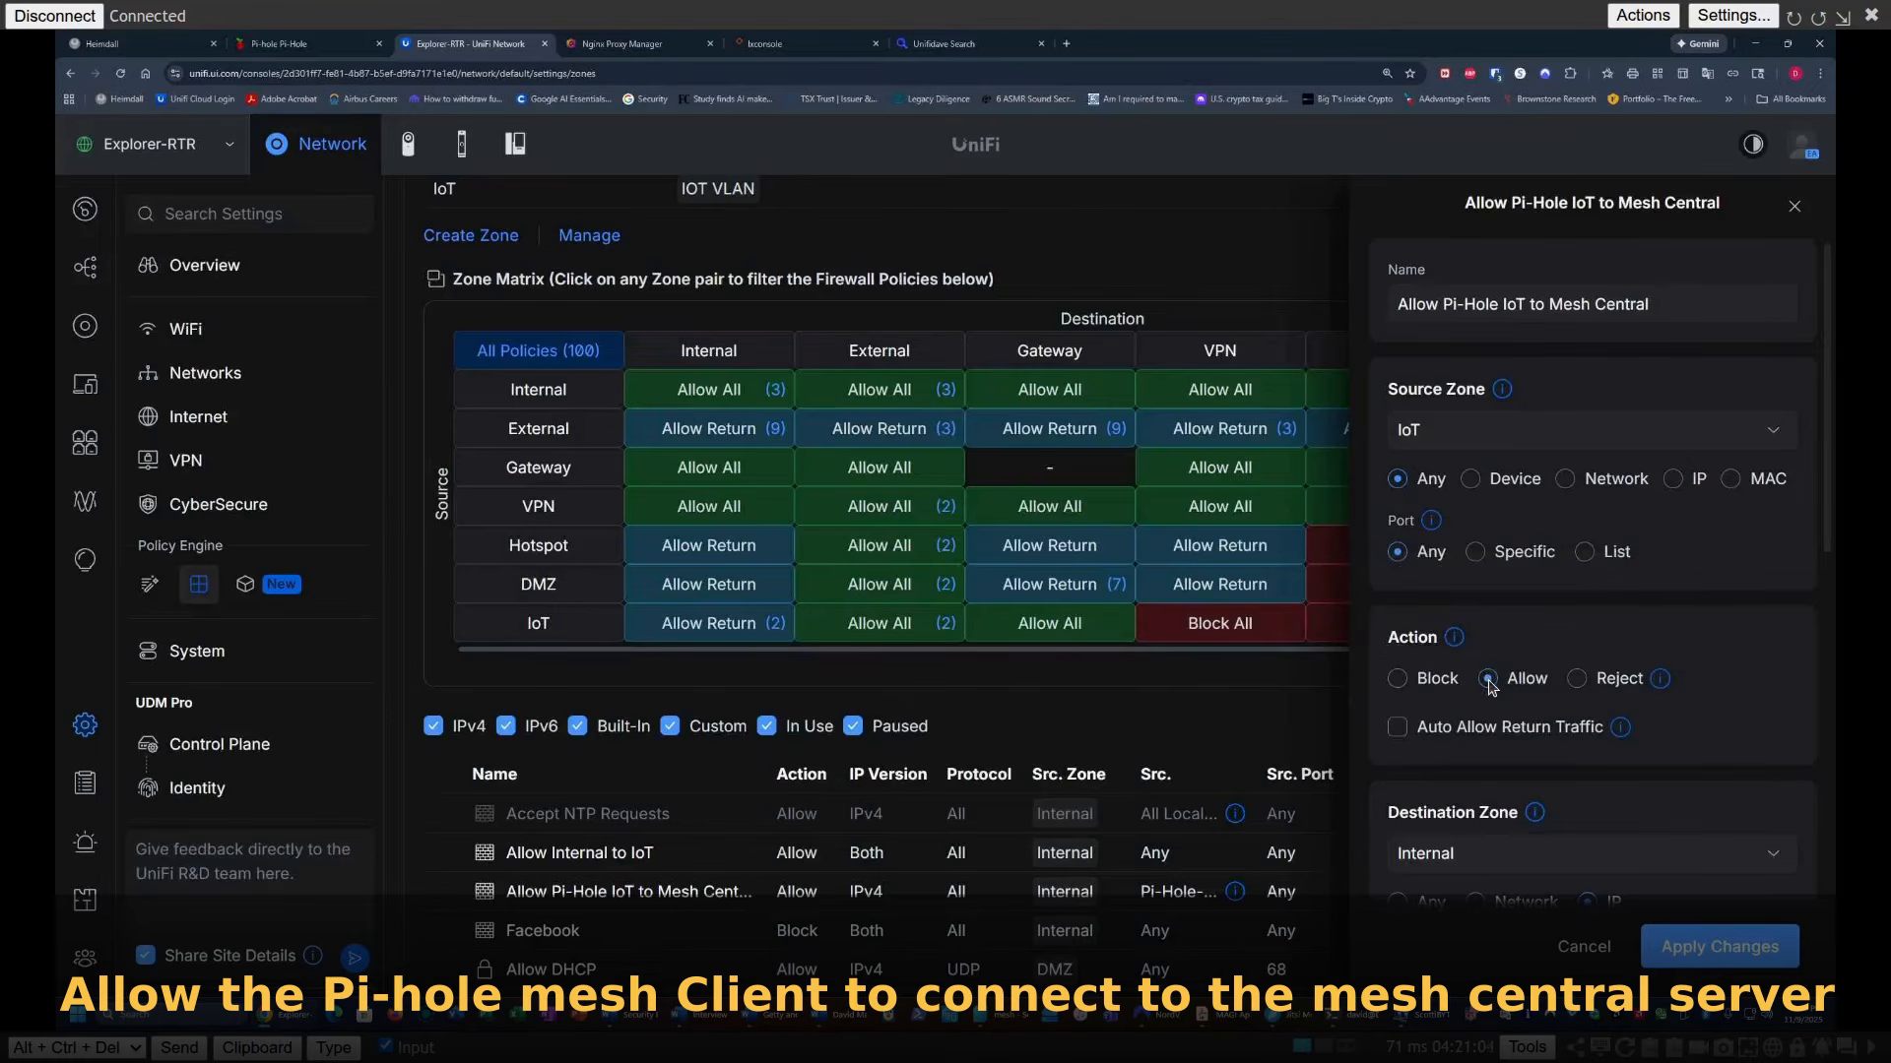
Step: Restrict the policy's source to a specific device, finding Pi-Hole-IoT 9e:3b among the zone devices and saving the selection
scroll(1588, 760, "down", 2)
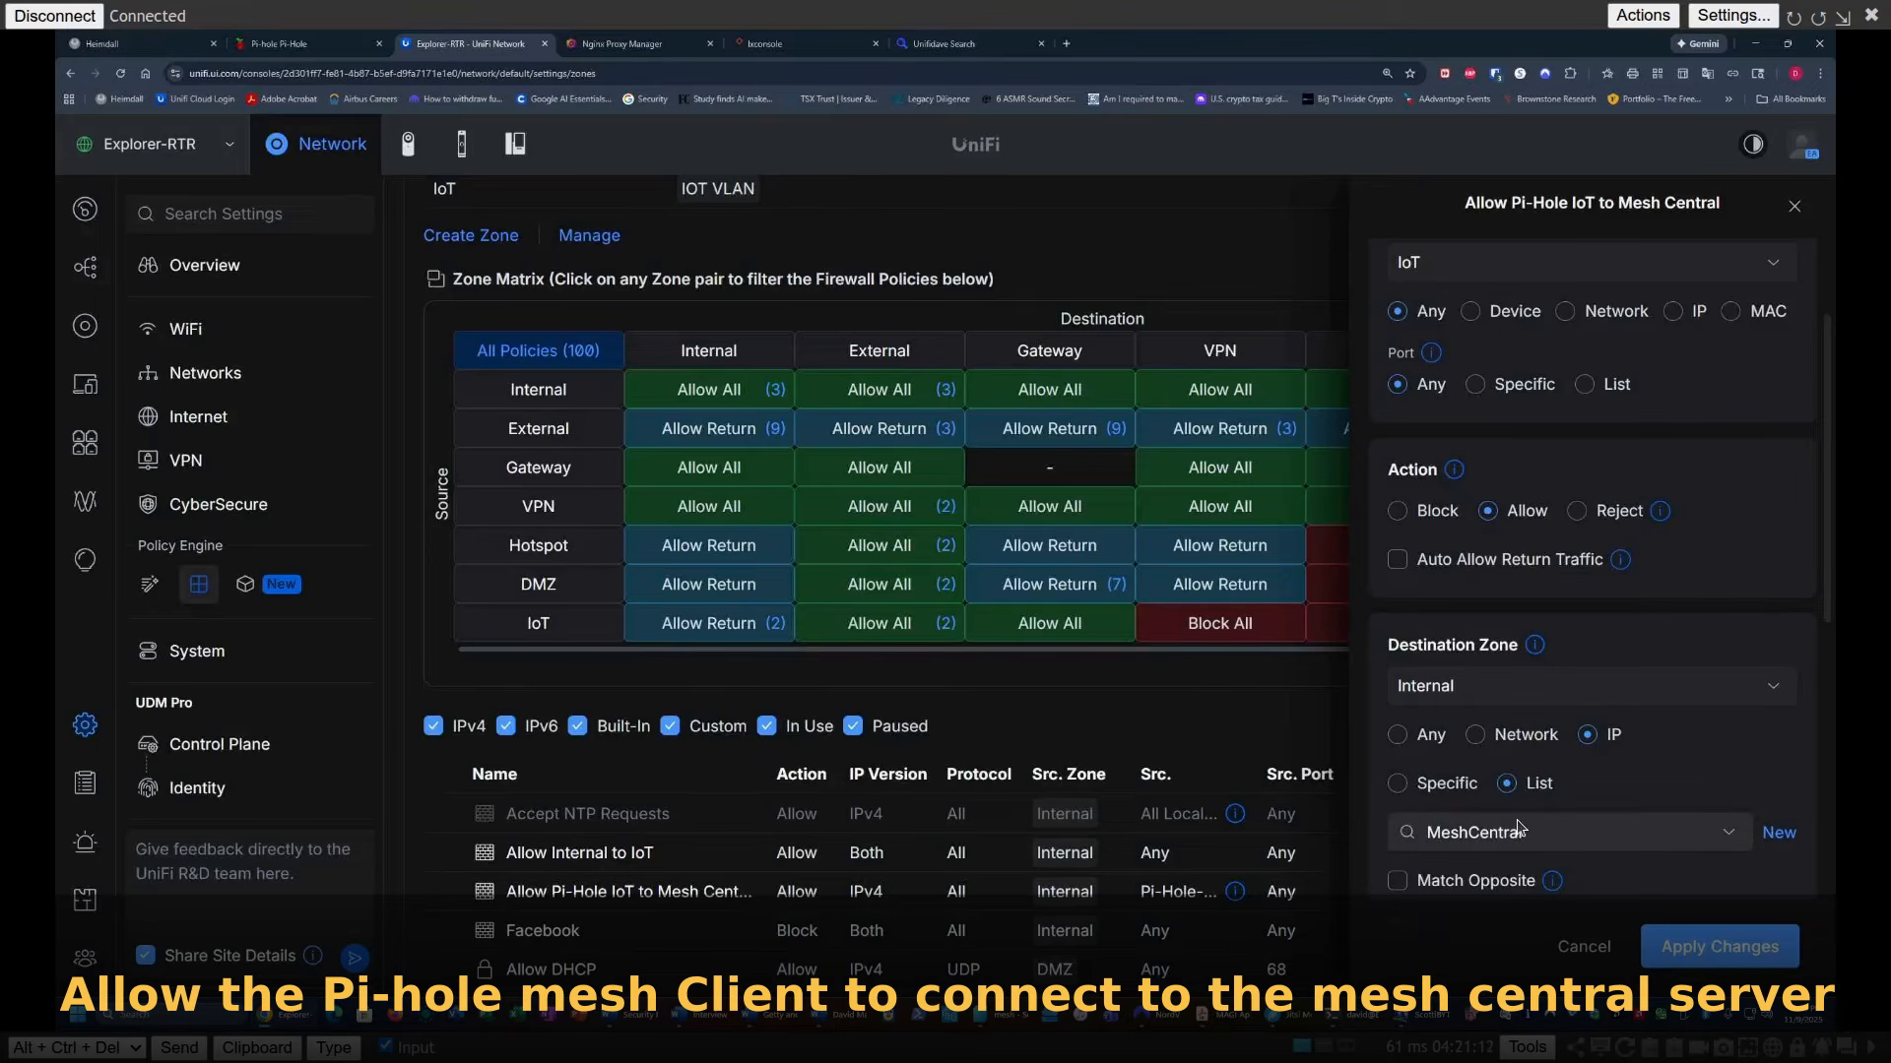
scroll(1511, 719, "up", 3)
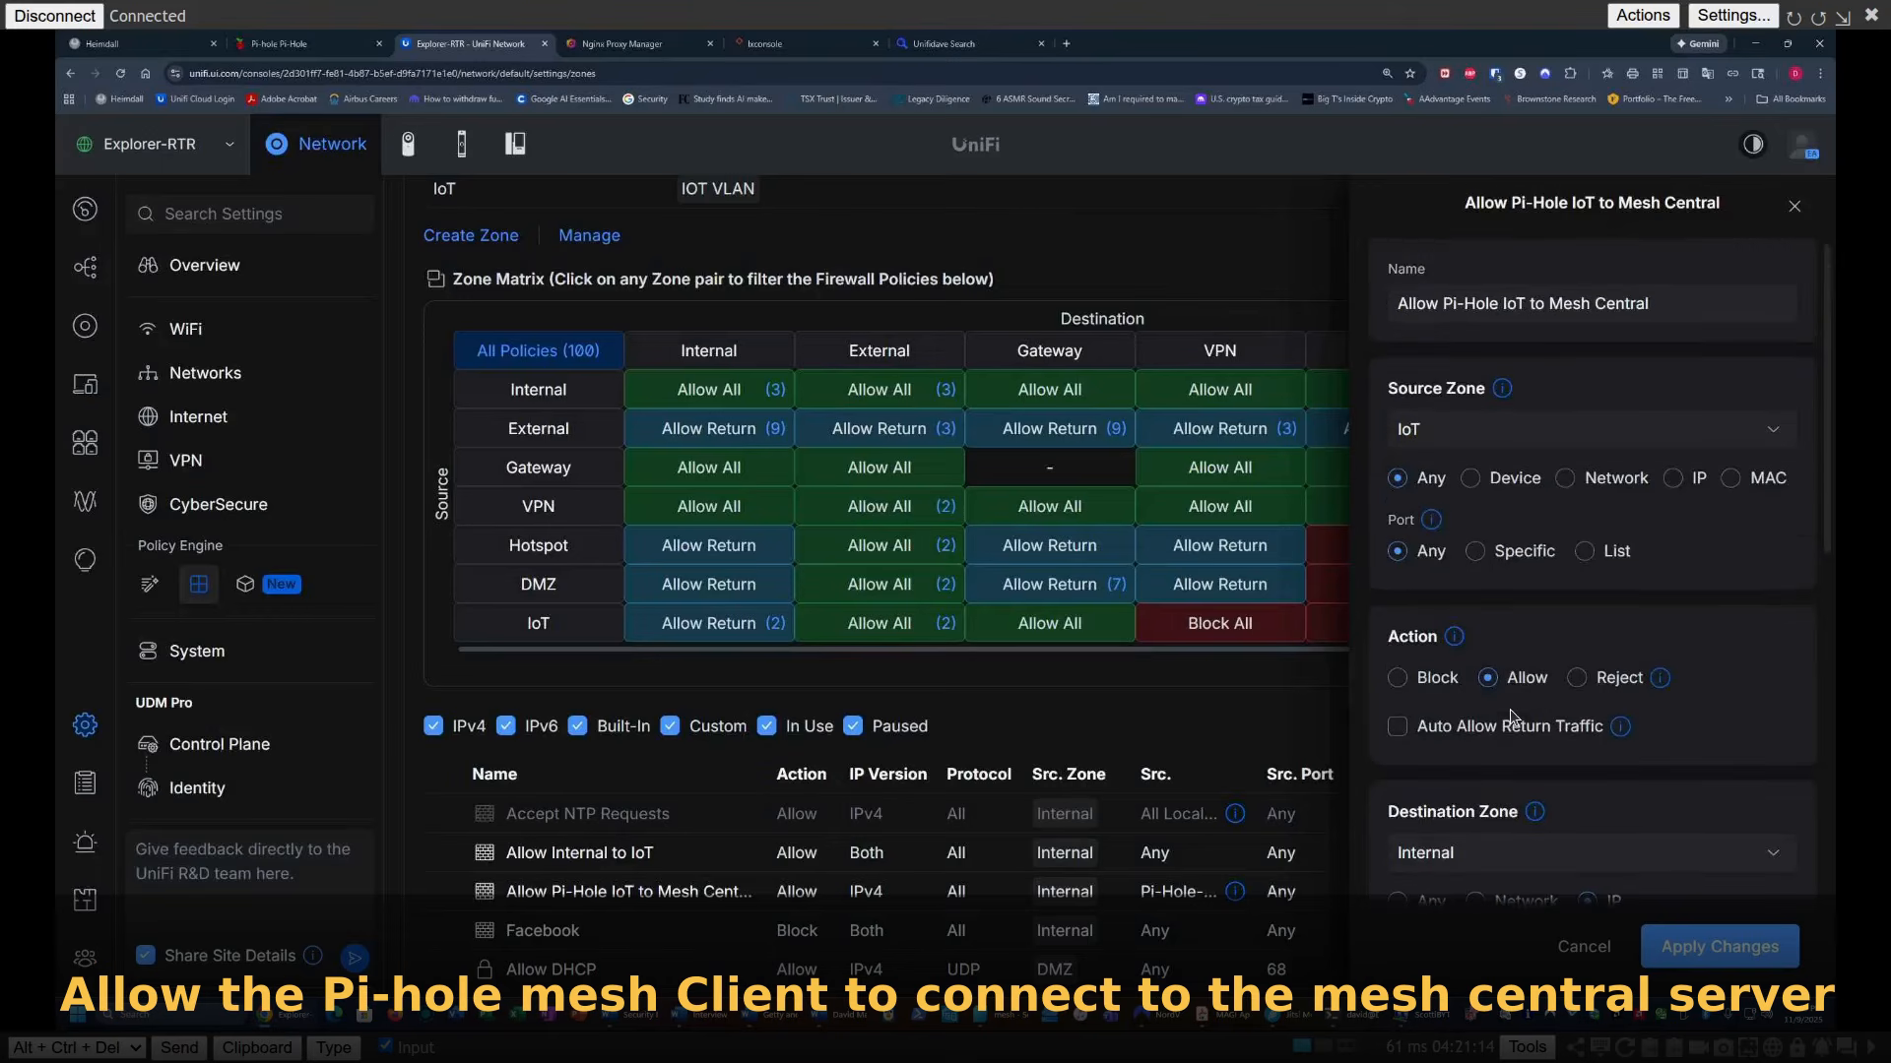
left_click(1472, 479)
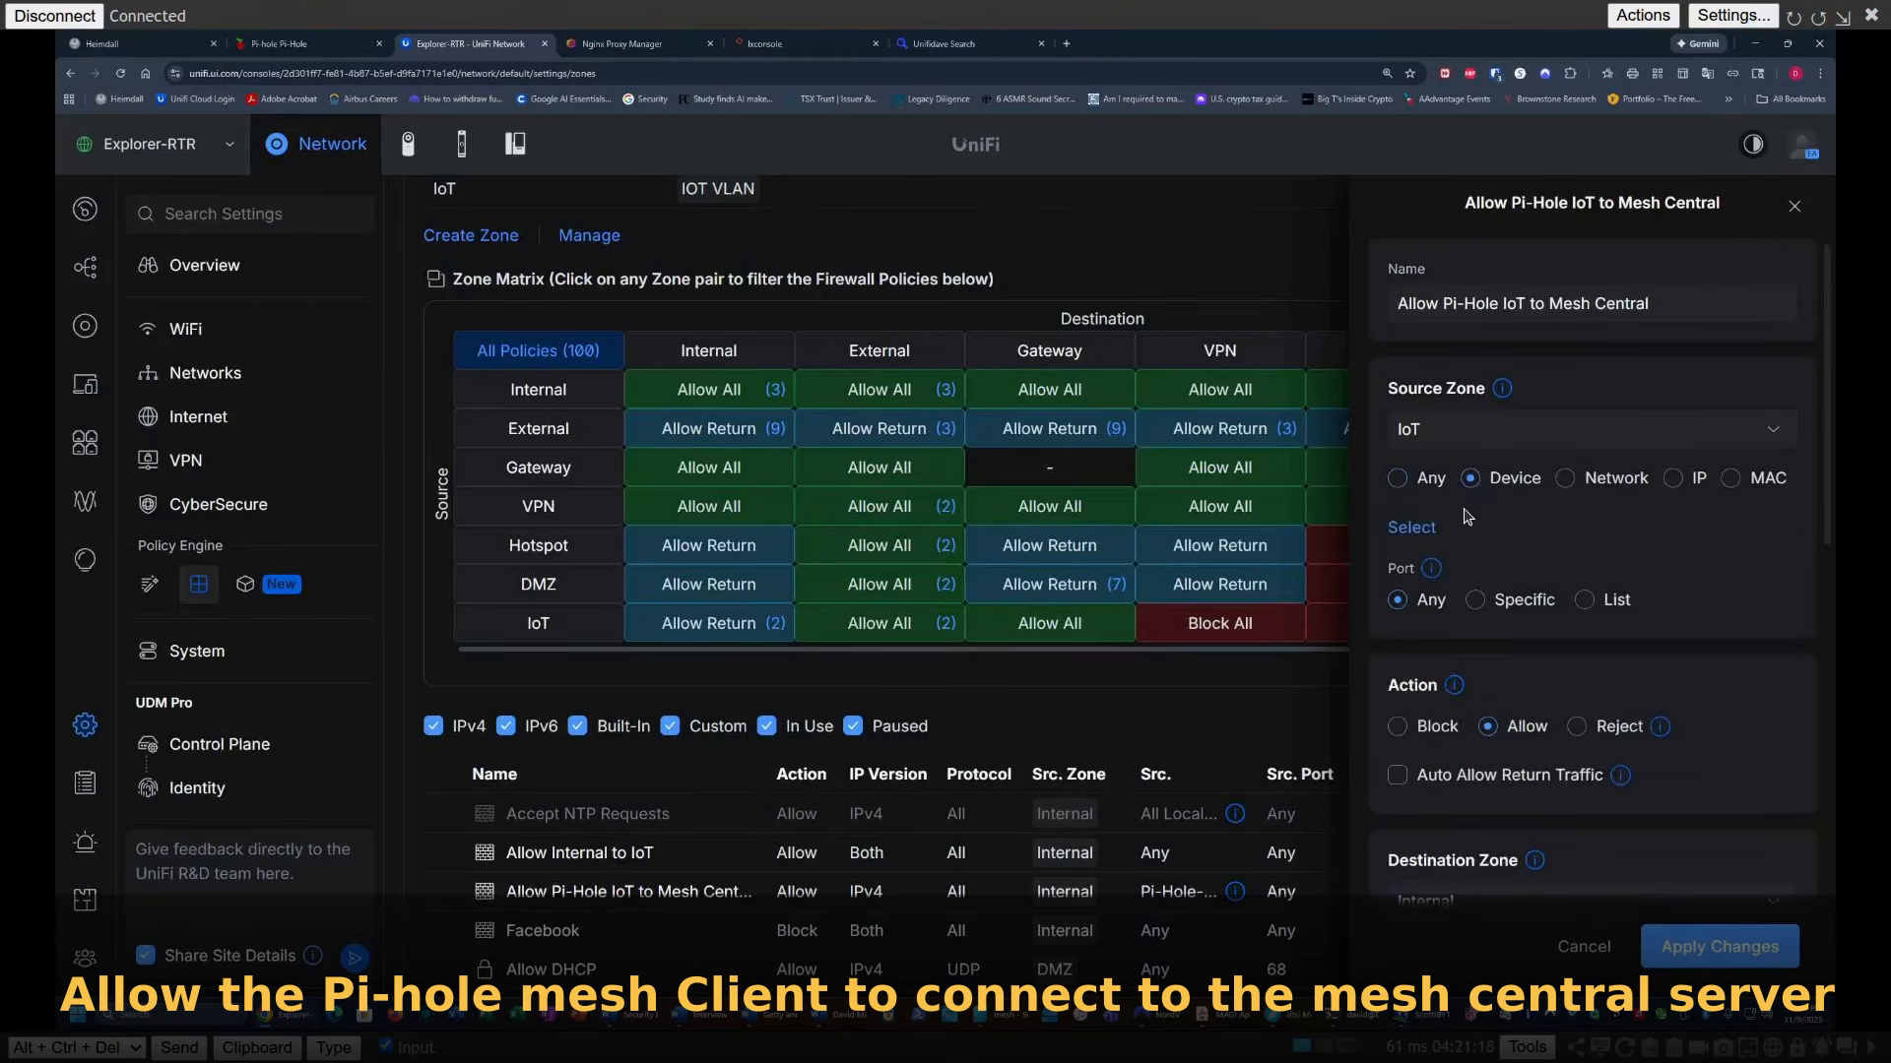
left_click(1404, 530)
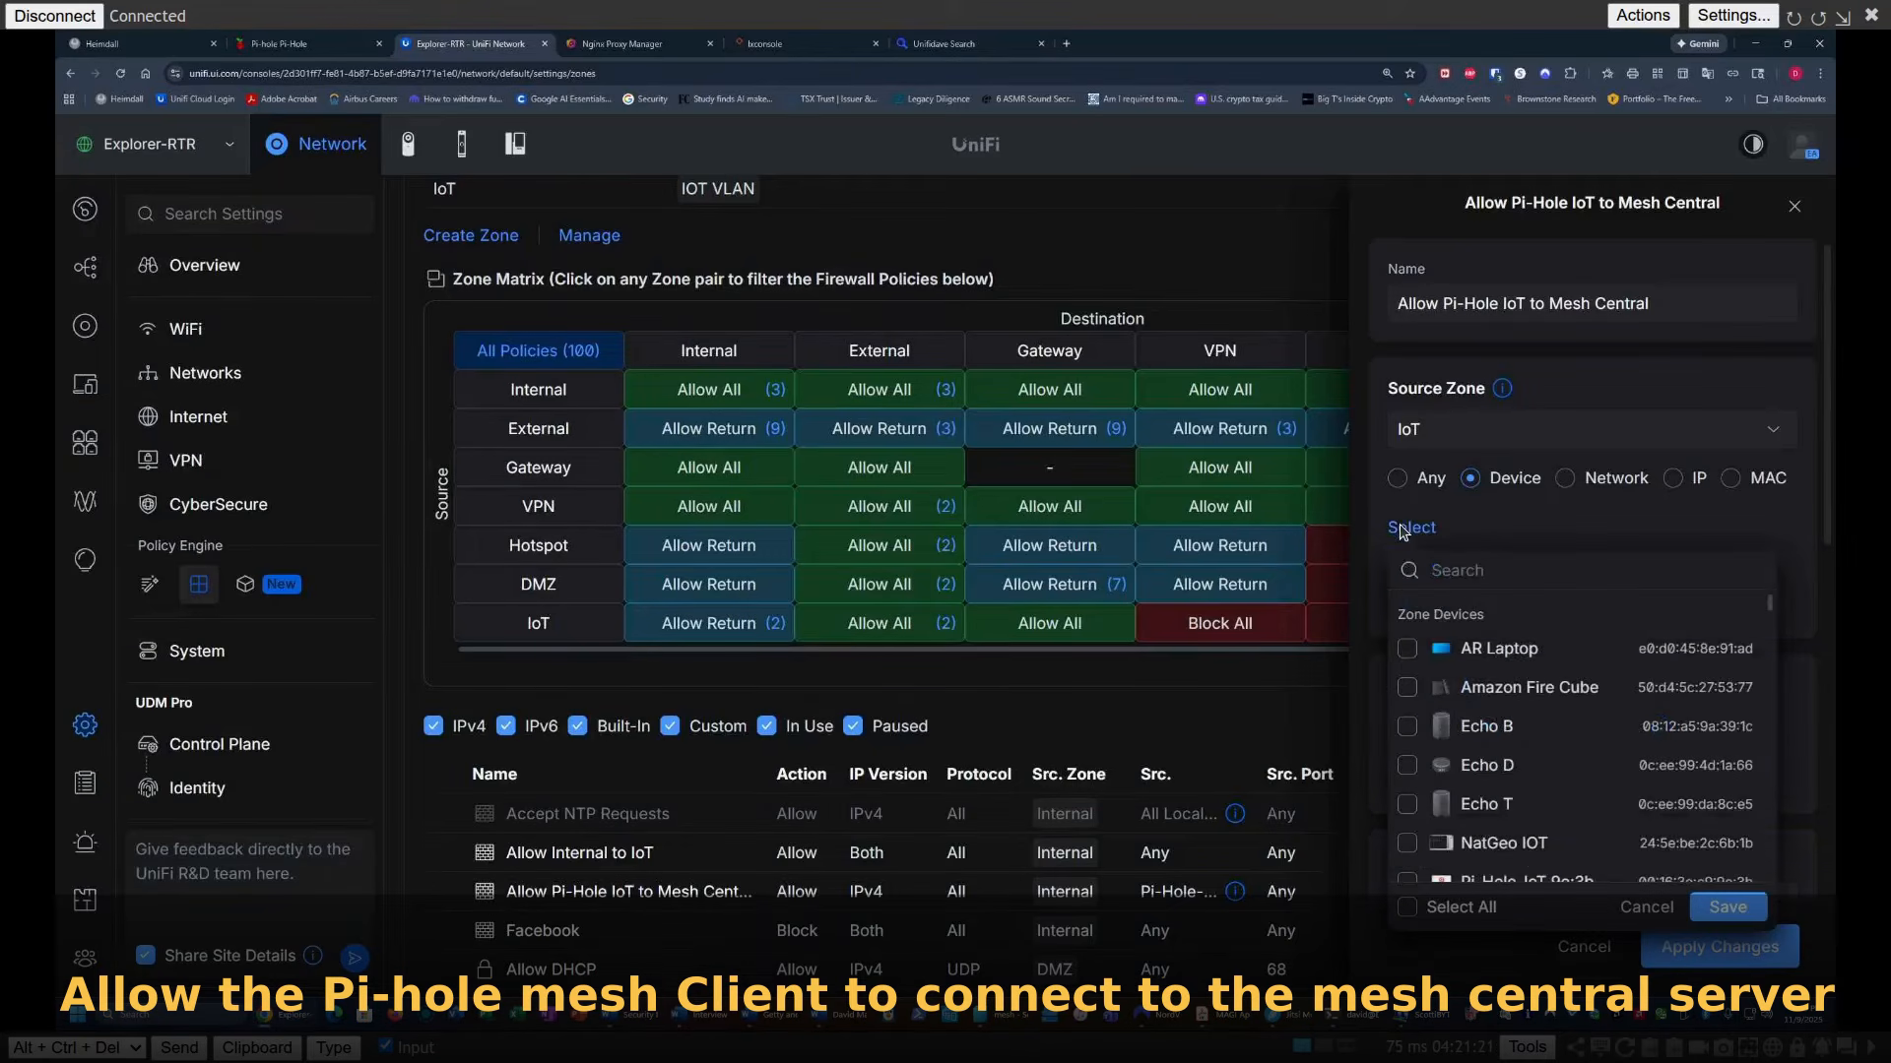
left_click(1444, 574)
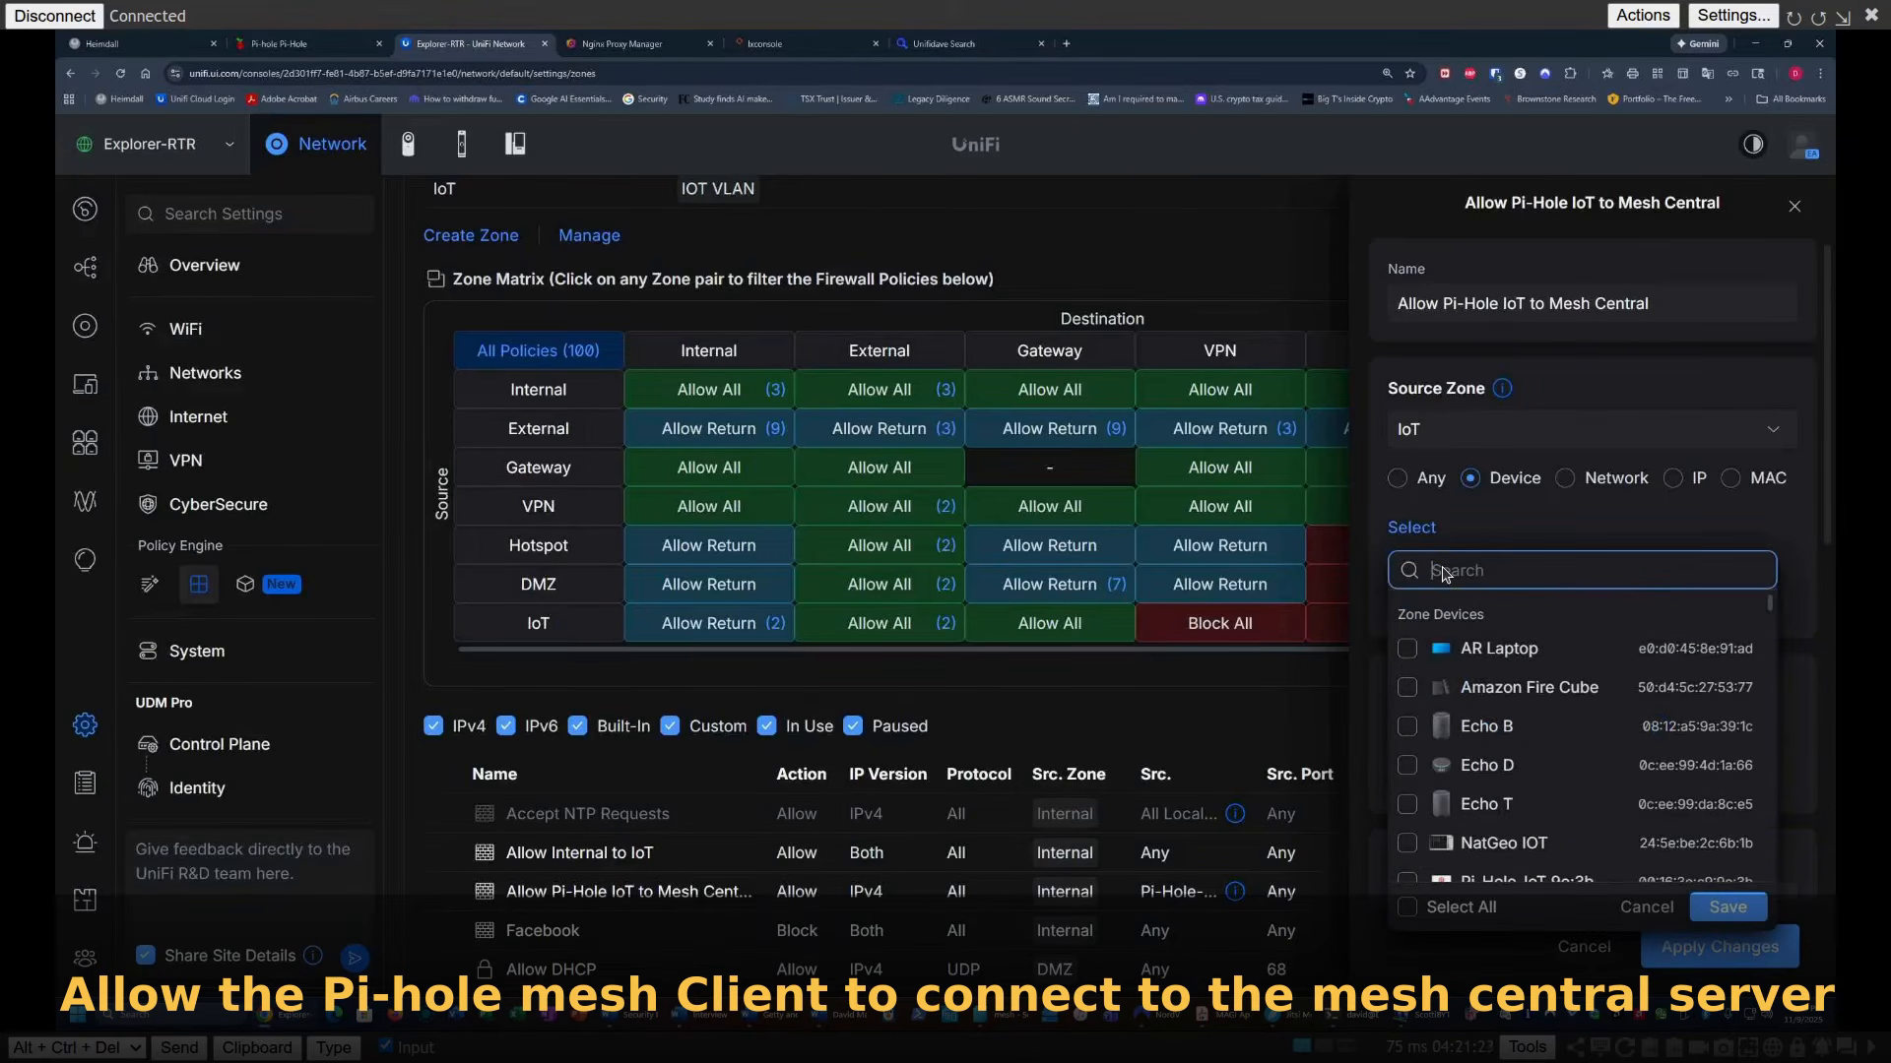
type("iot")
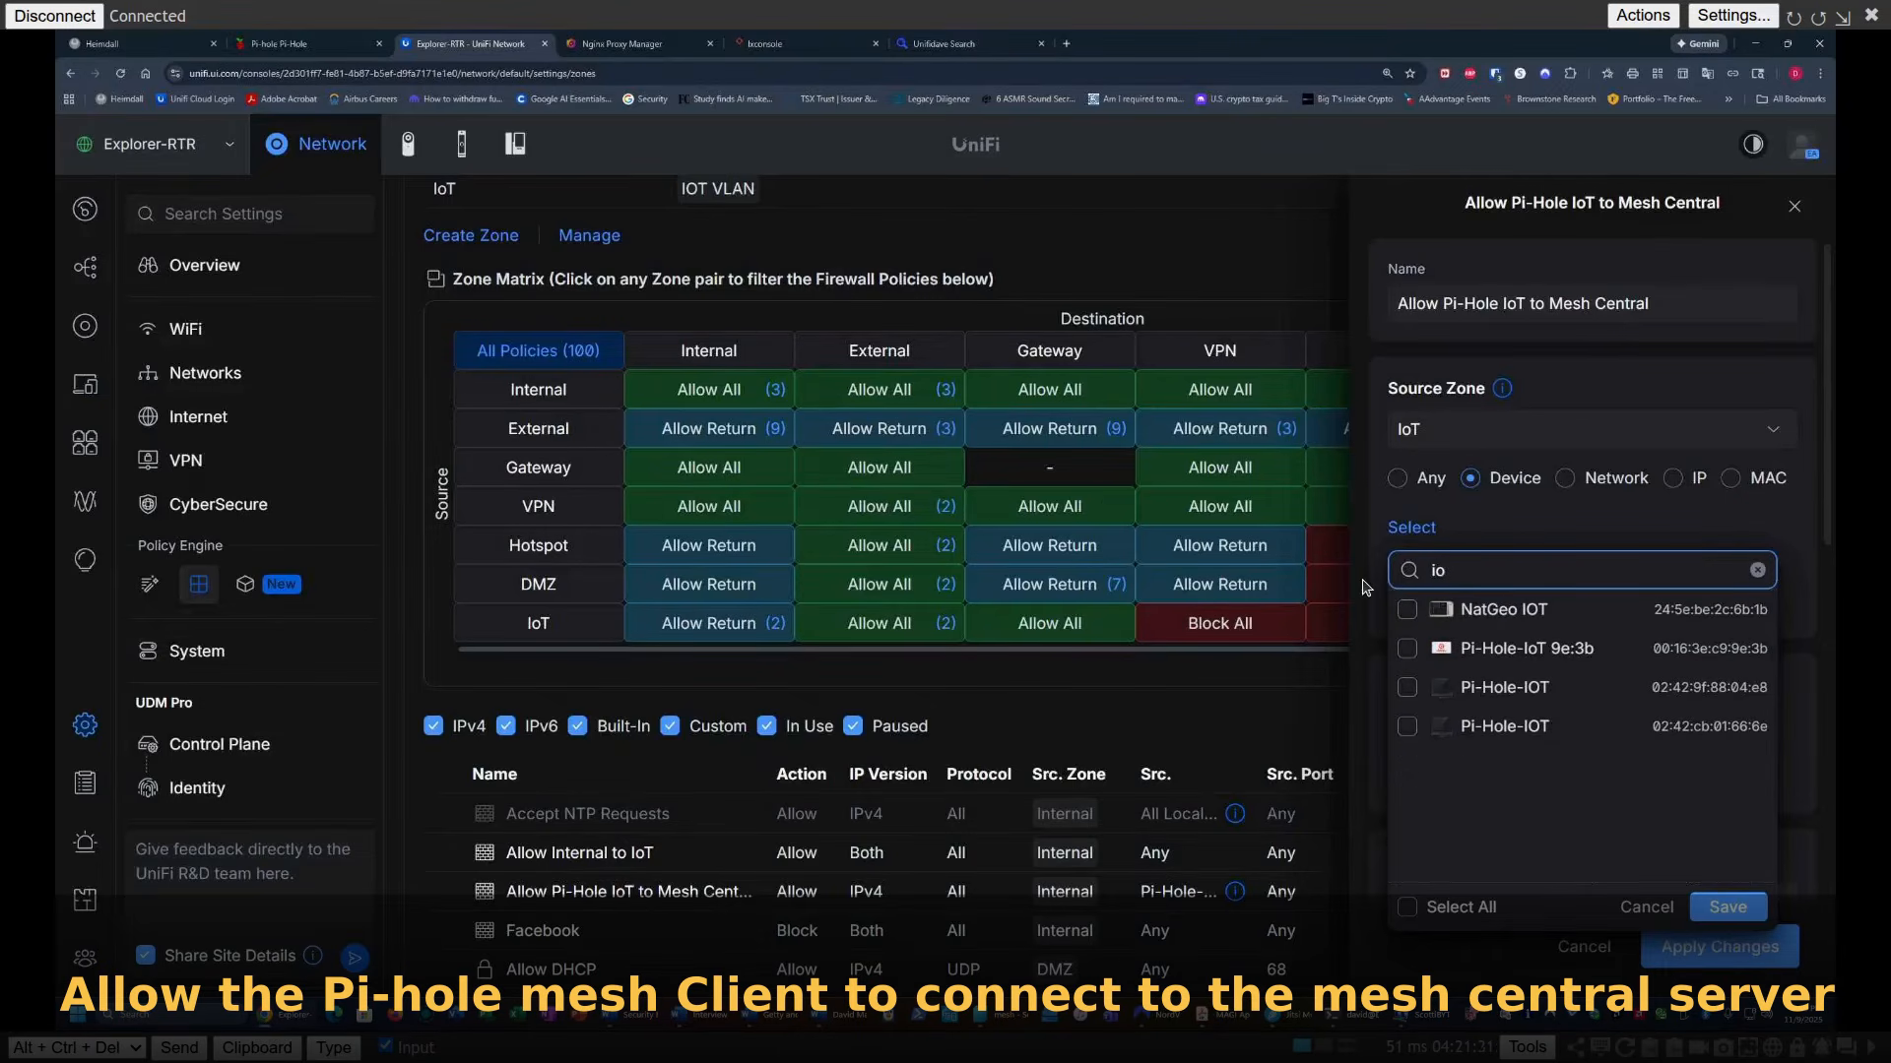
left_click(1409, 650)
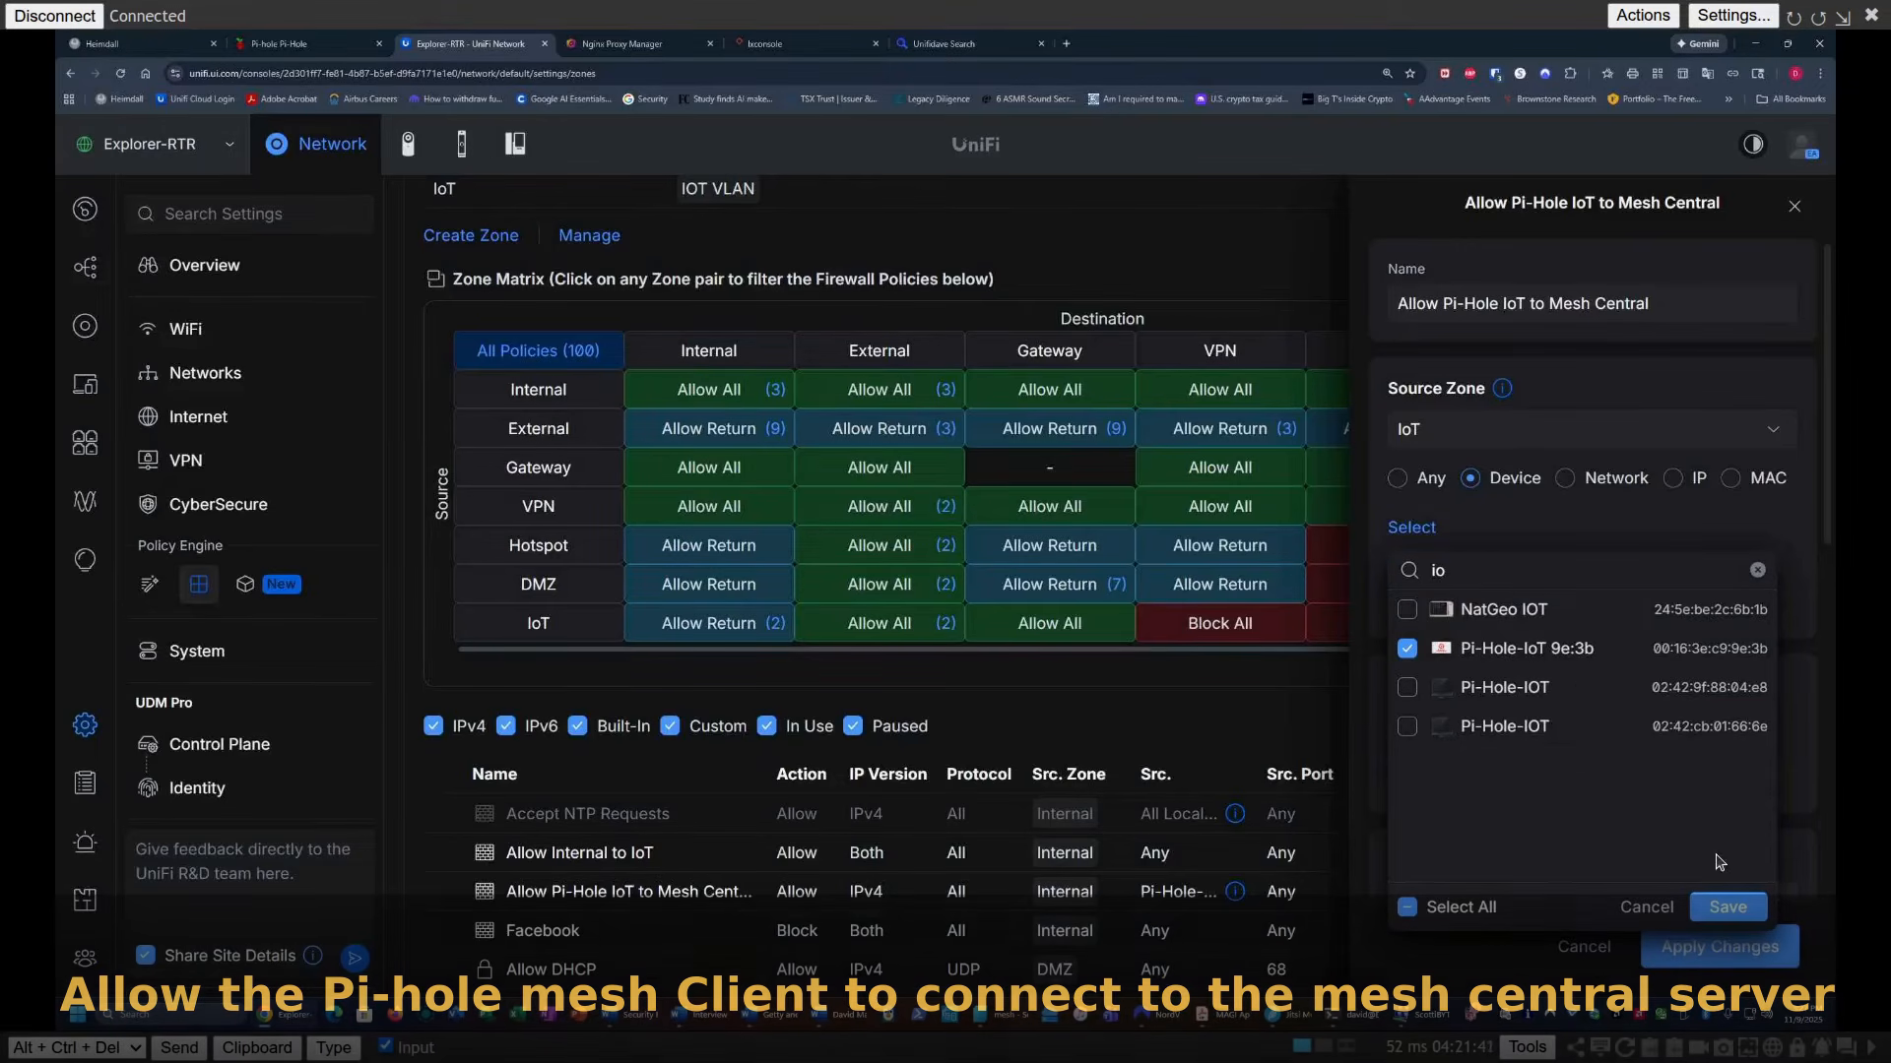
left_click(1714, 904)
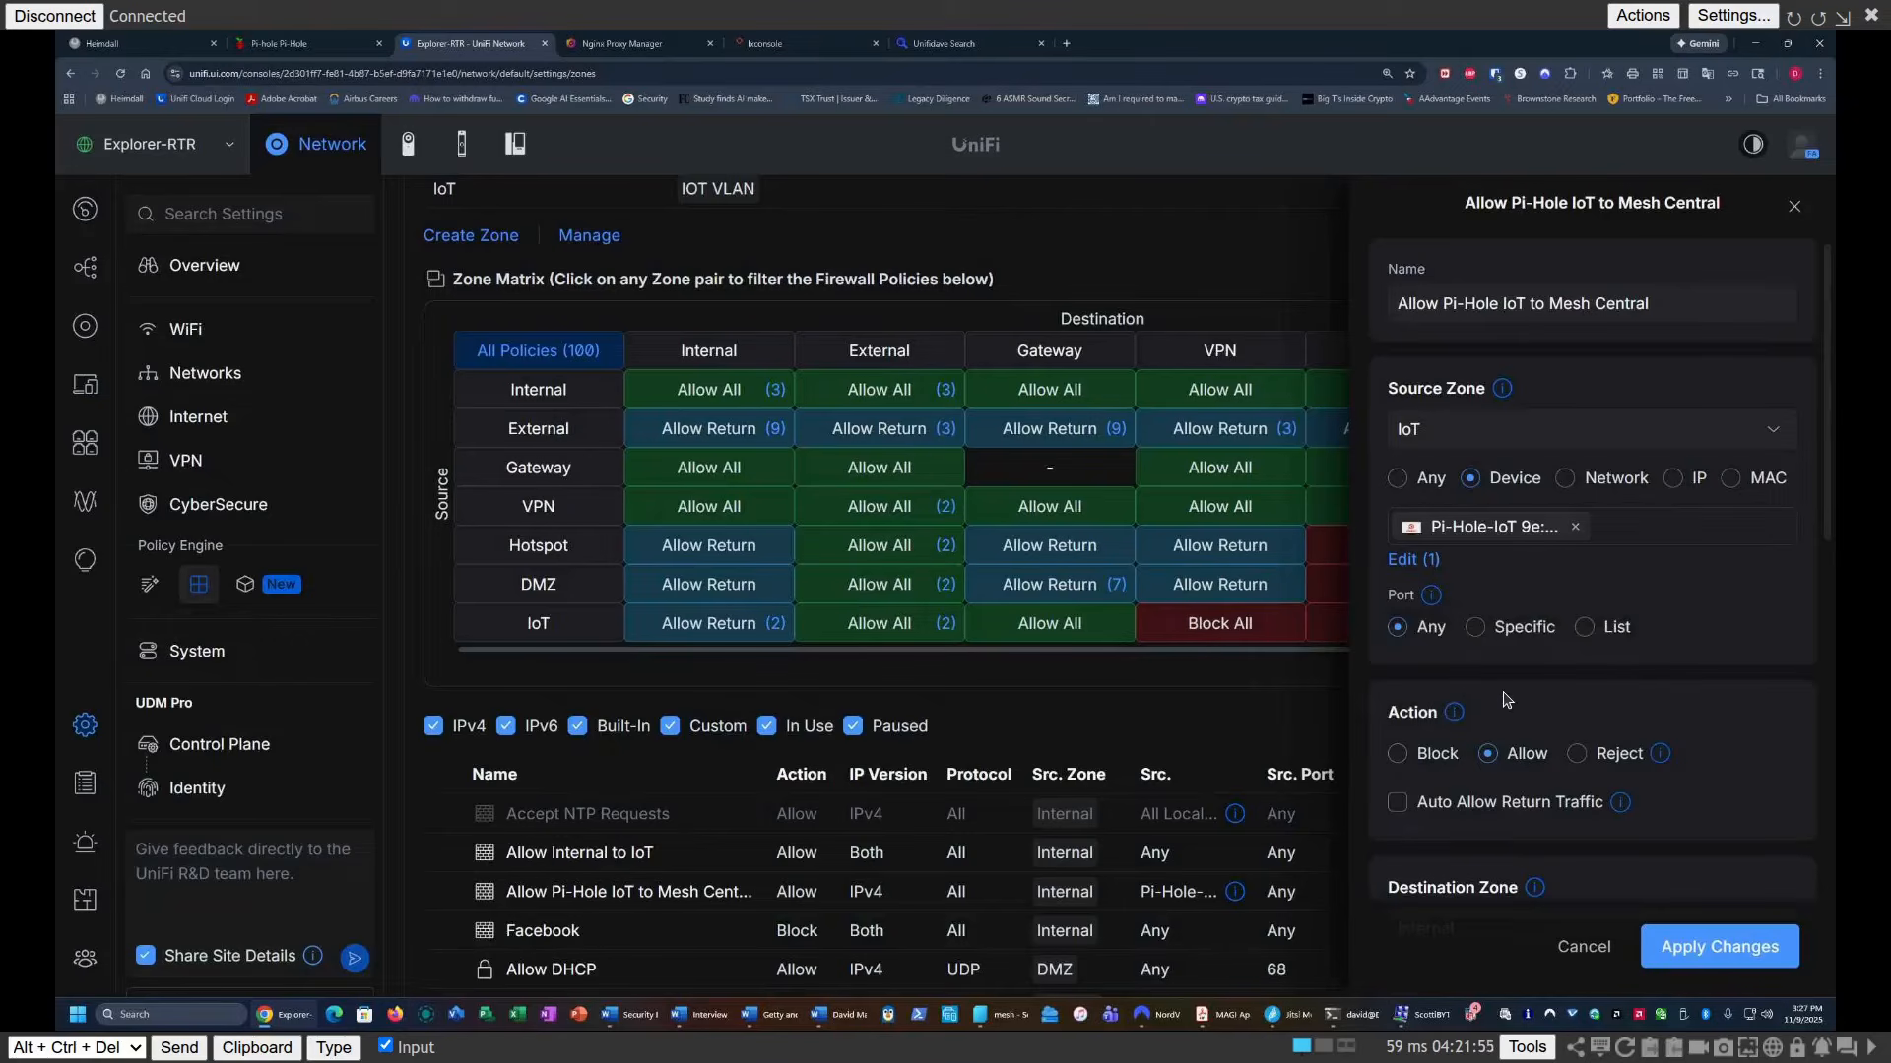
Step: Enable Auto Allow Return Traffic for the Pi-Hole policy, apply the changes and close its settings
left_click(1414, 813)
scroll(1531, 674, "down", 3)
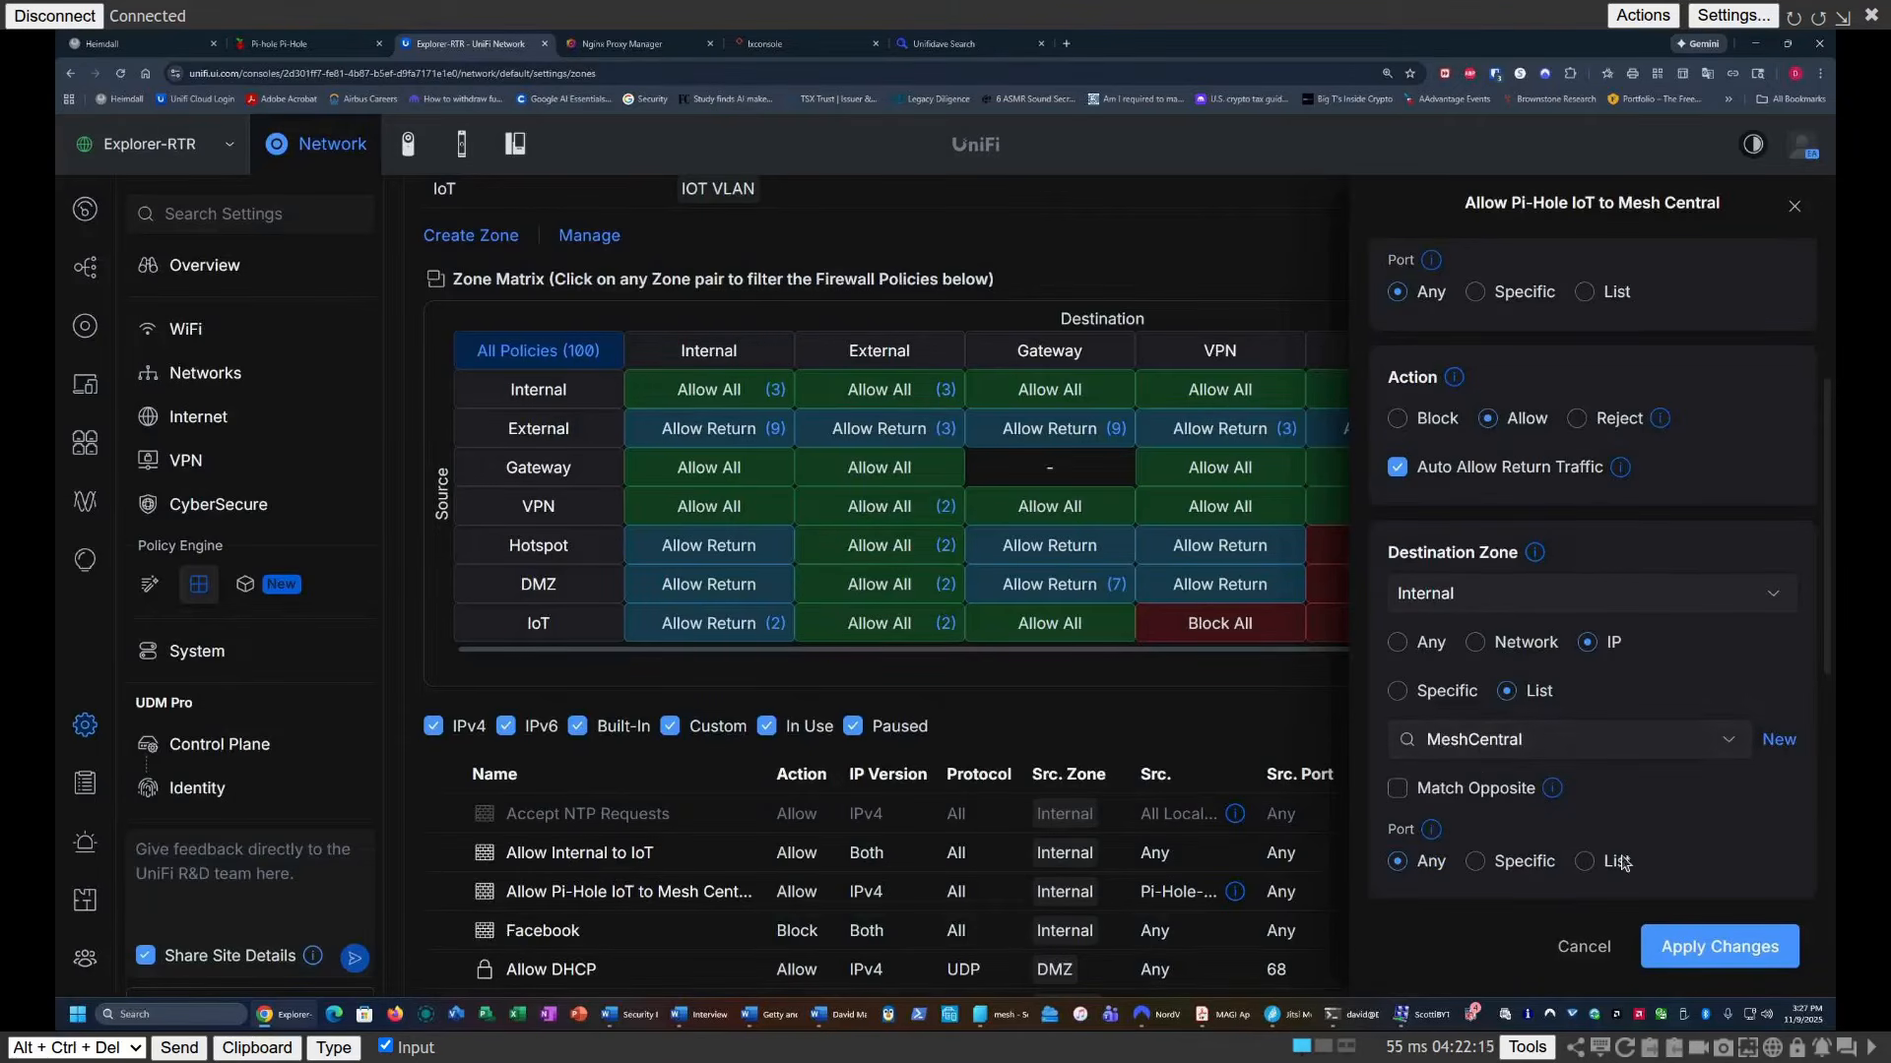
left_click(1684, 949)
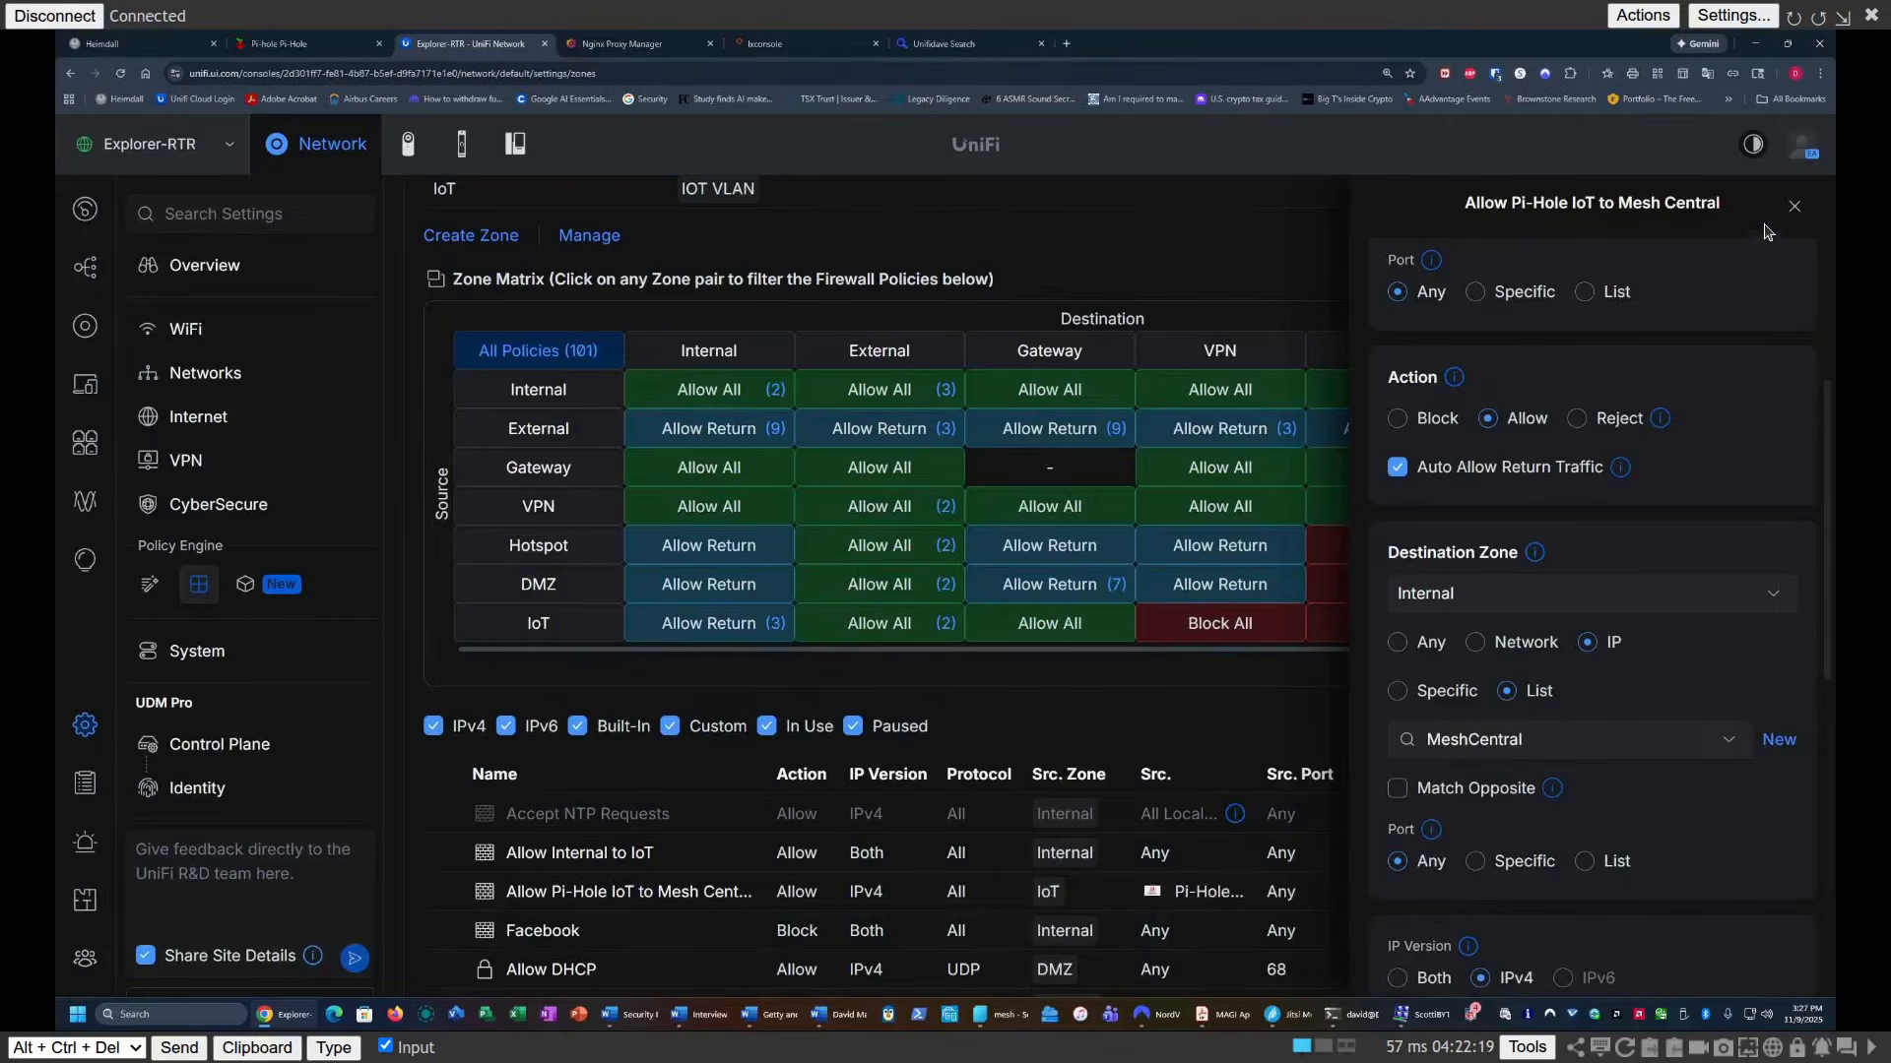
left_click(1793, 207)
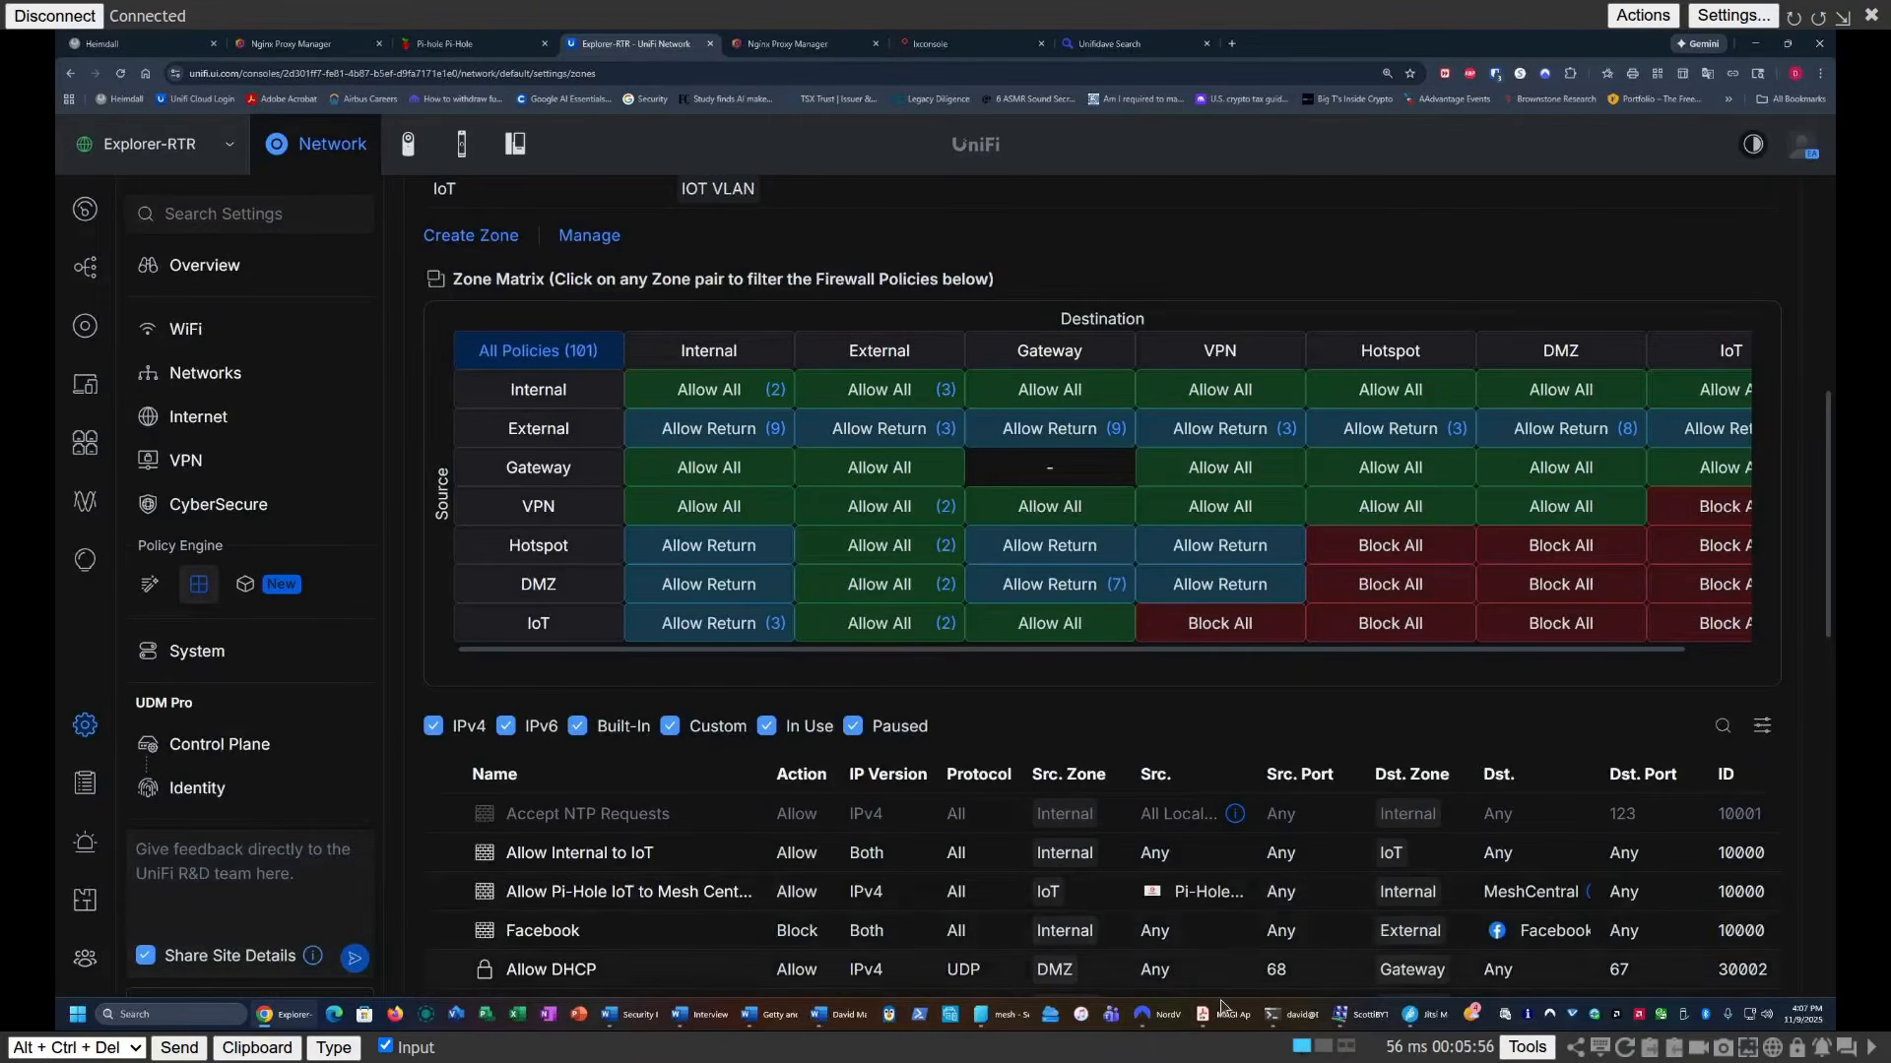
Step: Switch to the terminal, connect to pihole-iot over SSH, check its network interfaces with ifconfig and log out
left_click(1302, 1017)
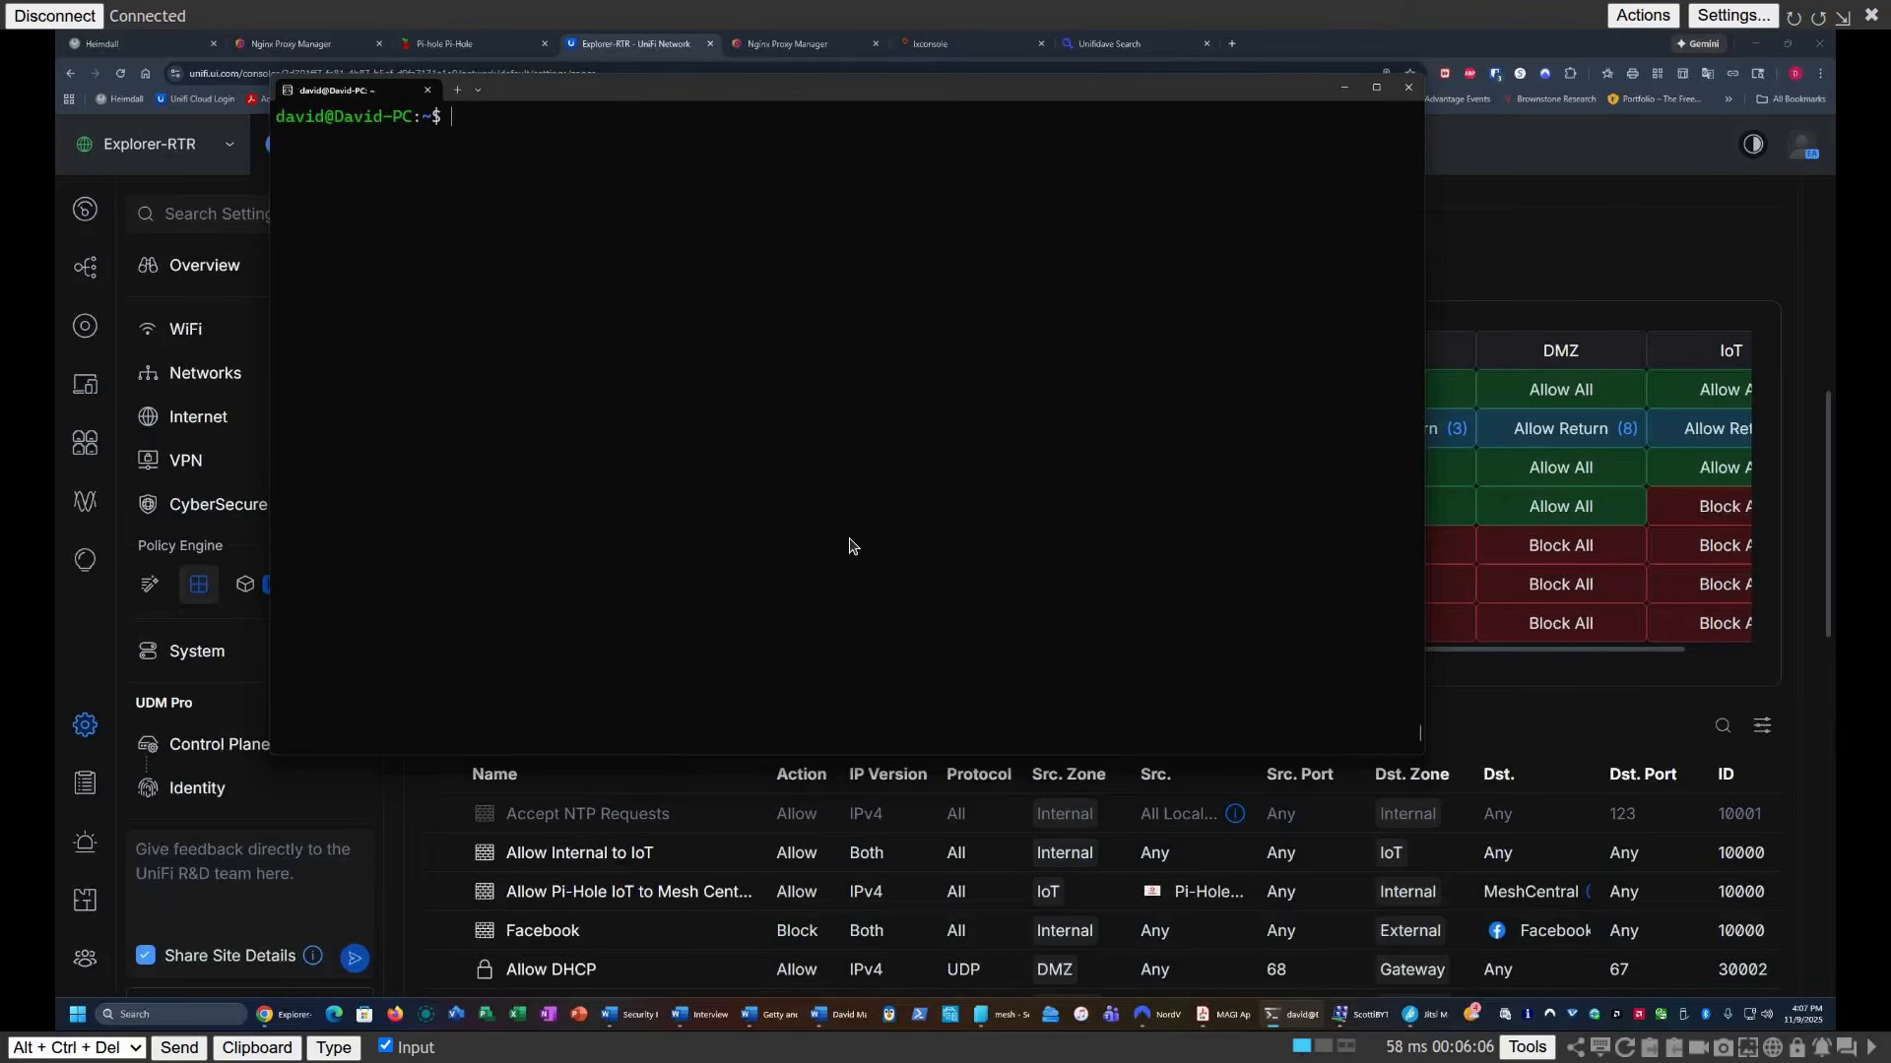
type("ssh pihole-iot")
key("Return")
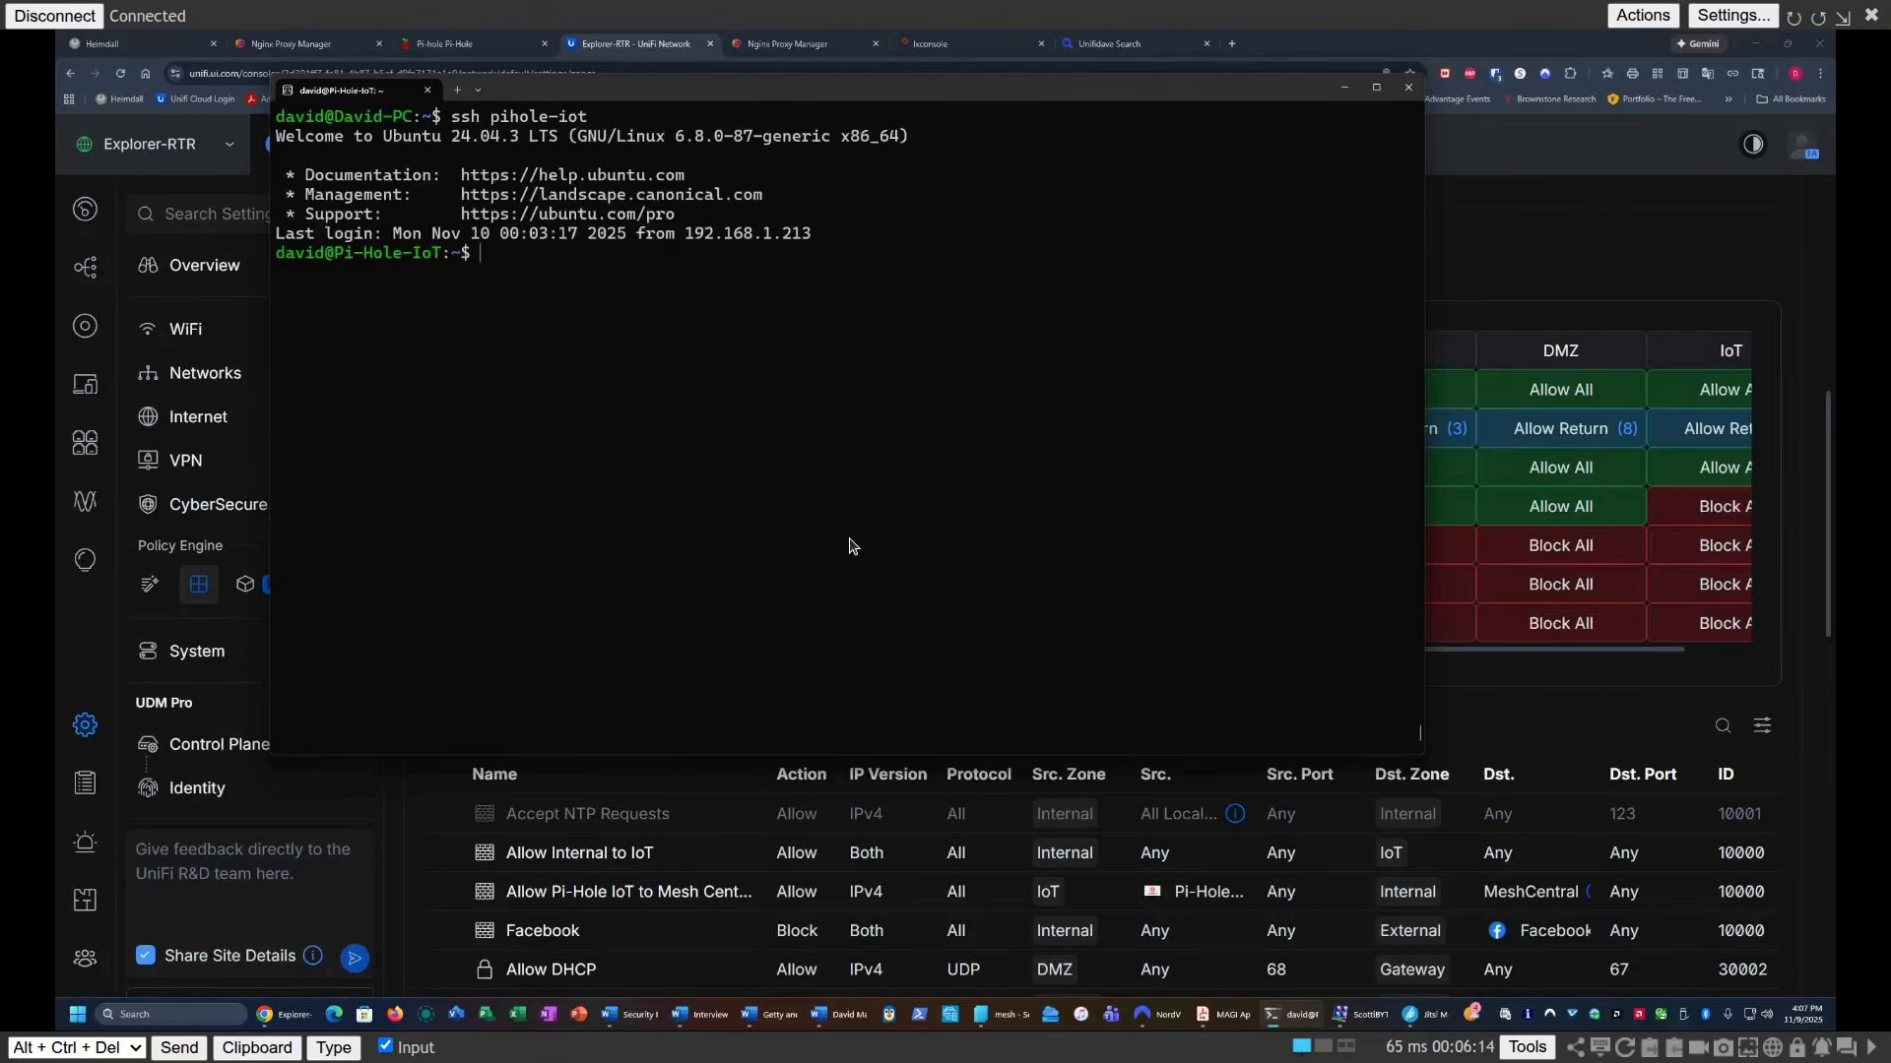
type("ifconfig")
key("Return")
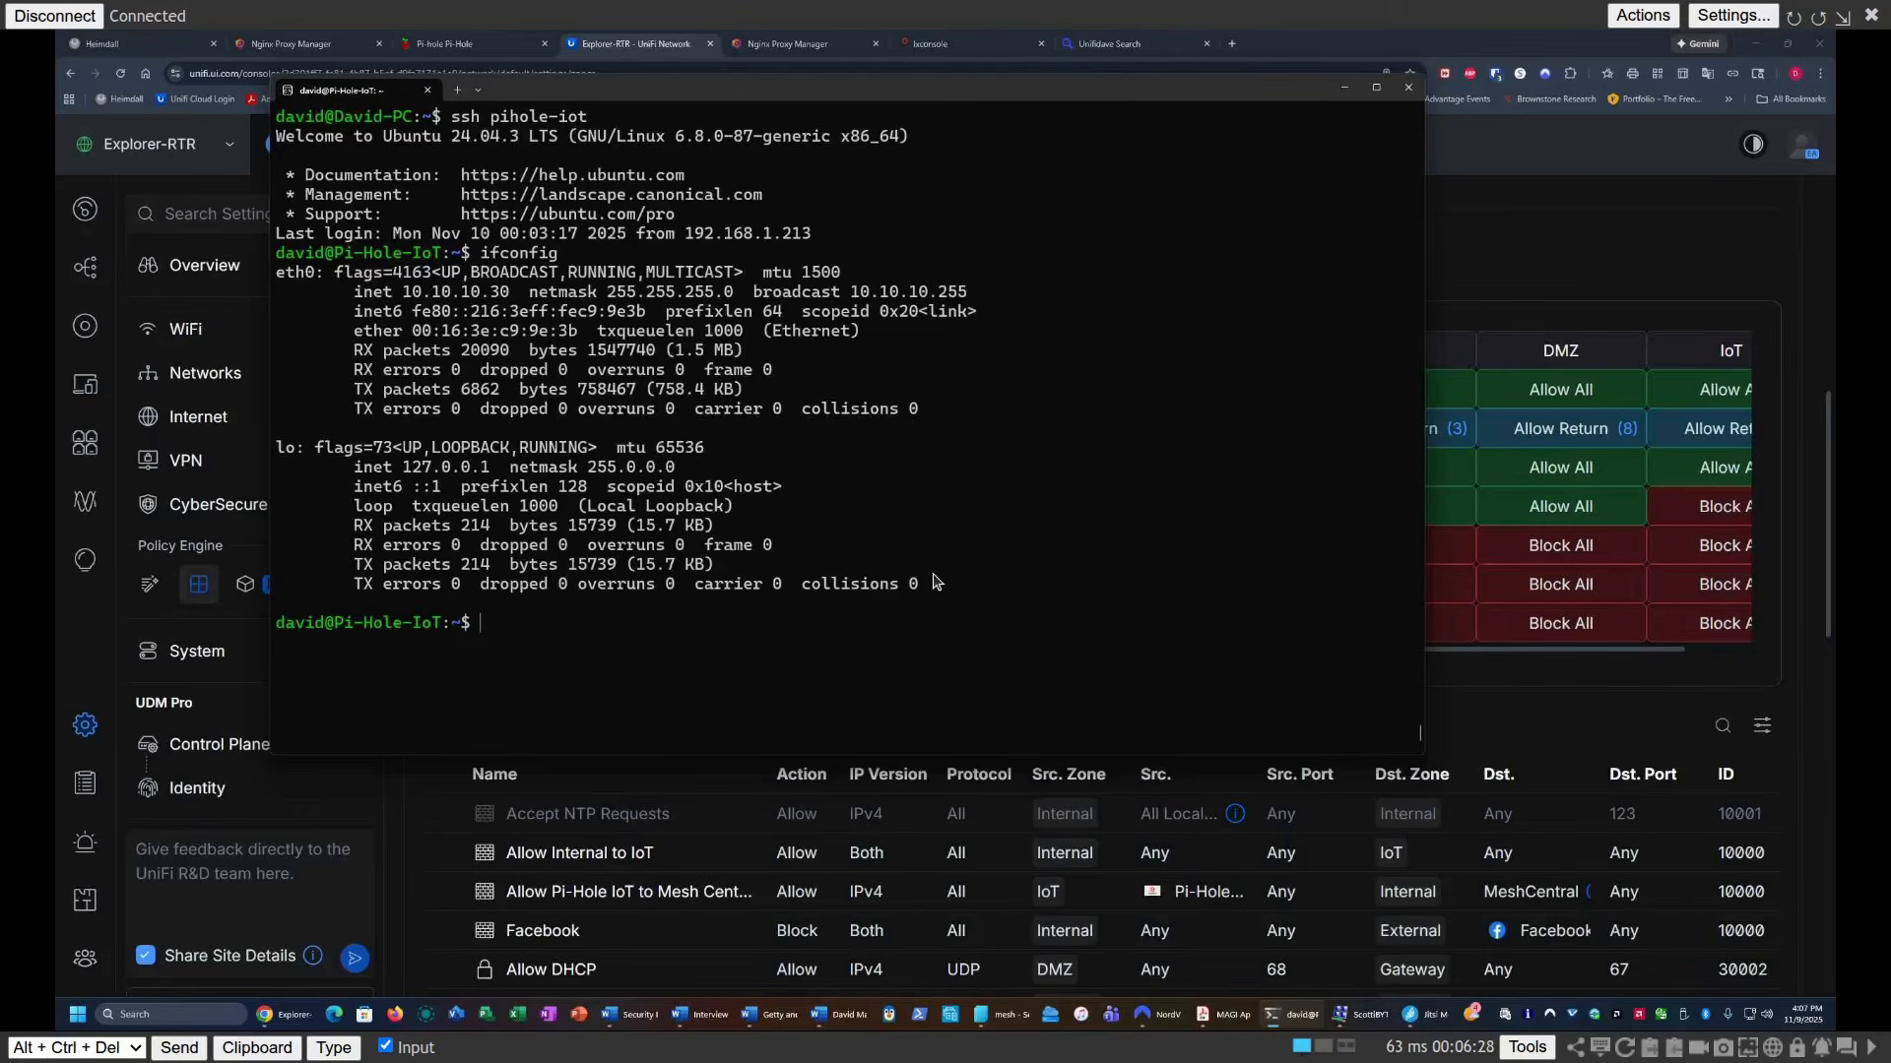
type("exit")
key("Return")
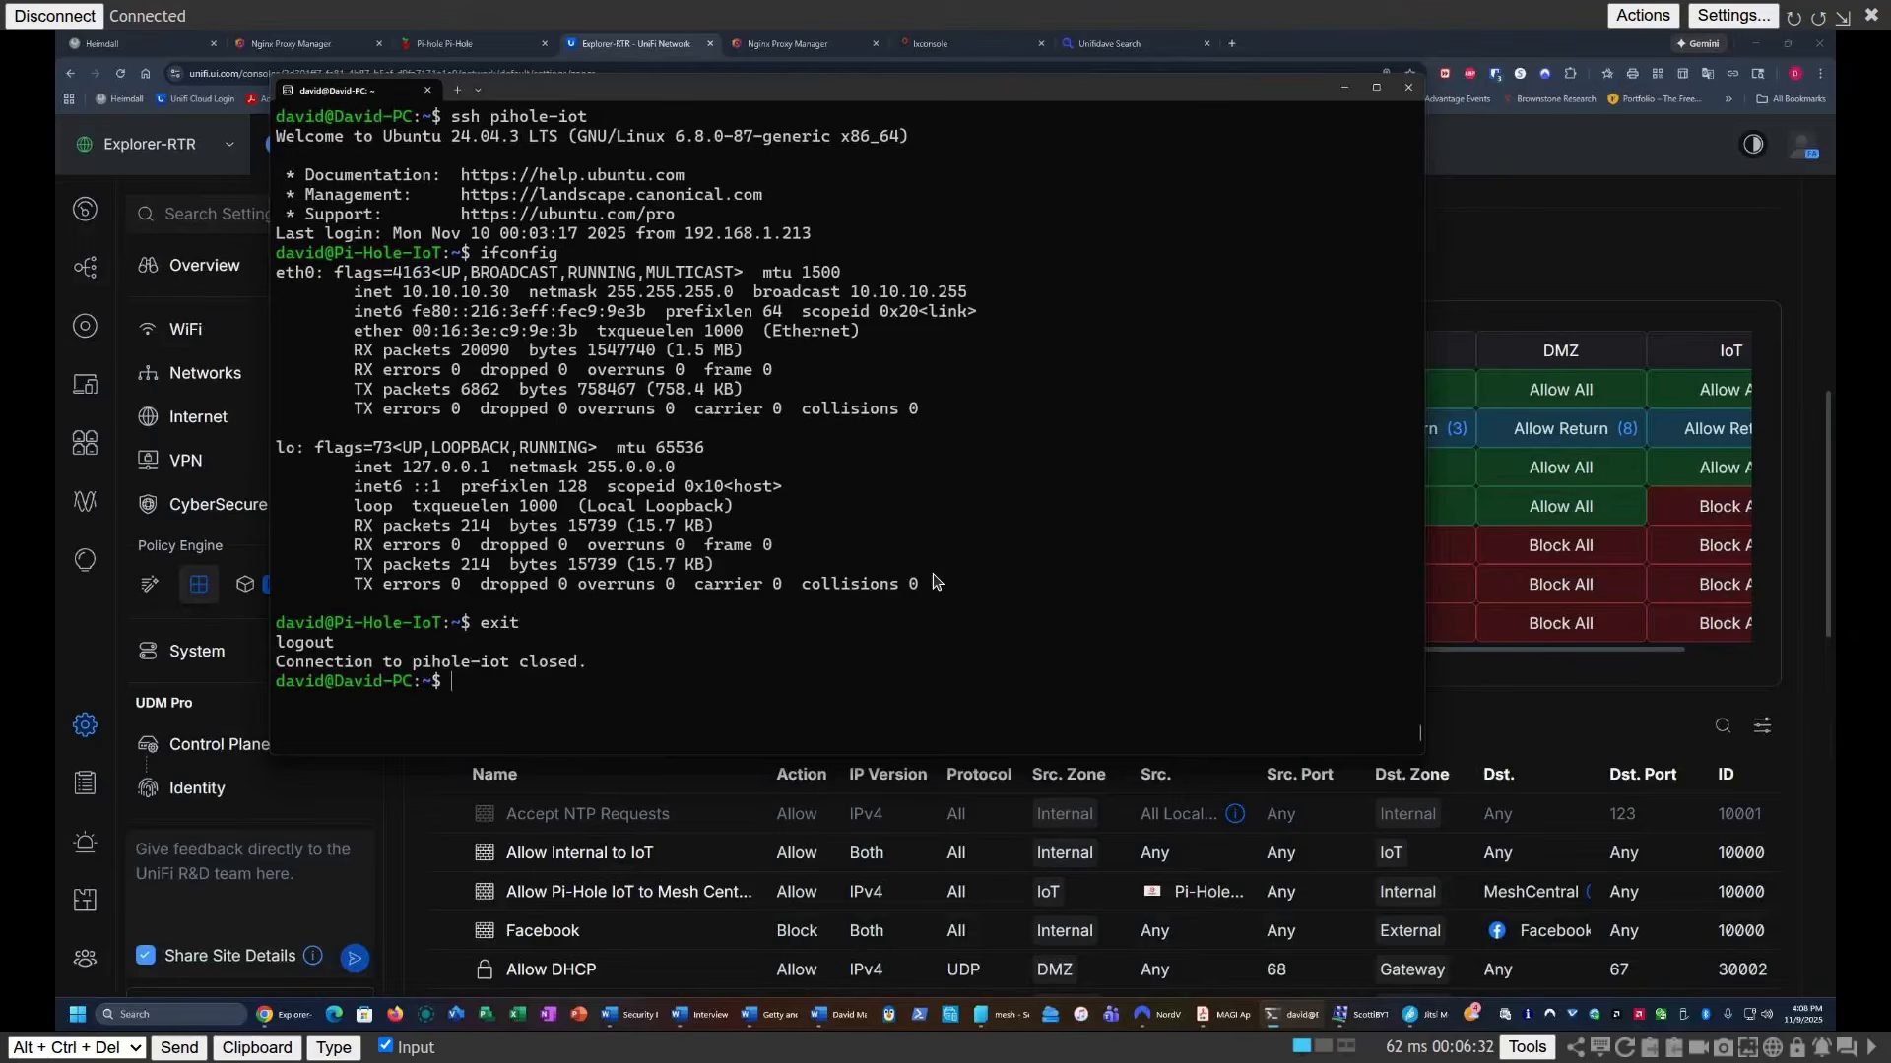
Step: Connect to the host remotely over SSH and check its network interfaces with ifconfig
type("ssh remotely")
key("ctrl+l")
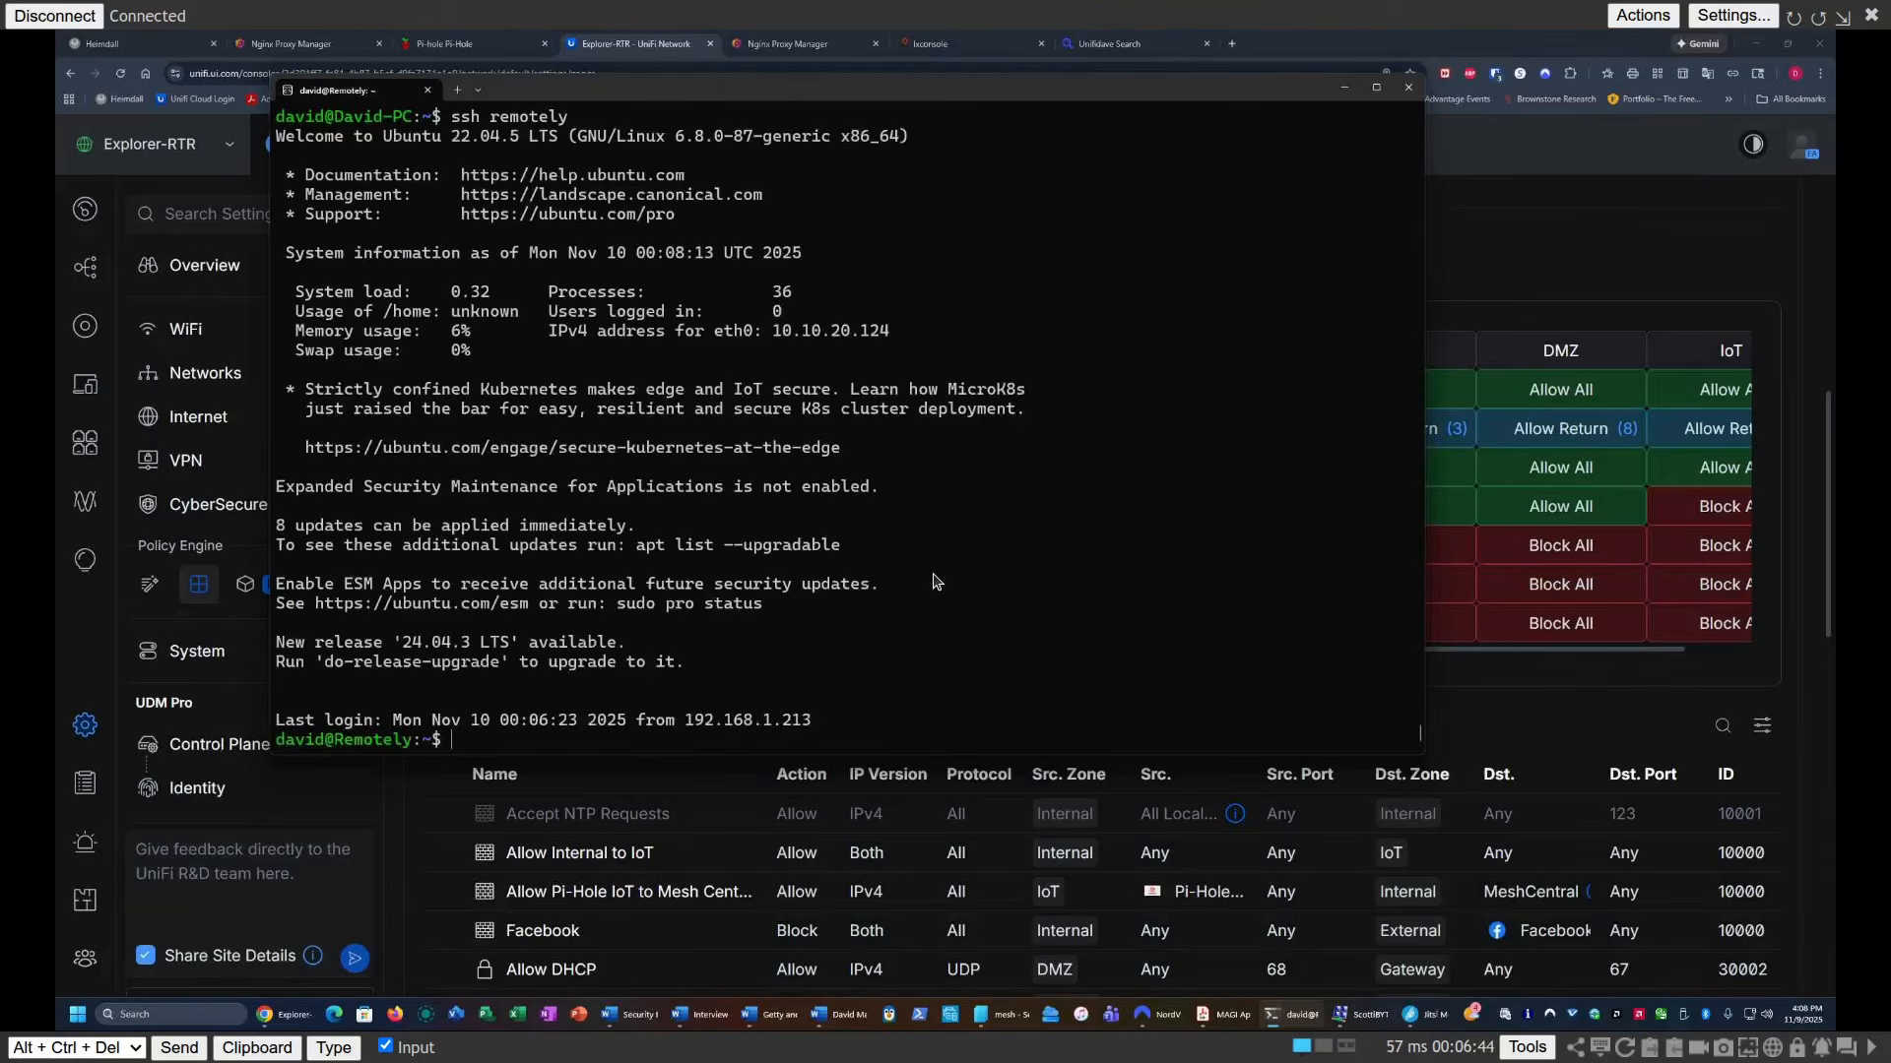
type("ifconfig")
key("Return")
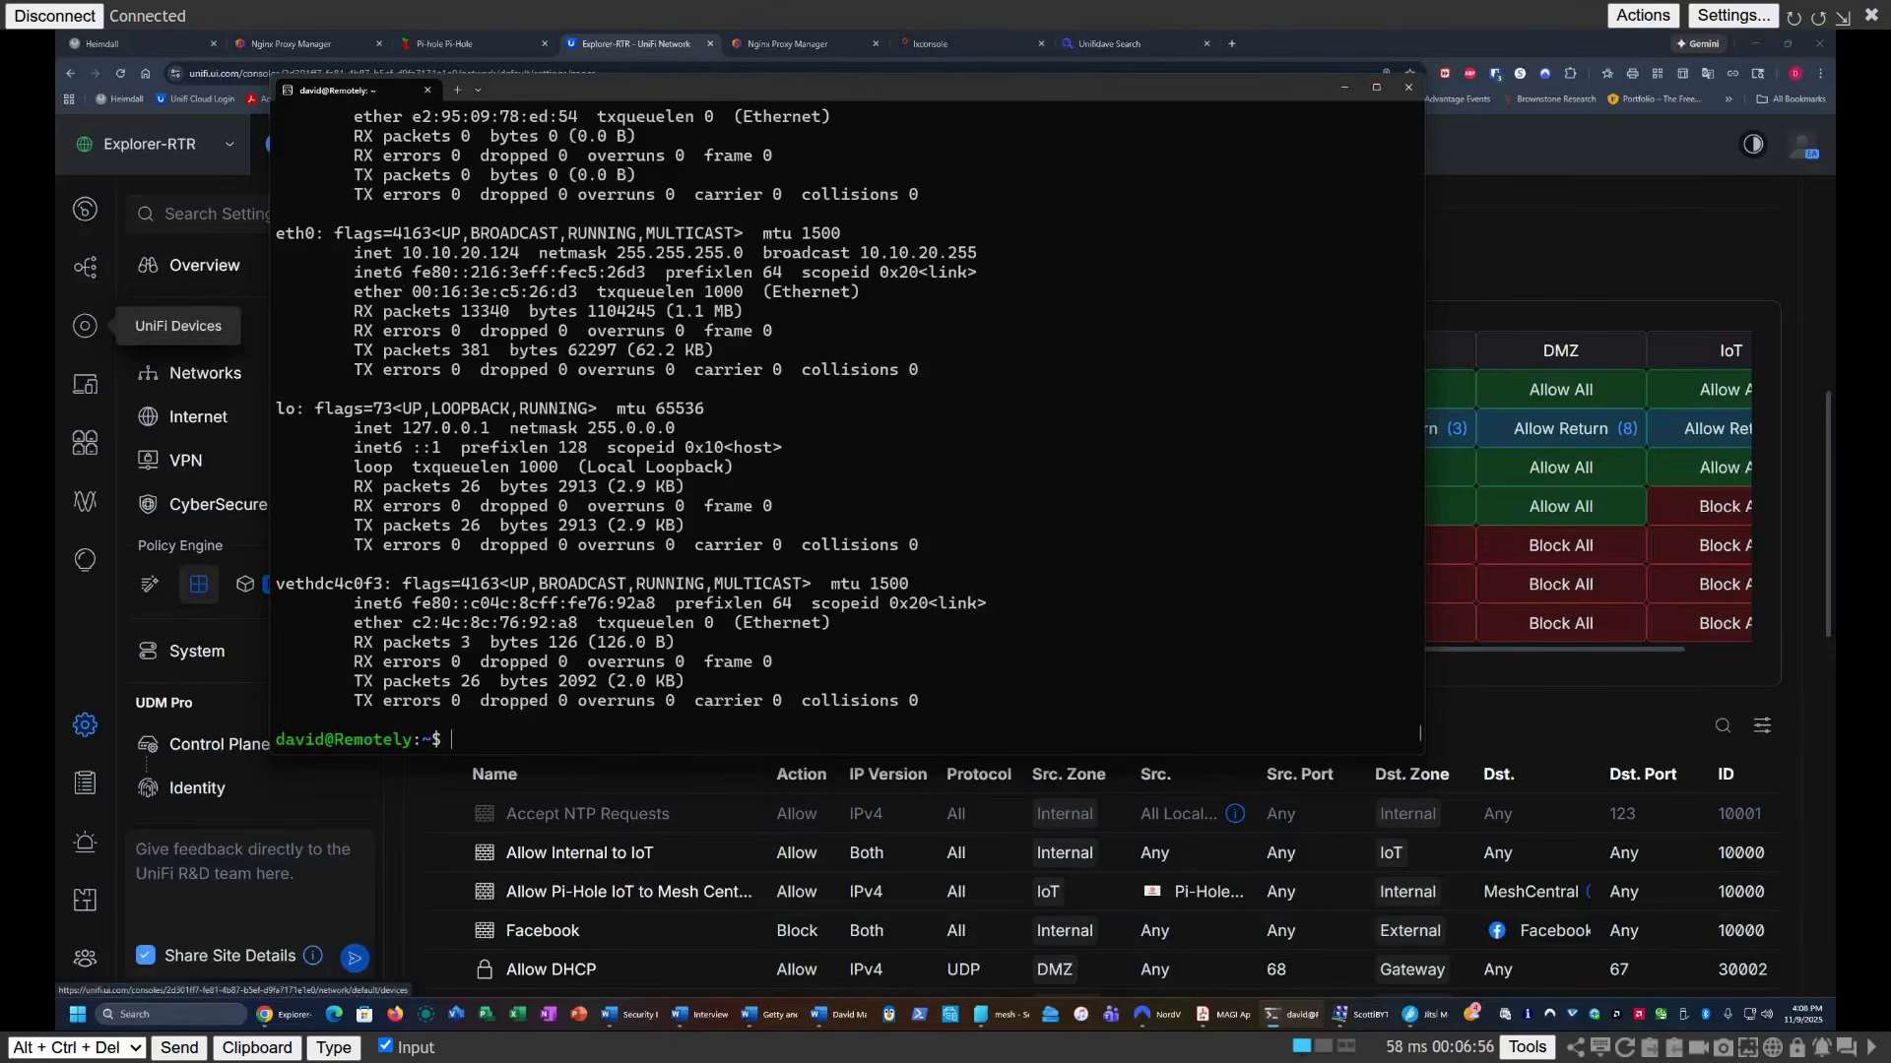
Step: Clear the terminal, test the DMZ host's access to 192.168.1.10 with a ping, stop it and log out
key("ctrl+l")
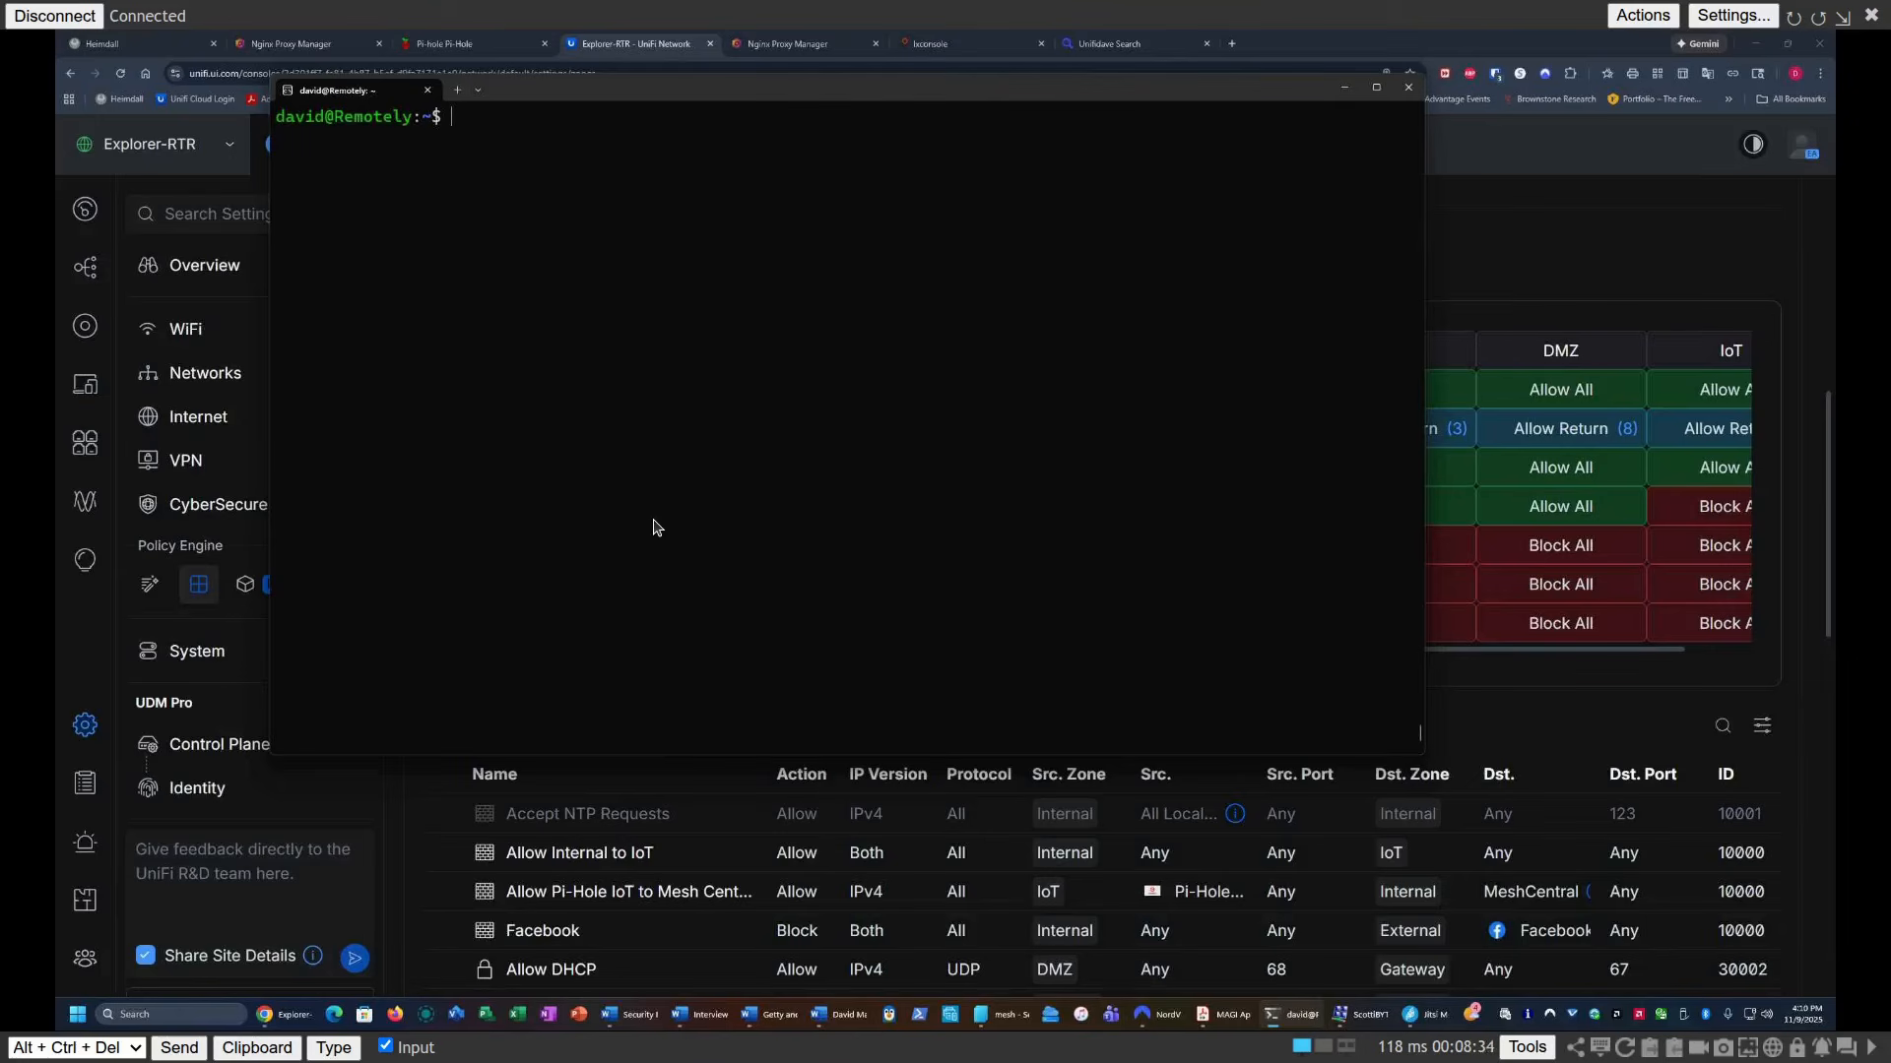
type("ping 192.168.1.10")
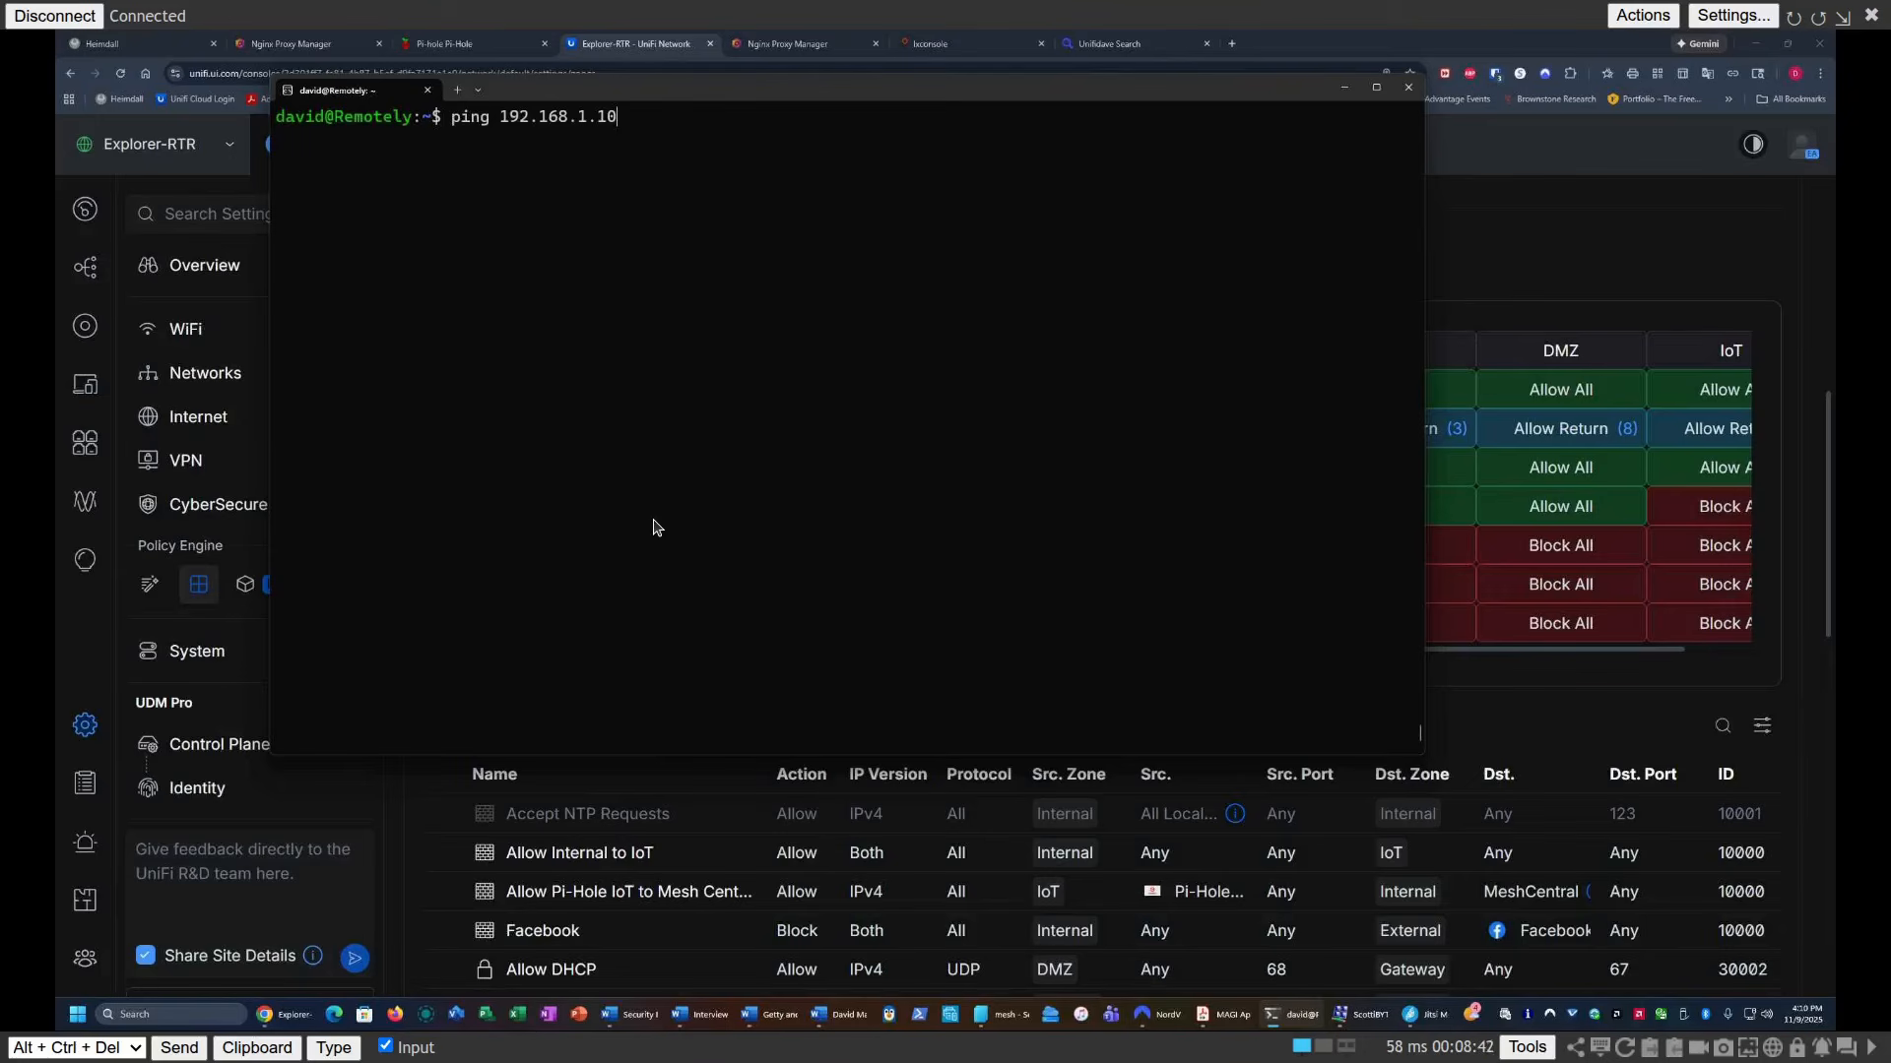
key("Return")
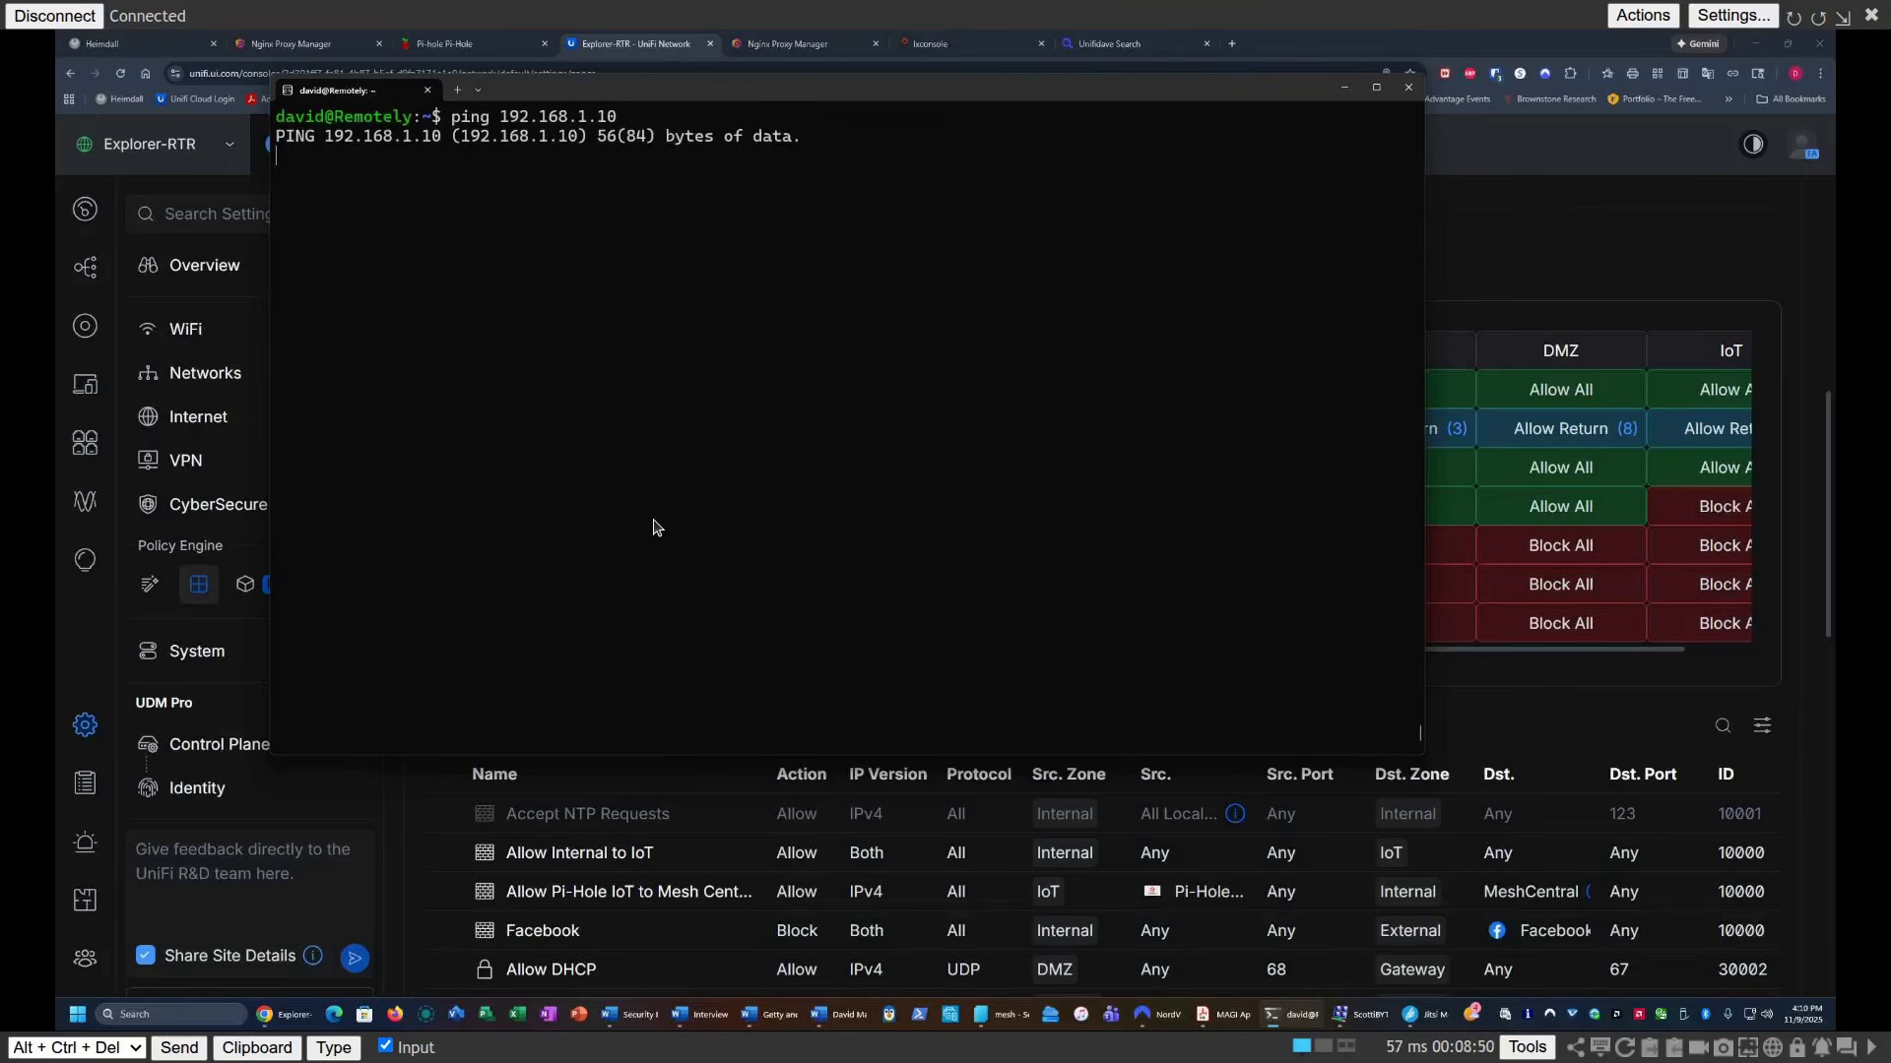
key("ctrl+c")
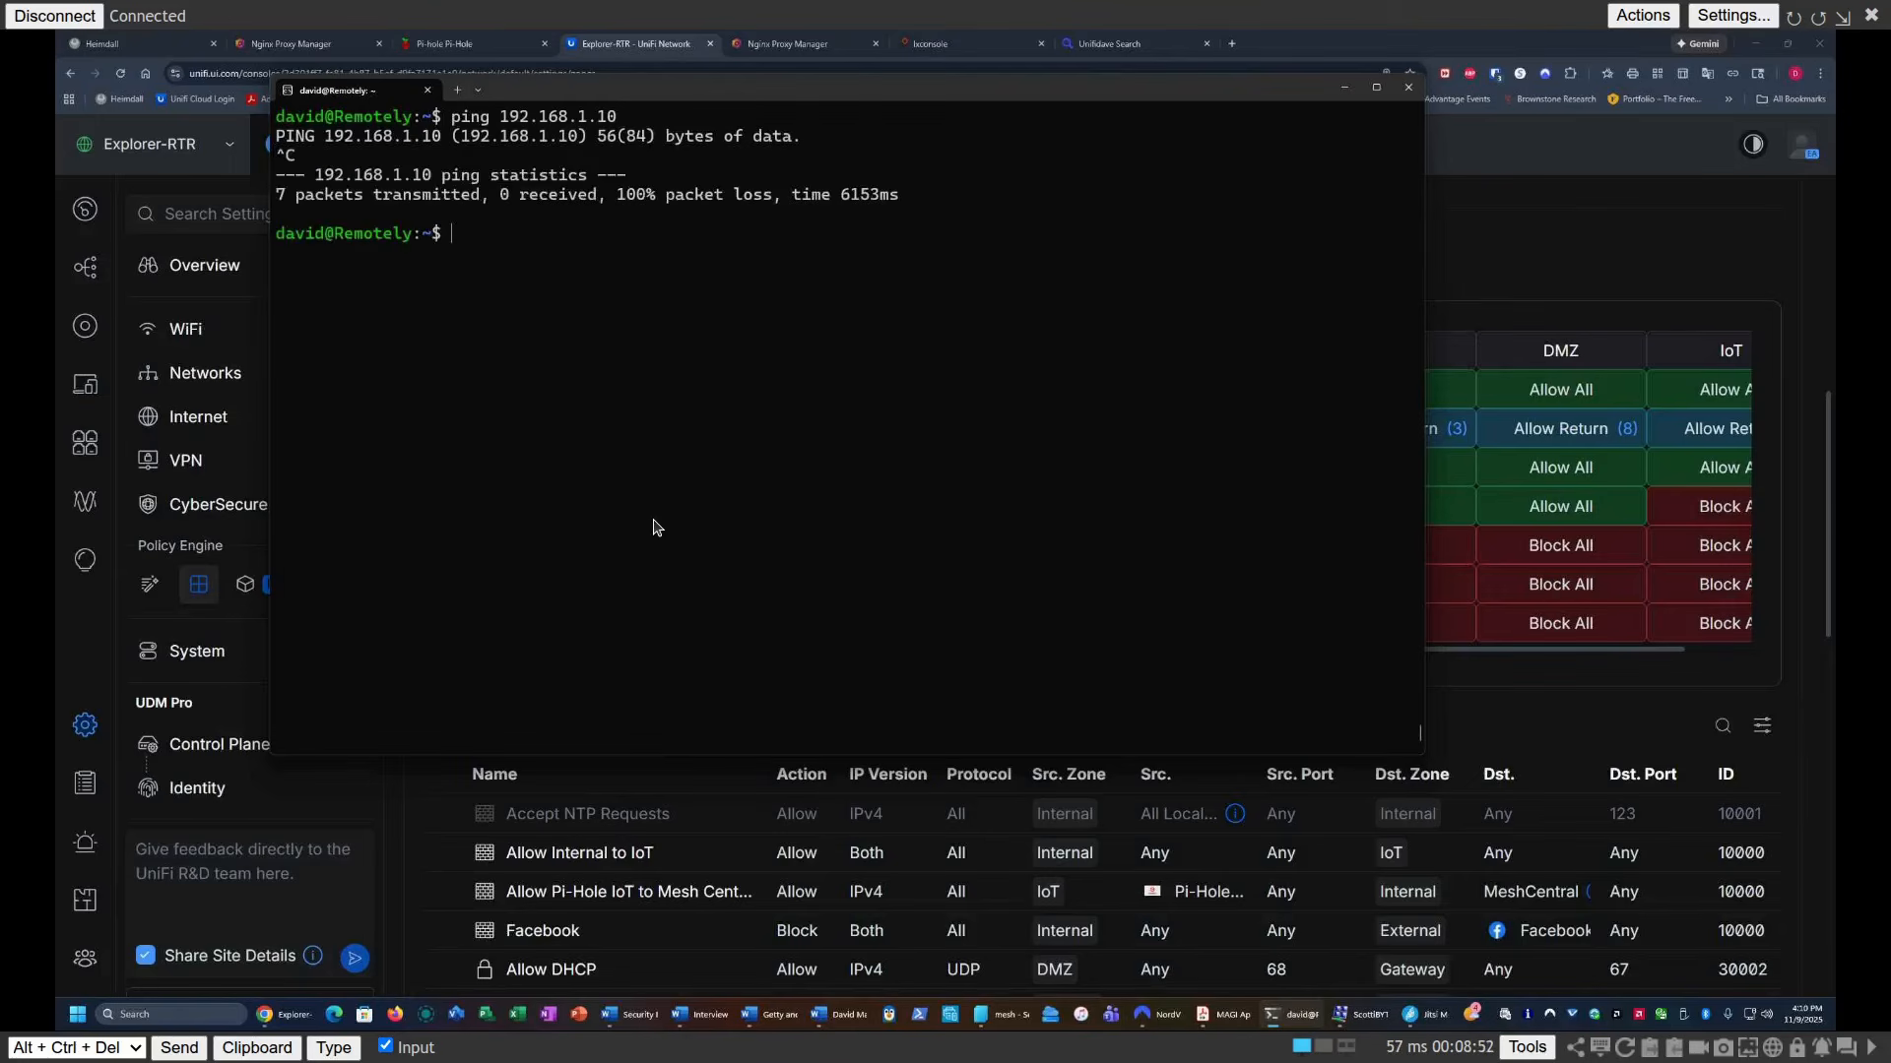
type("exit")
key("Return")
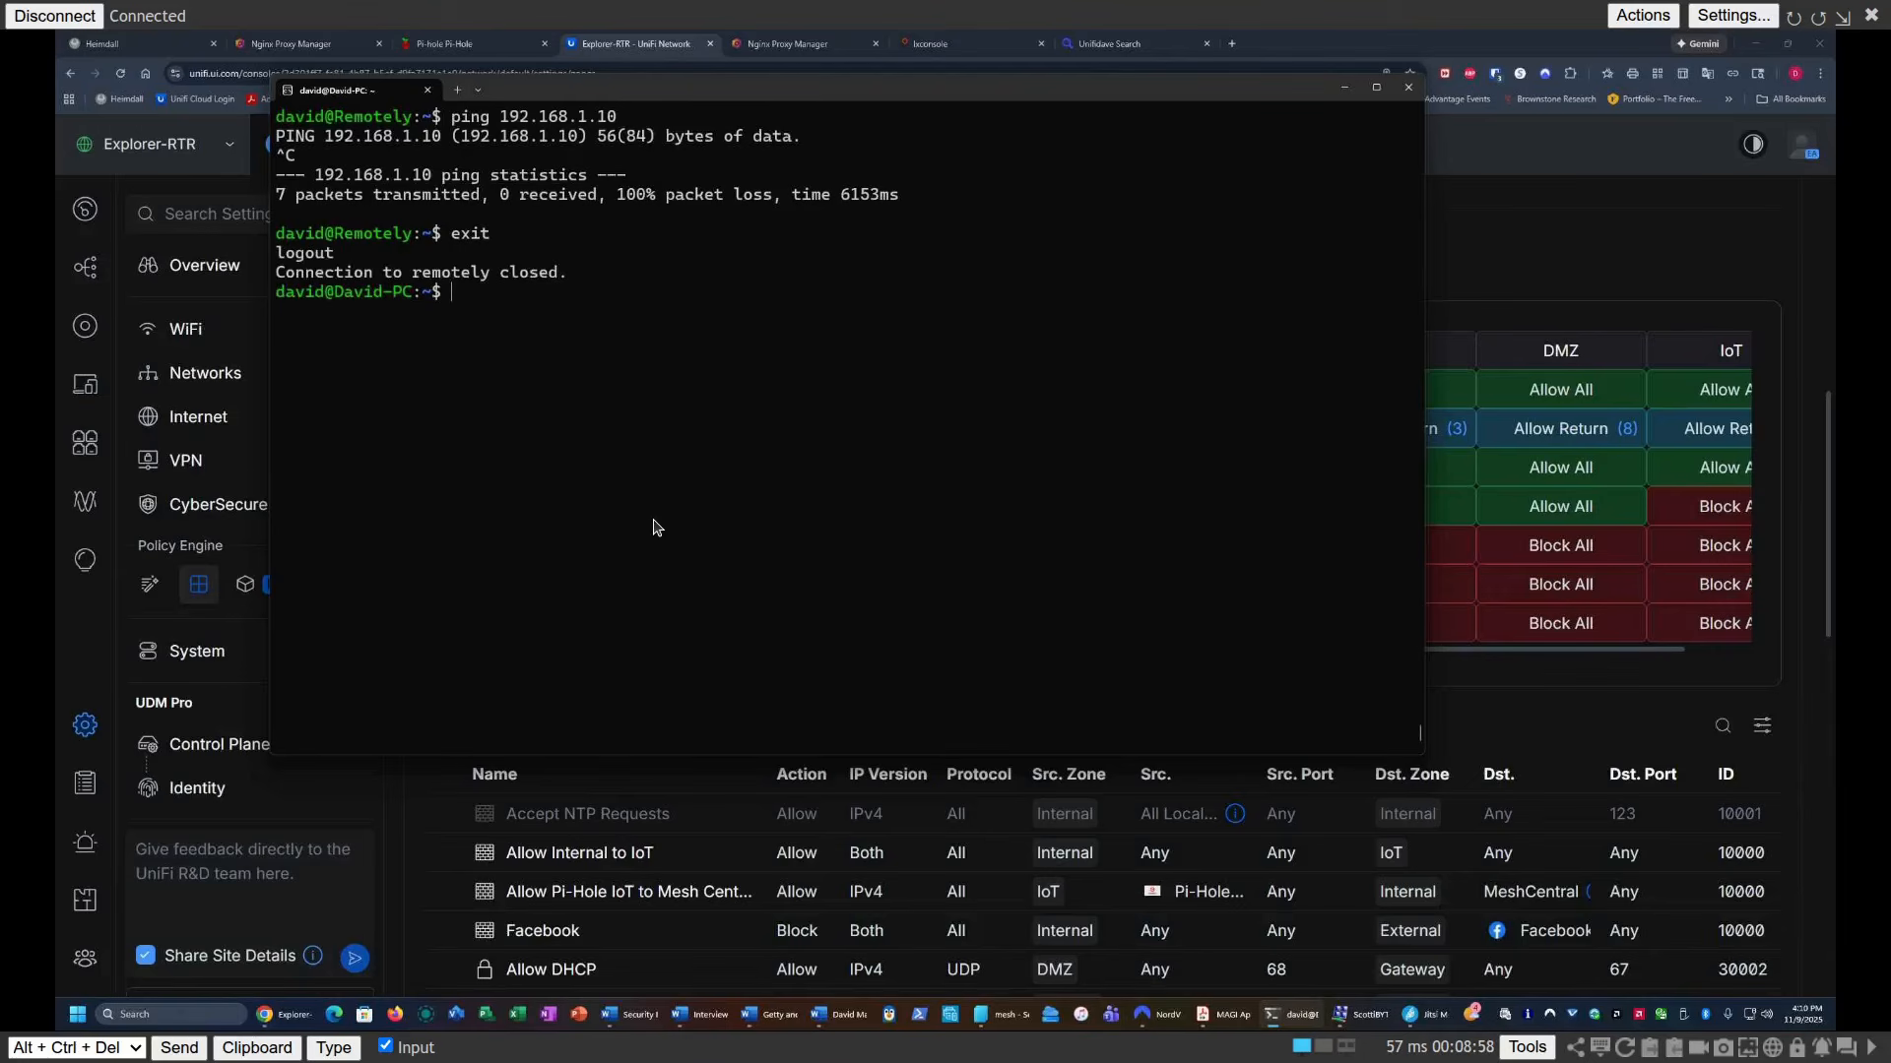
Step: Ping 192.168.1.10 from the local PC to test the connection, and suspend the ping
type("ping 192.168.1.10")
key("Return")
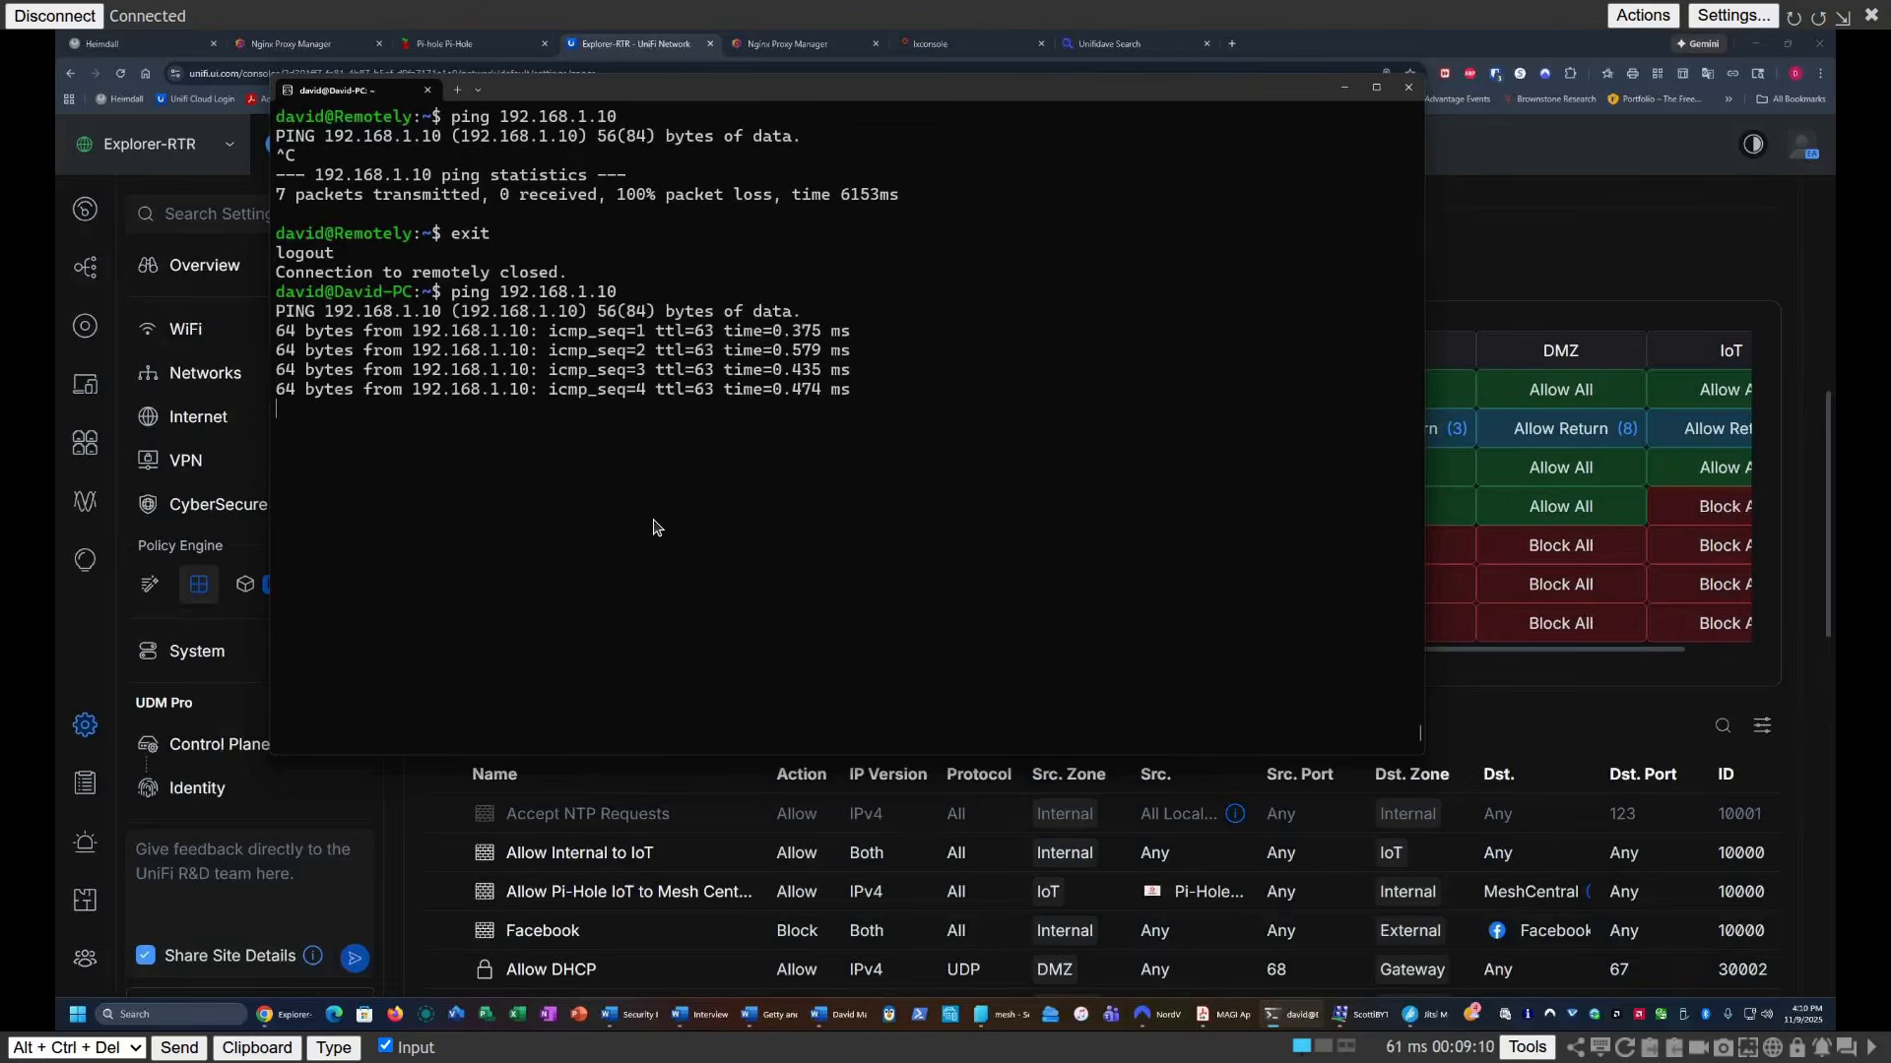
key("ctrl+z")
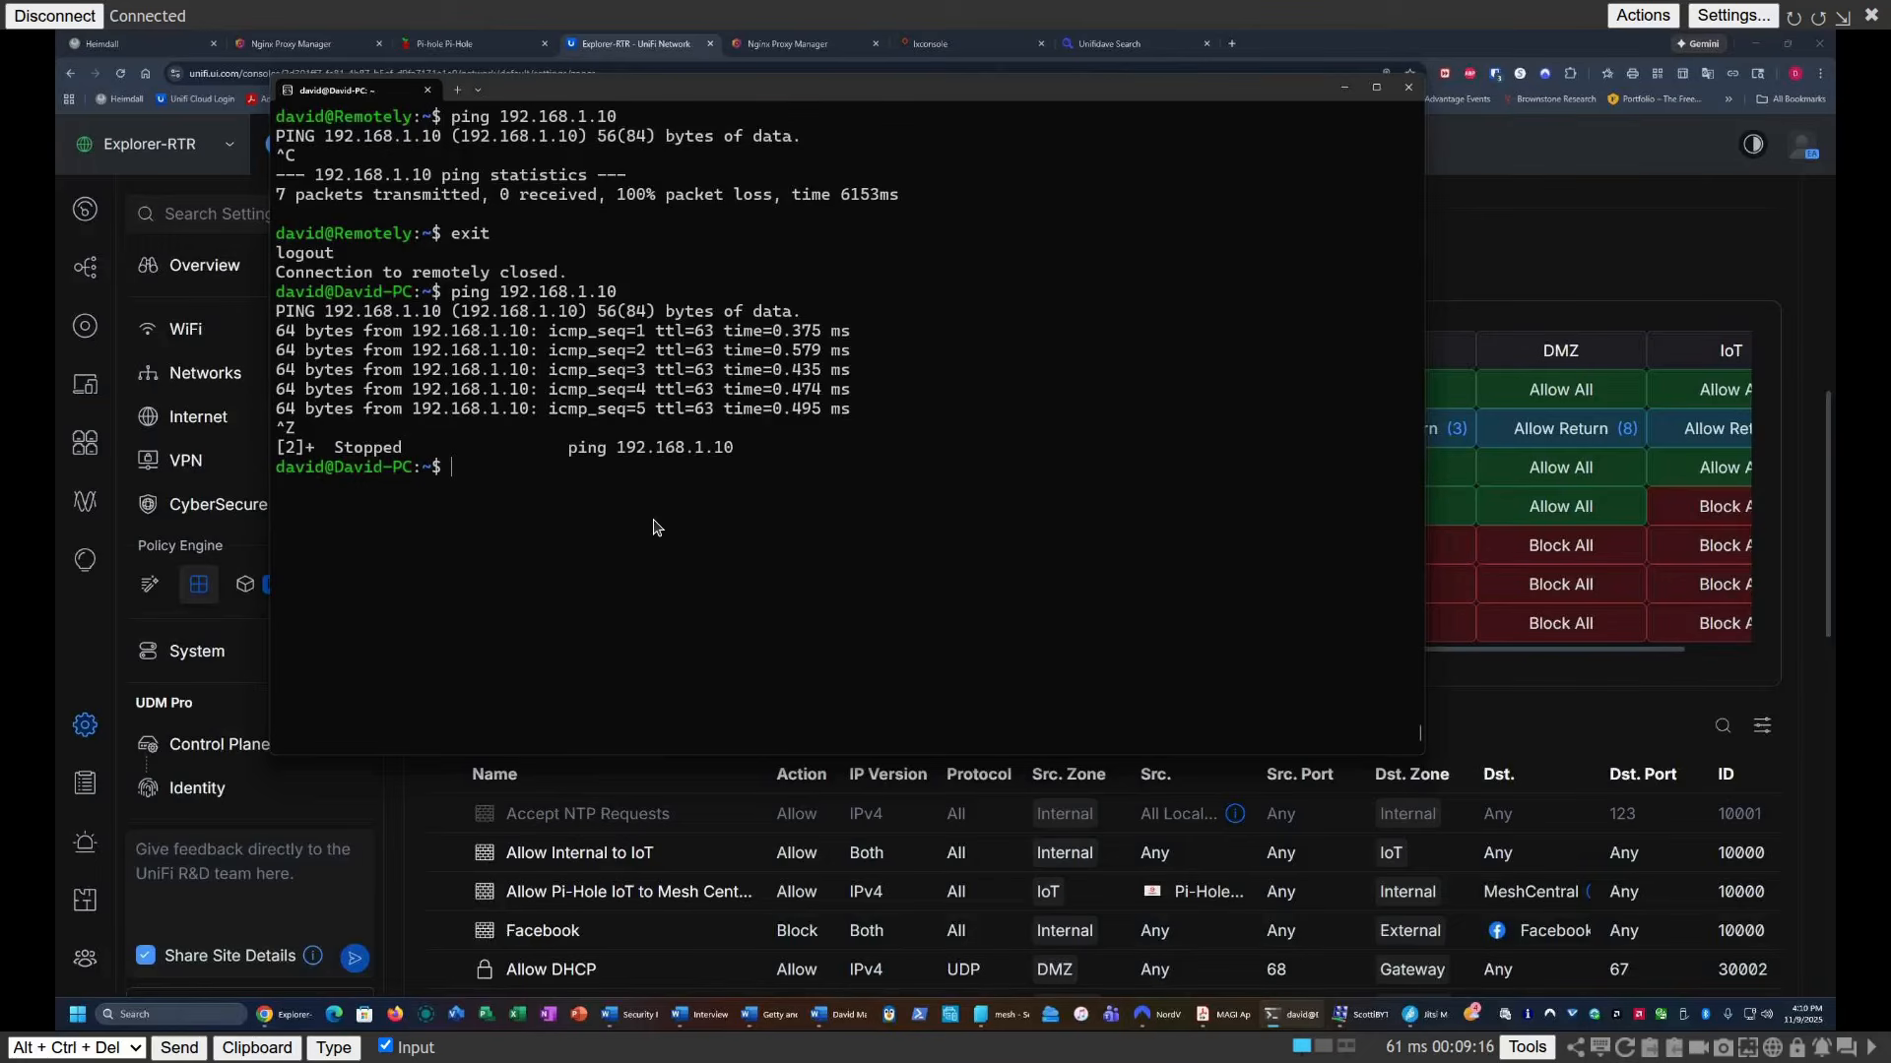
Step: Connect to pihole-iot over SSH, ping 192.168.1.10 from it and stop the ping
type("ssh pihole-iot")
key("Return")
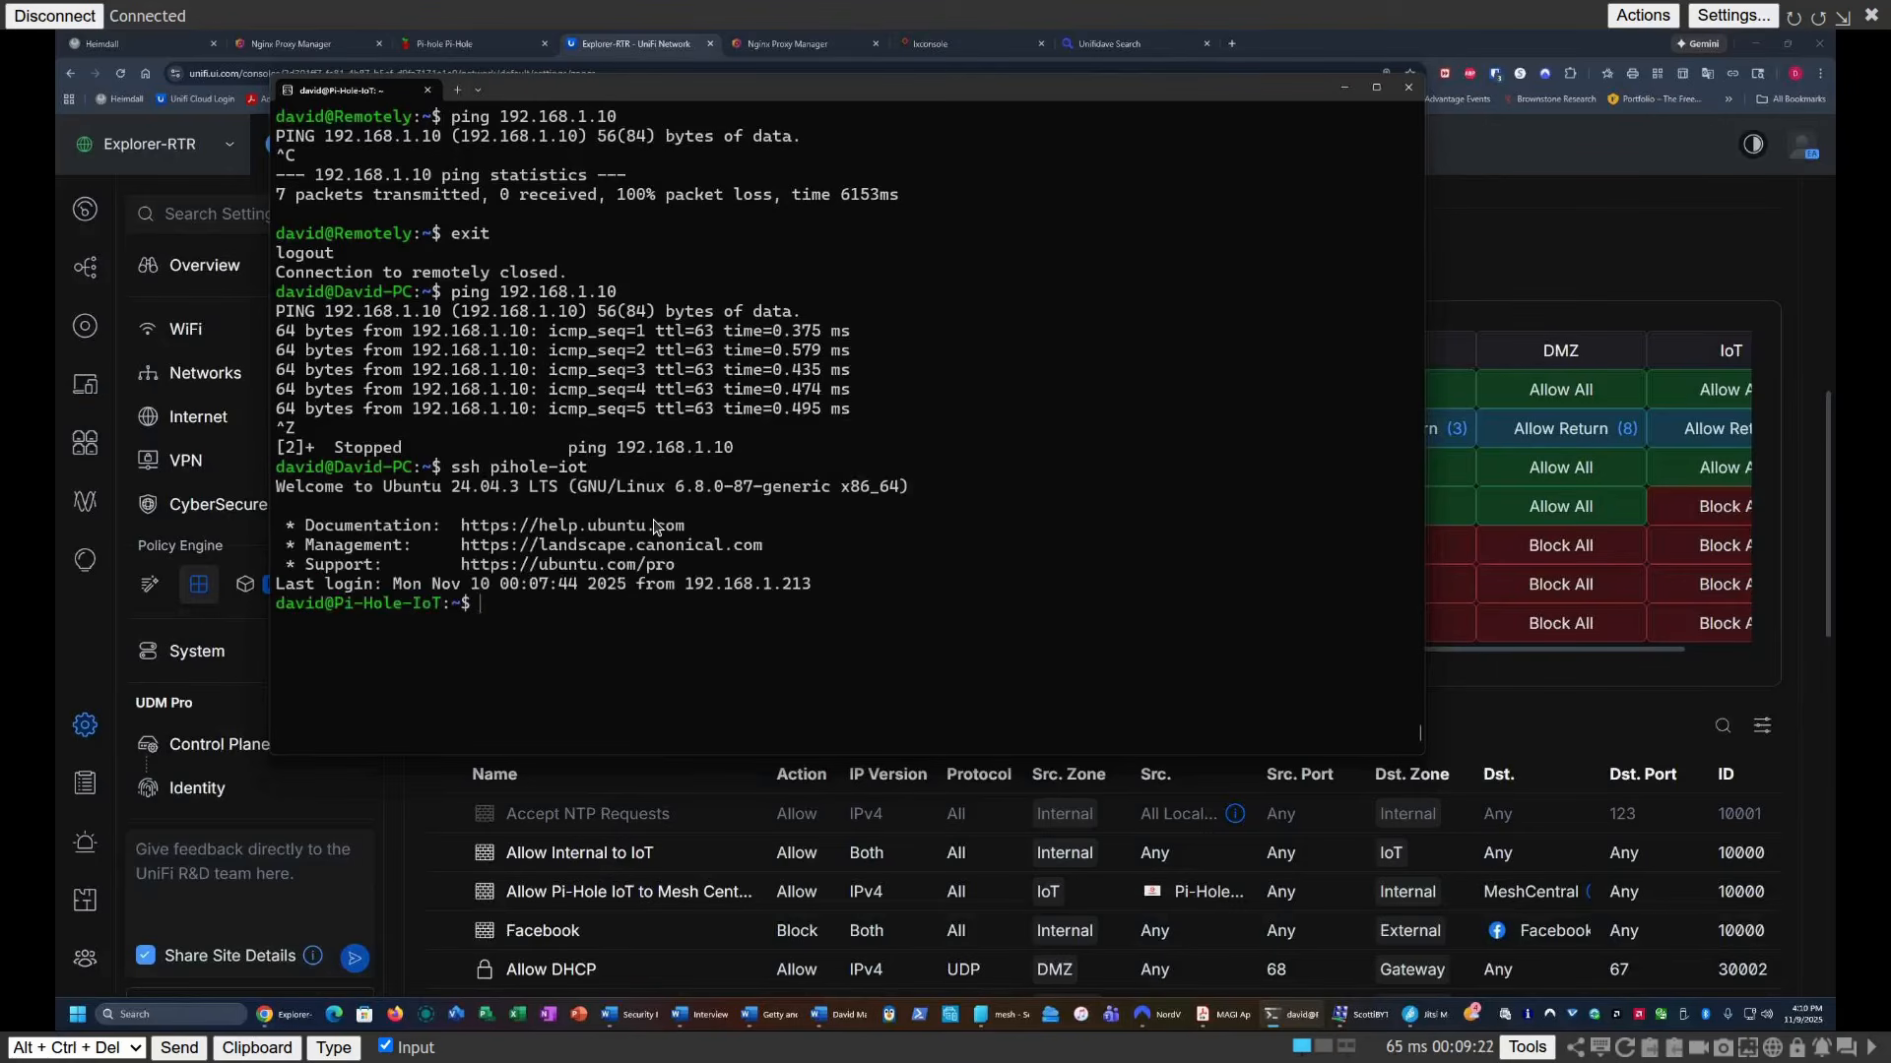
type("ping 192.168.1.10")
key("Return")
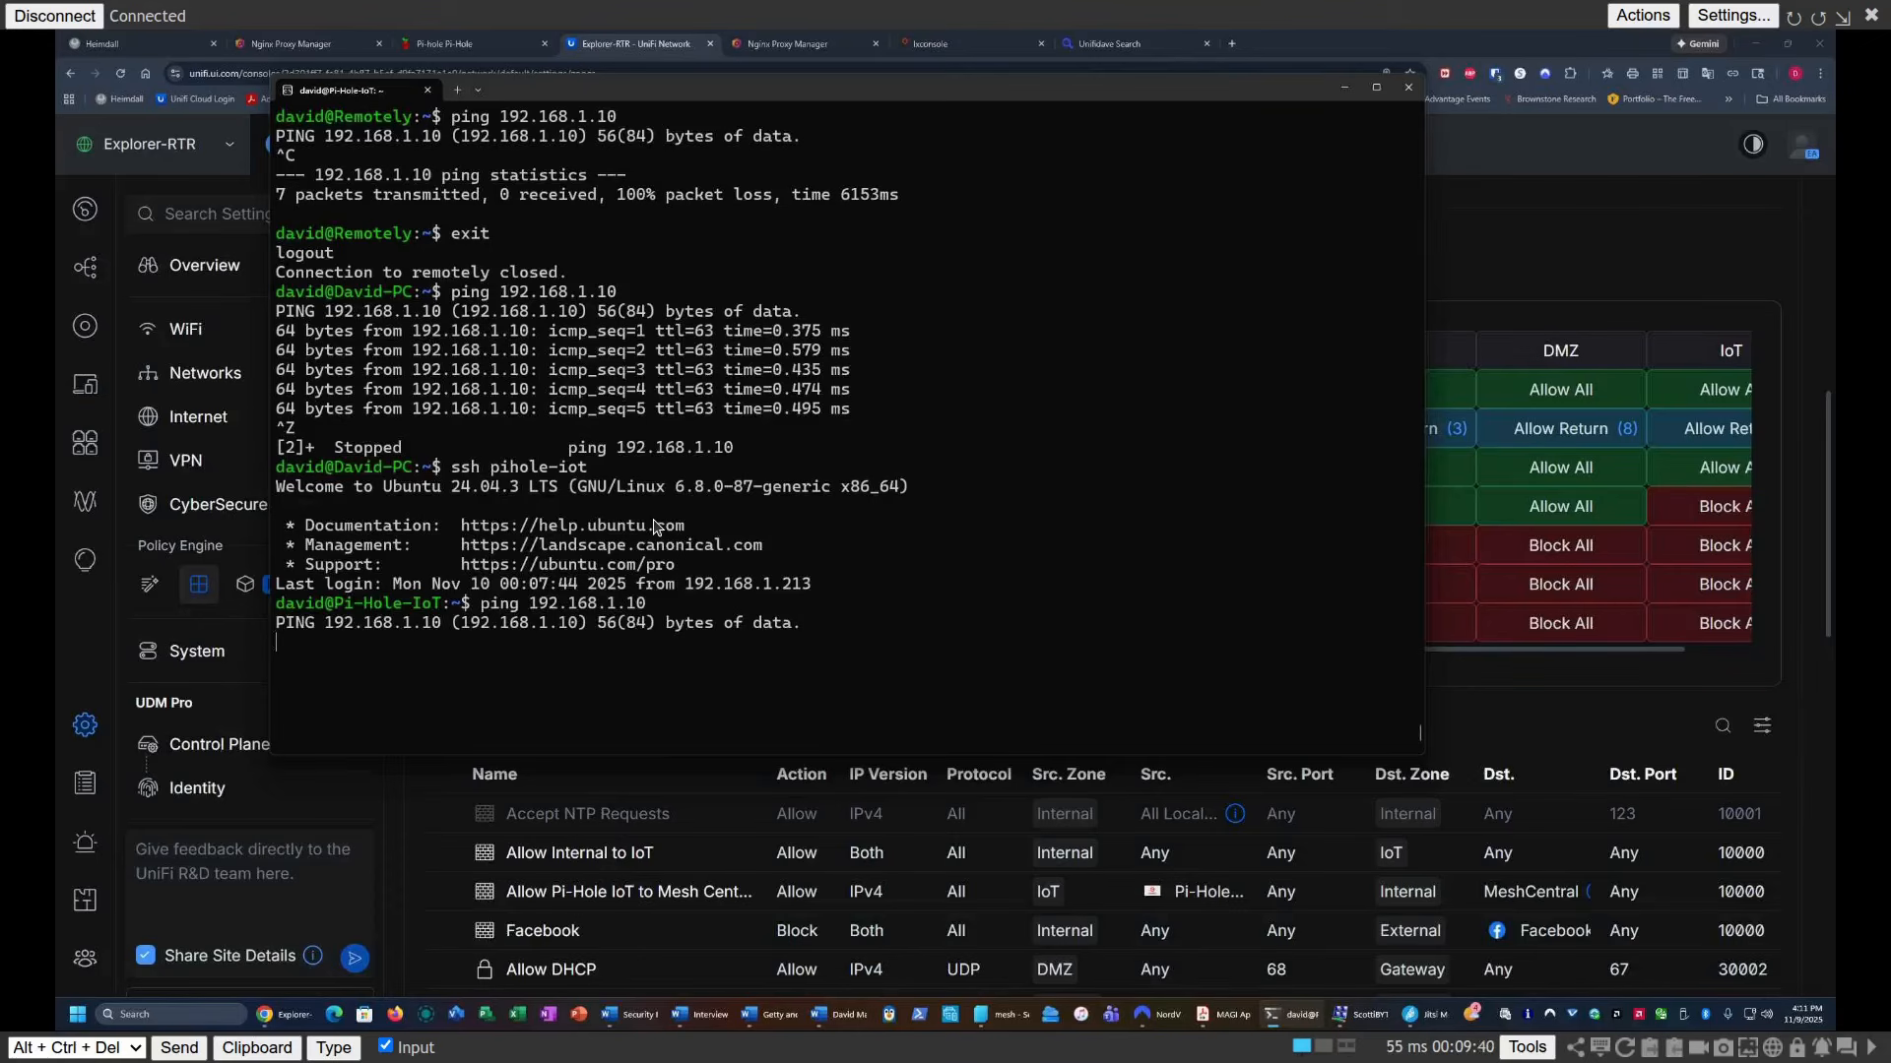
key("ctrl+c")
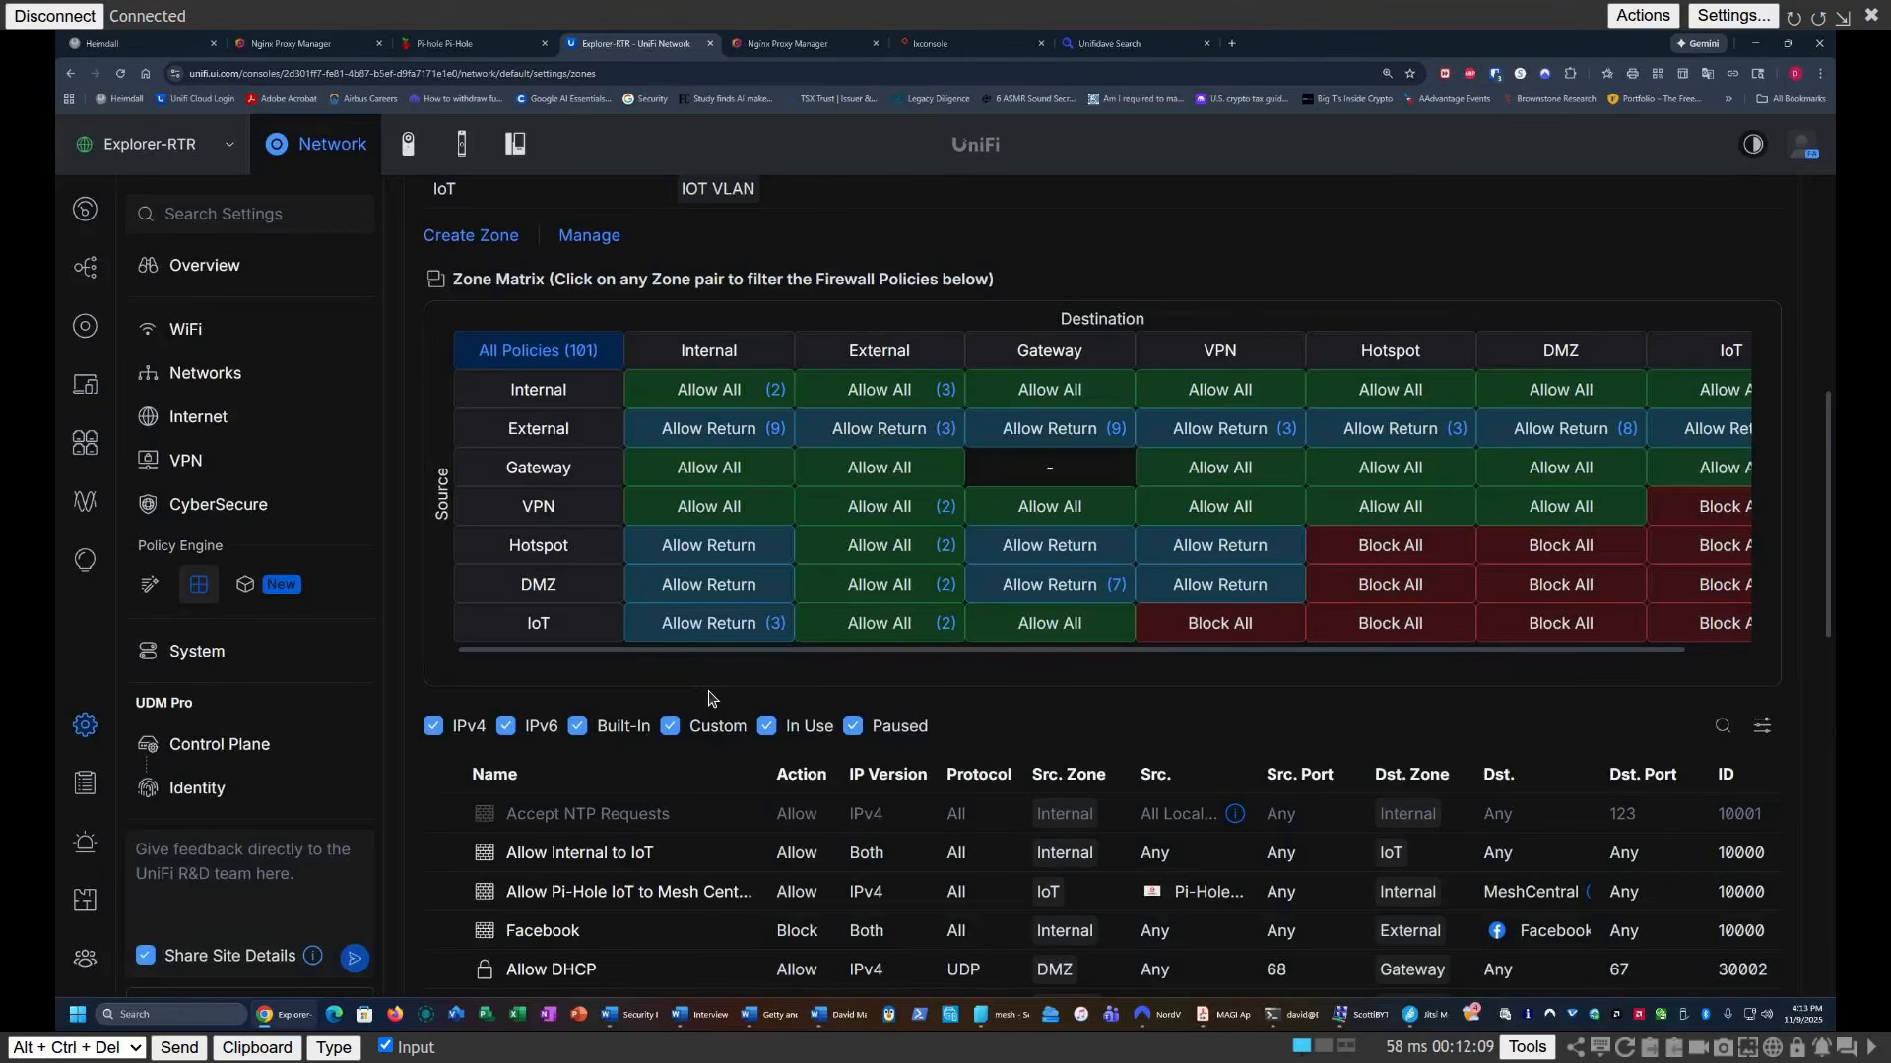
Step: Review the networks and interfaces assigned to each firewall zone and the migration notes above them
scroll(919, 599, "up", 3)
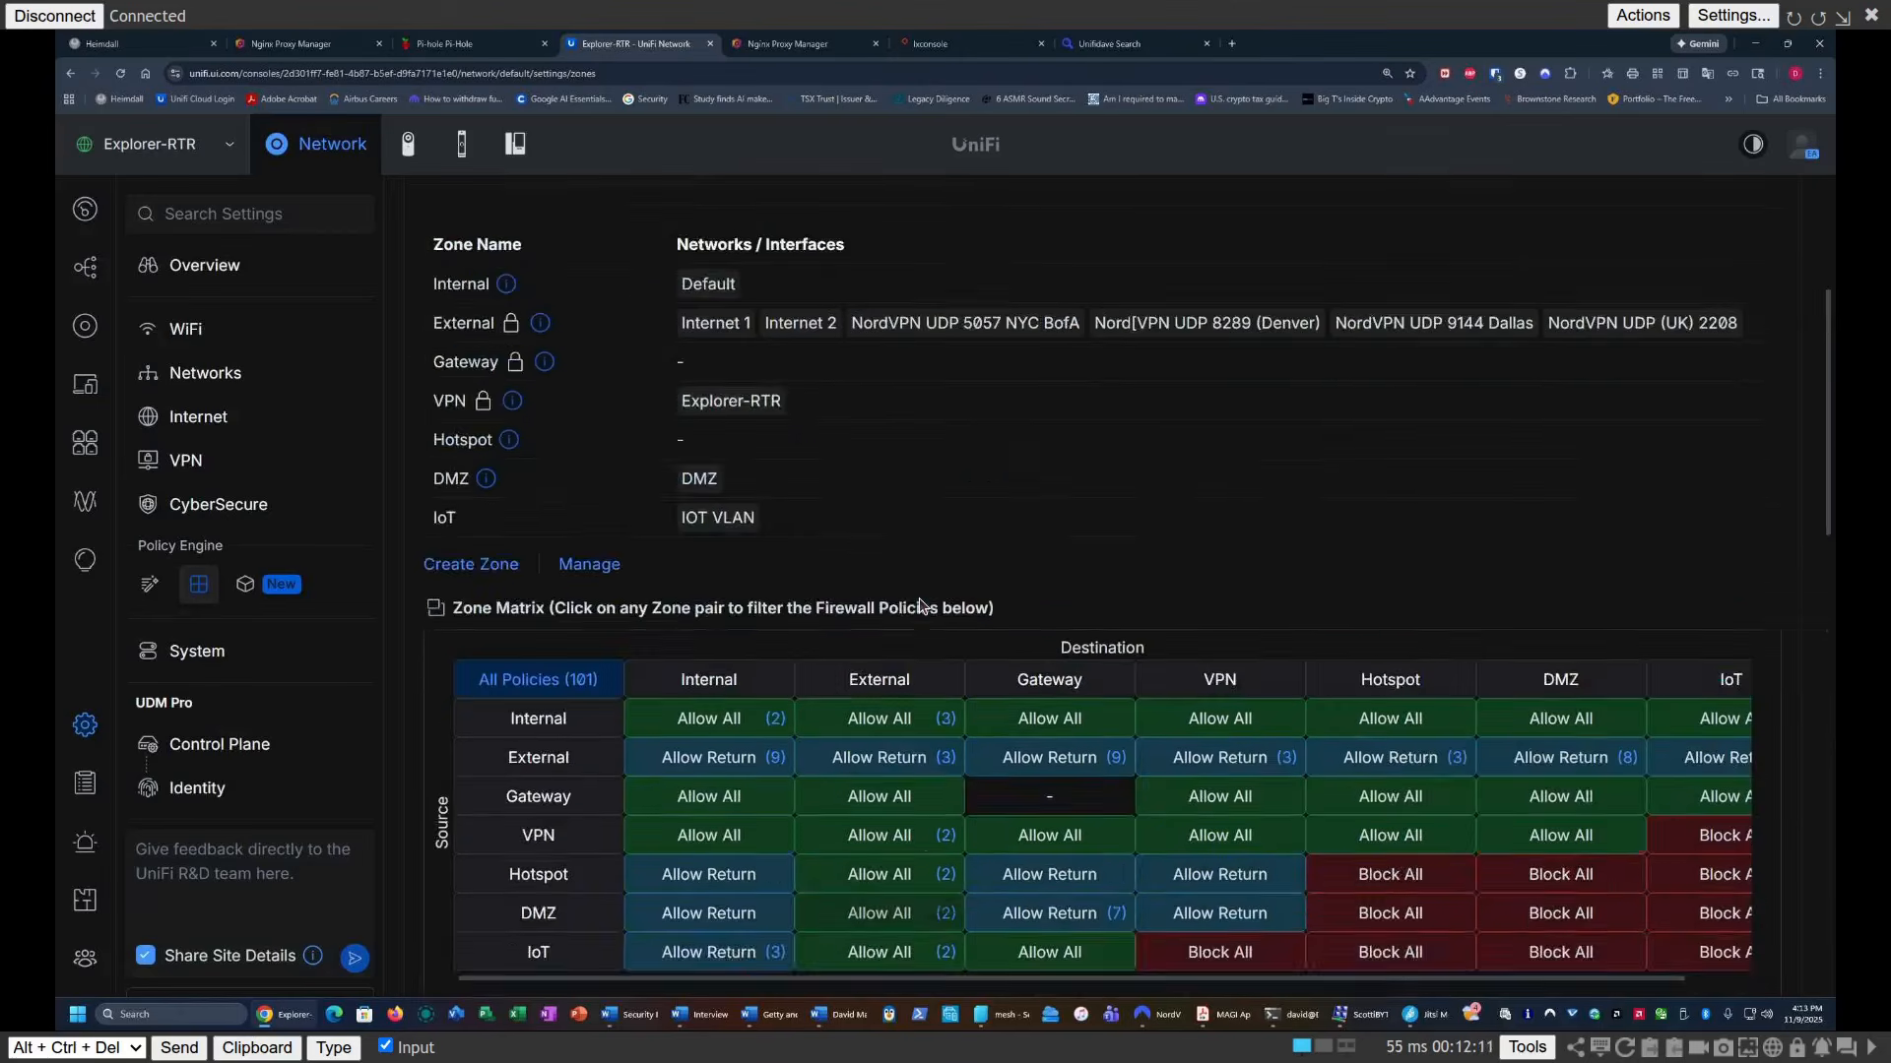
scroll(921, 604, "up", 2)
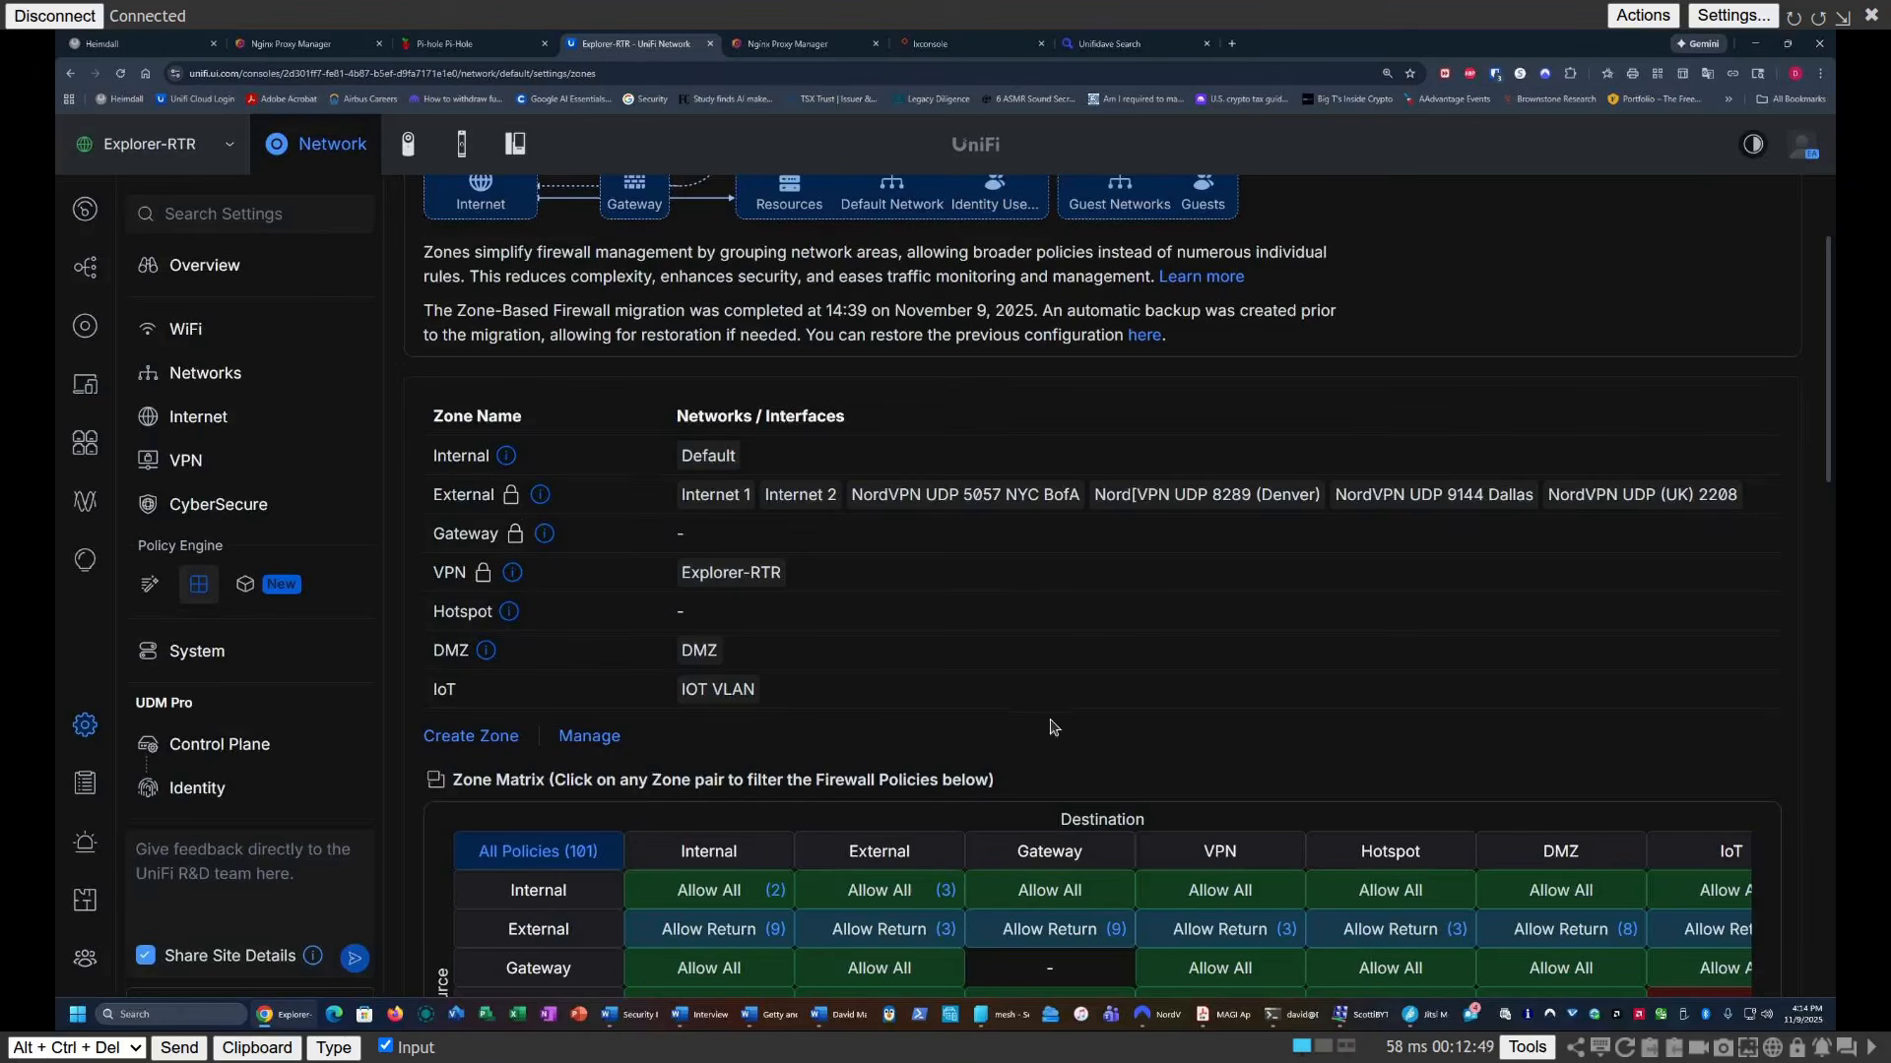
scroll(1130, 686, "up", 2)
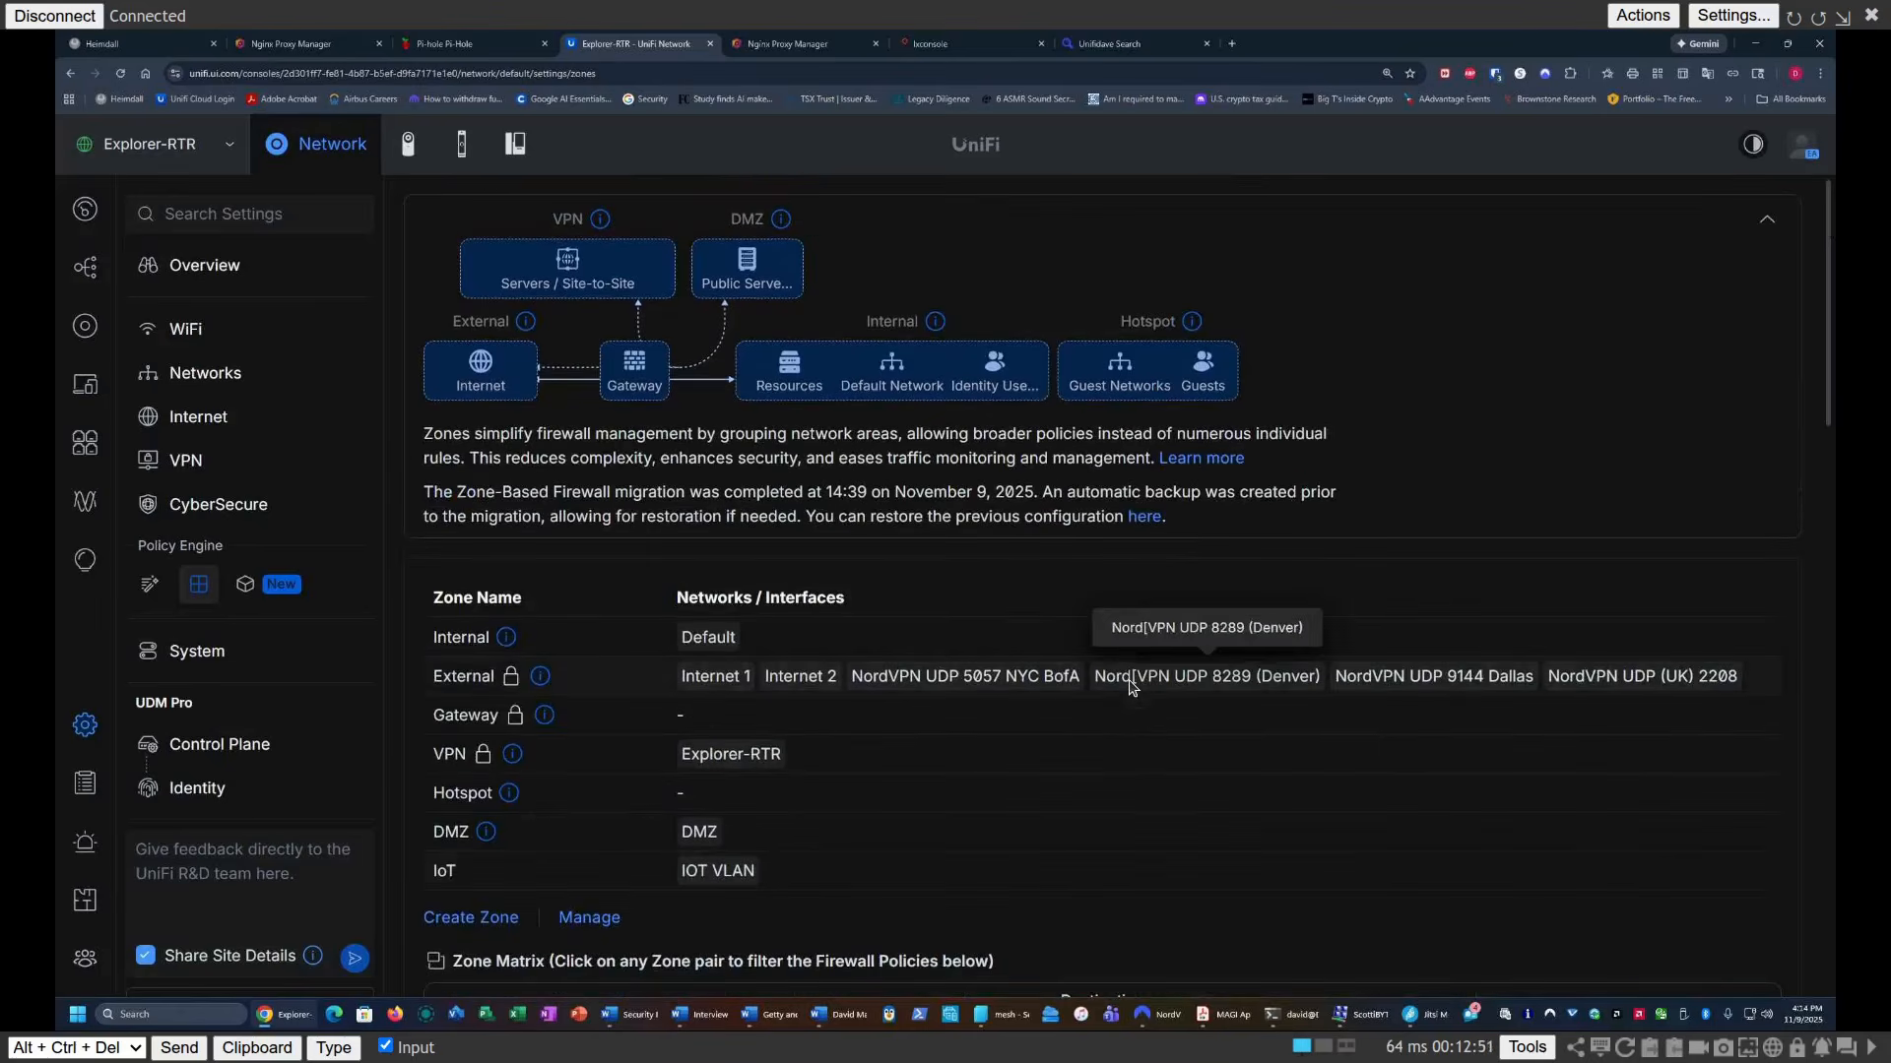